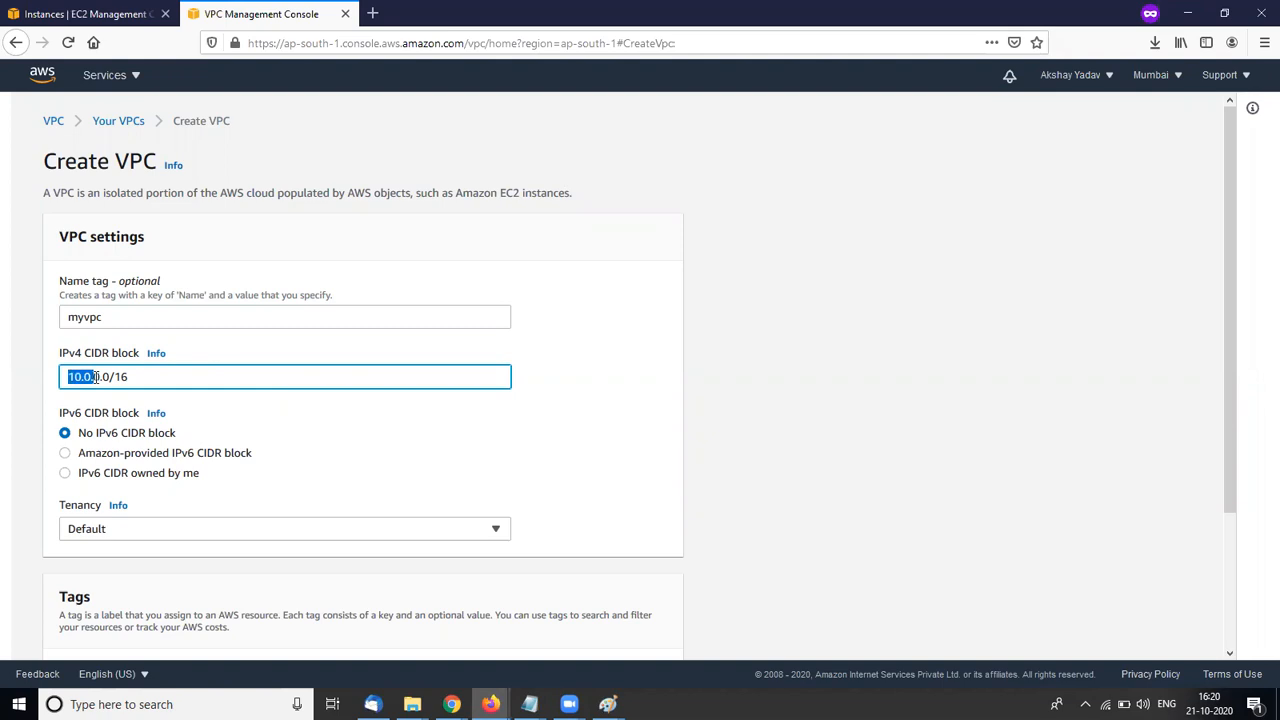
# Create the myvpc VPC with IPv4 CIDR block 10.0.0.0/16, no IPv6 block and default tenancy
pyautogui.click(274, 452)
pyautogui.scroll(-3, 274, 452)
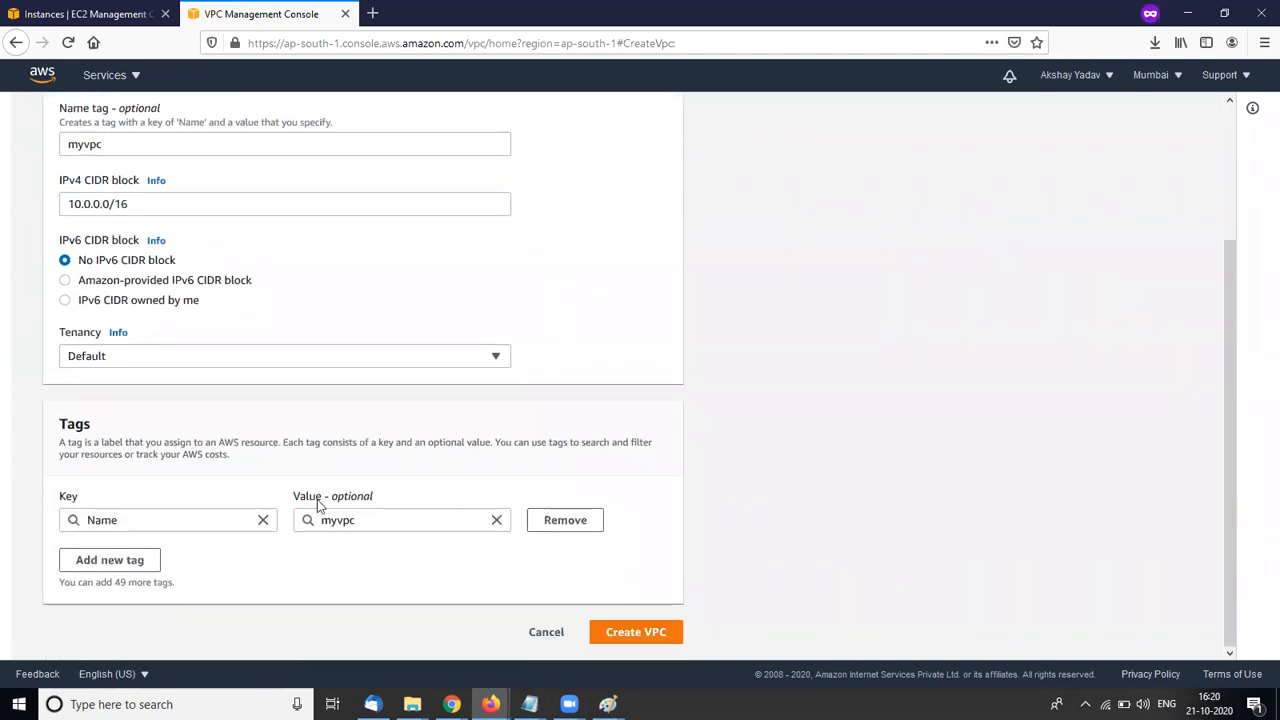
pyautogui.click(635, 634)
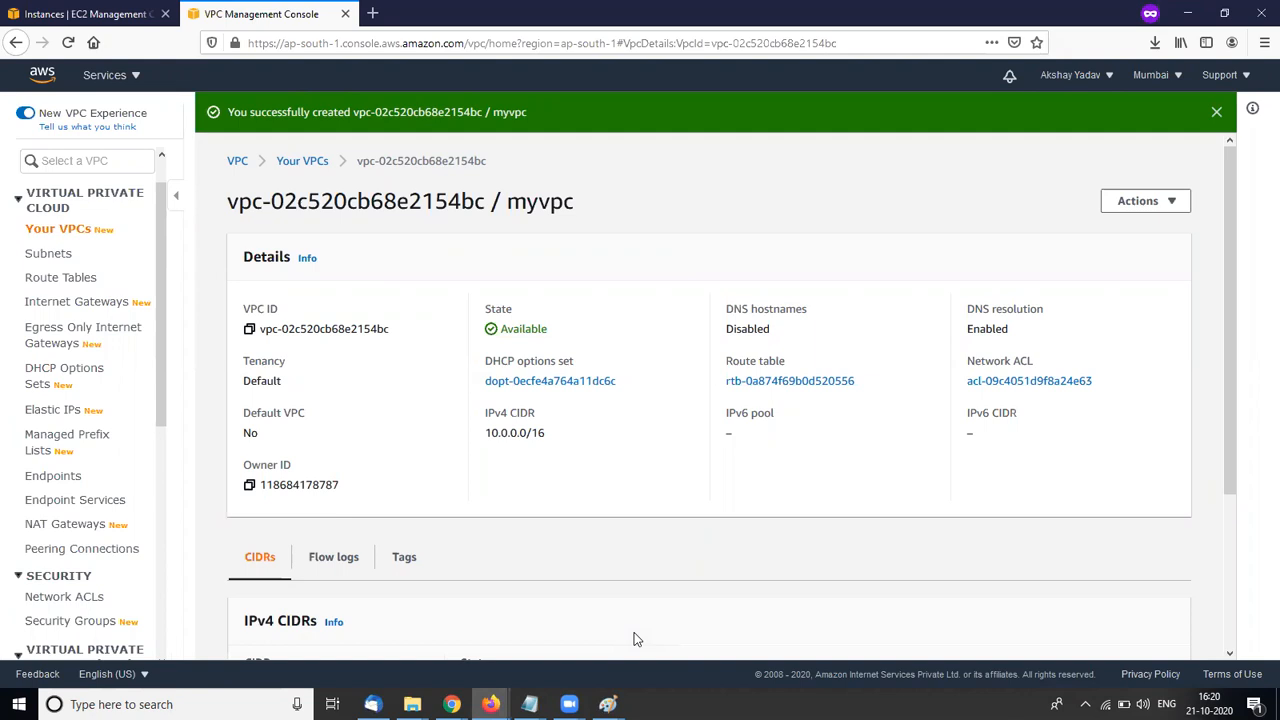
# Start a new subnet and set its name tag to Public
pyautogui.click(61, 257)
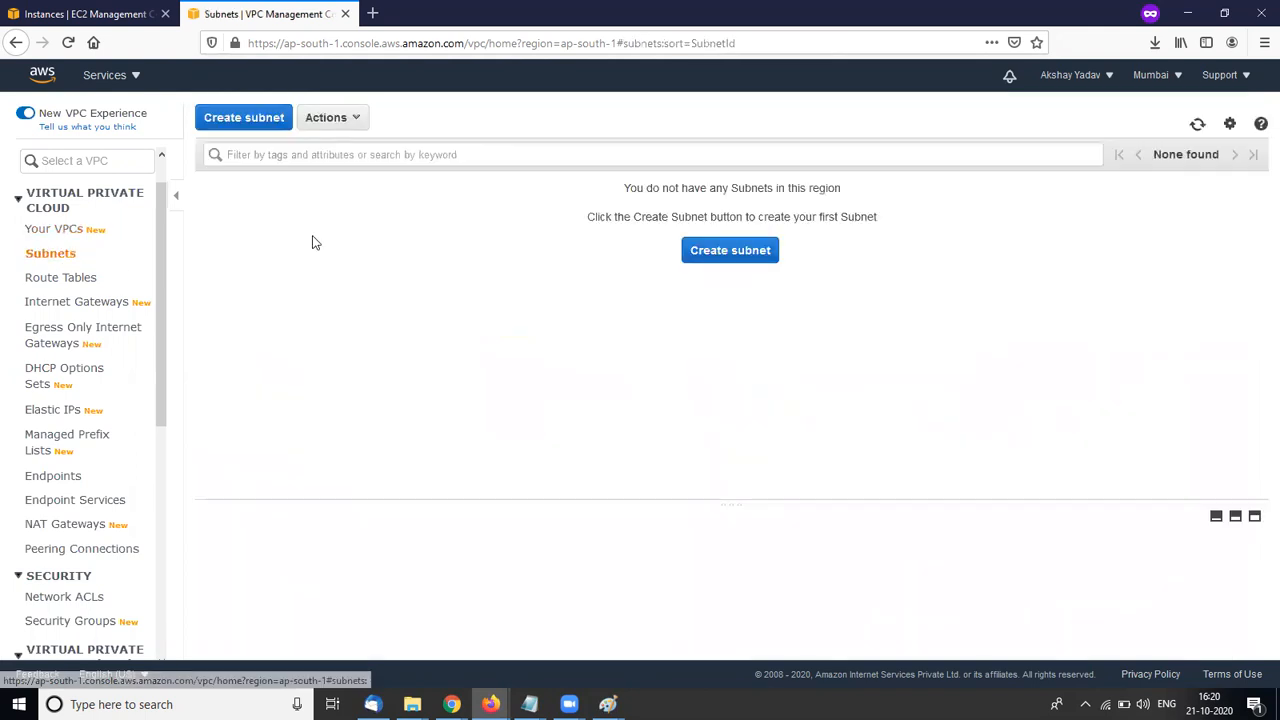
pyautogui.click(709, 251)
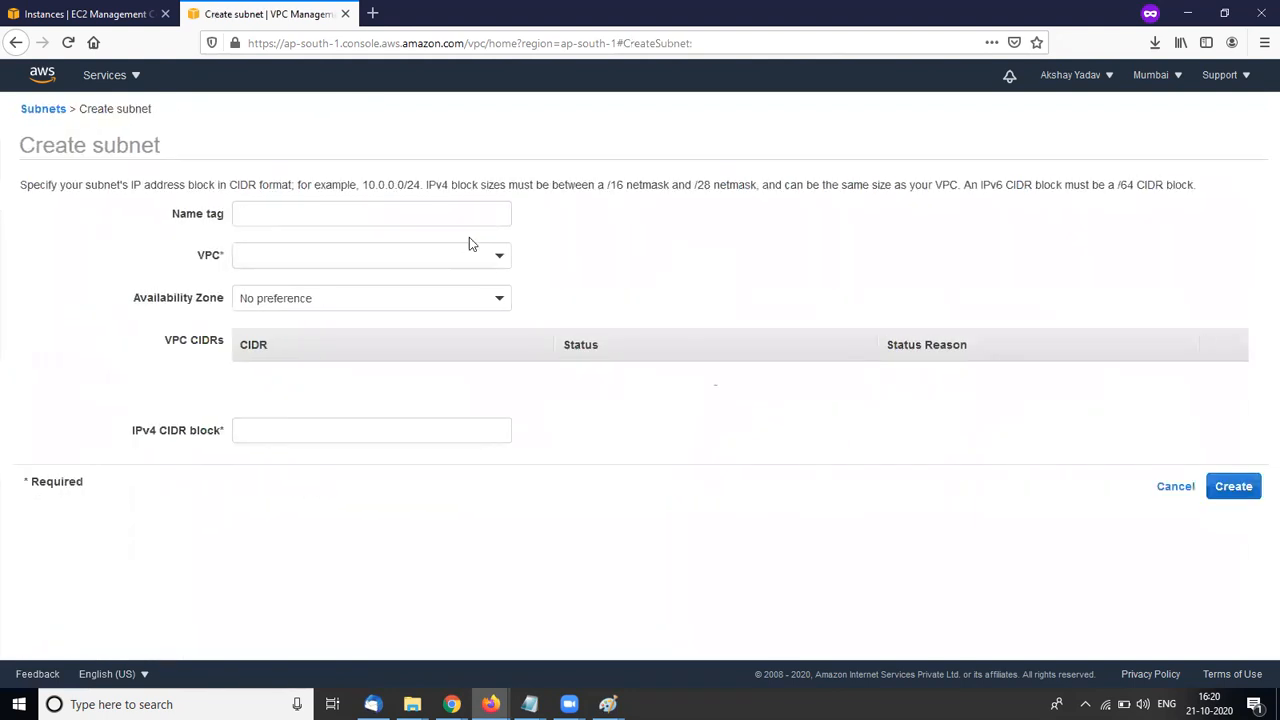
pyautogui.click(337, 211)
pyautogui.write('P')
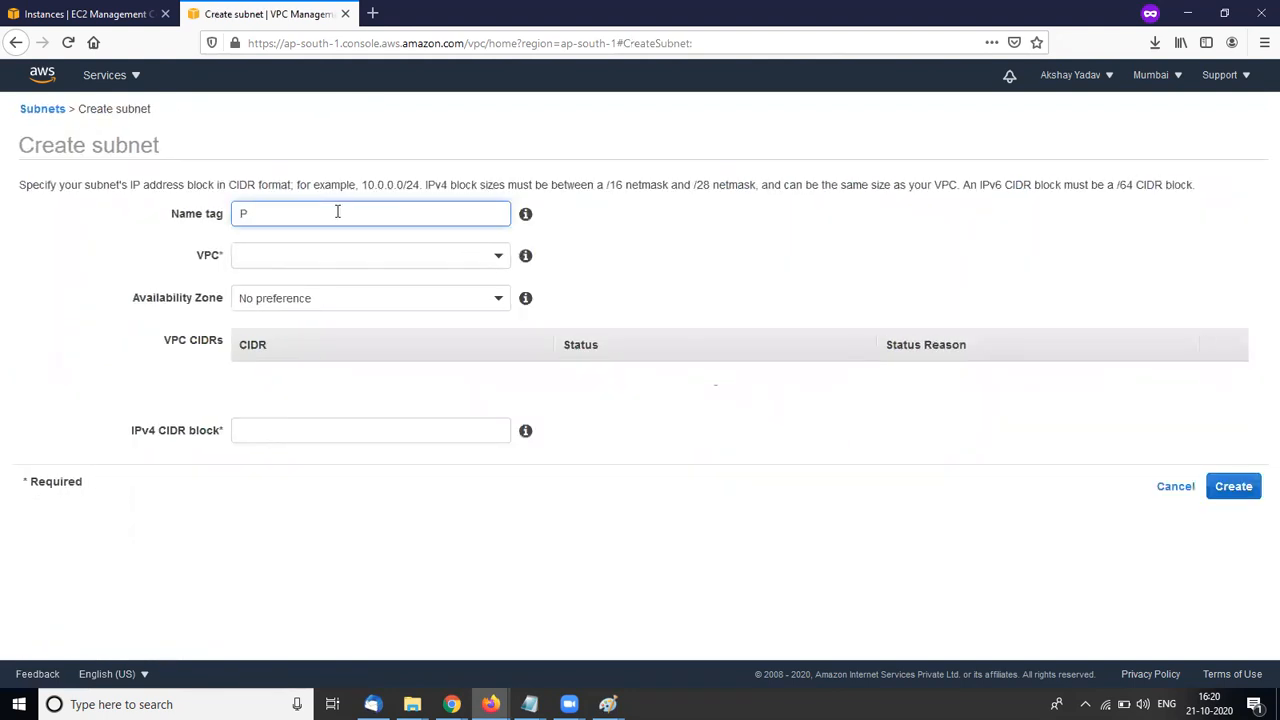
pyautogui.write('unlic')
pyautogui.press('BackSpace')
pyautogui.press('BackSpace')
pyautogui.press('BackSpace')
pyautogui.press('BackSpace')
pyautogui.write('bli')
# Assign the Public subnet to the myvpc VPC and the ap-south-1a availability zone
pyautogui.click(327, 253)
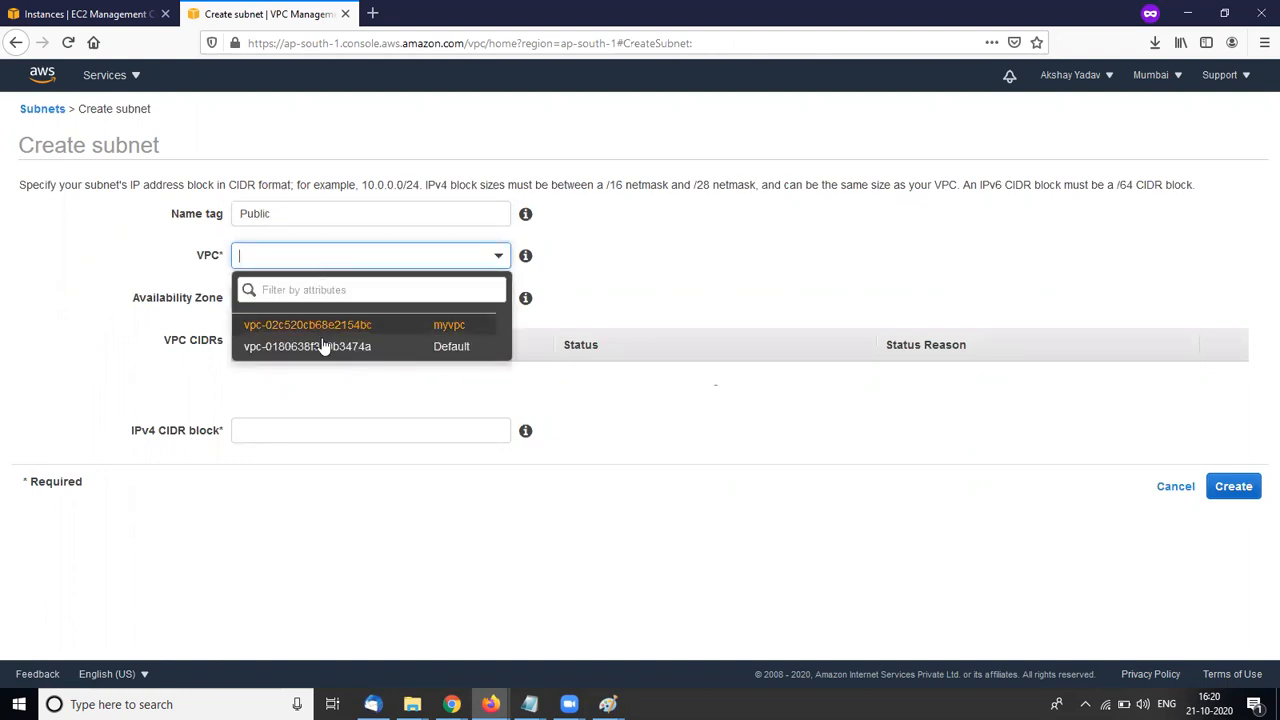
pyautogui.click(335, 327)
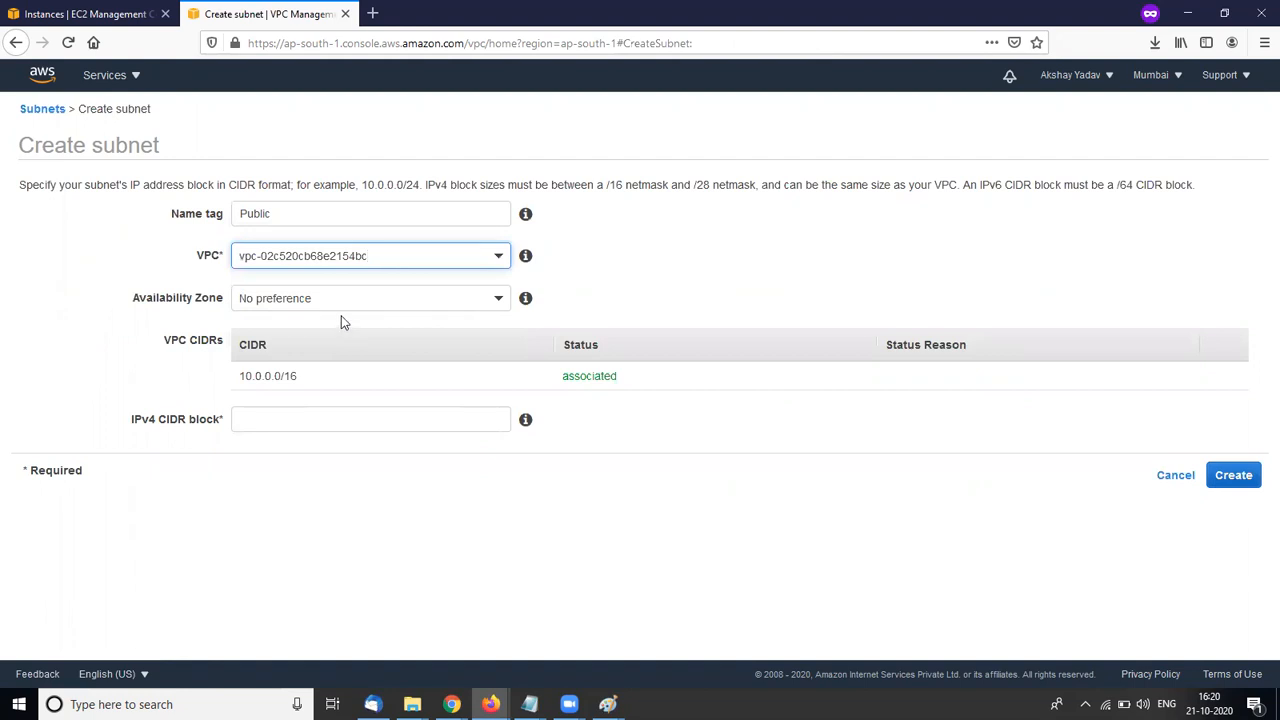
pyautogui.click(365, 298)
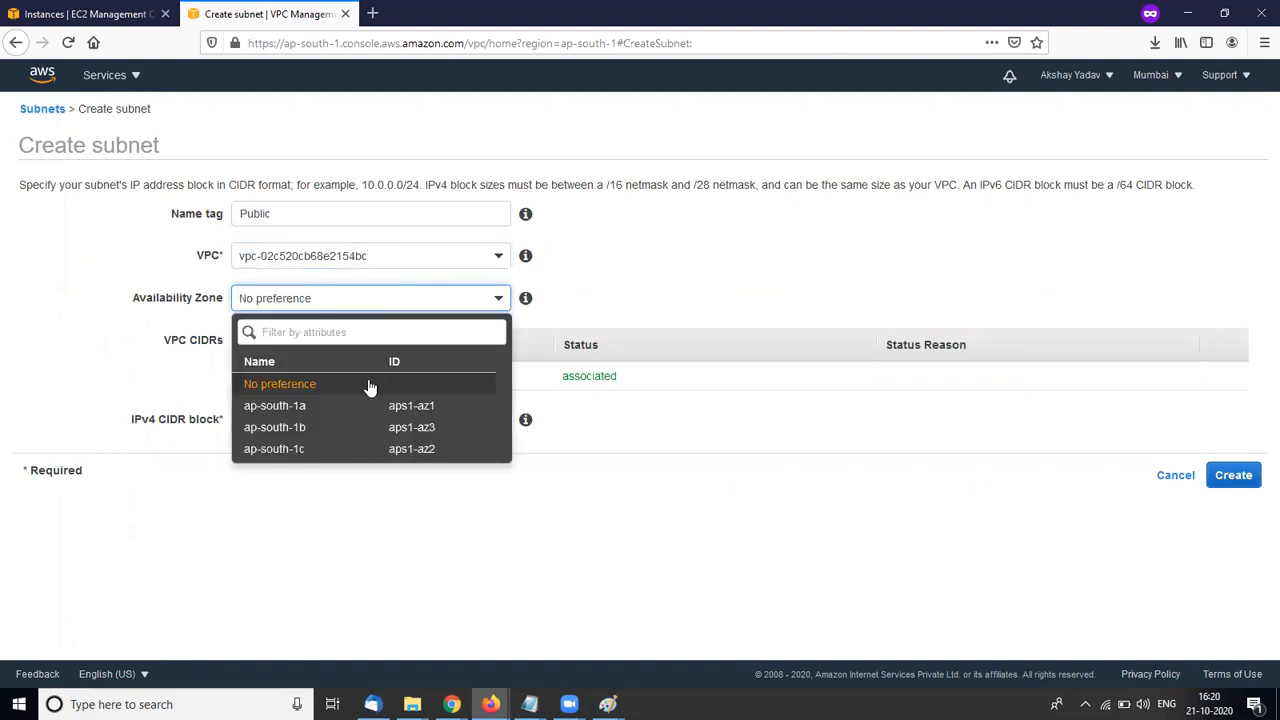
pyautogui.click(652, 305)
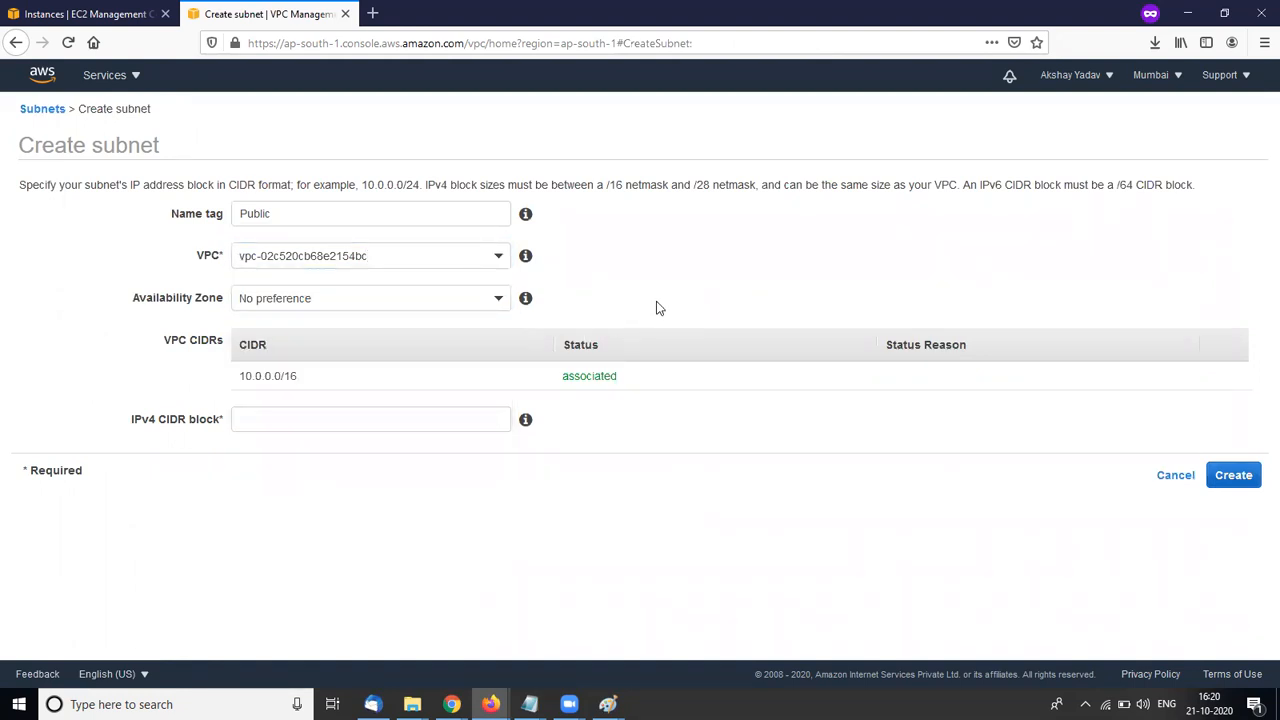
pyautogui.click(480, 300)
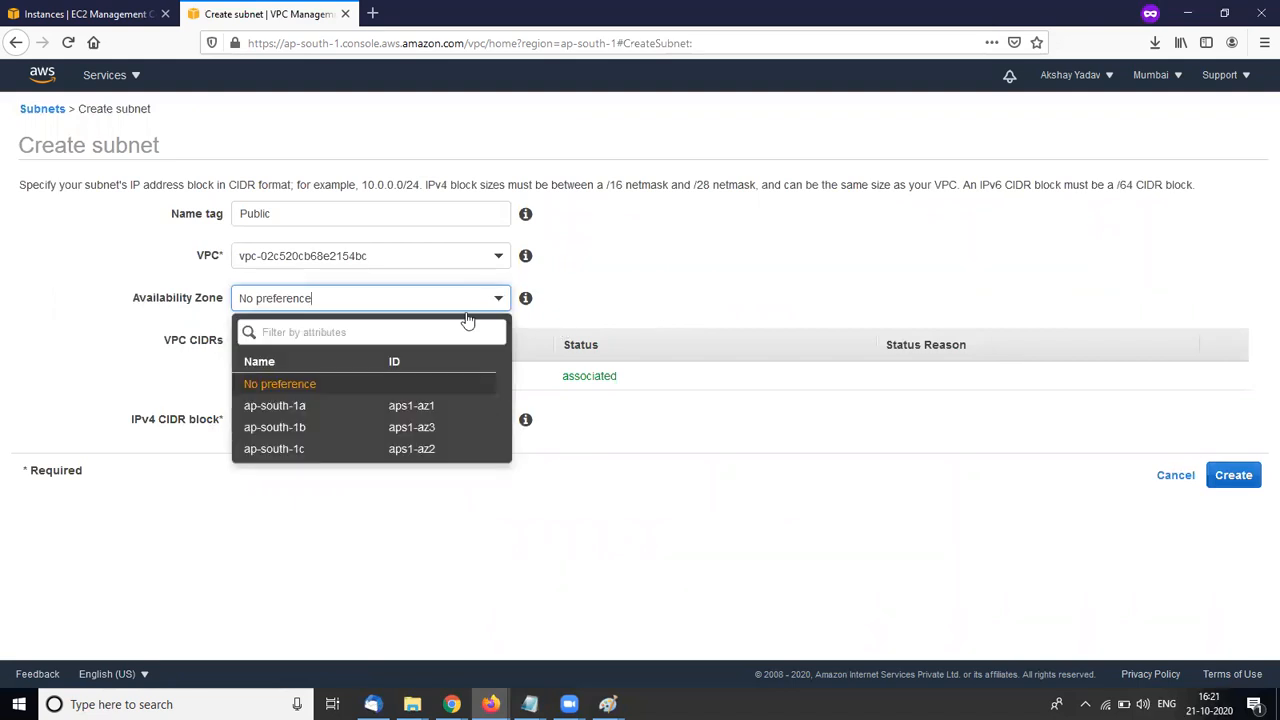
pyautogui.click(395, 416)
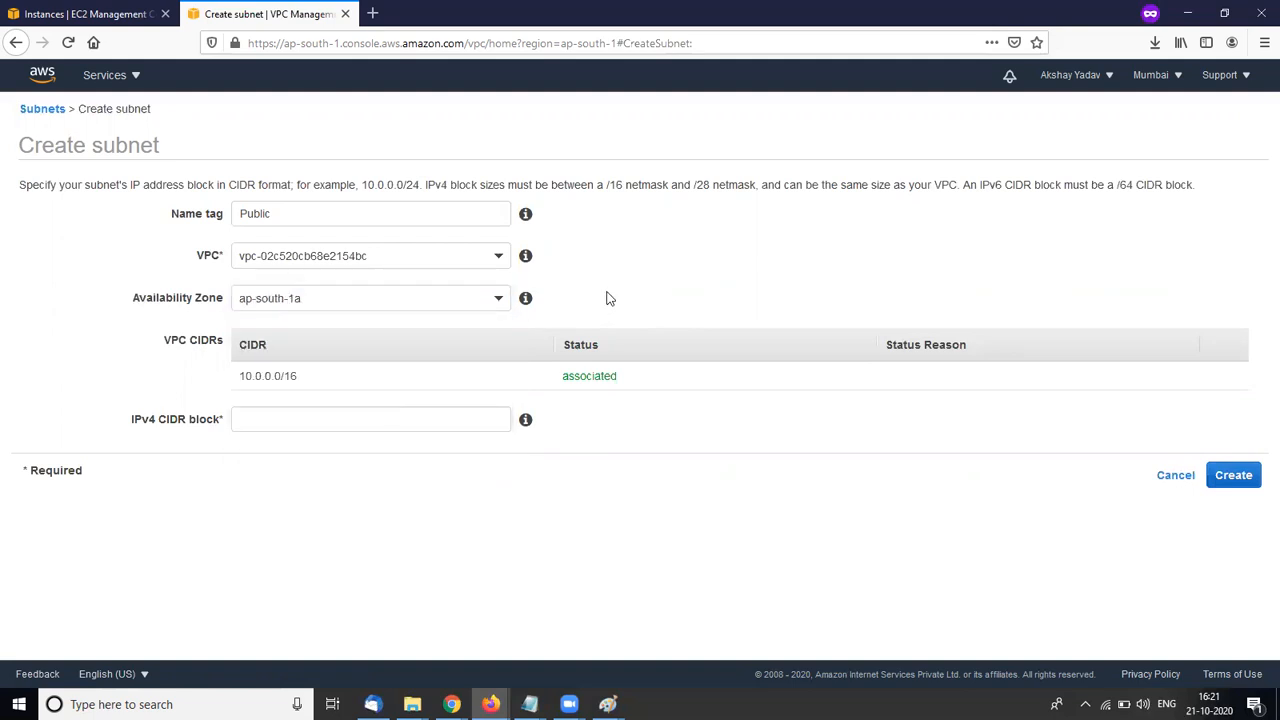
# Enter 10.0.0.24 as the Public subnet's IPv4 CIDR block
pyautogui.click(372, 421)
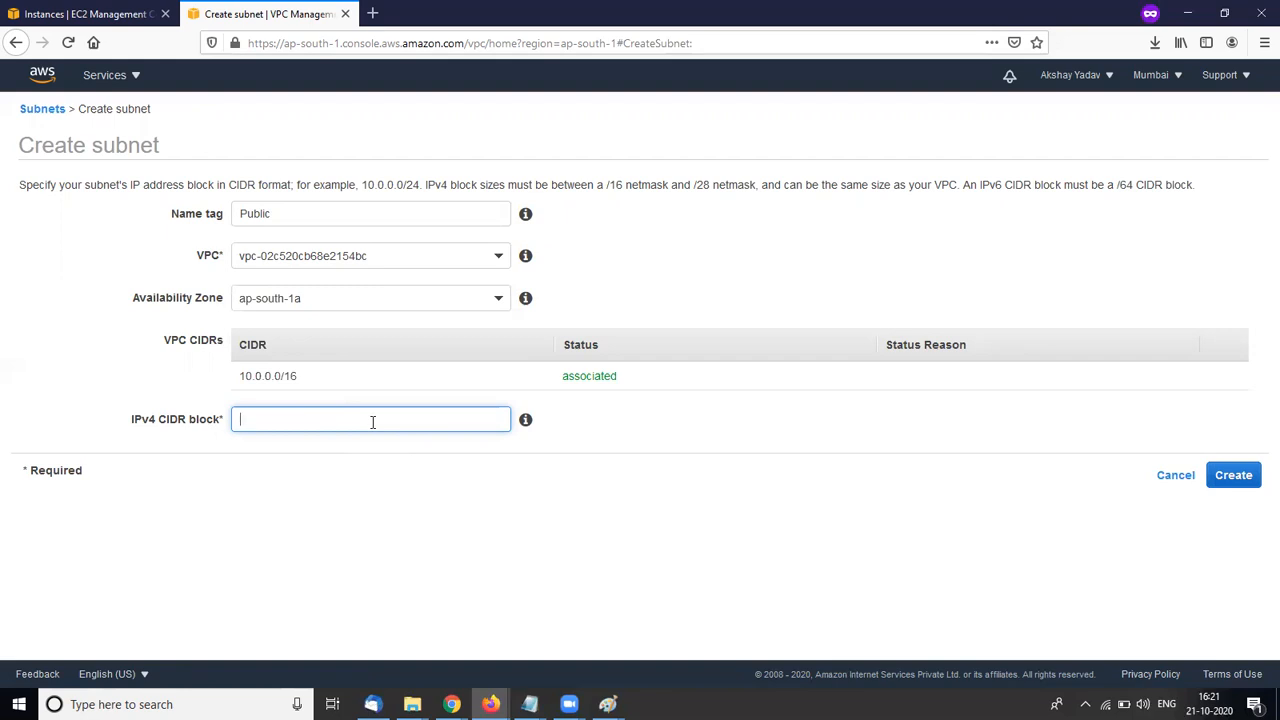
pyautogui.write('10.0.0.24')
pyautogui.moveTo(273, 421); pyautogui.dragTo(228, 424)
pyautogui.click(291, 420)
pyautogui.press('Left')
pyautogui.press('Left')
pyautogui.moveTo(235, 420); pyautogui.dragTo(272, 420)
pyautogui.click(292, 420)
pyautogui.click(443, 491)
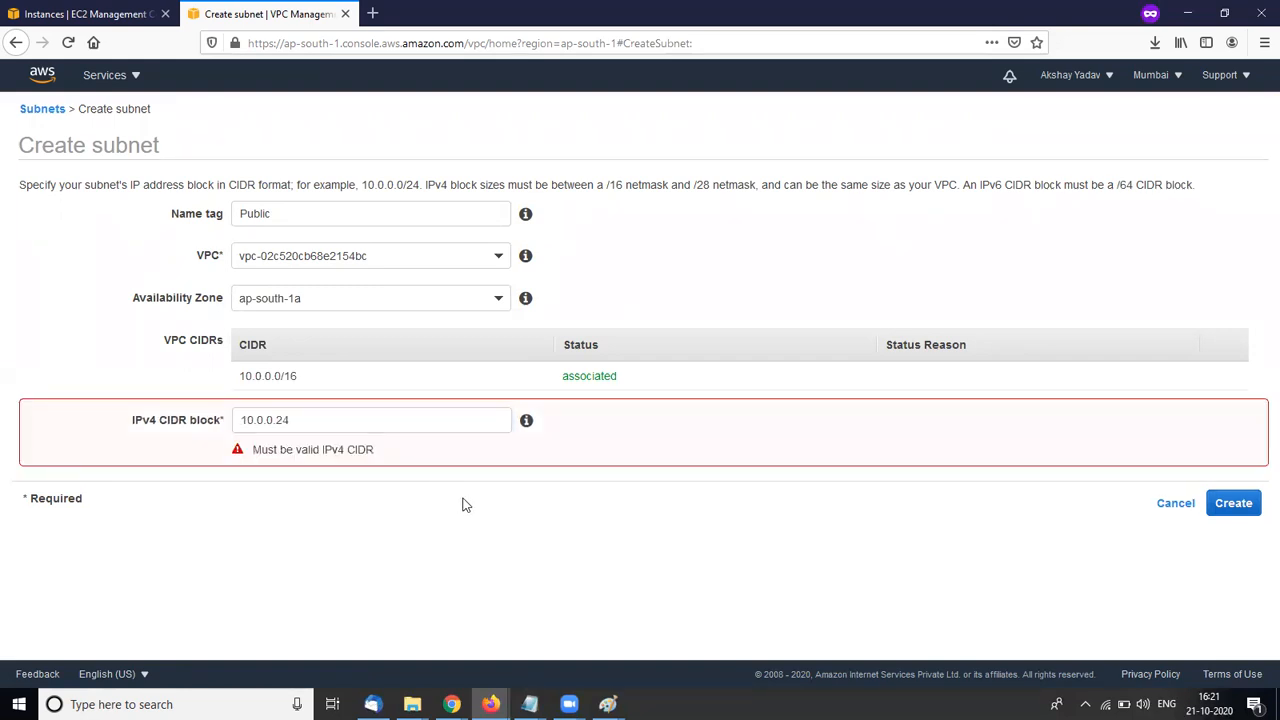
# Correct the Public subnet's IPv4 CIDR block to 10.0.0.0/24, create the subnet and return to the subnet list
pyautogui.click(300, 422)
pyautogui.press('BackSpace')
pyautogui.press('BackSpace')
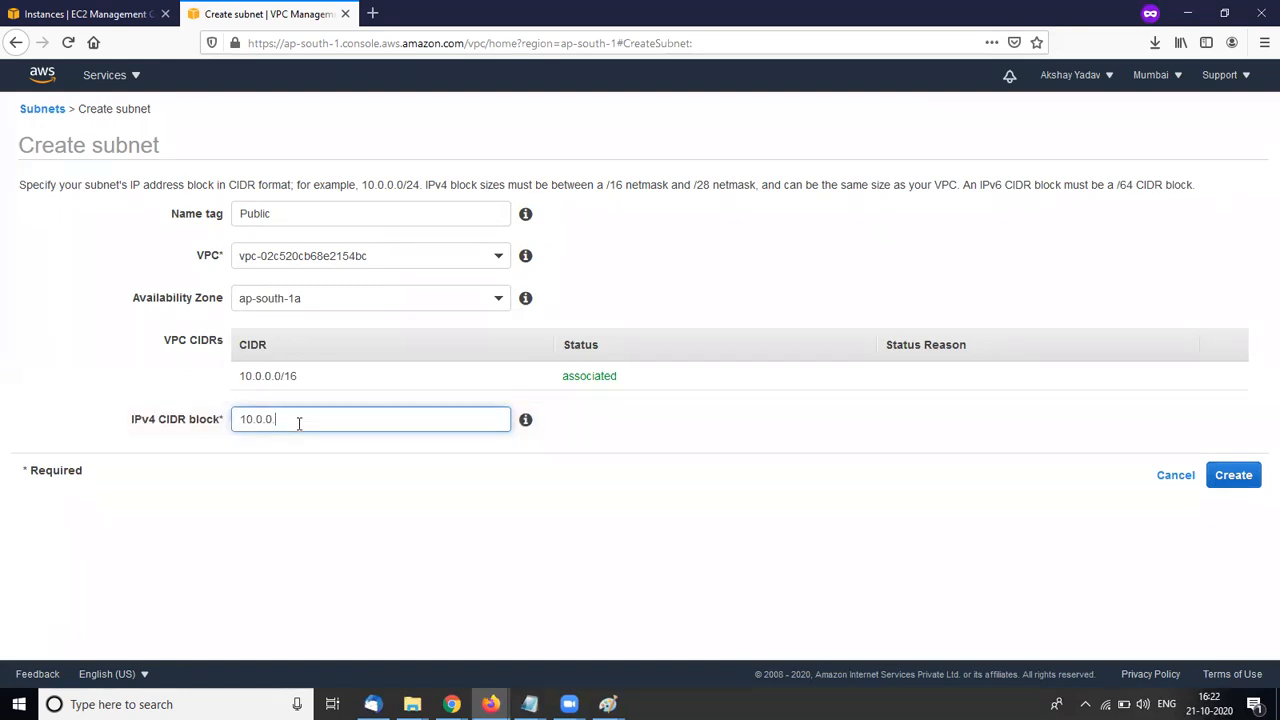
pyautogui.write('0/24')
pyautogui.click(355, 488)
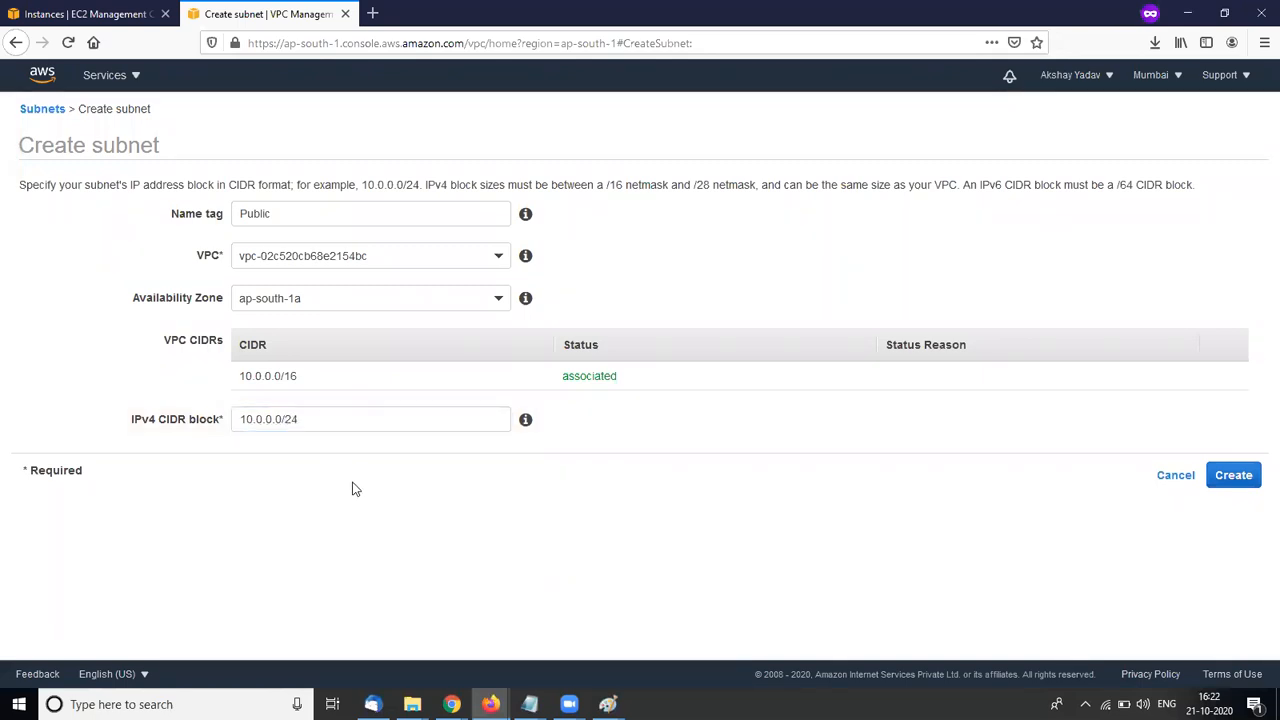
pyautogui.click(1234, 476)
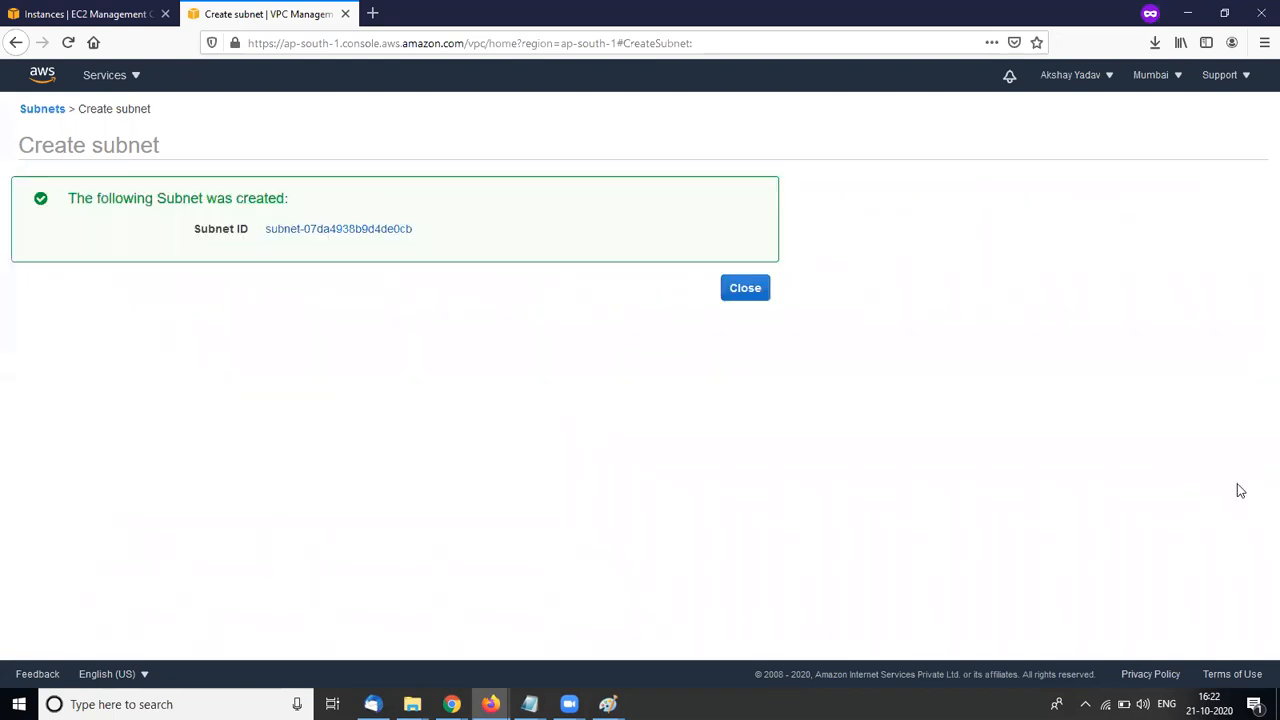
pyautogui.click(746, 299)
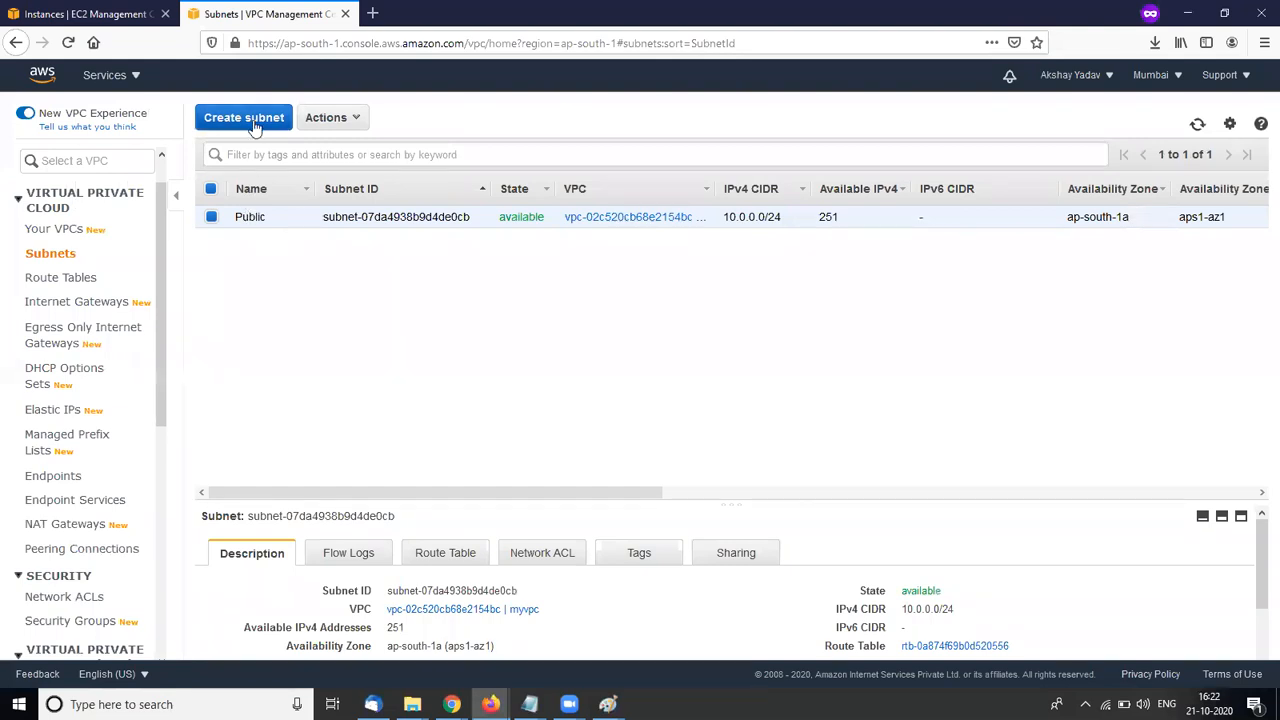
# Start a second subnet and set its name tag to Private Subnet
pyautogui.click(255, 124)
pyautogui.click(262, 203)
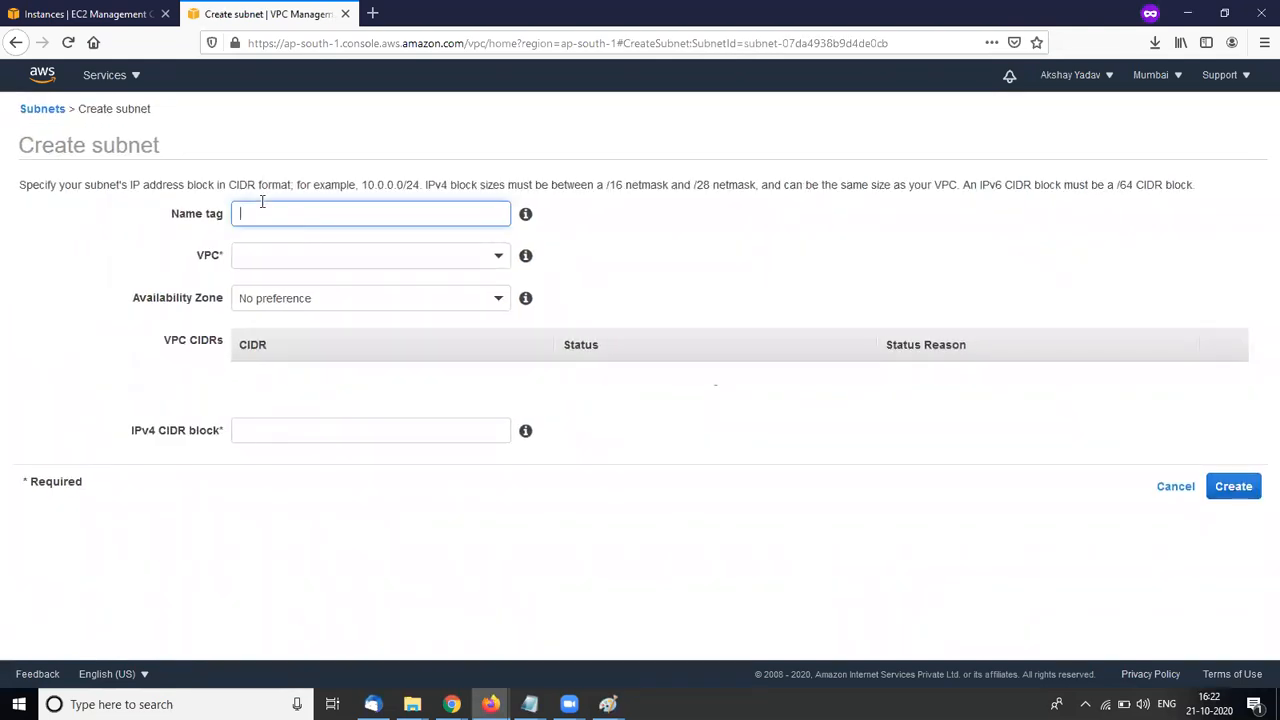
pyautogui.write('pri')
pyautogui.press('BackSpace')
pyautogui.press('BackSpace')
pyautogui.write('P')
pyautogui.write('ric')
pyautogui.write('ate Sub')
pyautogui.write('net')
# Assign Private Subnet to the myvpc VPC and the ap-south-1a availability zone
pyautogui.click(314, 256)
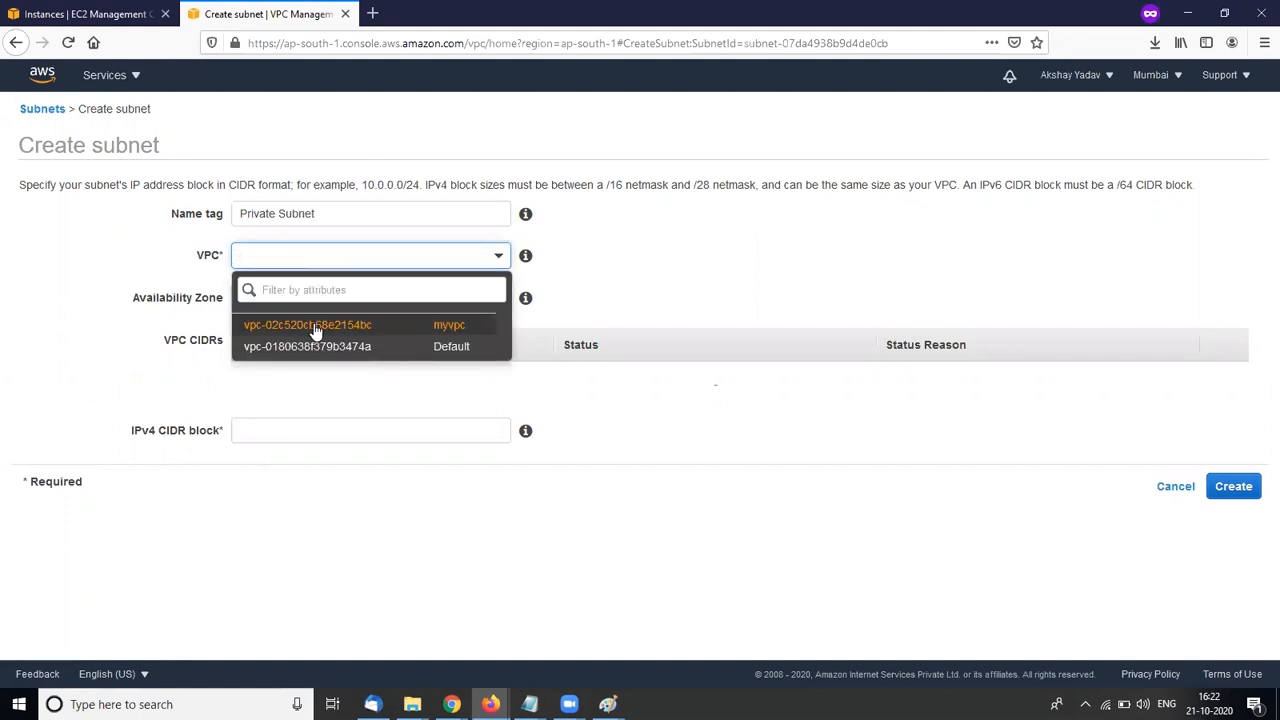
pyautogui.click(316, 332)
pyautogui.click(326, 298)
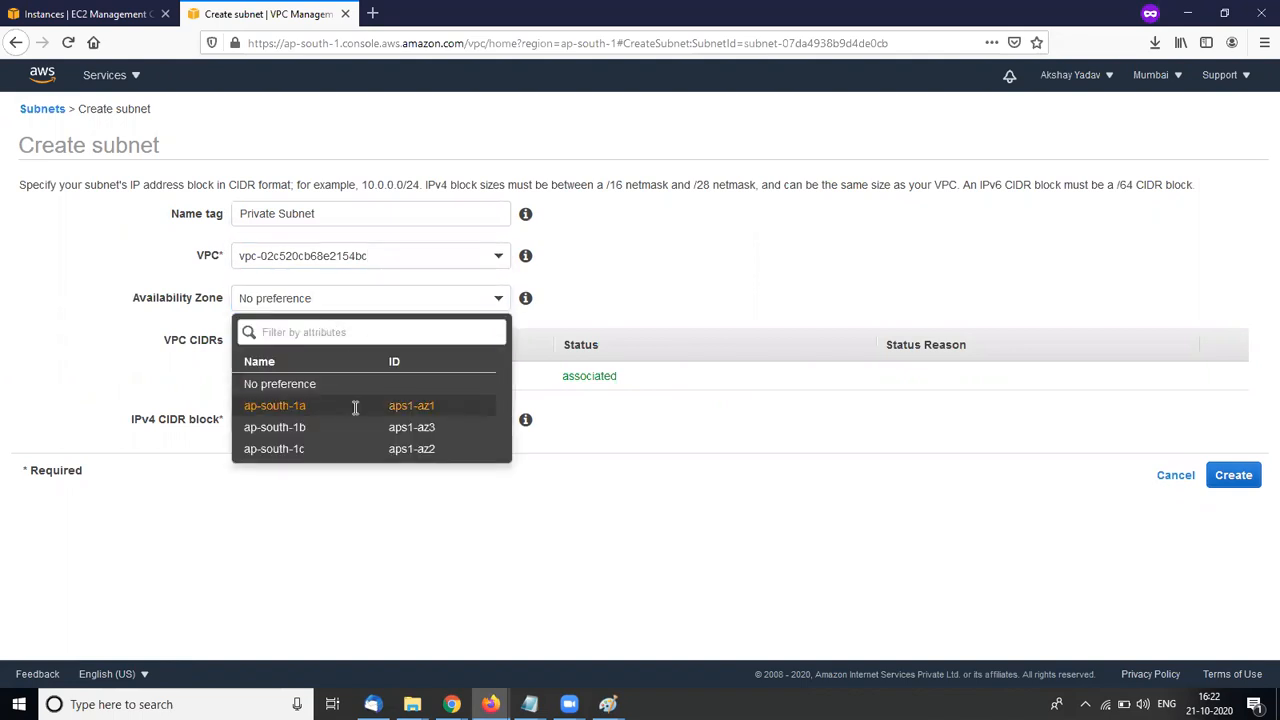
pyautogui.click(353, 406)
# Set Private Subnet's IPv4 CIDR block to 10.0.1.0/24
pyautogui.click(339, 412)
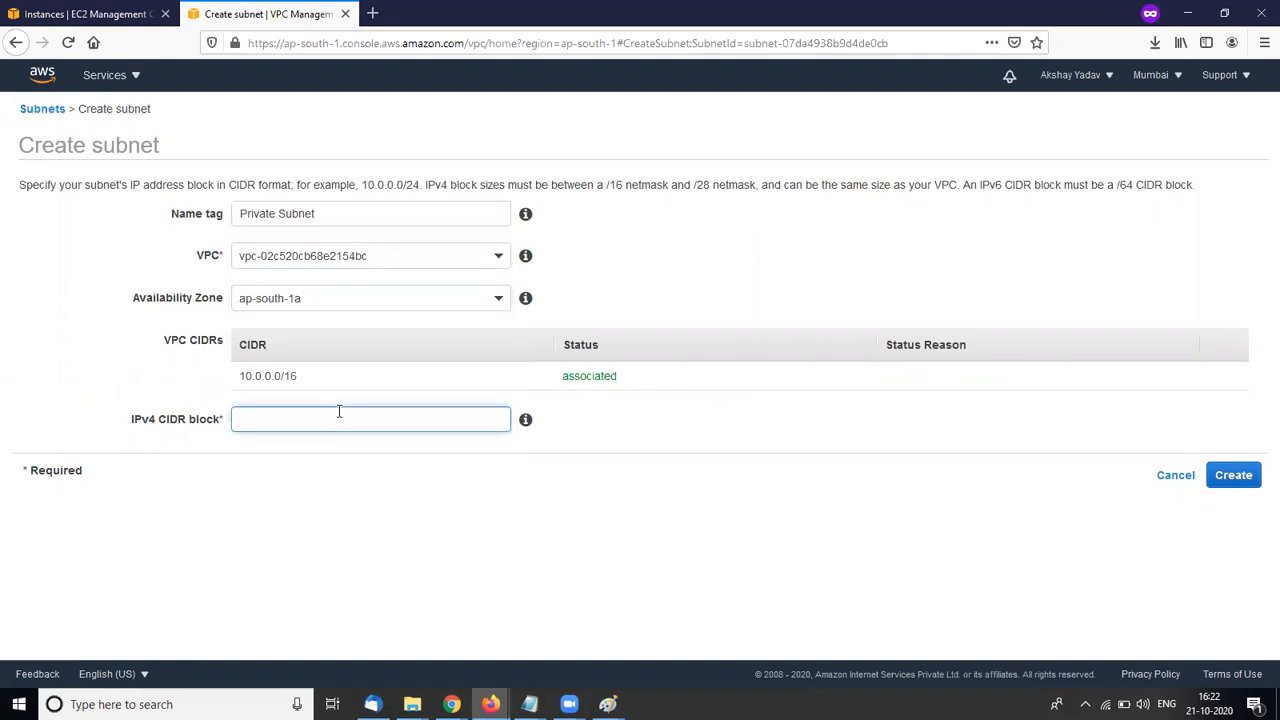
pyautogui.write('10.0.')
pyautogui.write('1.24')
pyautogui.click(440, 492)
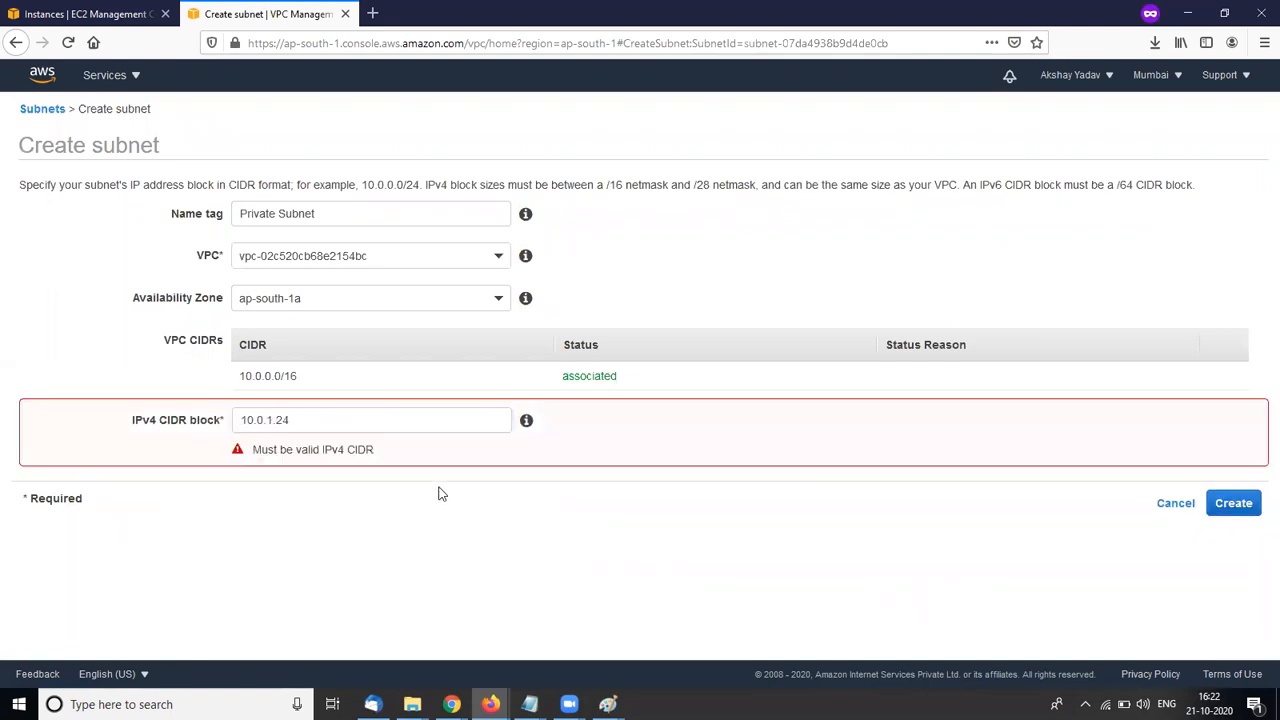
pyautogui.click(350, 426)
pyautogui.press('BackSpace')
pyautogui.press('BackSpace')
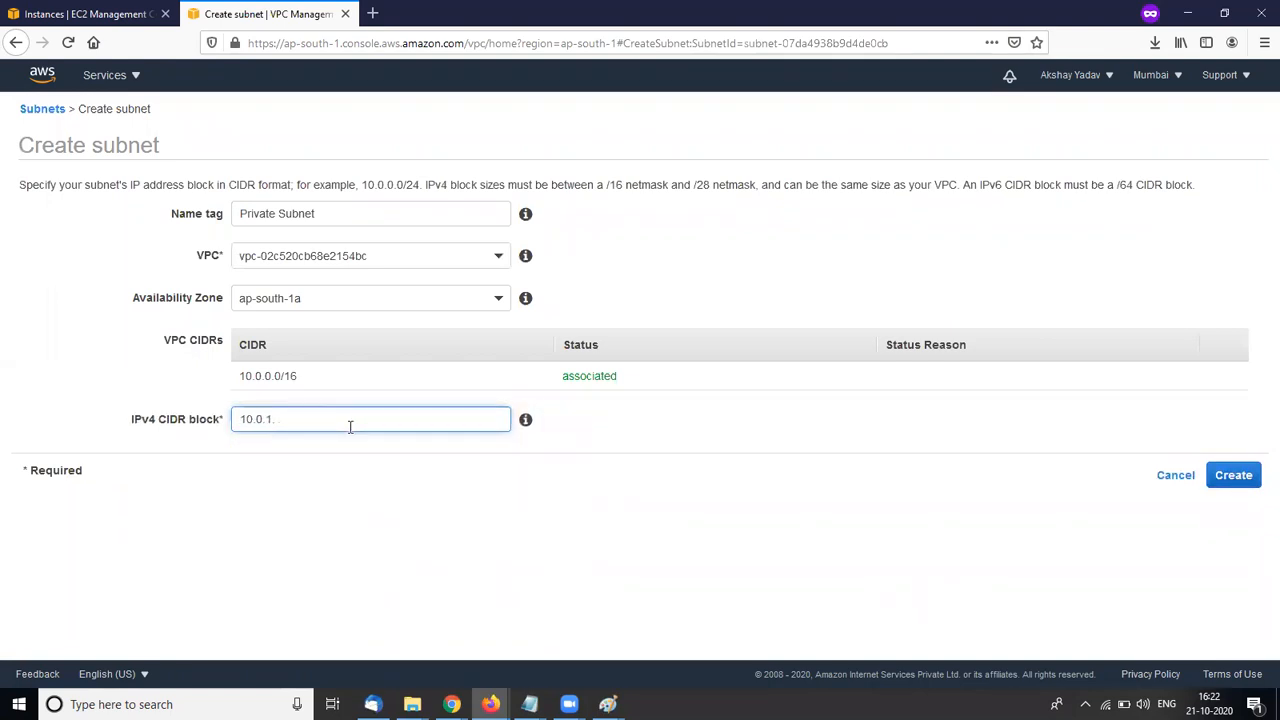
pyautogui.write('0/24')
# Create Private Subnet with the entered settings and return to the subnet list
pyautogui.click(266, 443)
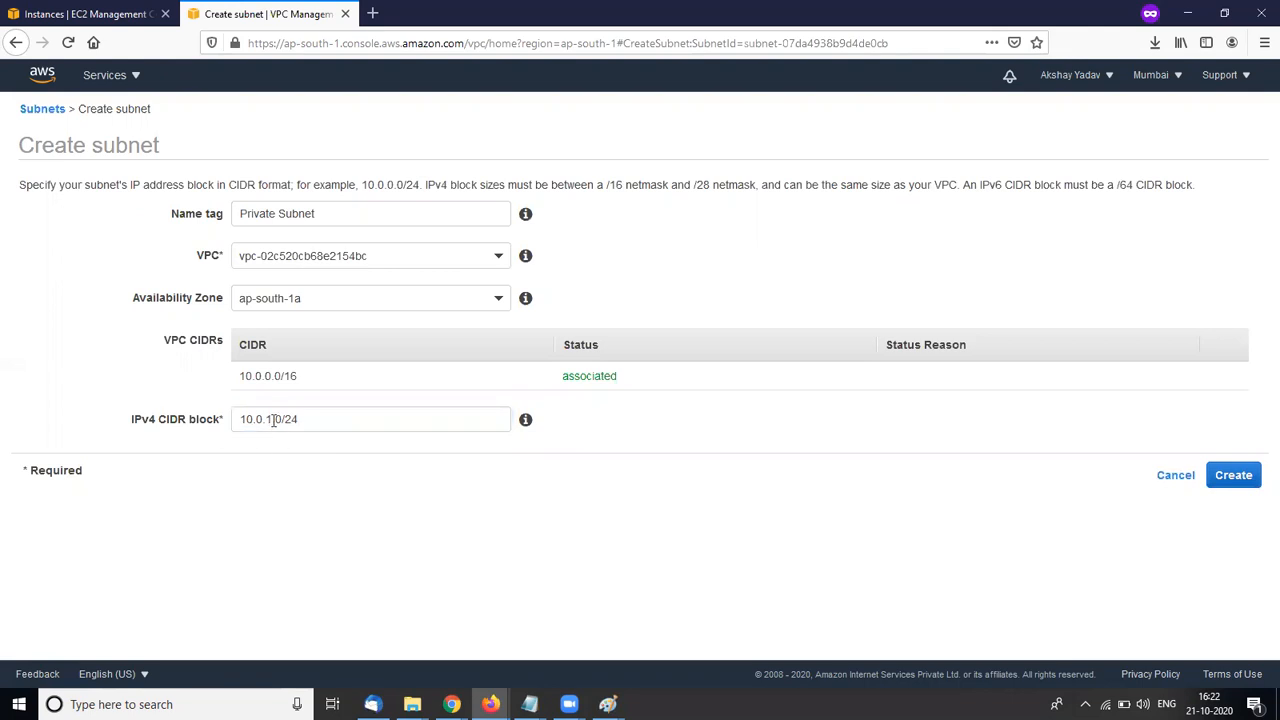
pyautogui.moveTo(270, 419); pyautogui.dragTo(238, 420)
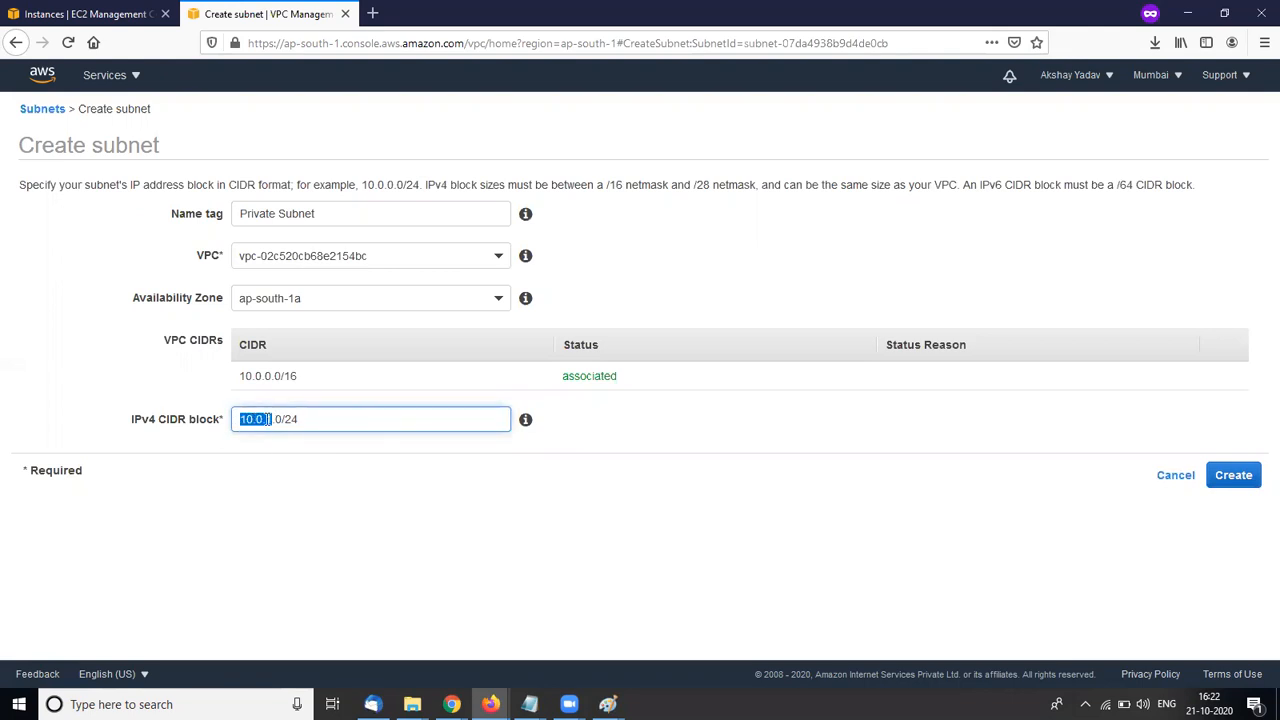
pyautogui.click(313, 503)
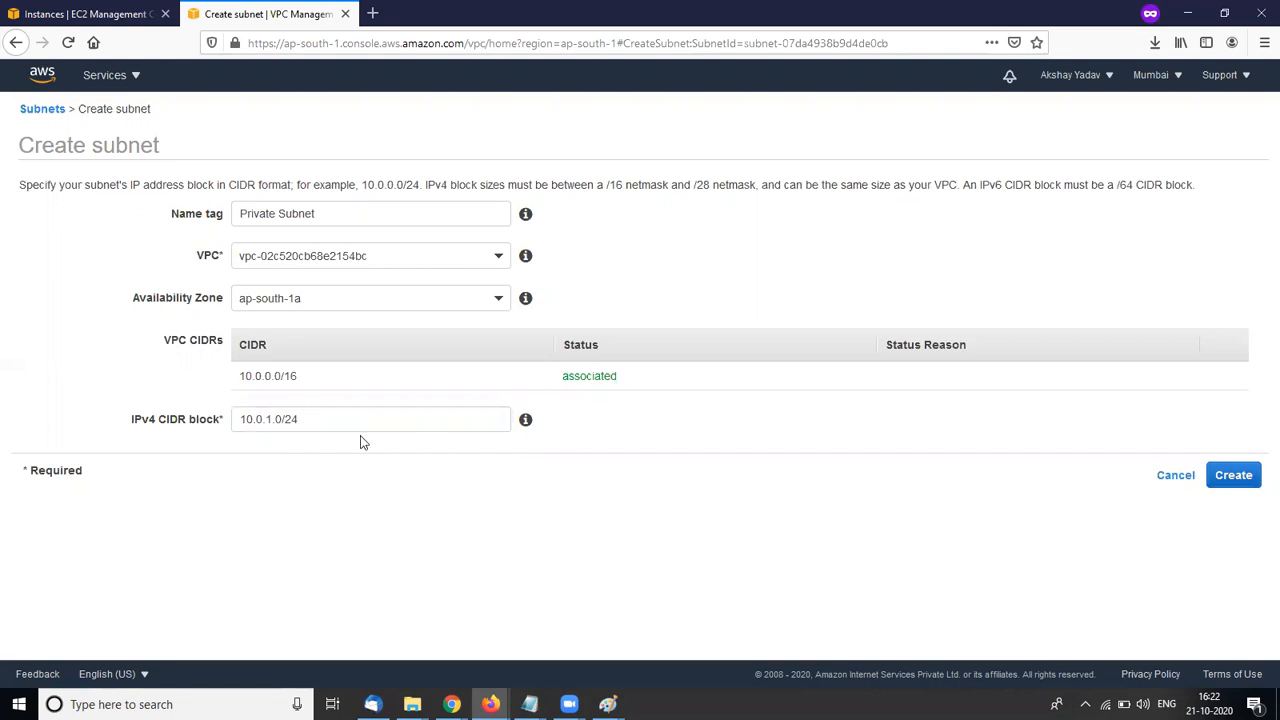
pyautogui.click(1250, 477)
pyautogui.click(737, 288)
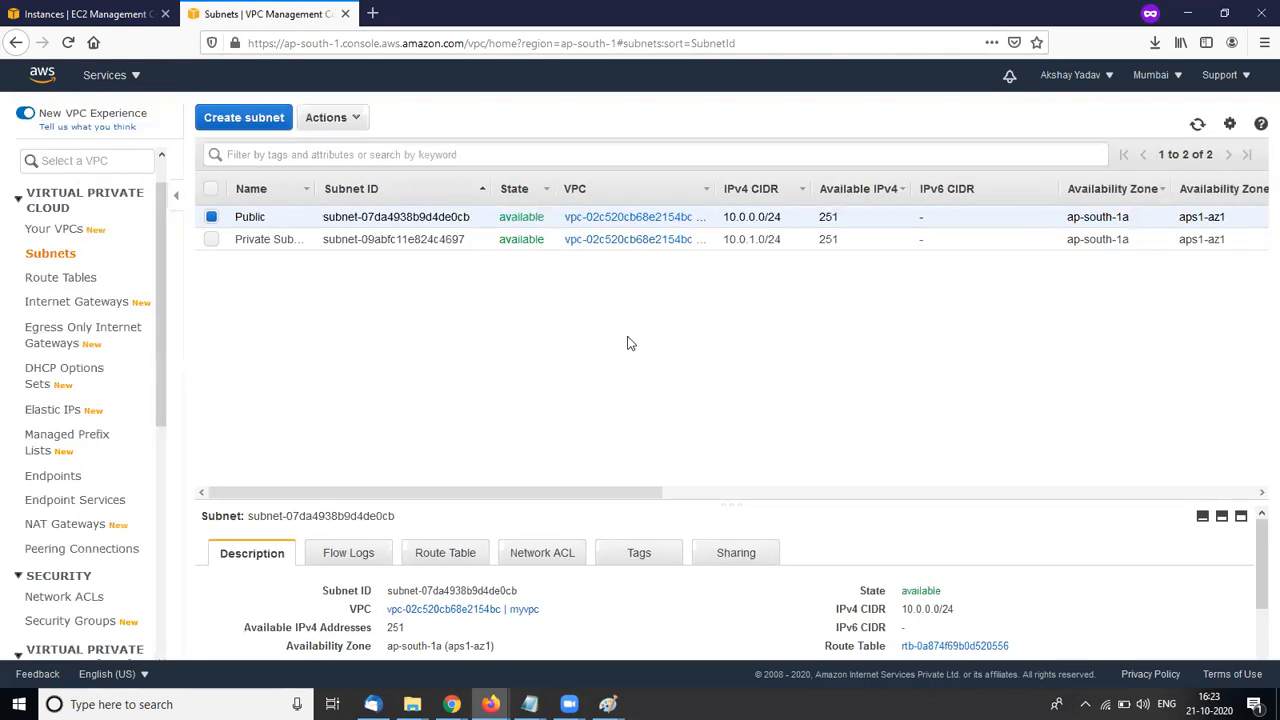
# Go to the route tables and try to delete the main route table of myvpc
pyautogui.scroll(-1, 150, 345)
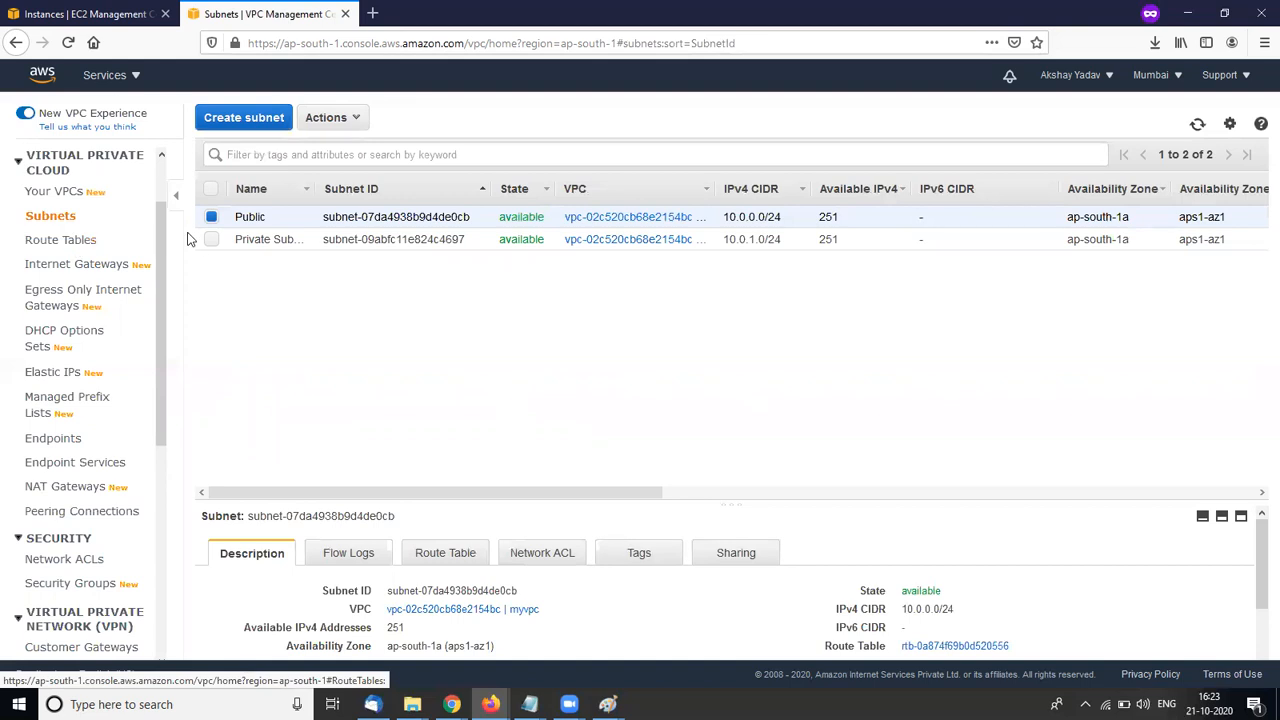
pyautogui.click(77, 243)
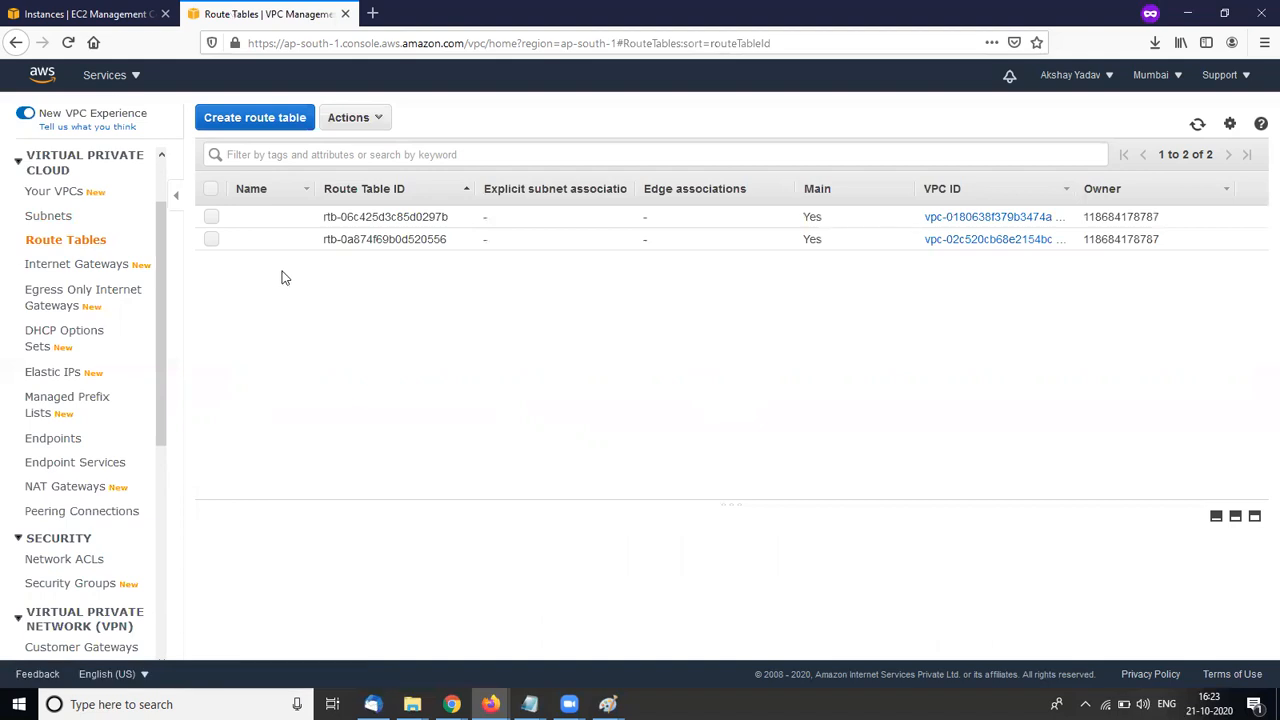
pyautogui.click(216, 237)
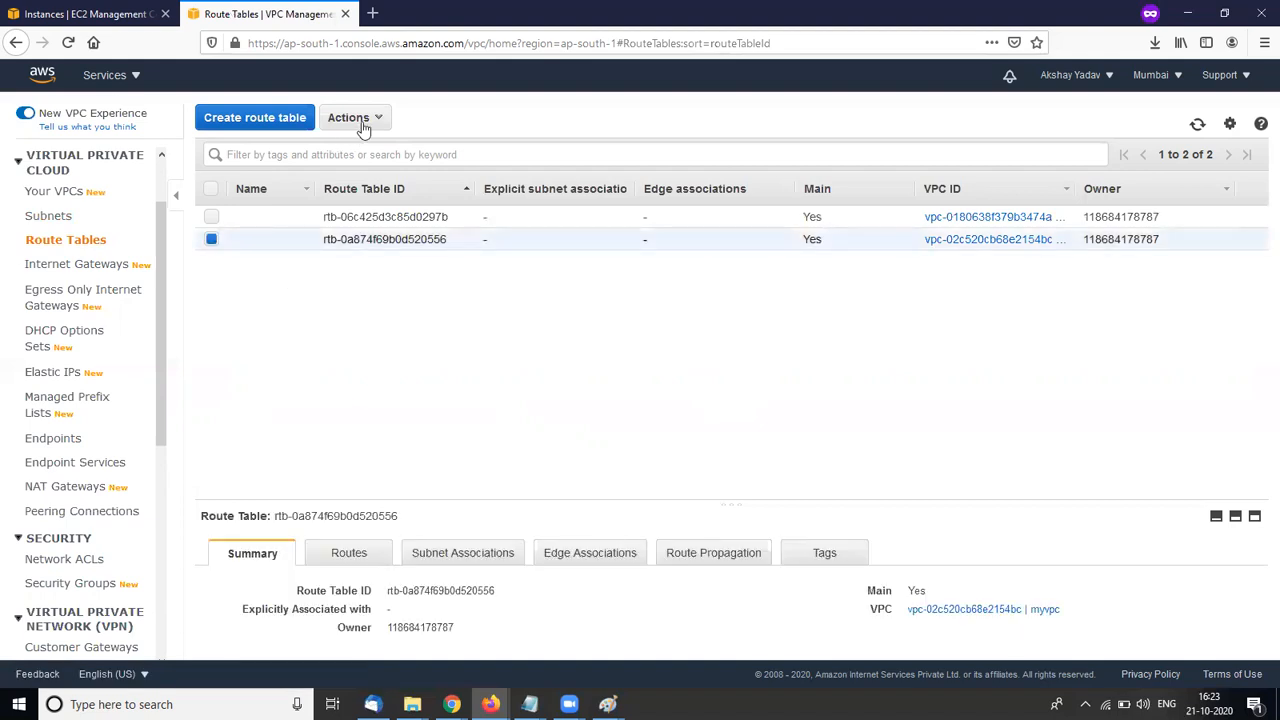
pyautogui.click(355, 117)
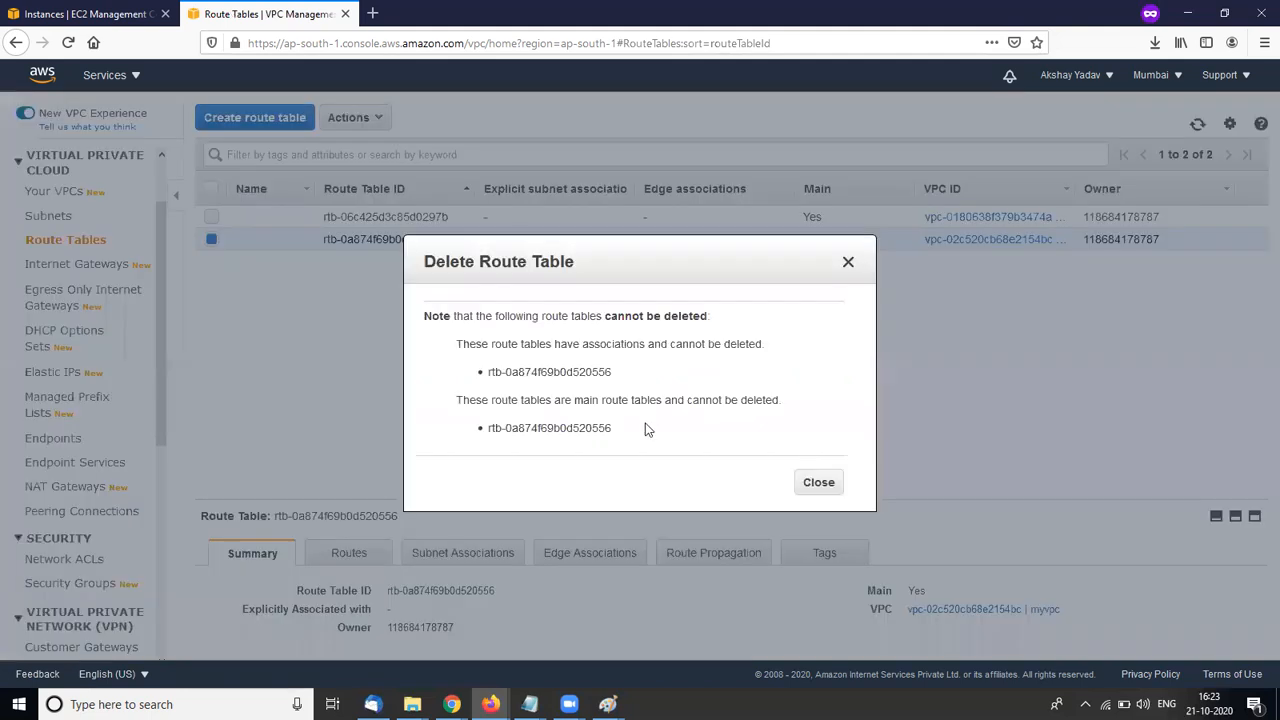
pyautogui.click(847, 263)
# Review the subnet associations of the myvpc route table
pyautogui.click(515, 560)
pyautogui.scroll(-1, 501, 564)
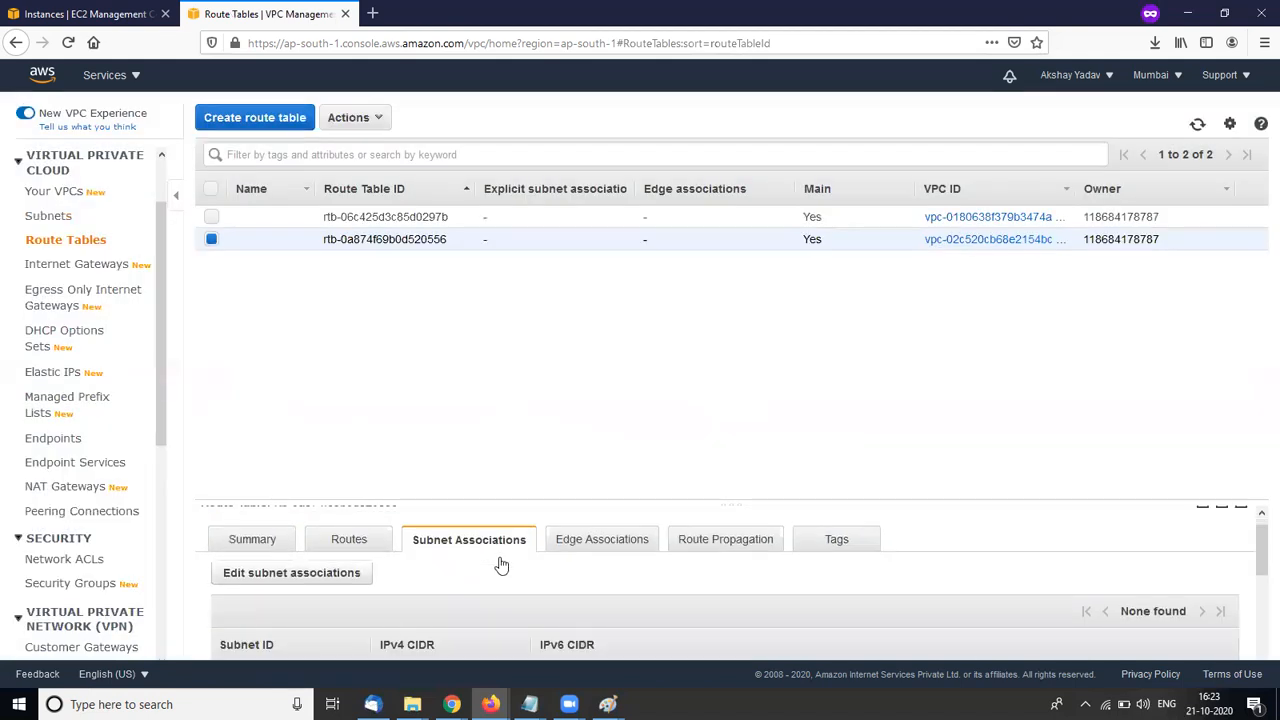
pyautogui.scroll(3, 500, 560)
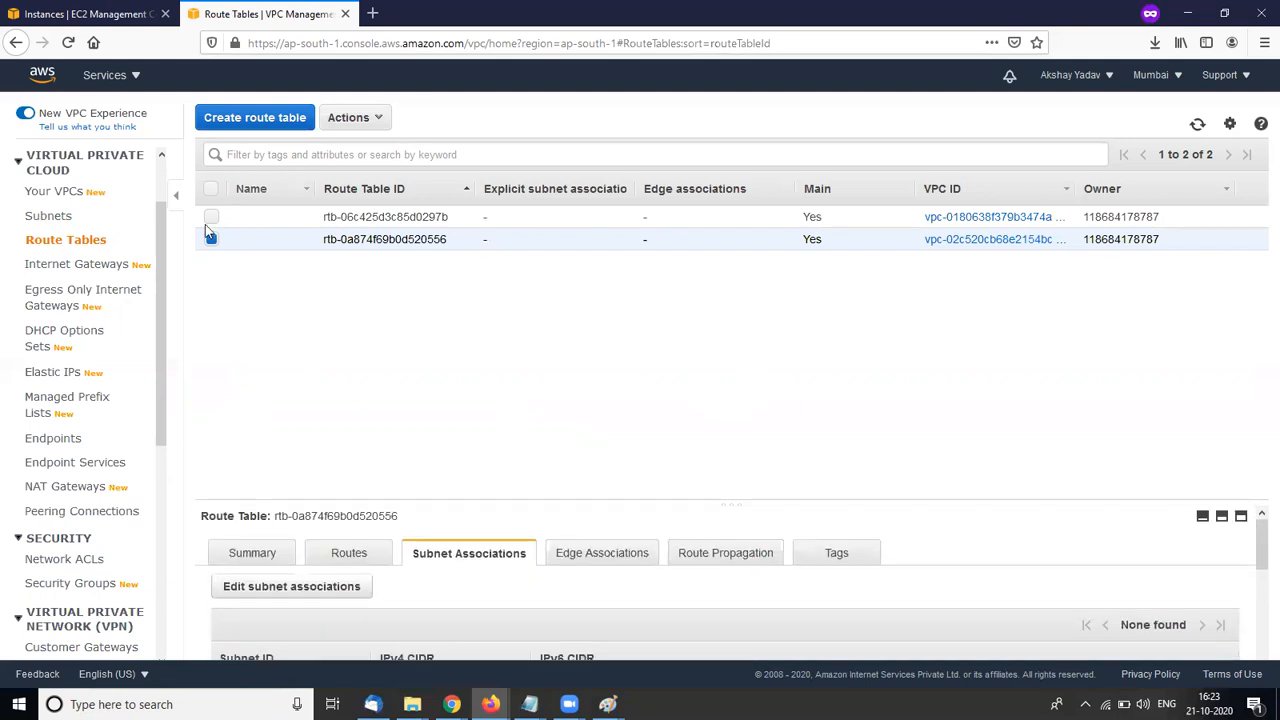
# Try to delete the main route table of the other VPC, rtb-06c425d3c85d0297b, and deselect it
pyautogui.click(211, 217)
pyautogui.click(211, 239)
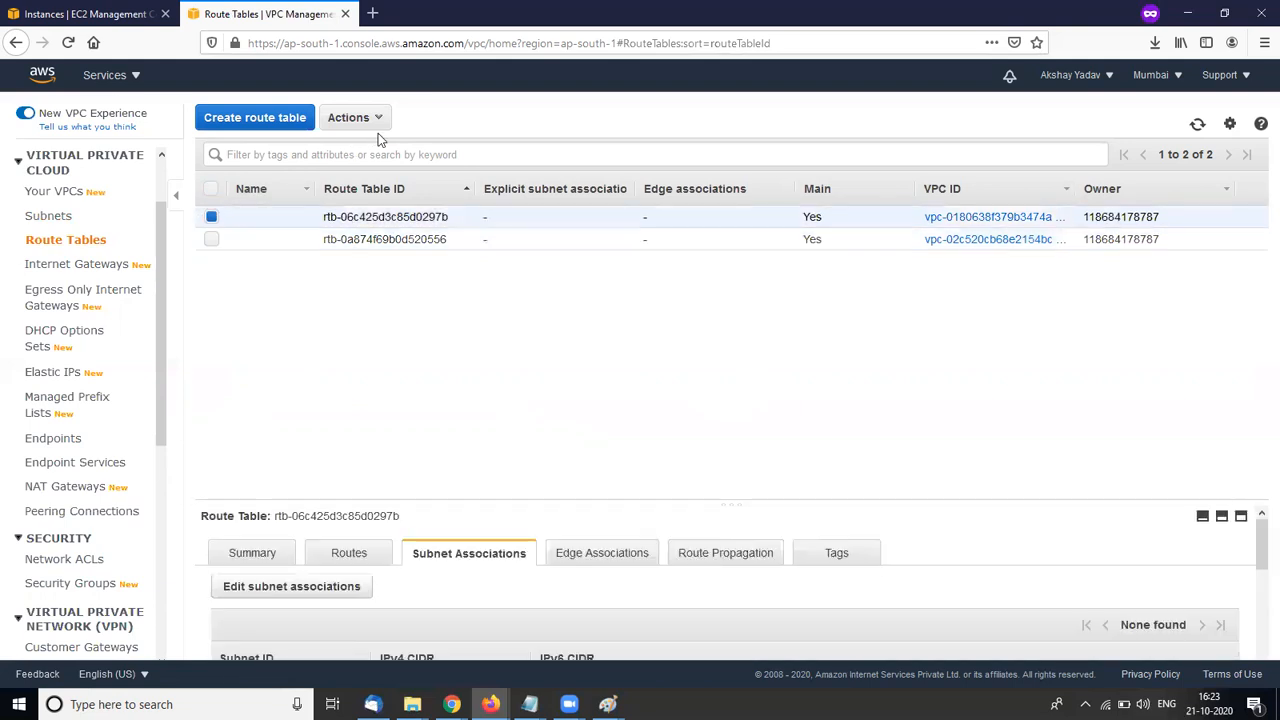
pyautogui.click(376, 119)
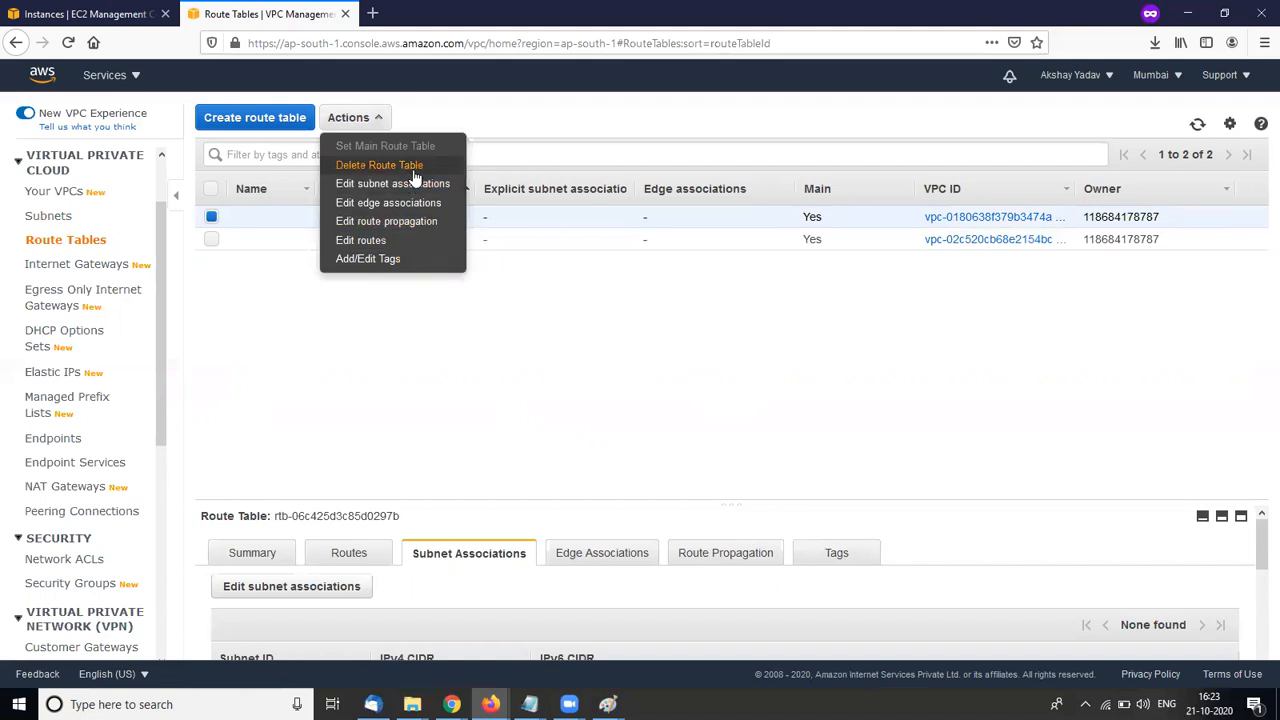
pyautogui.click(413, 167)
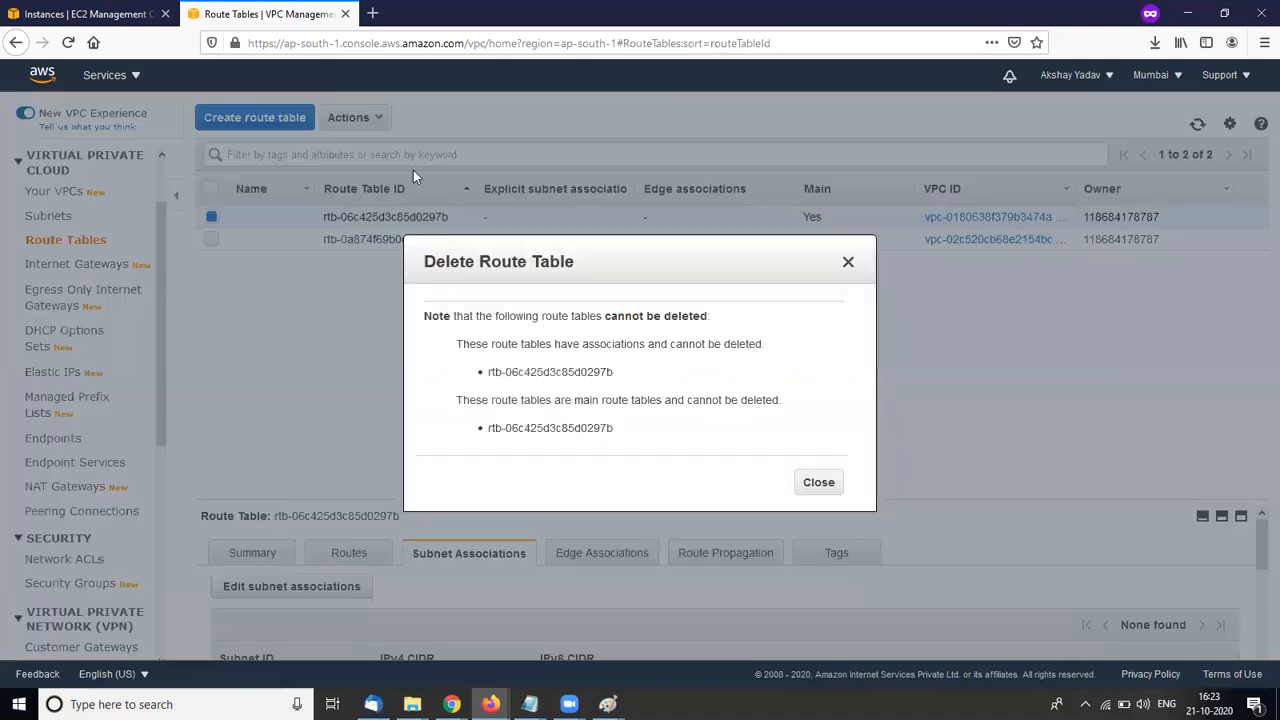
pyautogui.click(818, 483)
pyautogui.scroll(-3, 613, 652)
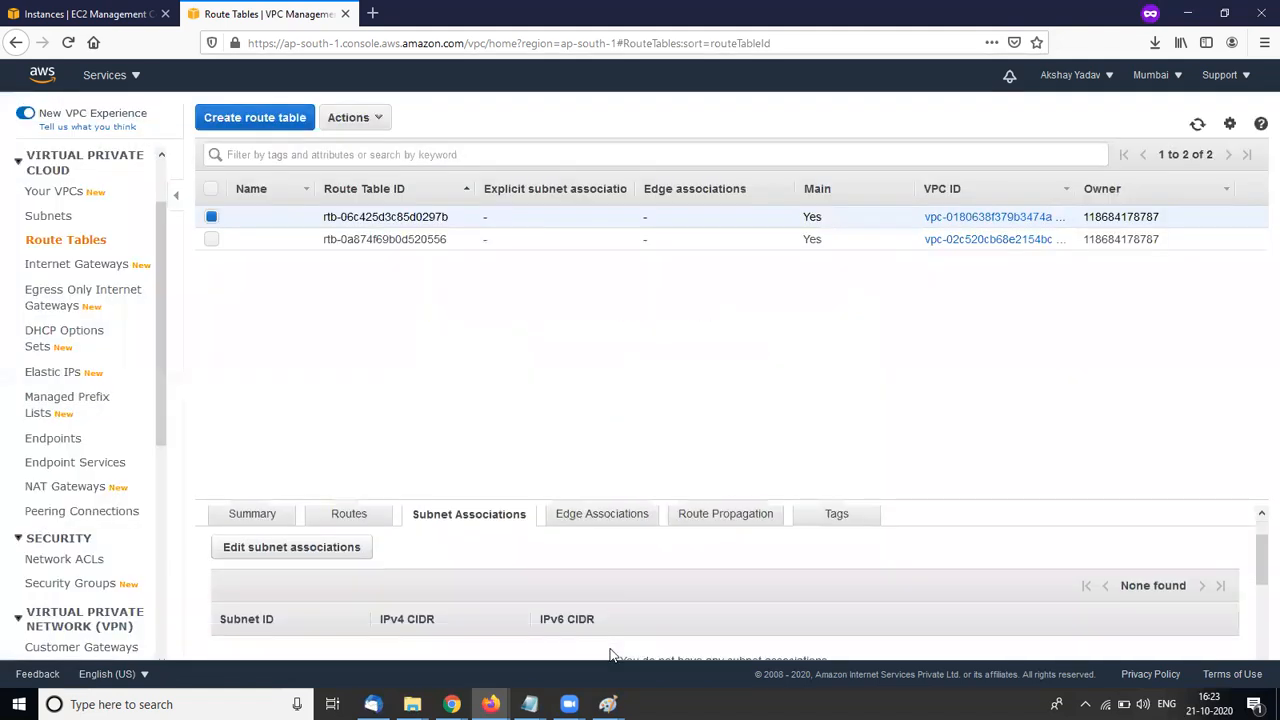
pyautogui.scroll(3, 614, 640)
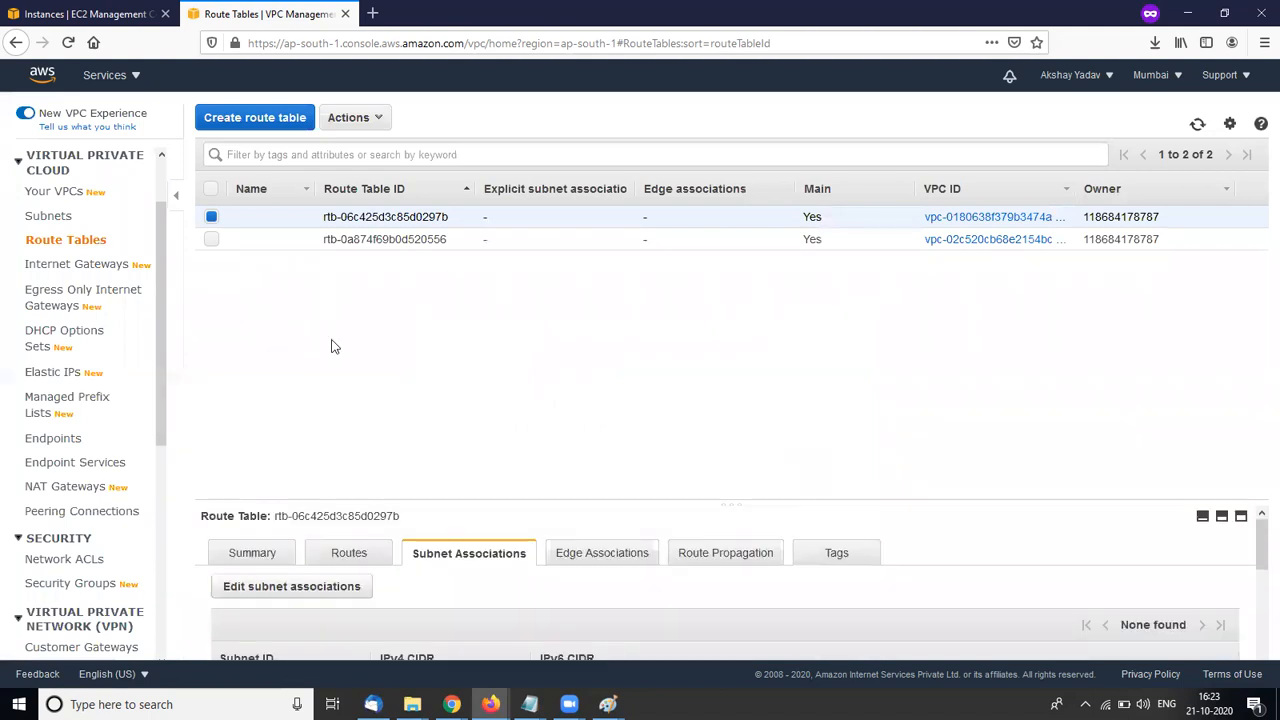
pyautogui.click(211, 217)
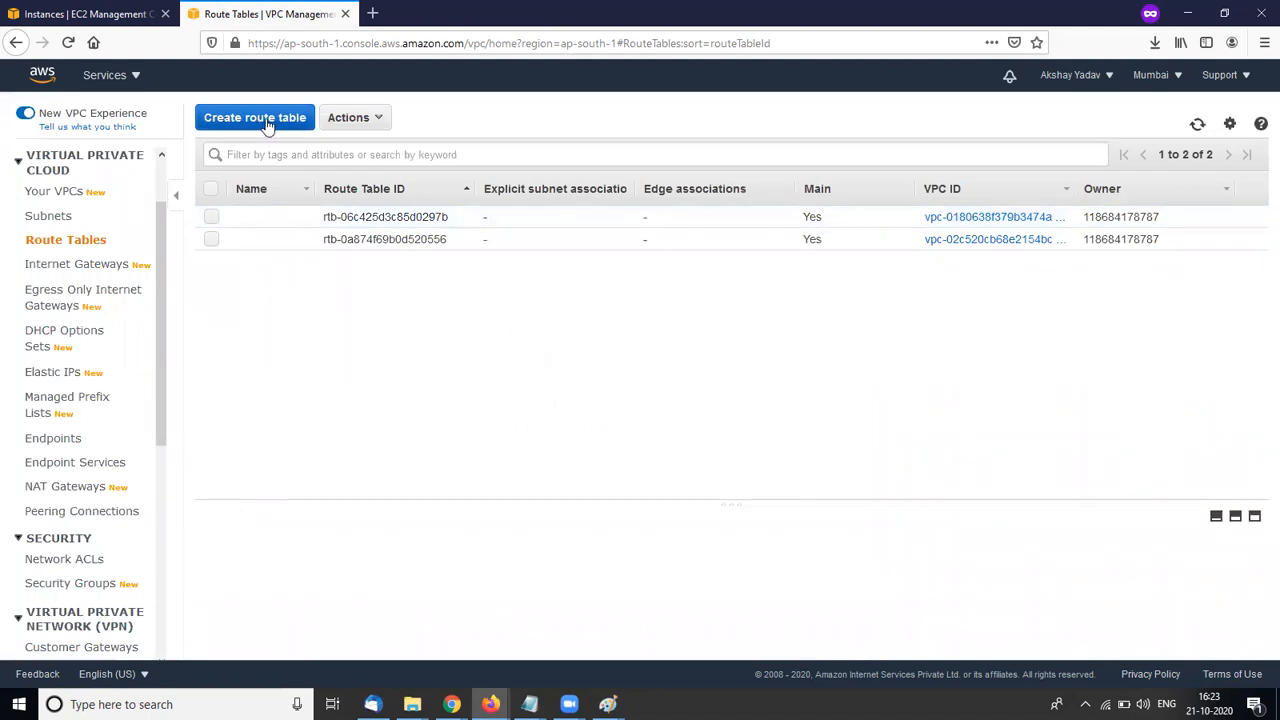
# Create a route table named Routetabel in vpc-02c520cb68e2154bc and return to the route table list
pyautogui.click(266, 124)
pyautogui.click(286, 214)
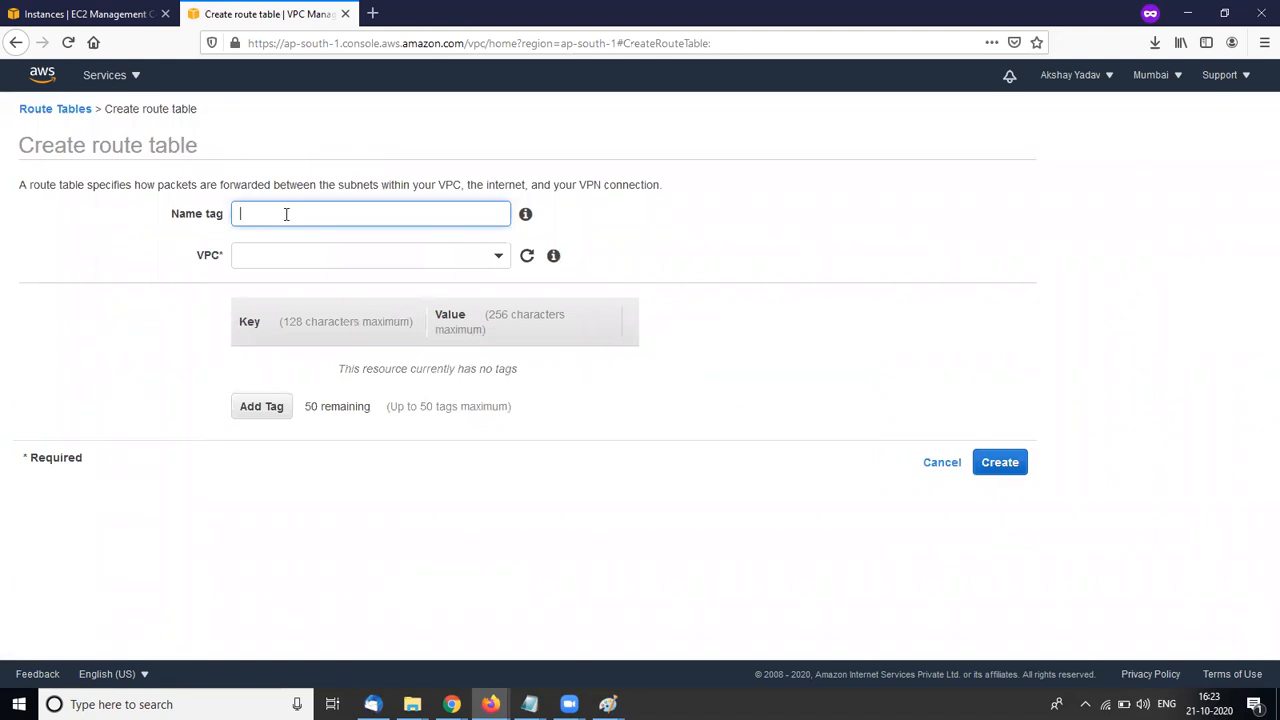
pyautogui.write('Routetabel')
pyautogui.click(304, 254)
pyautogui.click(302, 324)
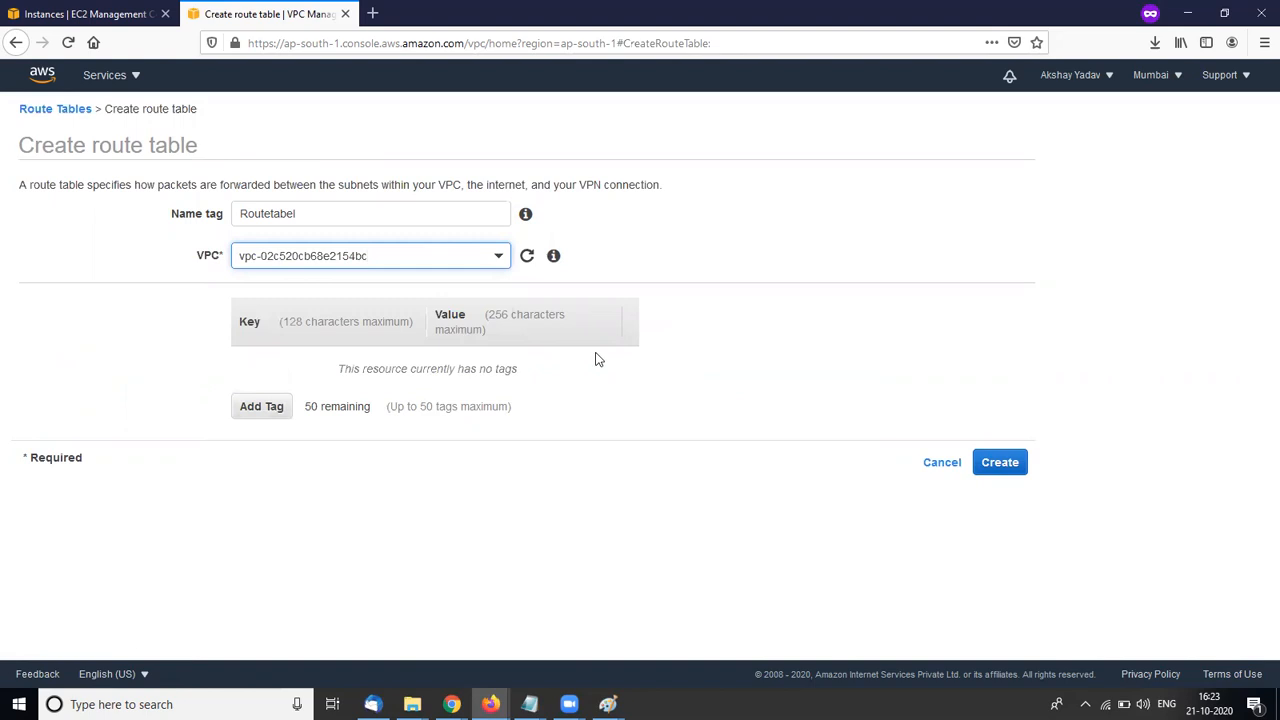
pyautogui.click(1000, 468)
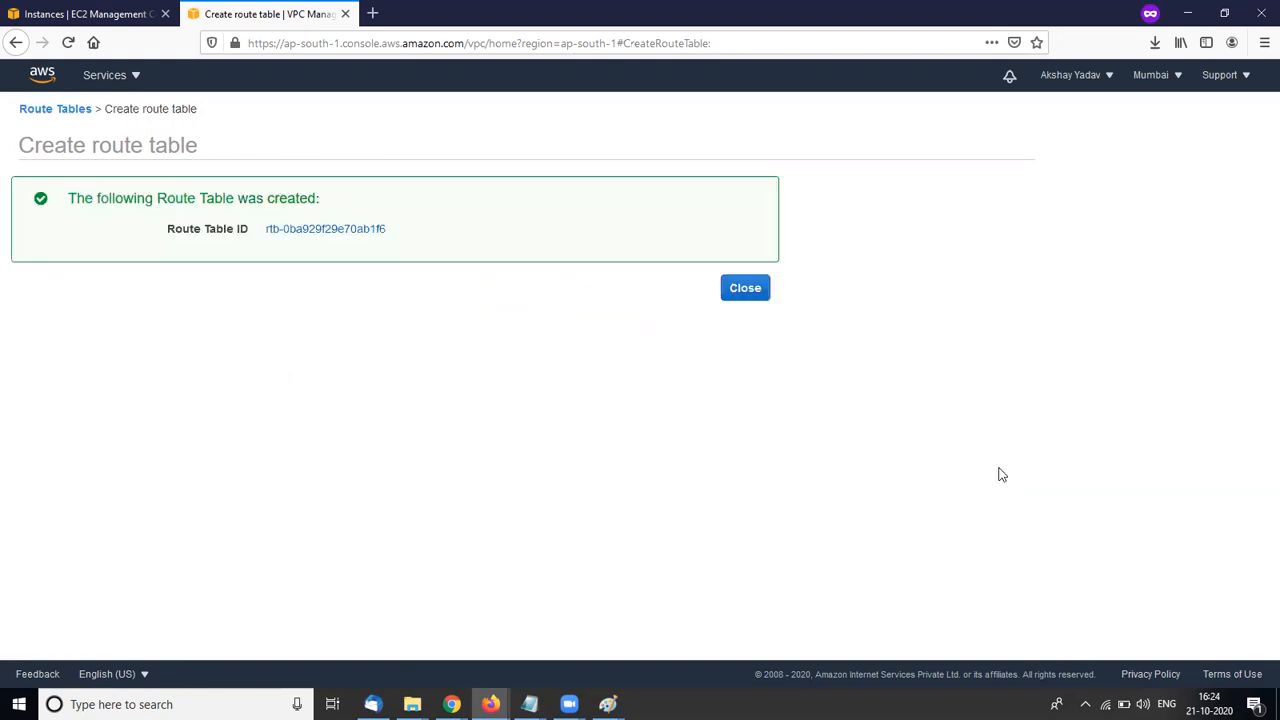
pyautogui.click(745, 289)
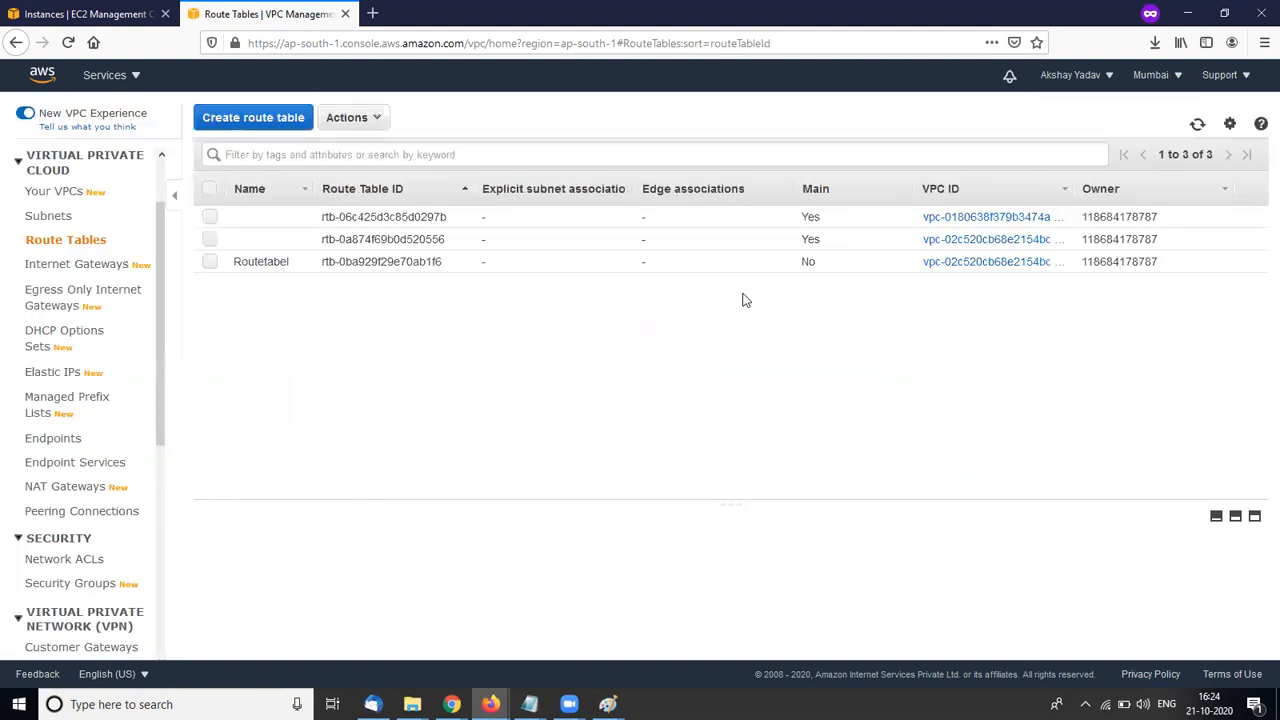
# Select Routetabel and show its routes
pyautogui.click(211, 262)
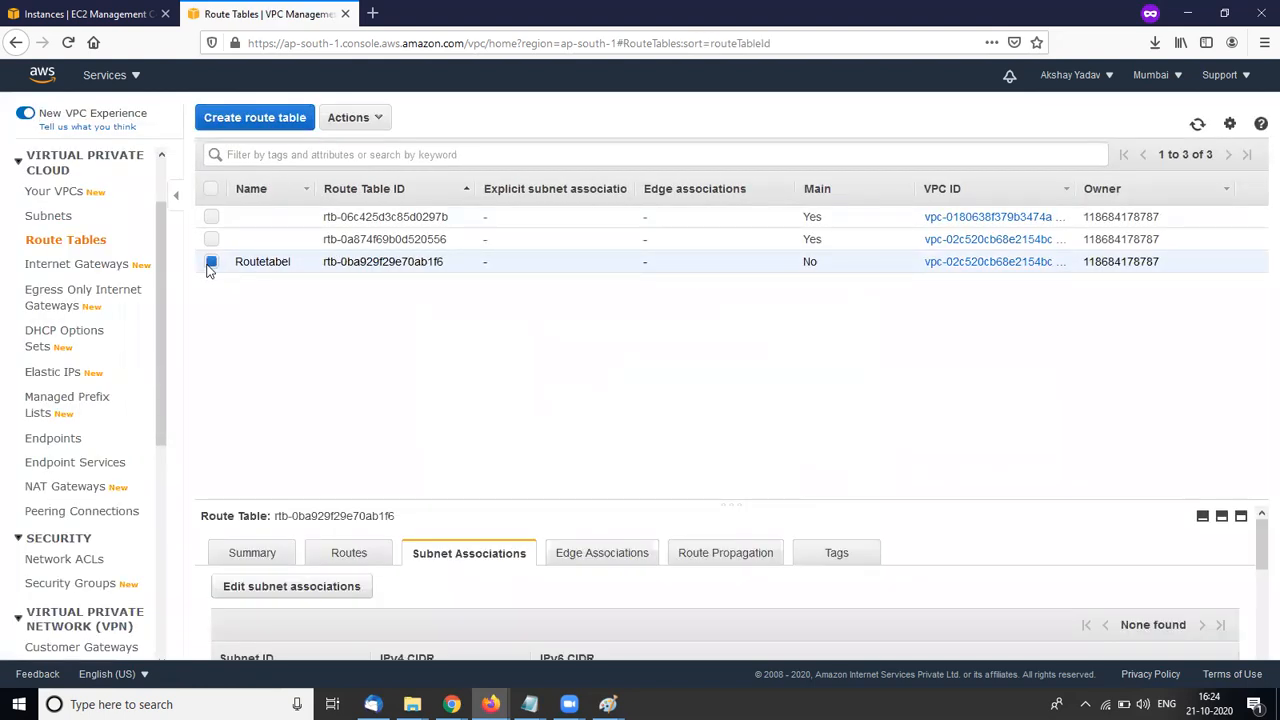
pyautogui.scroll(-2, 488, 603)
pyautogui.scroll(1, 488, 606)
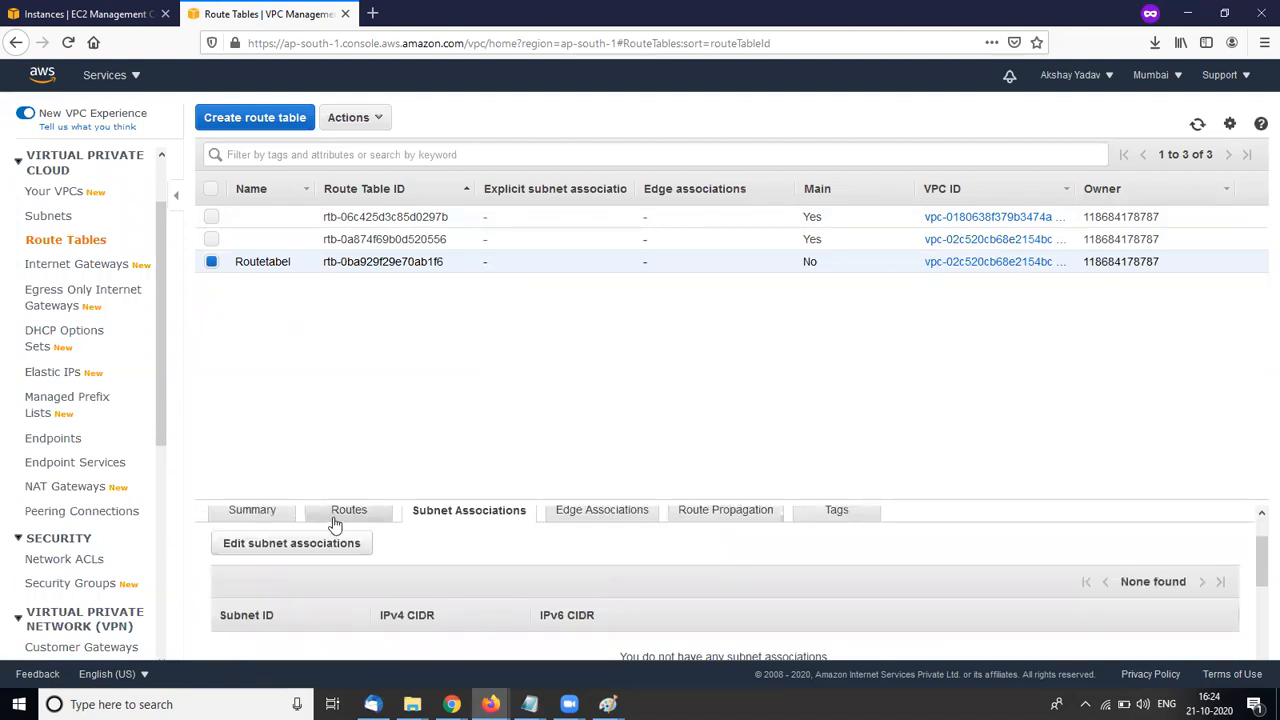
pyautogui.click(336, 522)
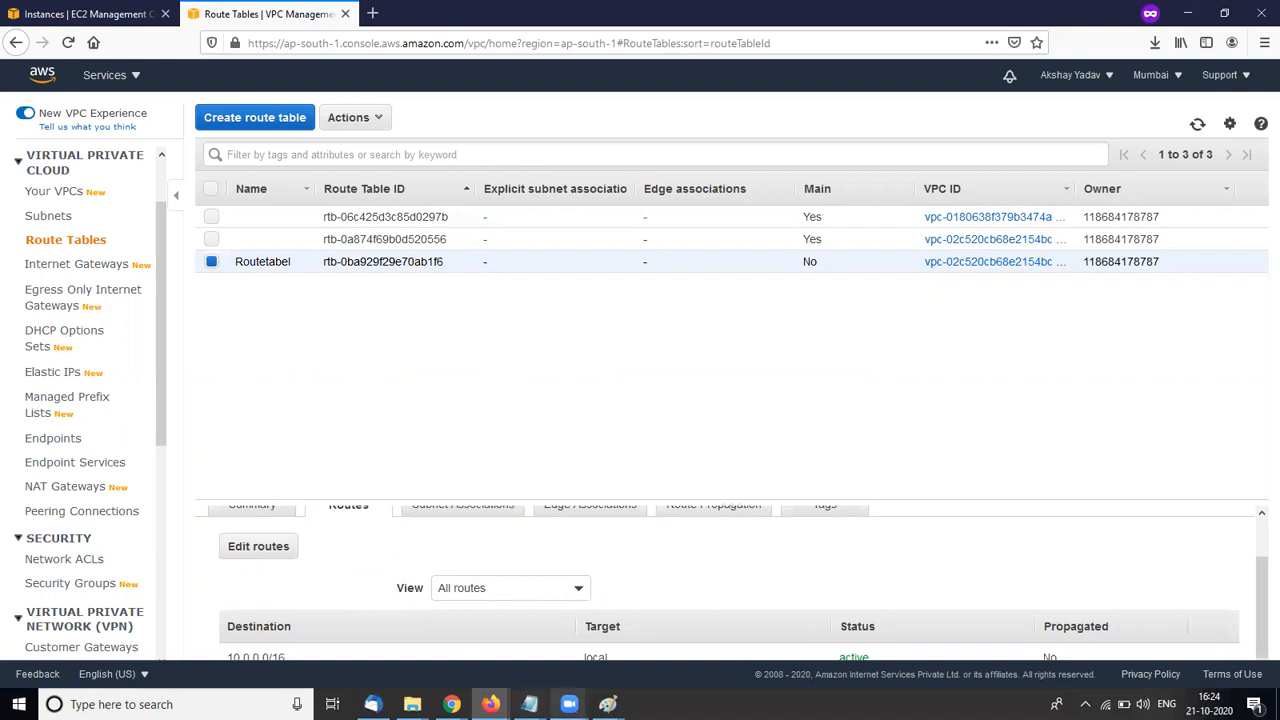
# Switch to the AWS introduction PDF in Chrome, review the notes on VPC and subnet limits, and return to the AWS console
pyautogui.moveTo(452, 704)
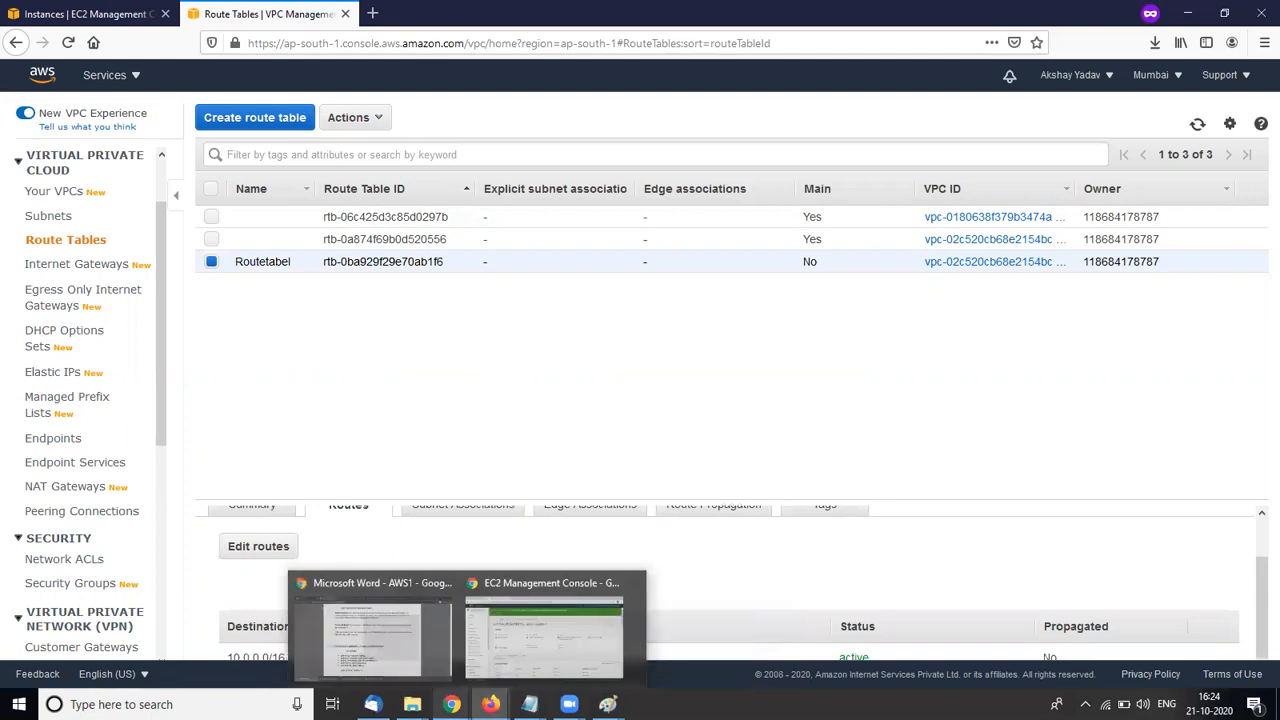
pyautogui.click(365, 630)
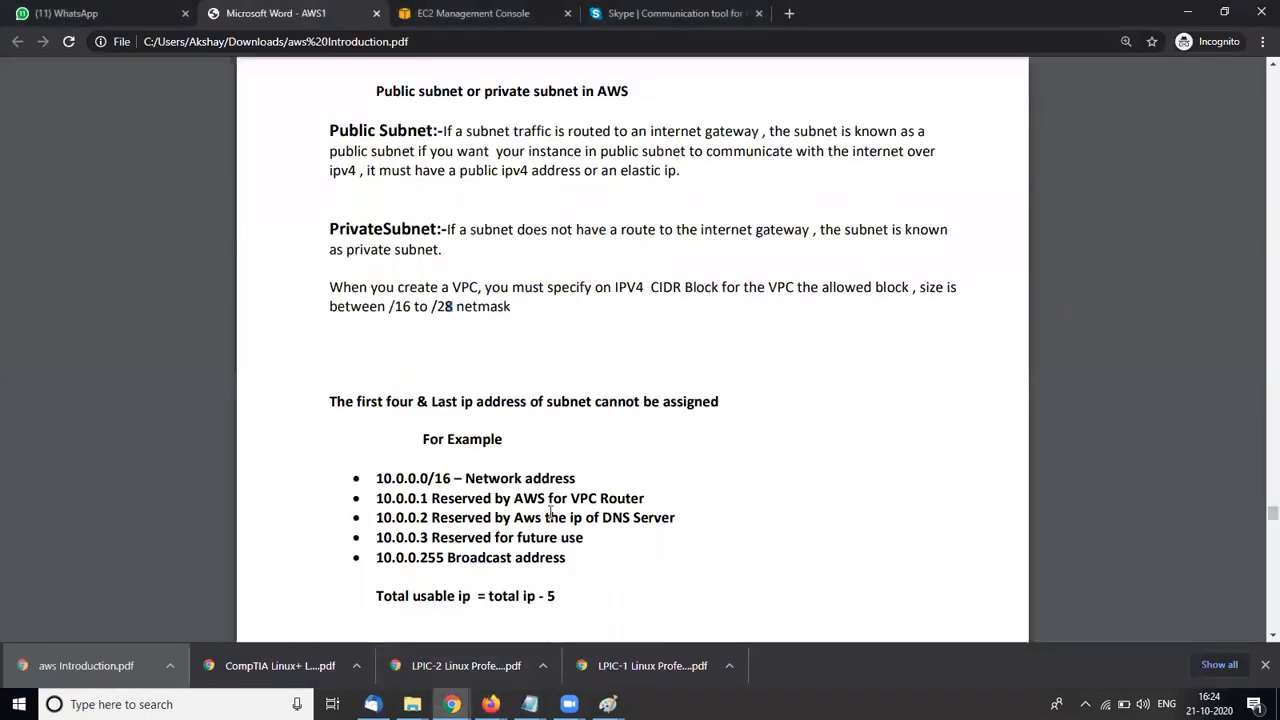
pyautogui.scroll(5, 549, 512)
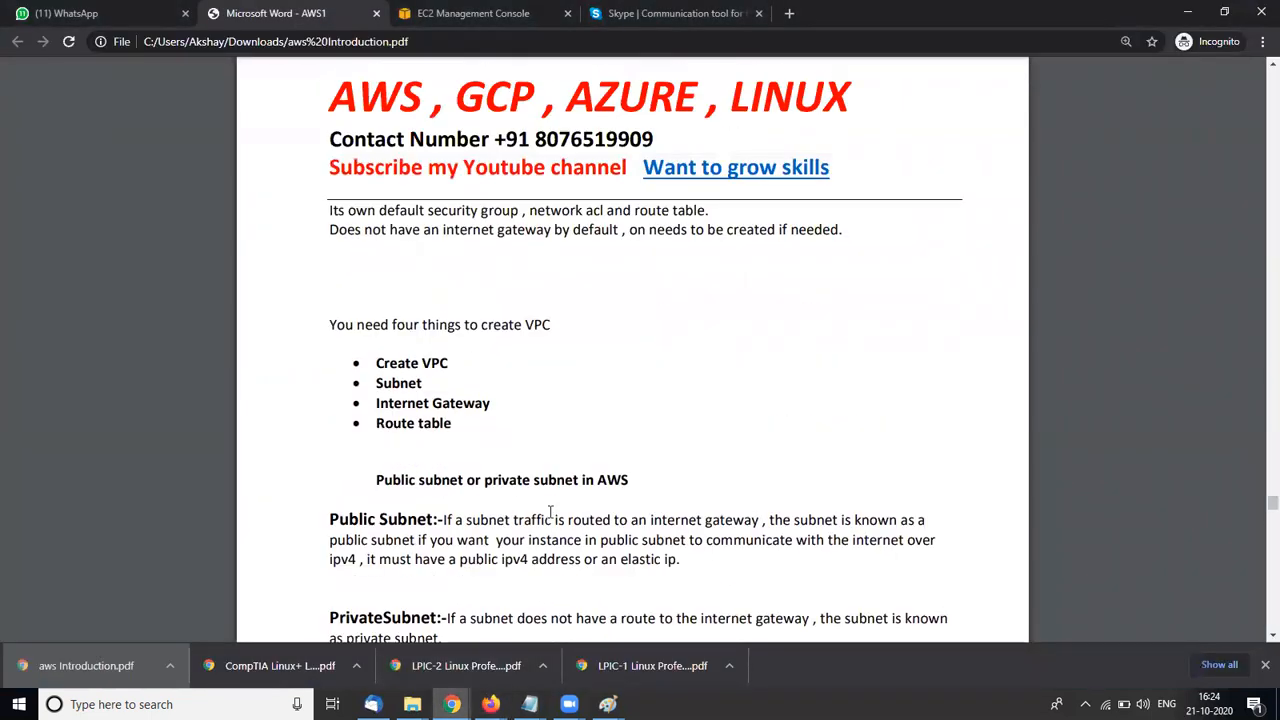
pyautogui.scroll(8, 549, 512)
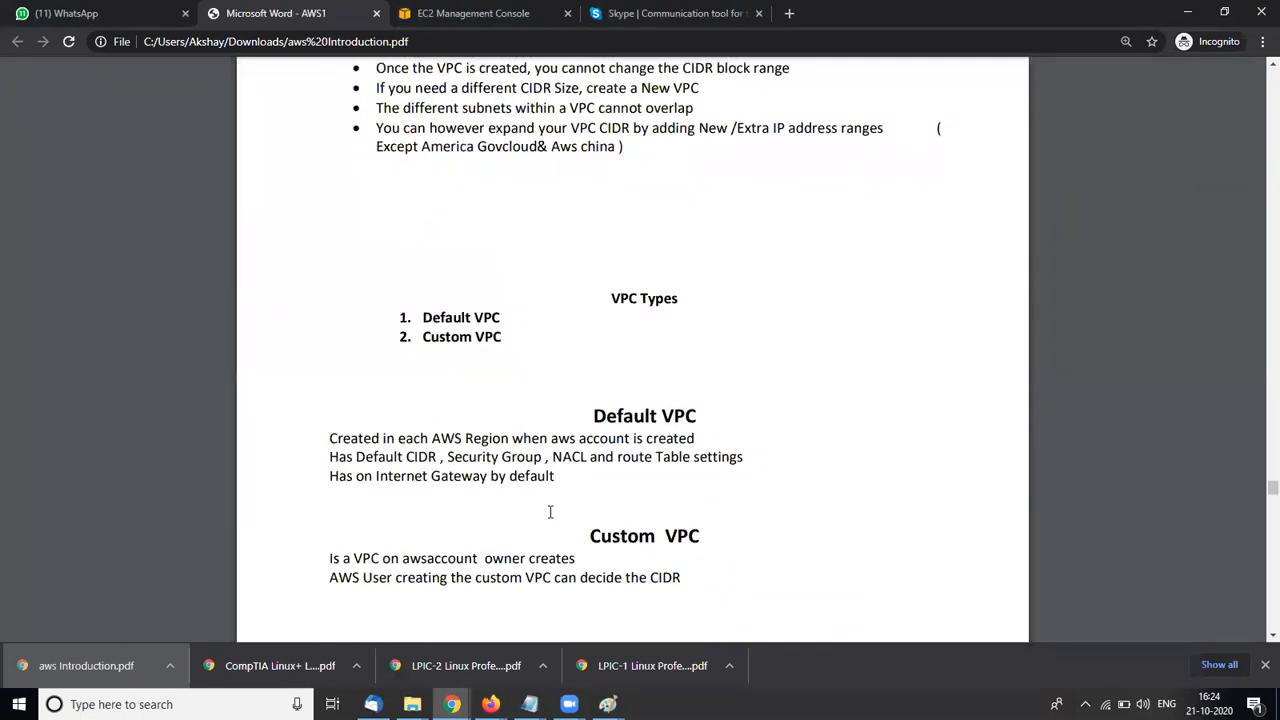
pyautogui.scroll(4, 549, 512)
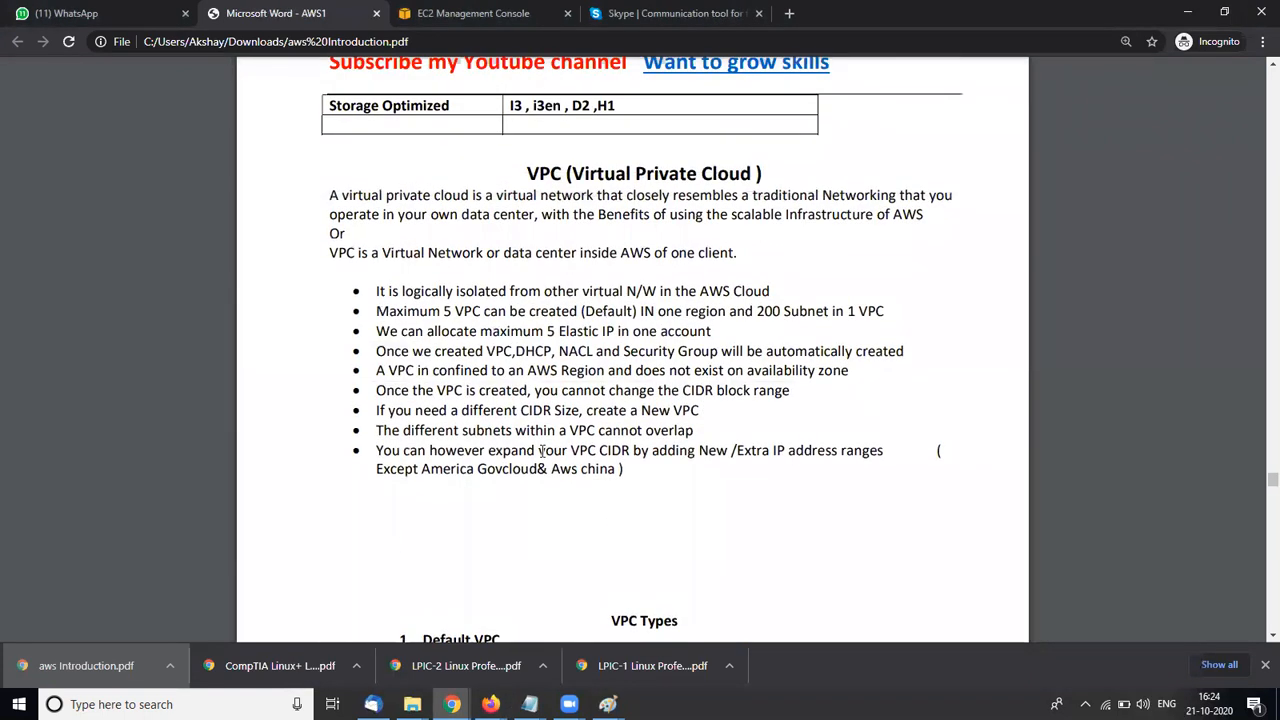
pyautogui.moveTo(410, 311); pyautogui.dragTo(529, 311)
pyautogui.moveTo(757, 311); pyautogui.dragTo(806, 311)
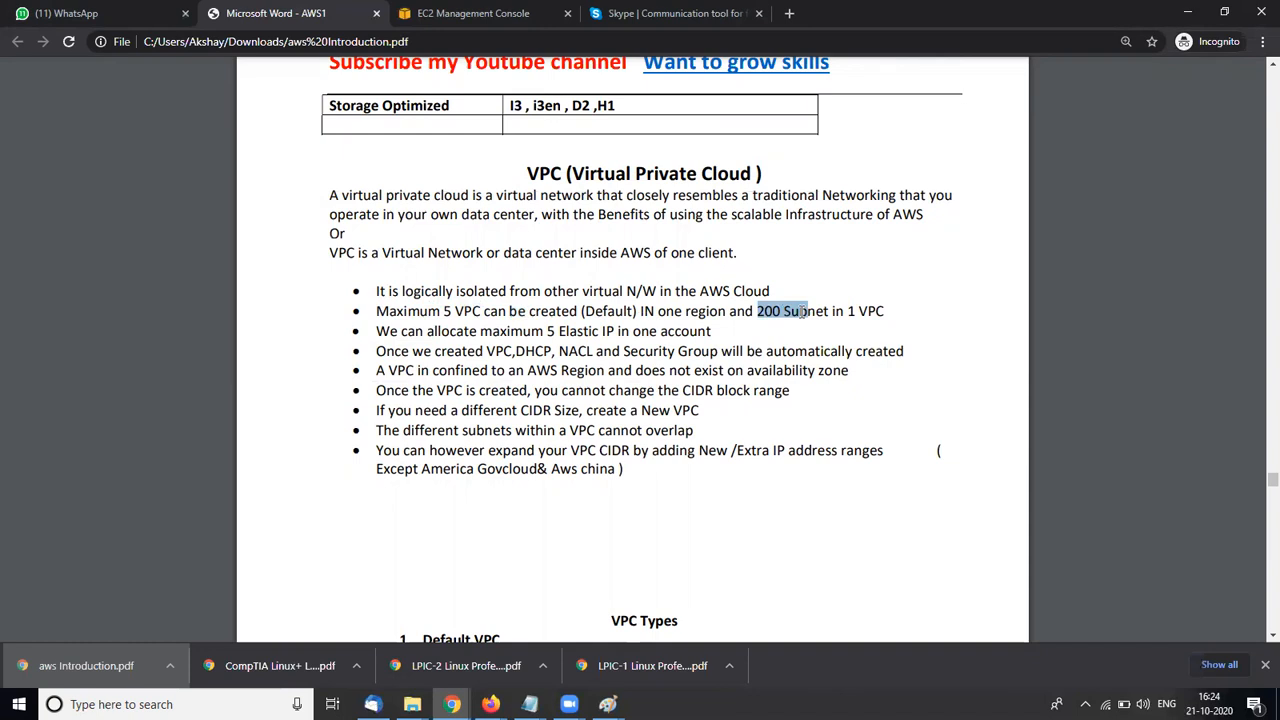
pyautogui.moveTo(802, 311); pyautogui.dragTo(807, 311)
pyautogui.scroll(-3, 590, 384)
pyautogui.scroll(-4, 590, 384)
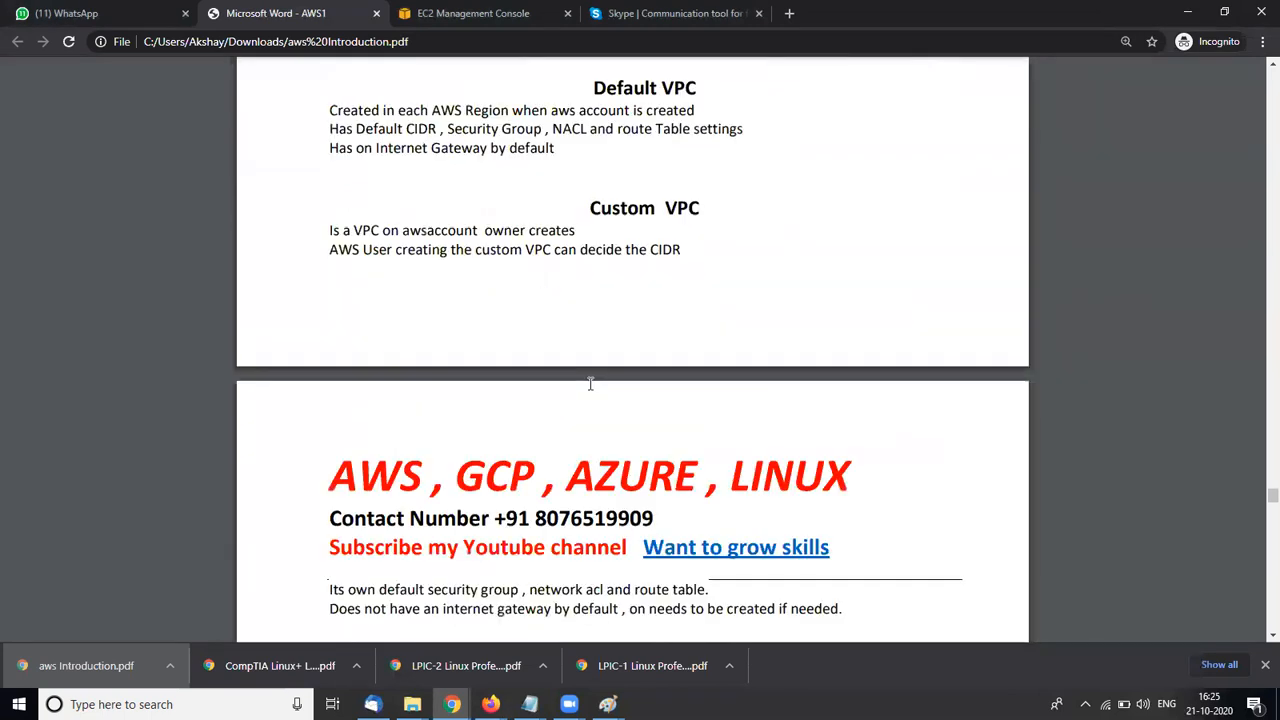
pyautogui.hotkey('alt', 'Tab')
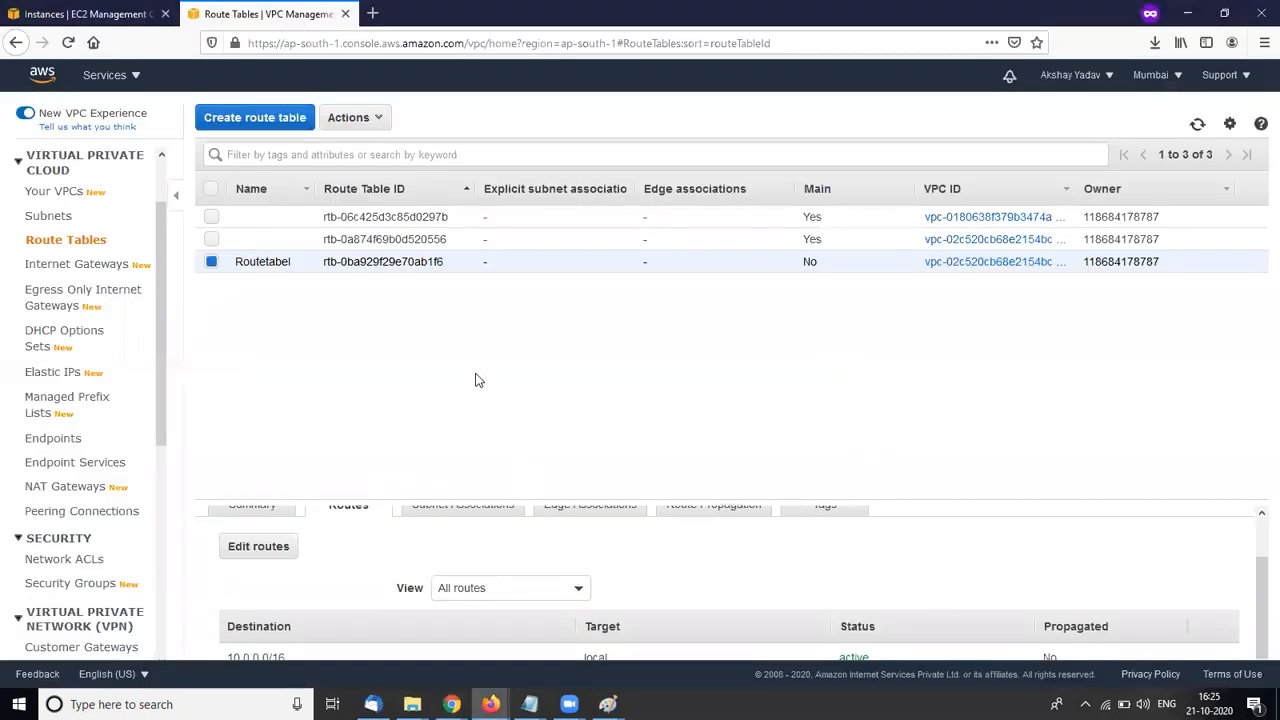
# Examine the local route of Routetabel and the actions available for the table
pyautogui.scroll(1, 375, 566)
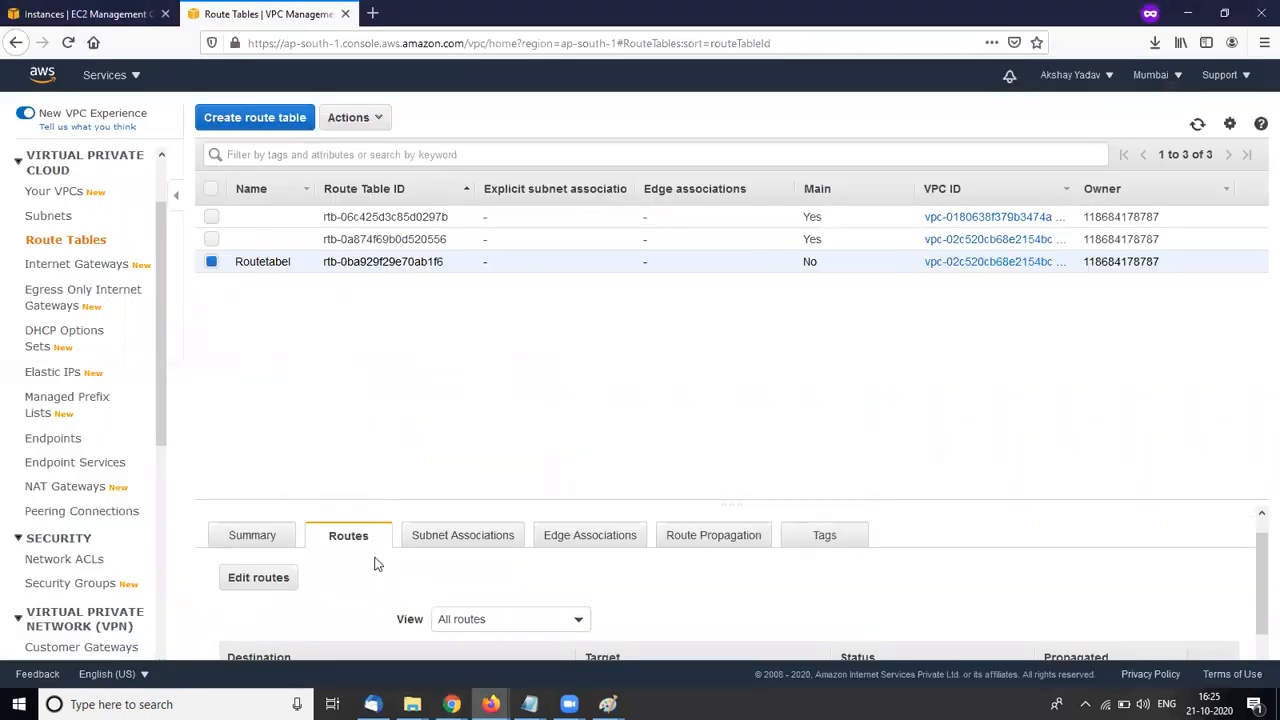
pyautogui.scroll(-1, 370, 570)
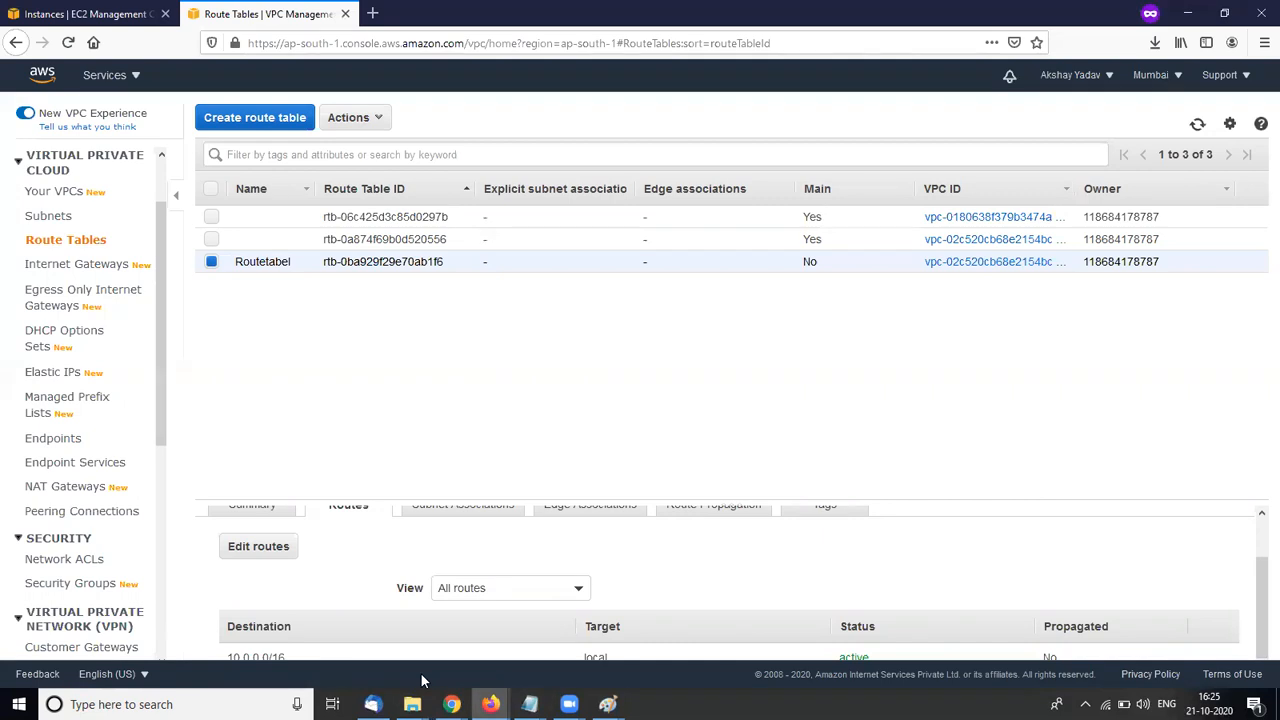
pyautogui.moveTo(287, 657); pyautogui.dragTo(229, 652)
pyautogui.click(309, 567)
pyautogui.click(380, 117)
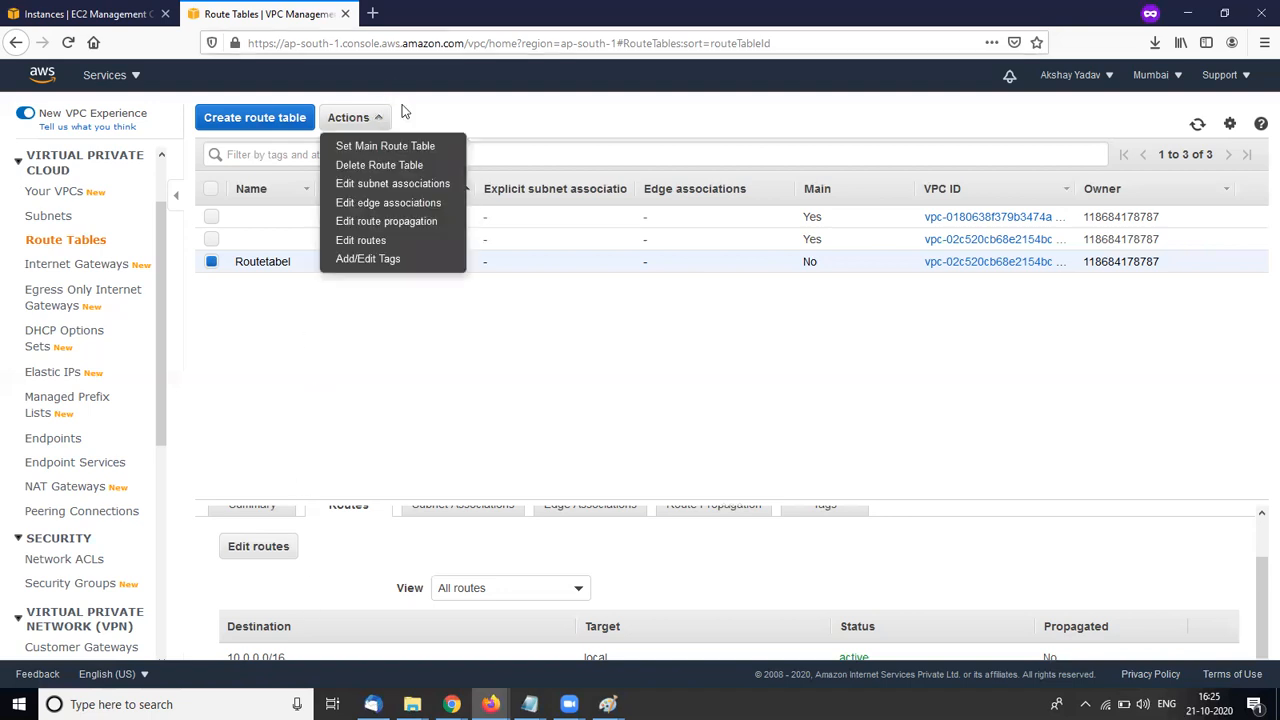
pyautogui.click(280, 290)
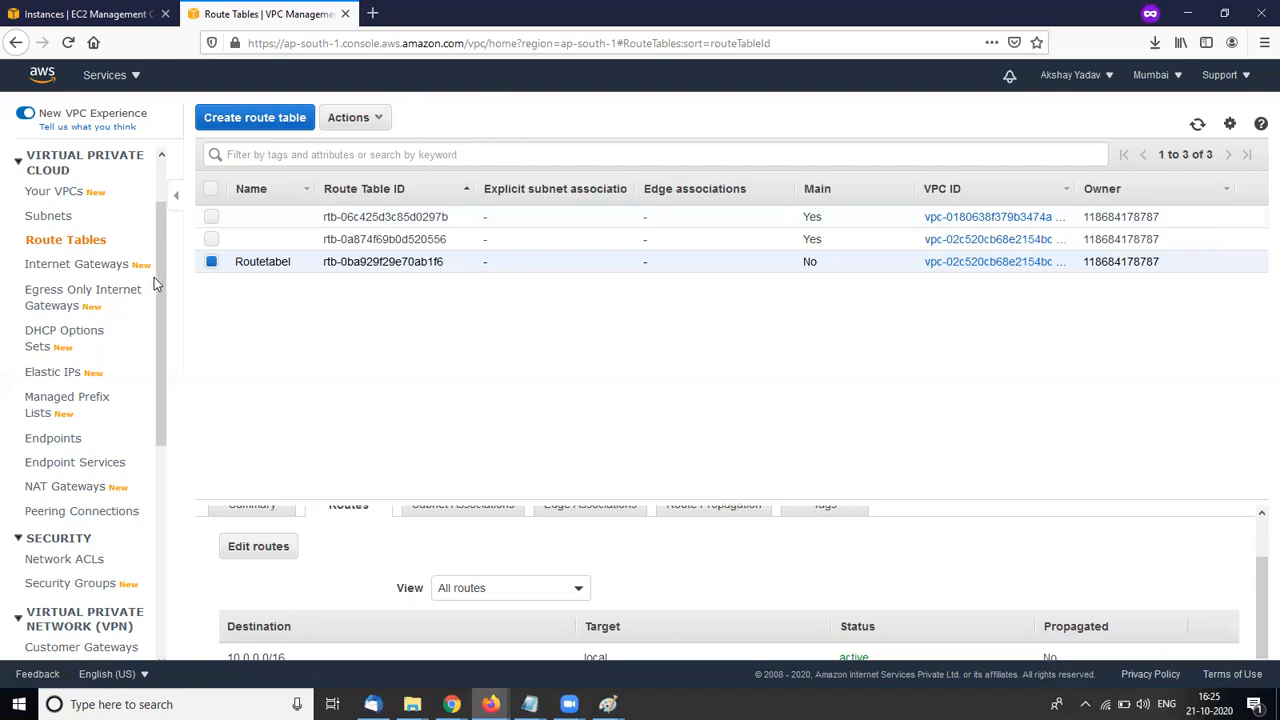
# Create an internet gateway with the name tag MyIGW
pyautogui.moveTo(158, 279)
pyautogui.mouseDown()
pyautogui.moveTo(162, 290)
pyautogui.moveTo(163, 277)
pyautogui.mouseUp()
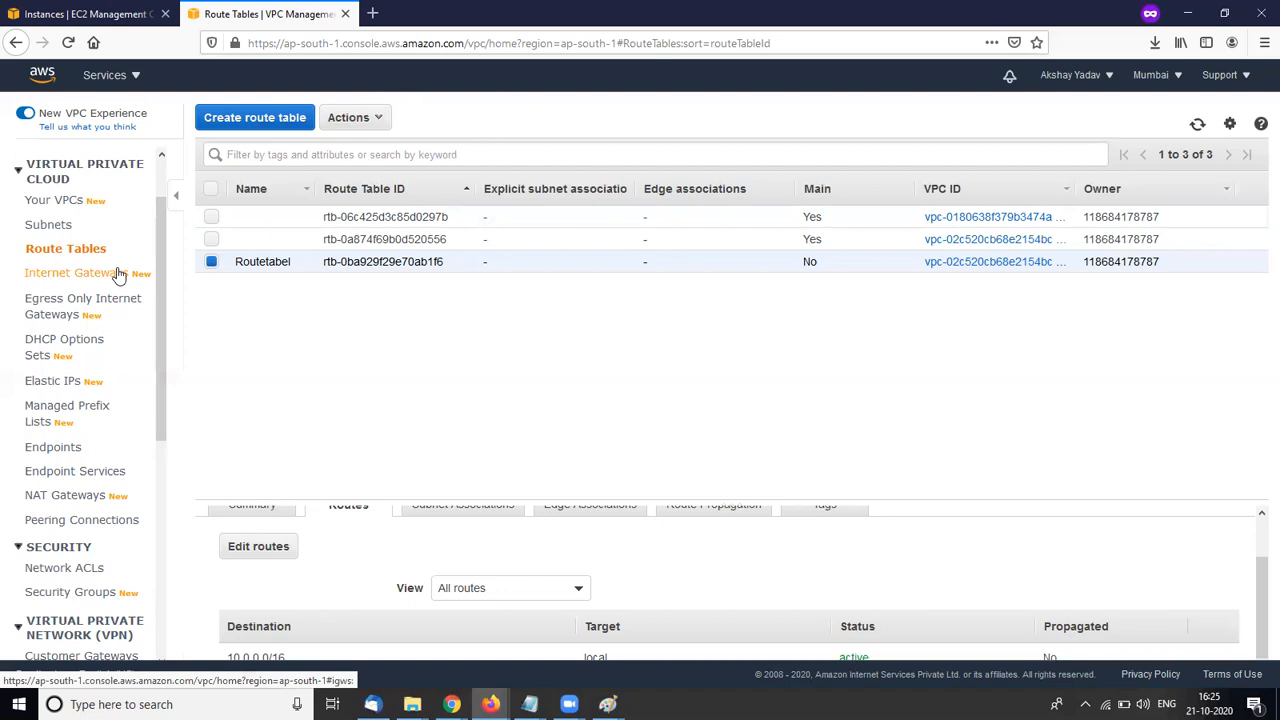
pyautogui.click(117, 273)
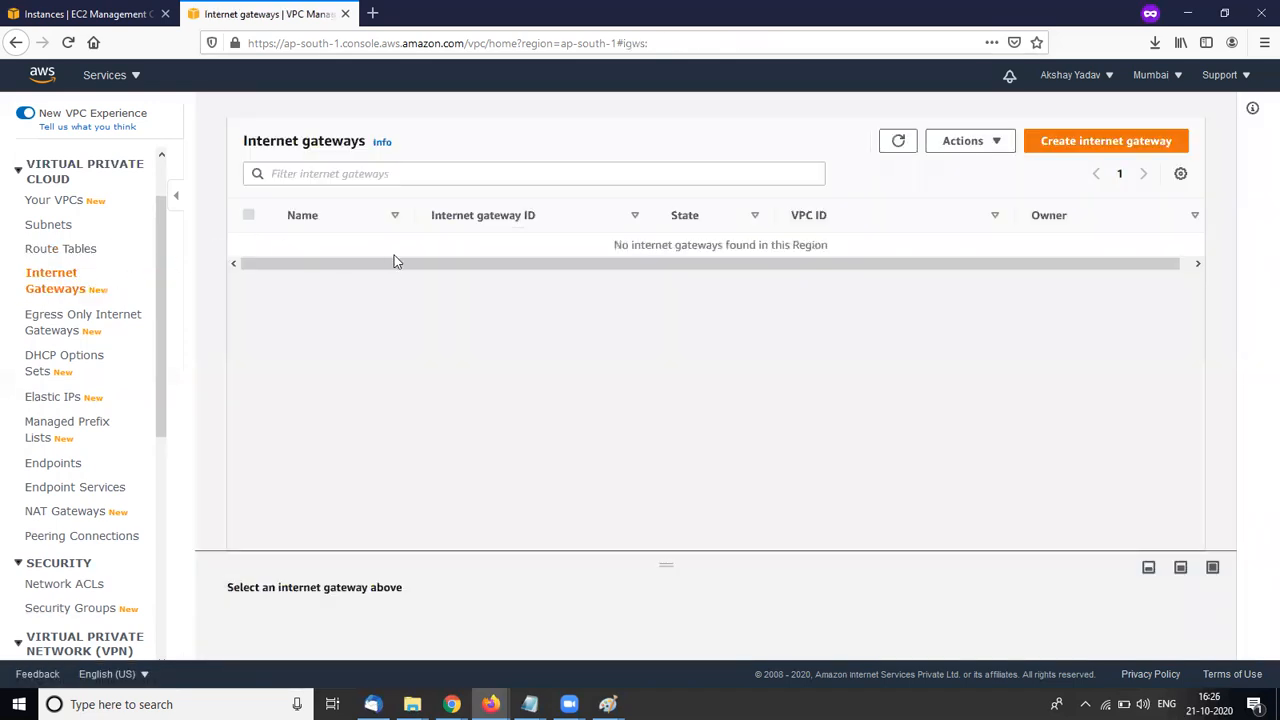
pyautogui.click(1074, 142)
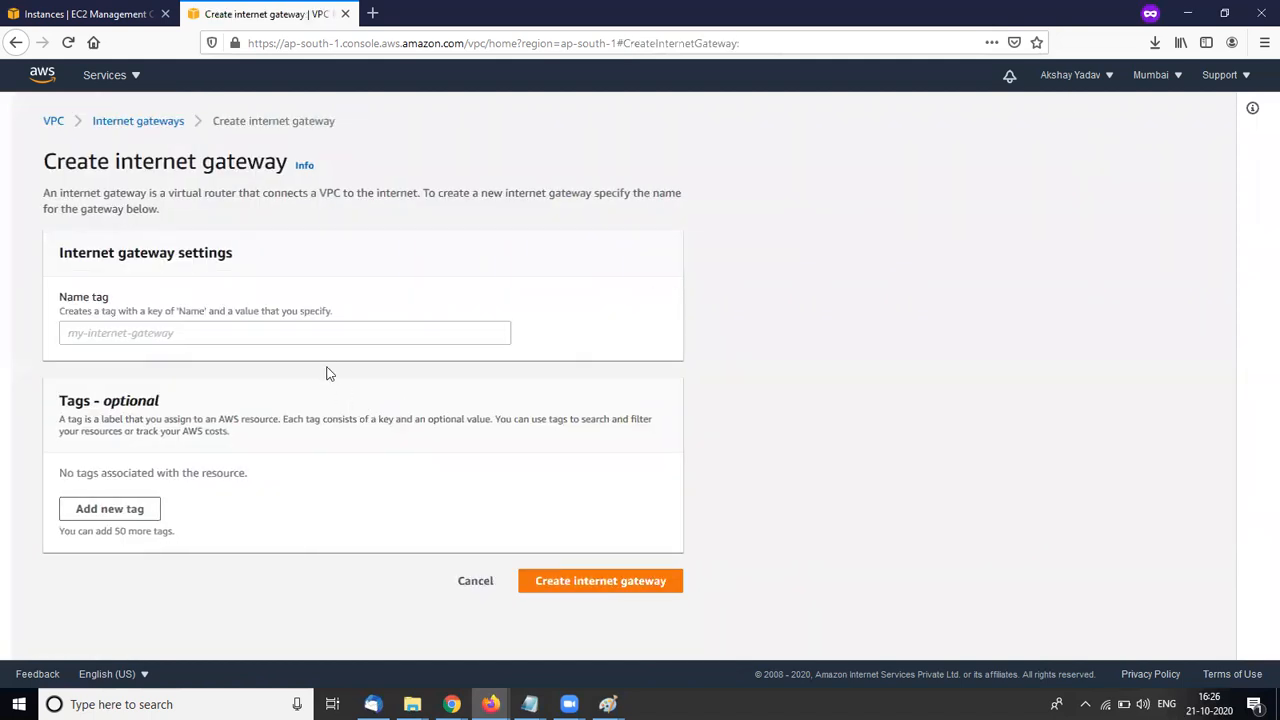
pyautogui.click(307, 337)
pyautogui.write('M')
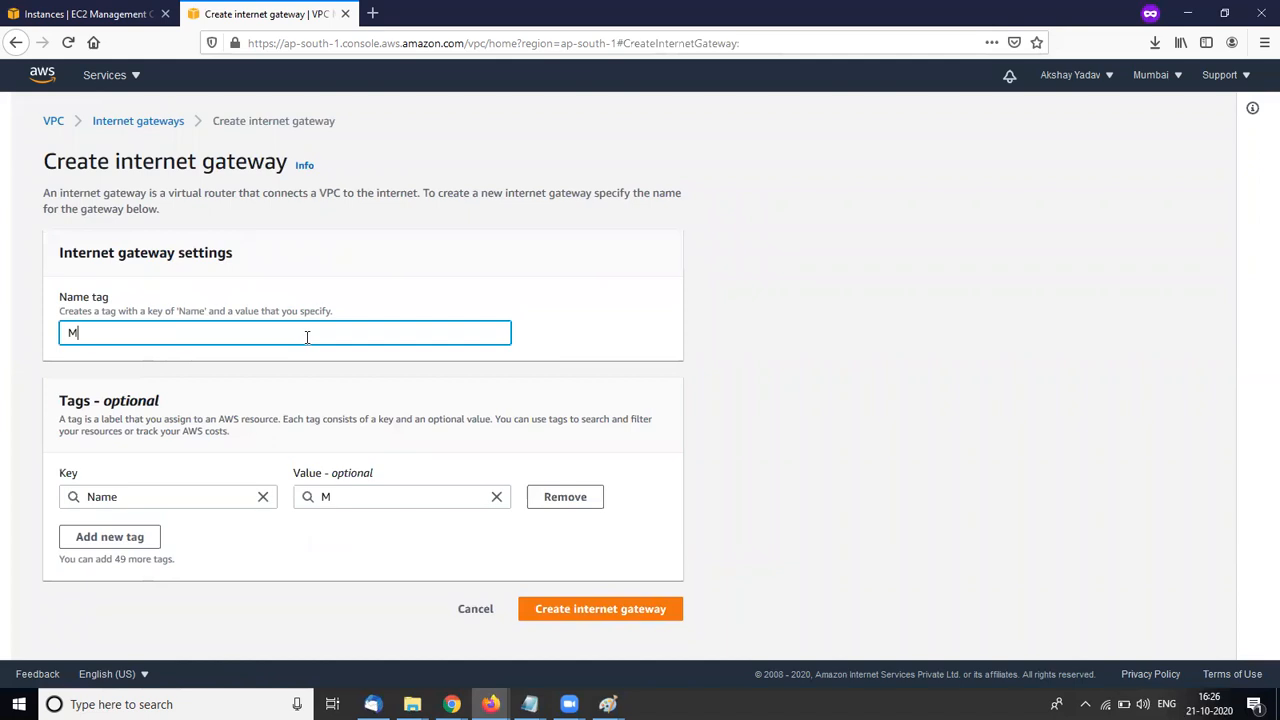
pyautogui.write('yIGW')
pyautogui.click(652, 612)
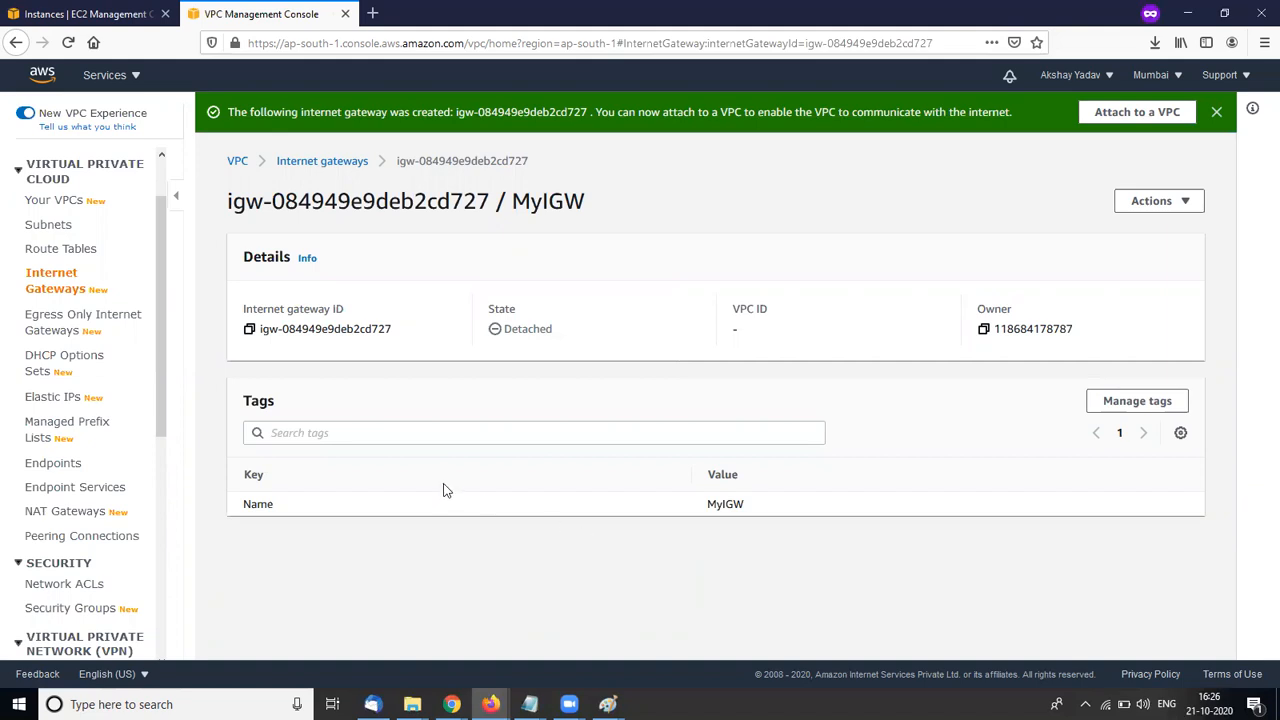
# Associate the Public subnet (10.0.0.0/24) with the route table Routetabel and save the association
pyautogui.click(58, 250)
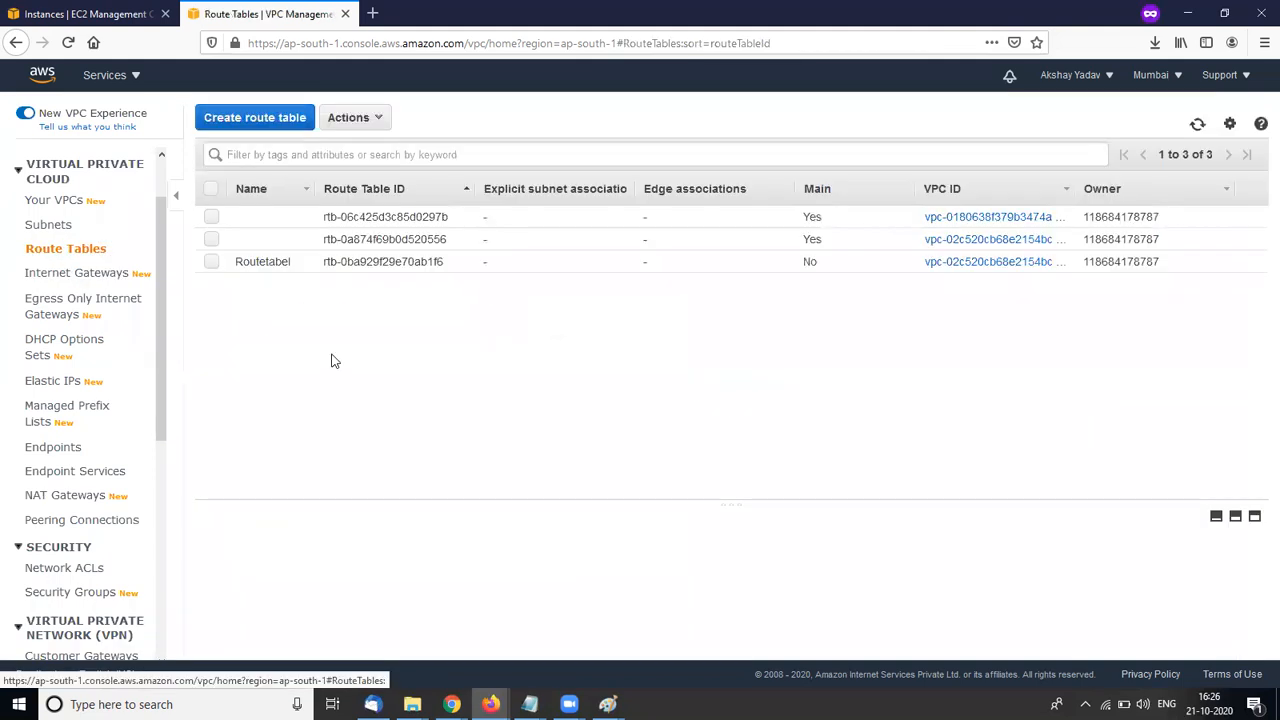
pyautogui.click(211, 262)
pyautogui.click(494, 560)
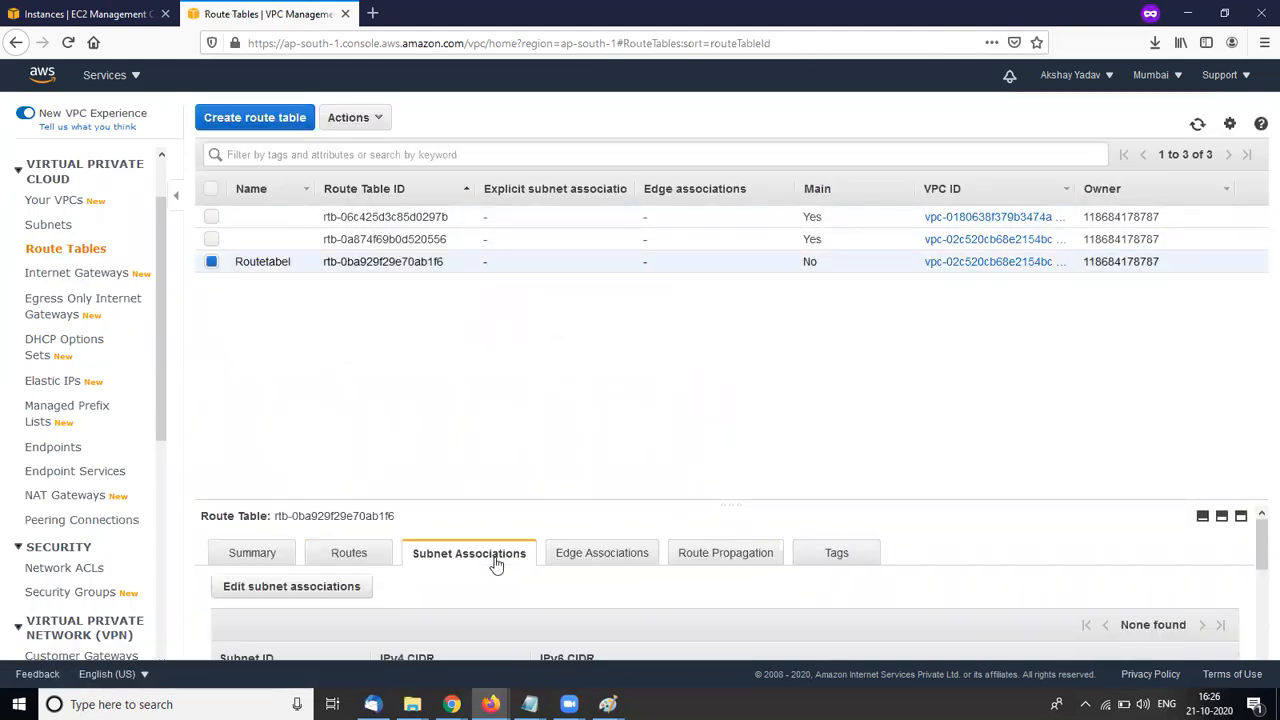
pyautogui.scroll(-1, 488, 600)
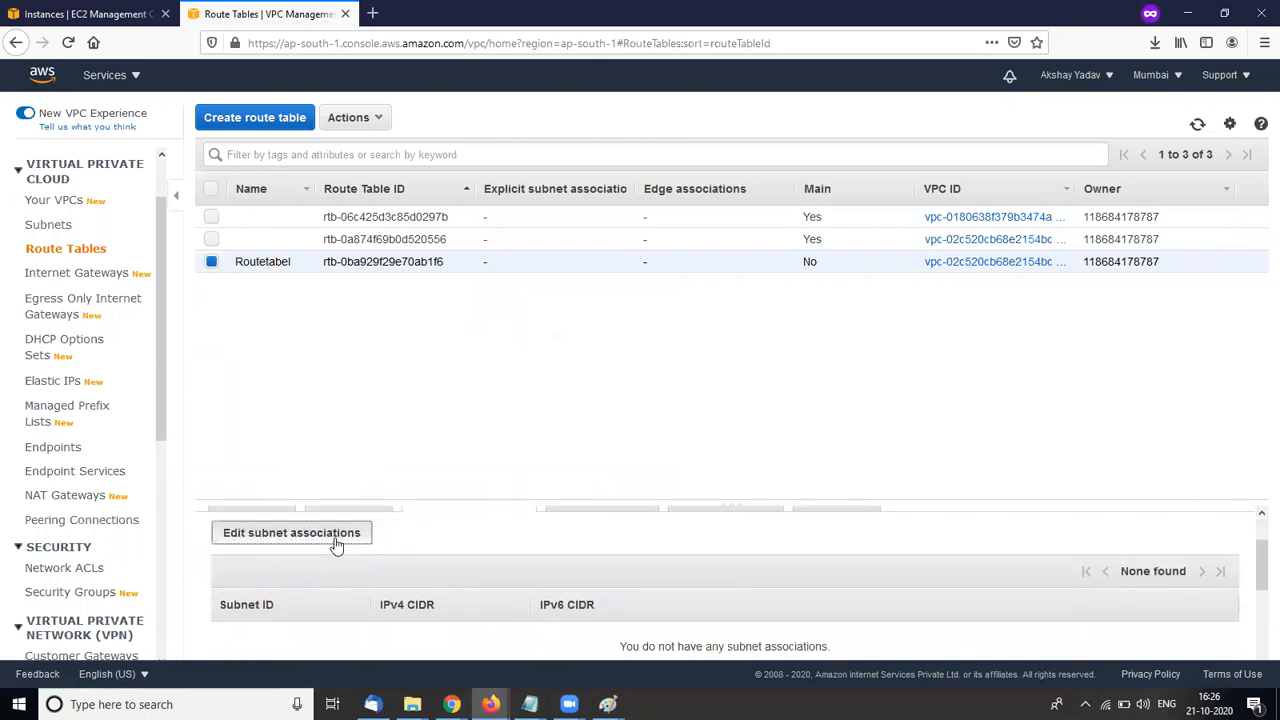
pyautogui.click(337, 540)
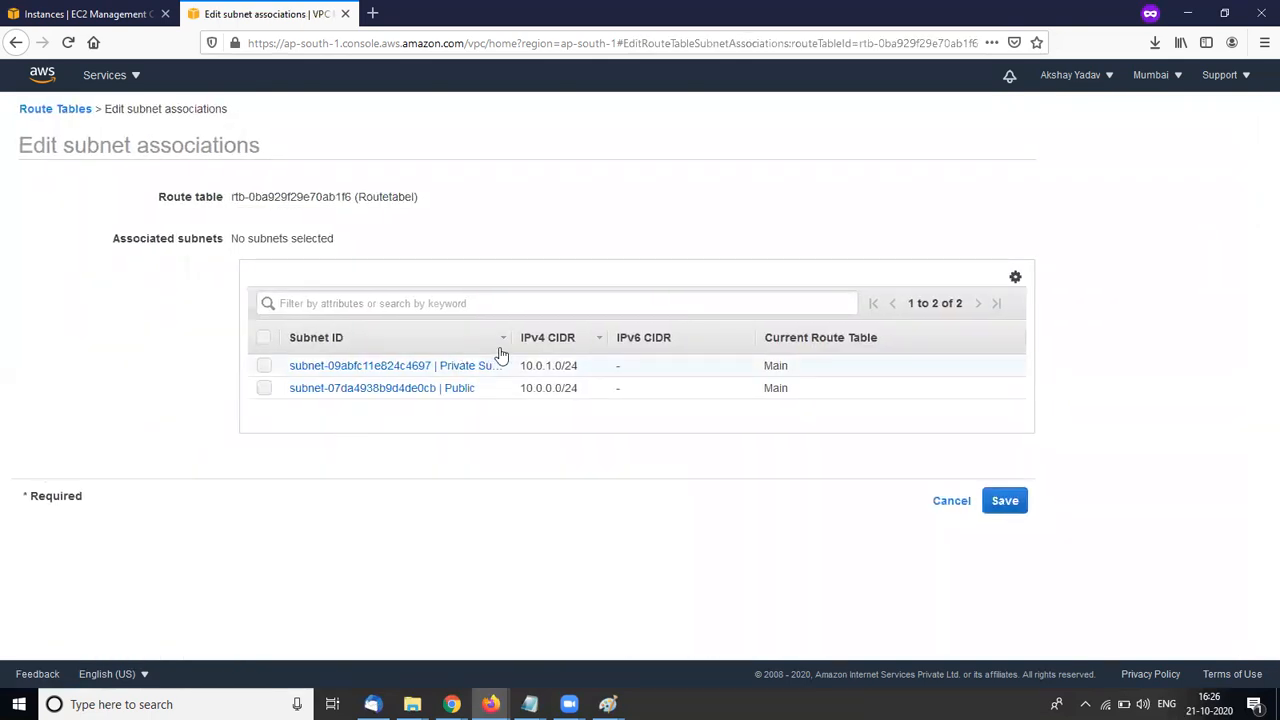
pyautogui.moveTo(507, 341); pyautogui.dragTo(535, 347)
pyautogui.click(265, 389)
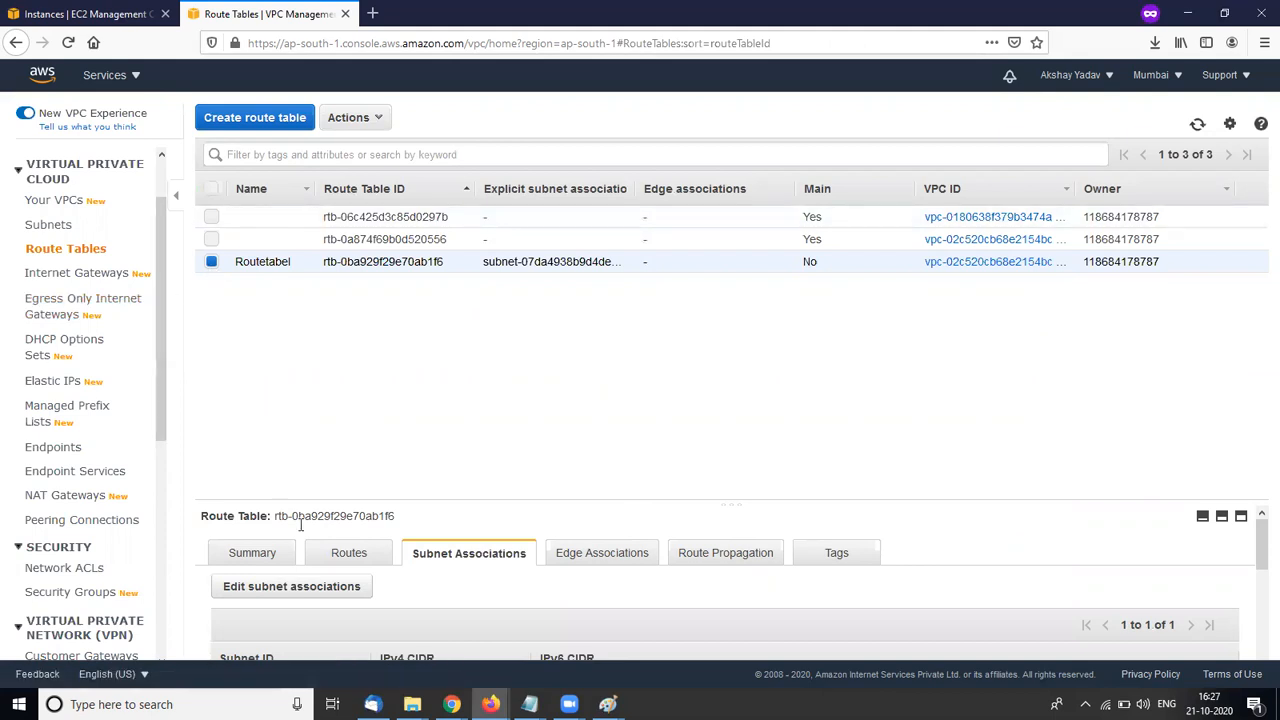
# Try to add a route to Routetabel with destination 0.0.0.0/0 and an internet gateway as the target
pyautogui.click(332, 555)
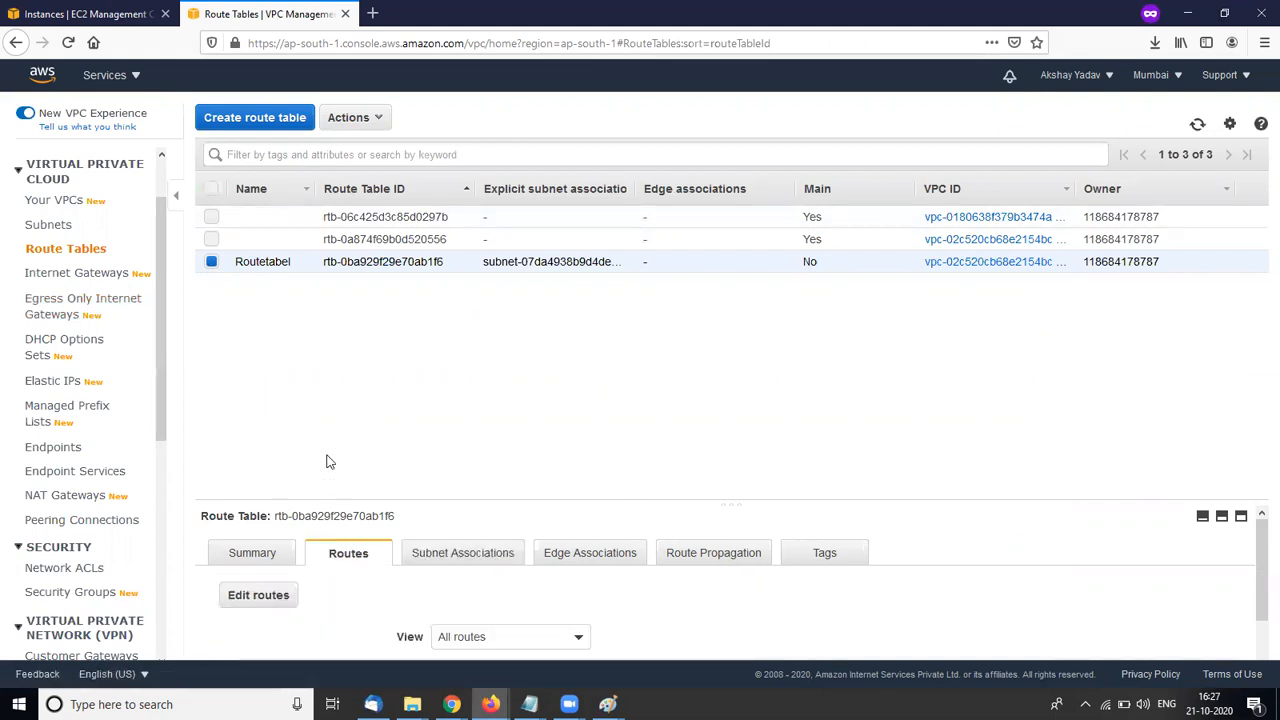
pyautogui.click(284, 594)
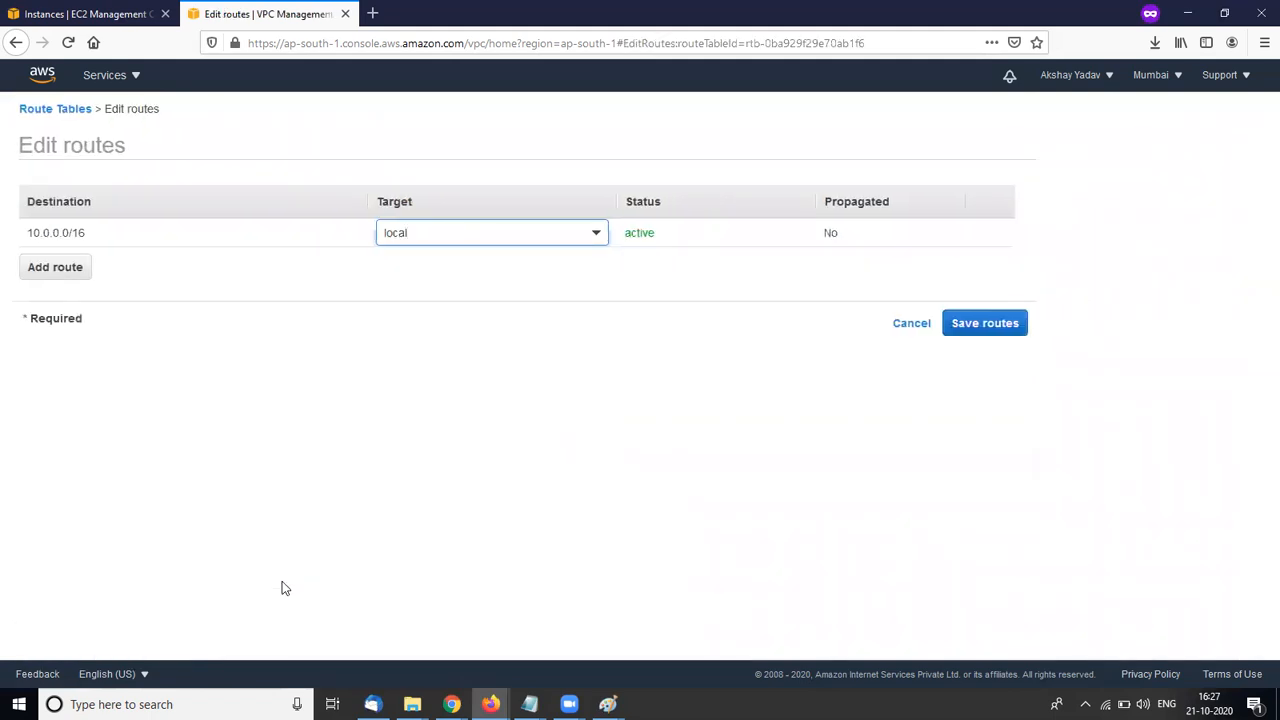
pyautogui.click(60, 268)
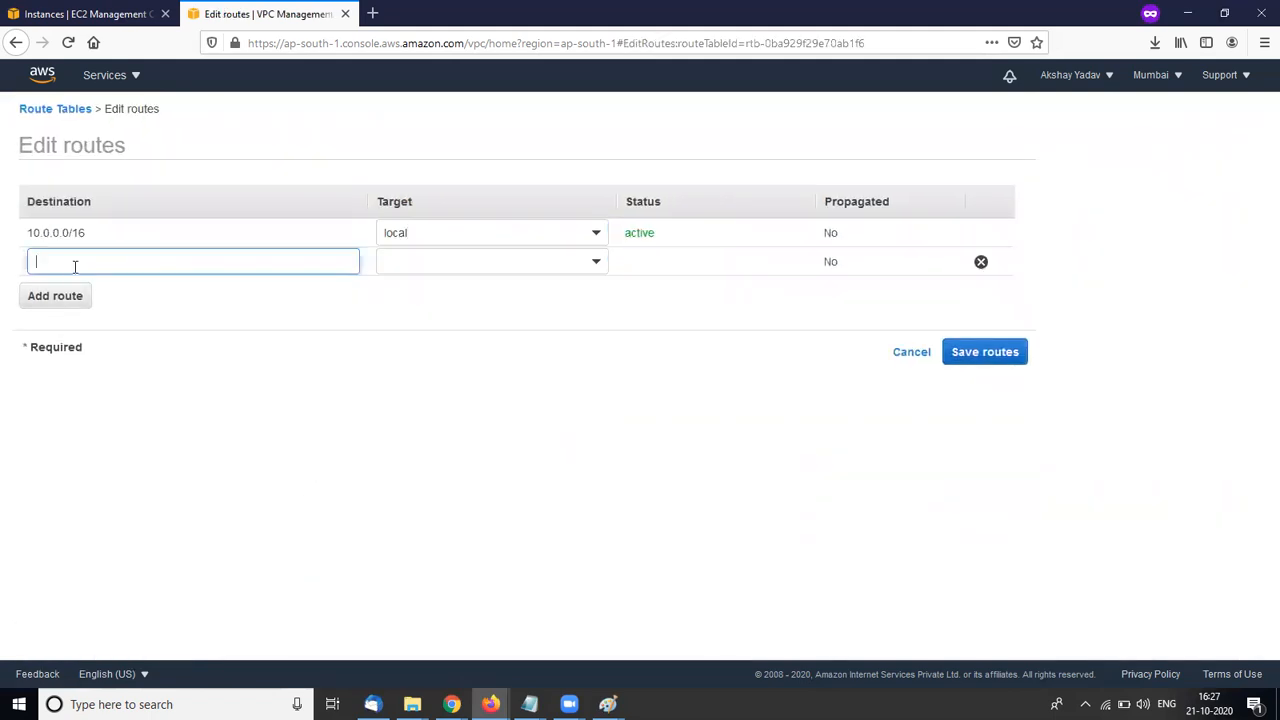
pyautogui.write('0.0')
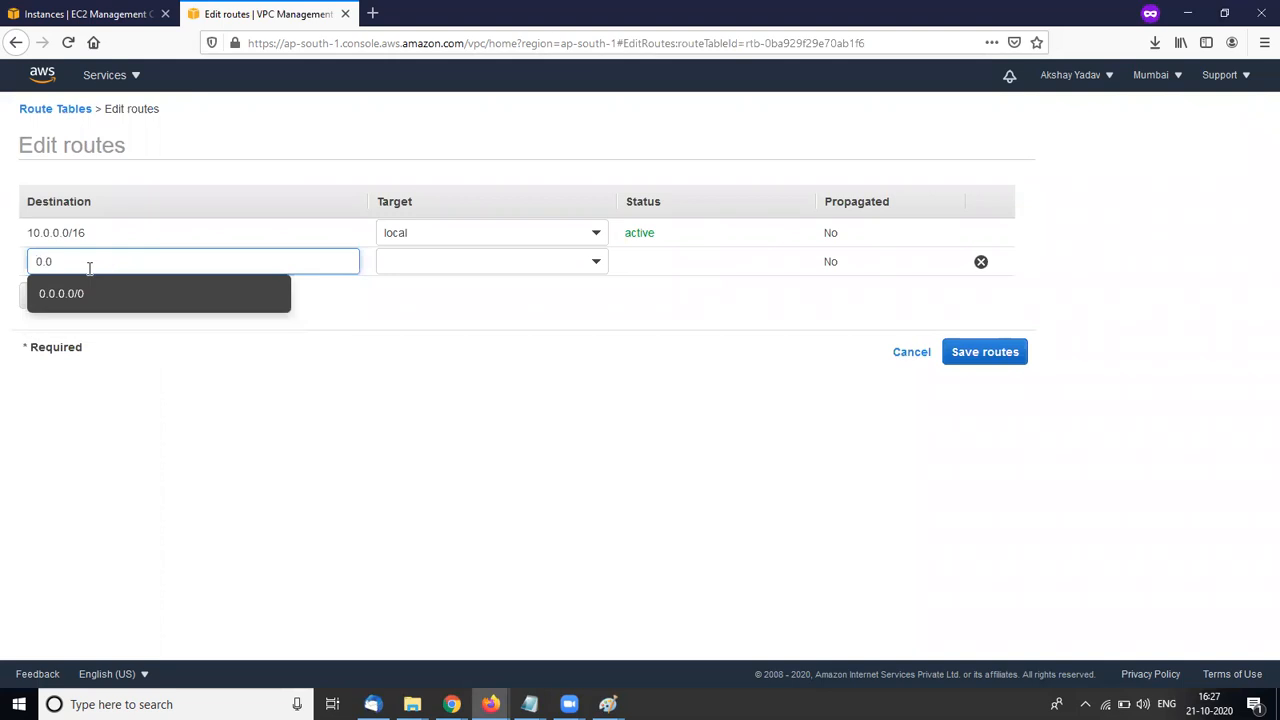
pyautogui.click(102, 294)
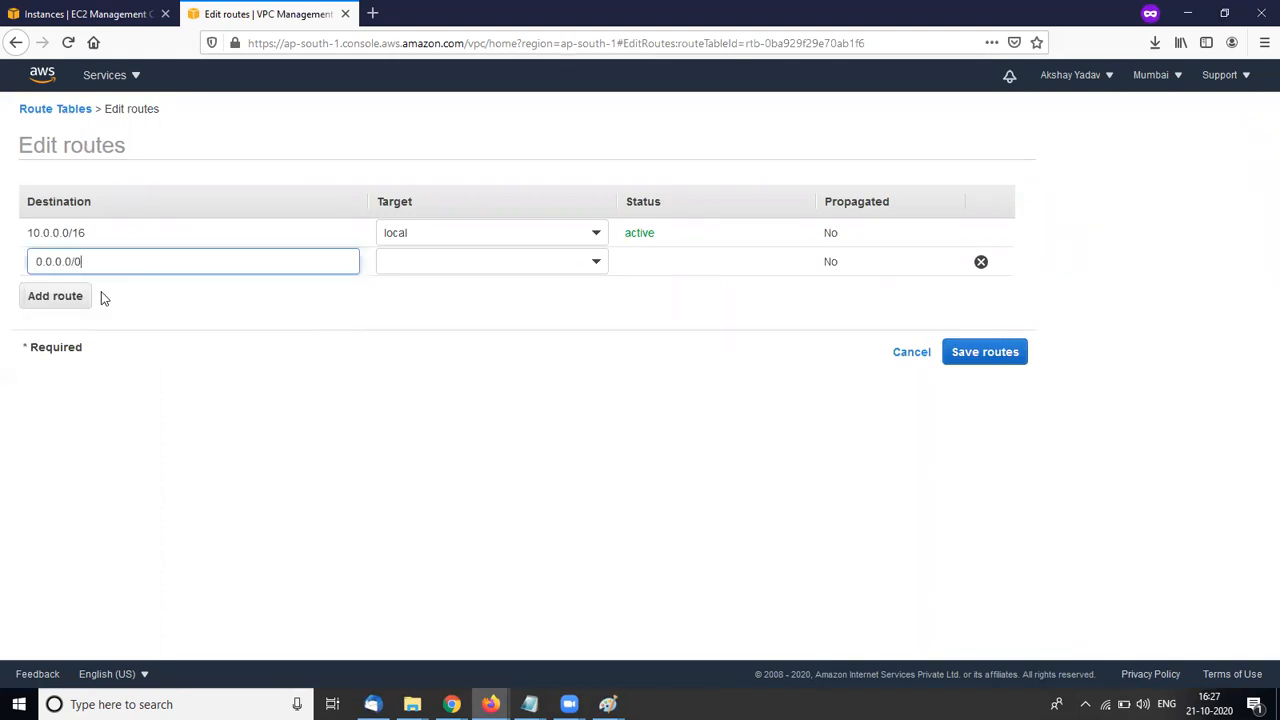
pyautogui.click(385, 260)
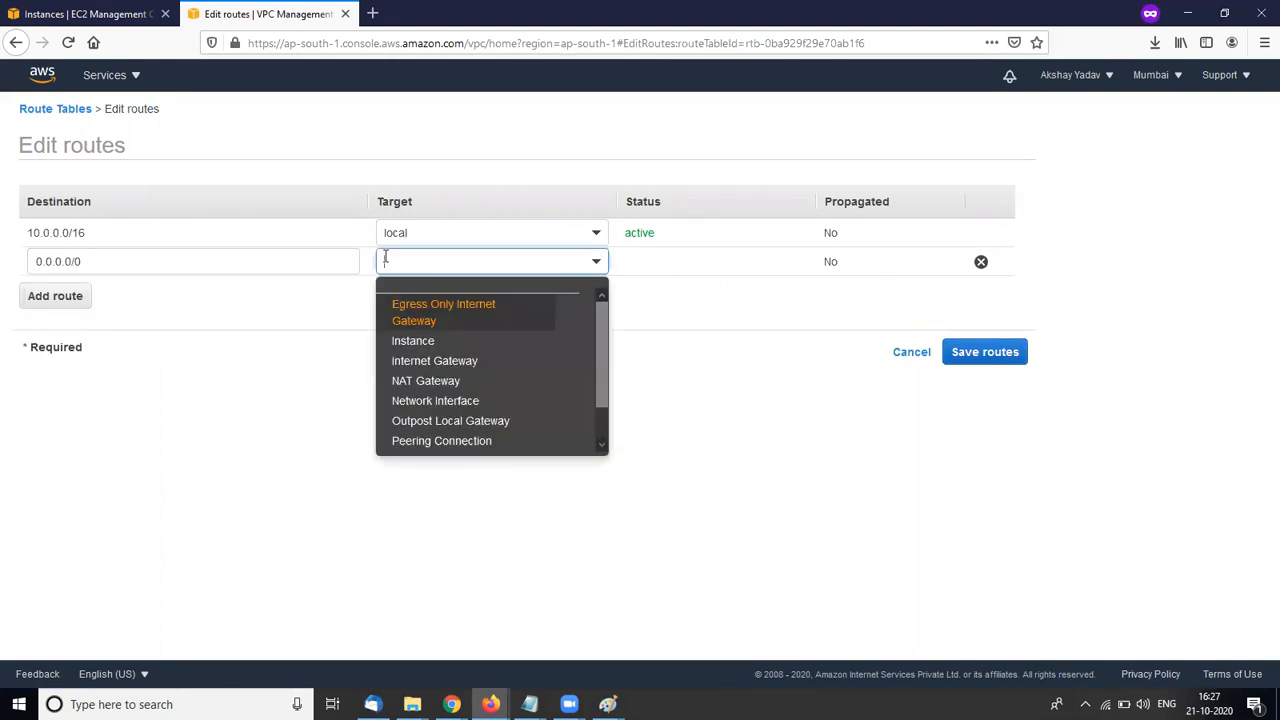
pyautogui.write('igw-')
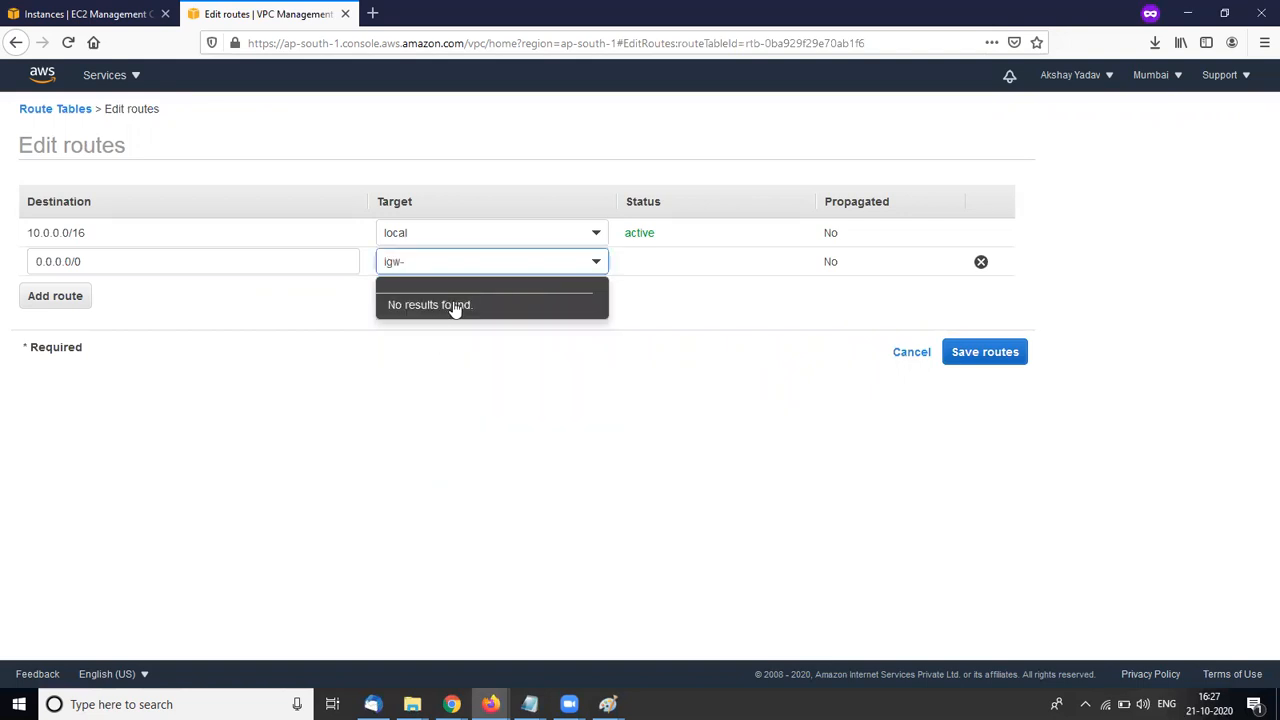
pyautogui.press('BackSpace')
pyautogui.press('BackSpace')
pyautogui.press('BackSpace')
pyautogui.press('BackSpace')
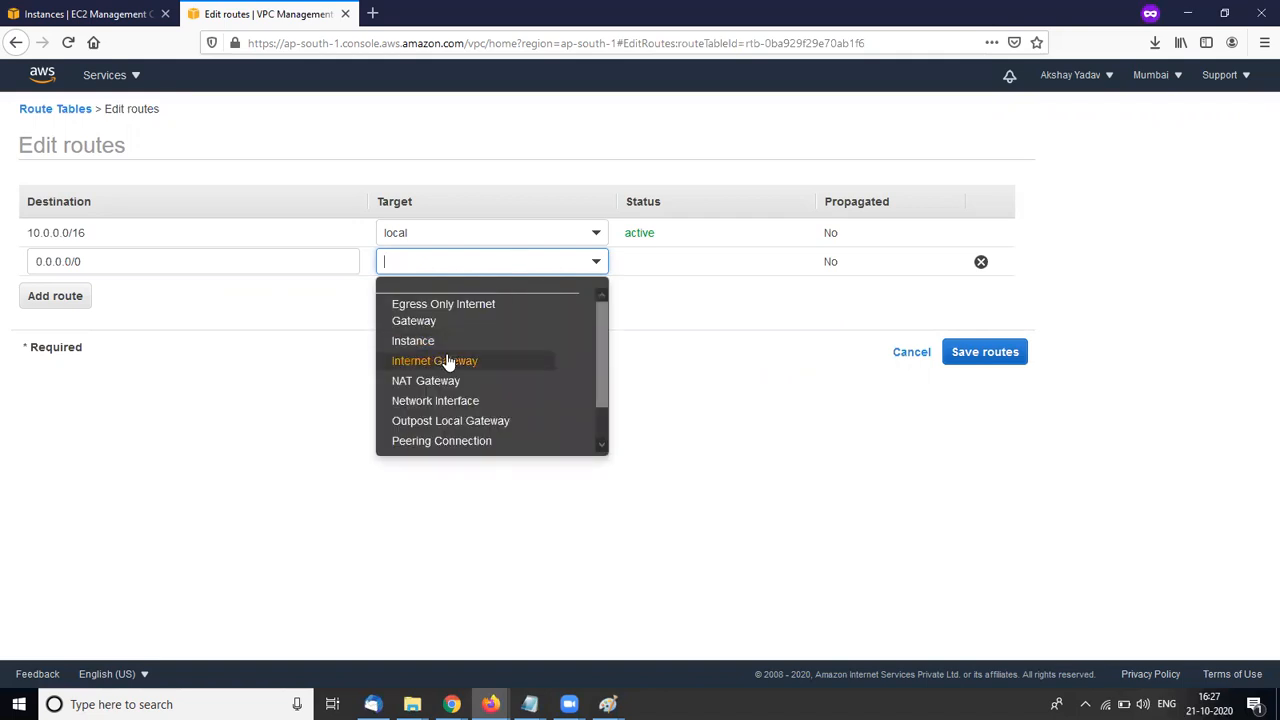
pyautogui.click(448, 362)
pyautogui.write('igw-')
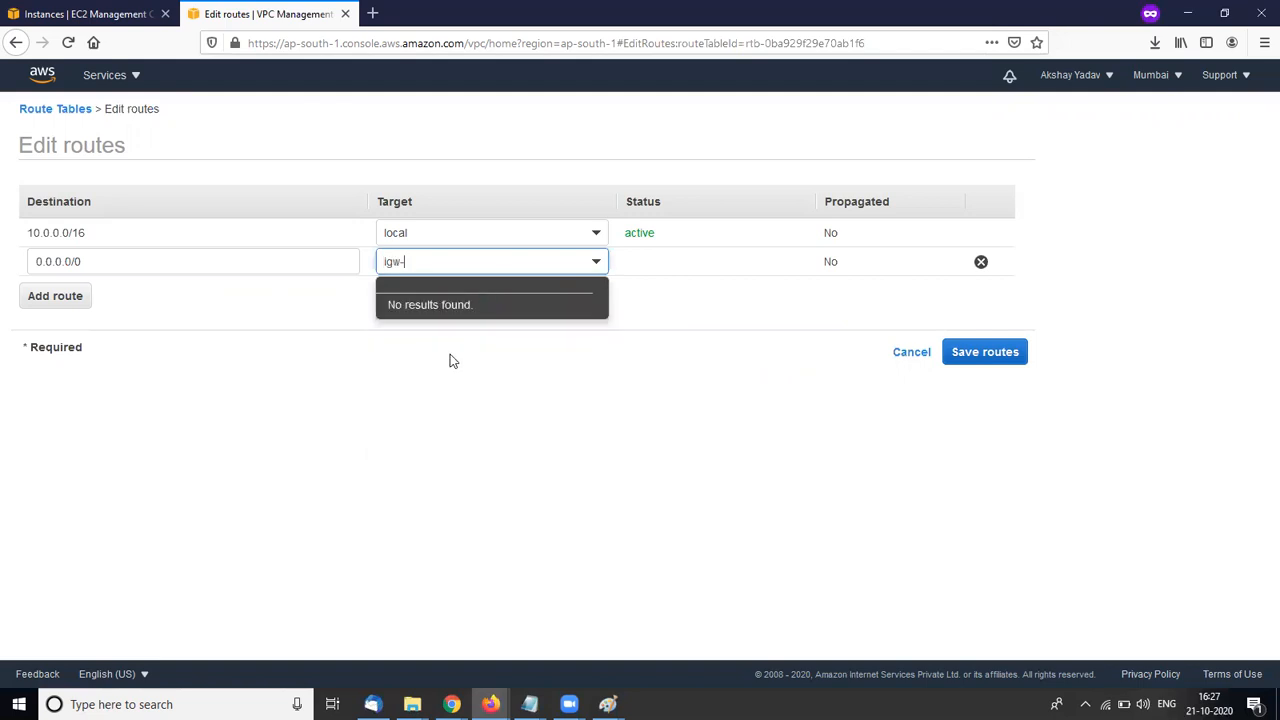
pyautogui.click(621, 345)
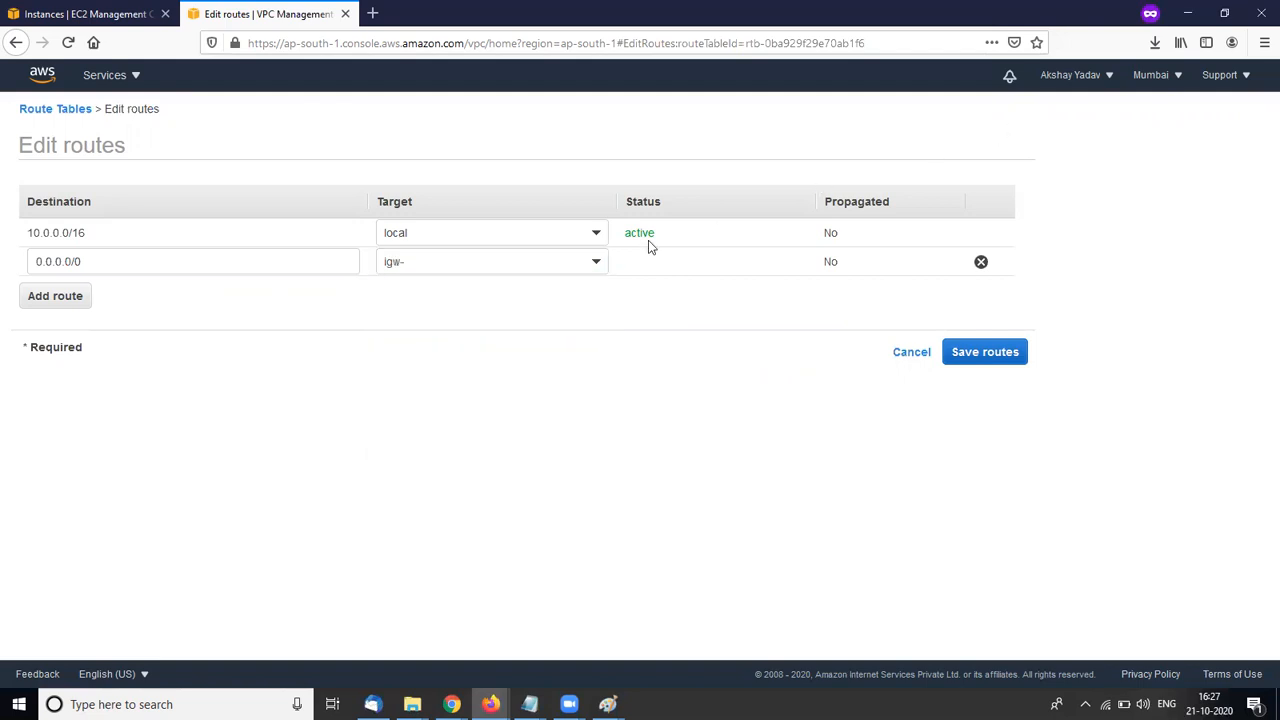
# Remove the incomplete route, try again to point 0.0.0.0/0 at an internet gateway, and leave route editing without saving
pyautogui.click(979, 264)
pyautogui.click(72, 270)
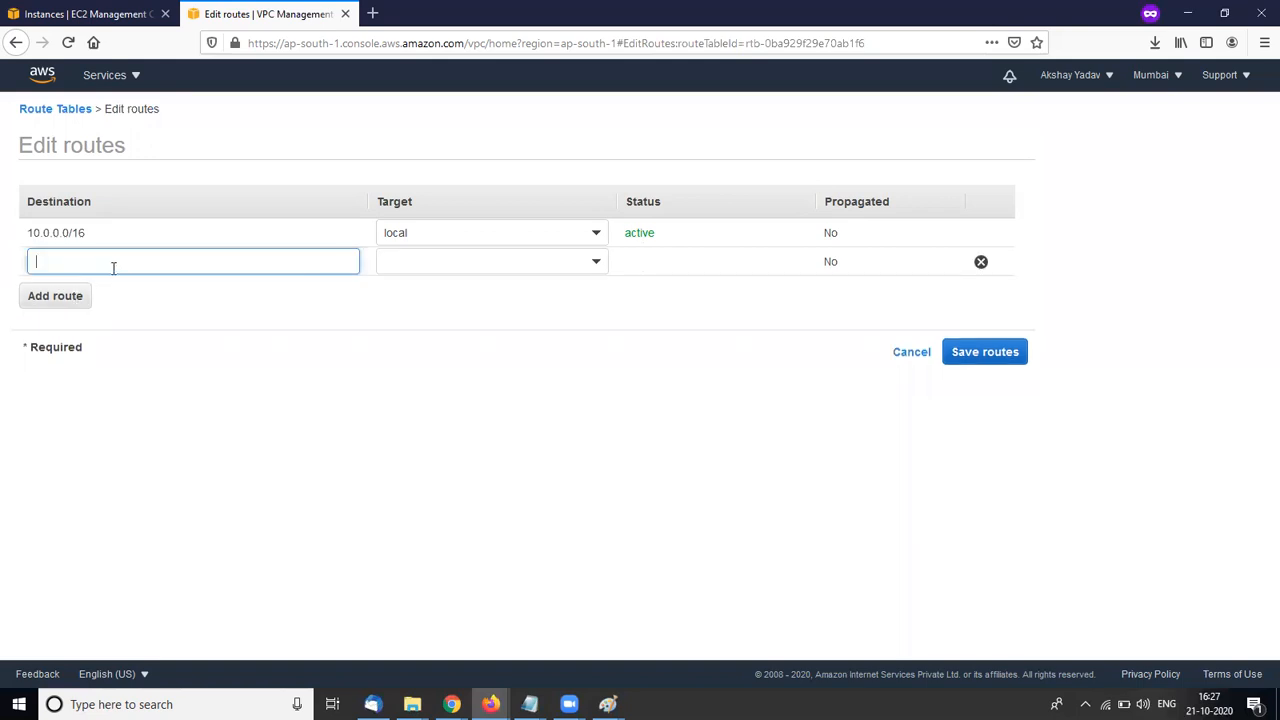
pyautogui.write('0.0')
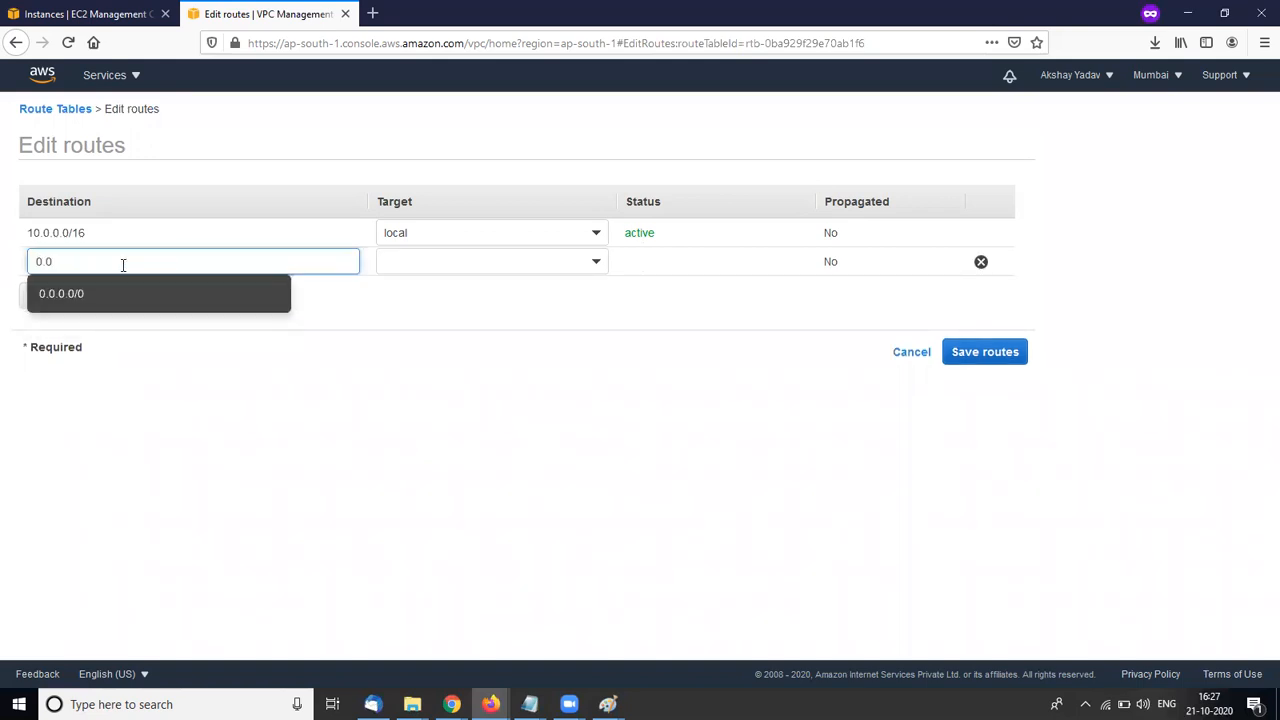
pyautogui.click(129, 293)
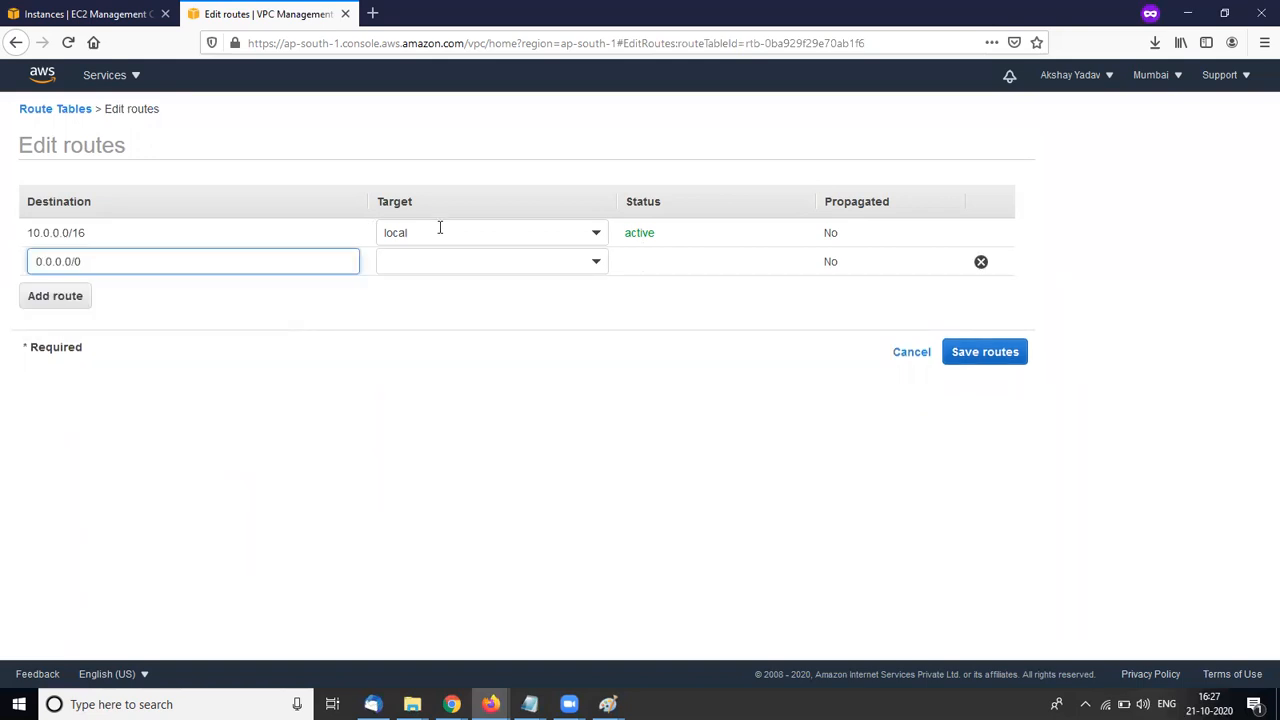
pyautogui.click(449, 261)
pyautogui.write('igw-')
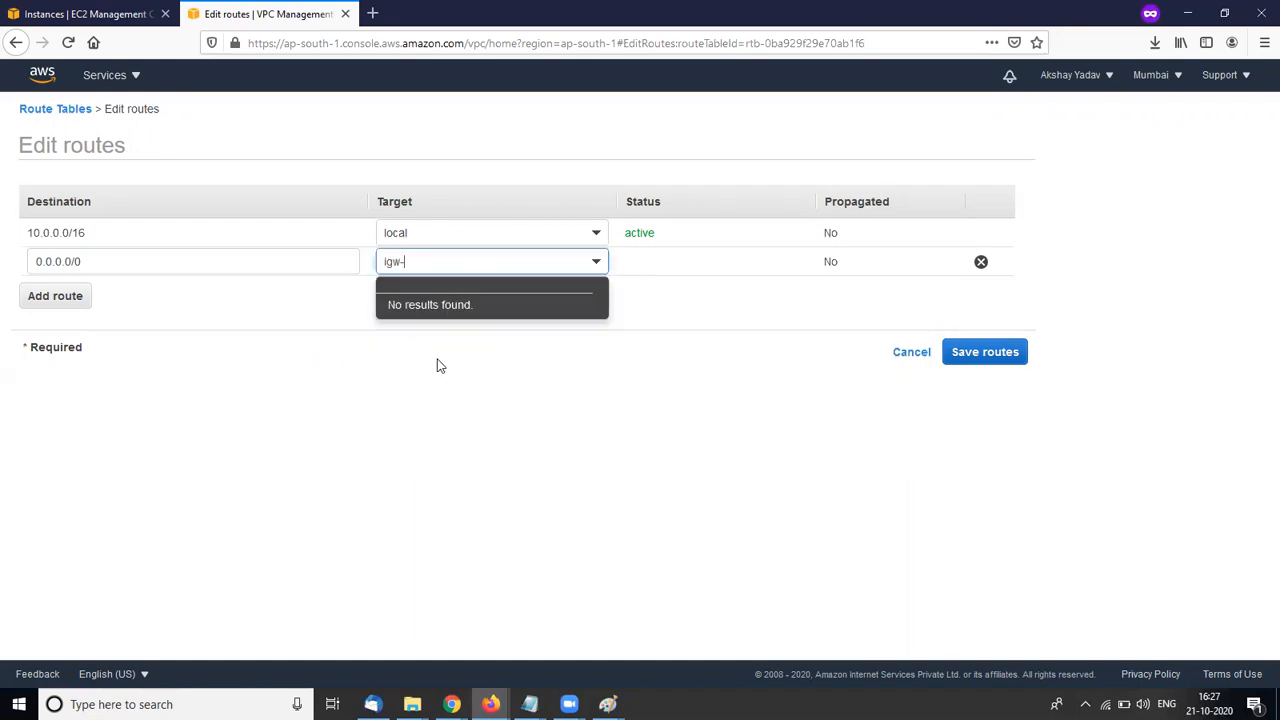
pyautogui.click(565, 351)
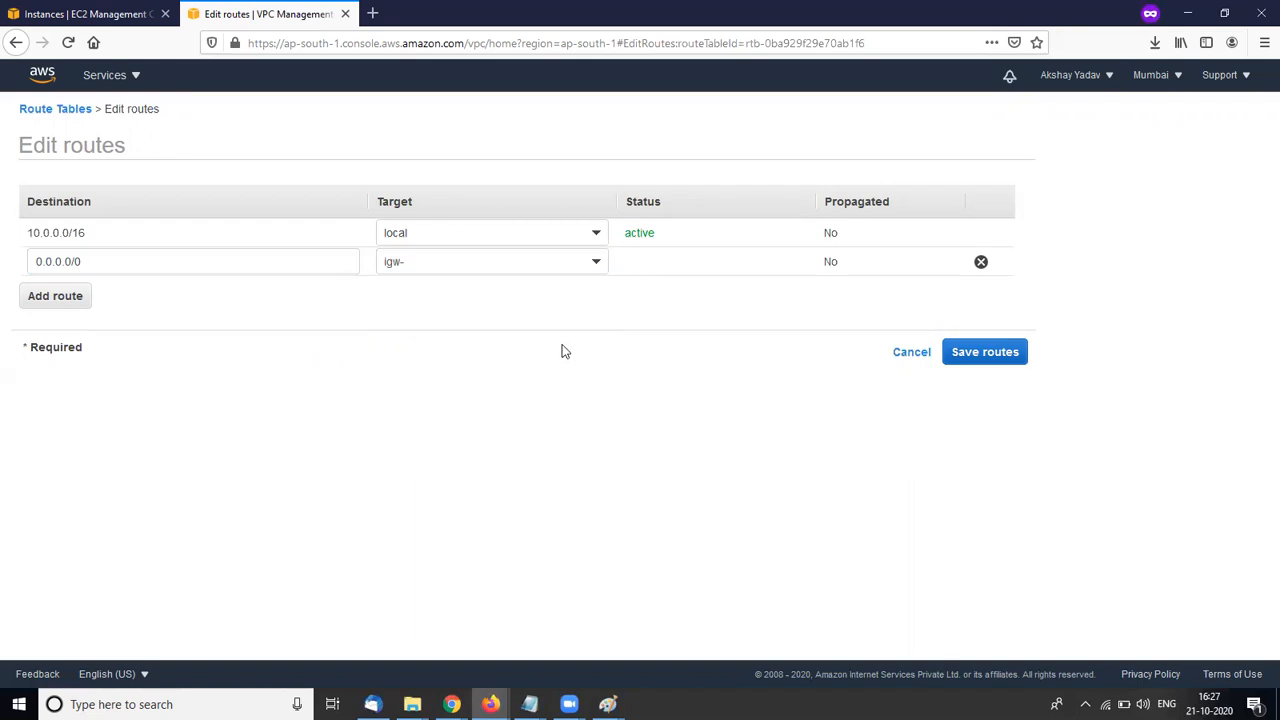
pyautogui.hotkey('alt', 'Left')
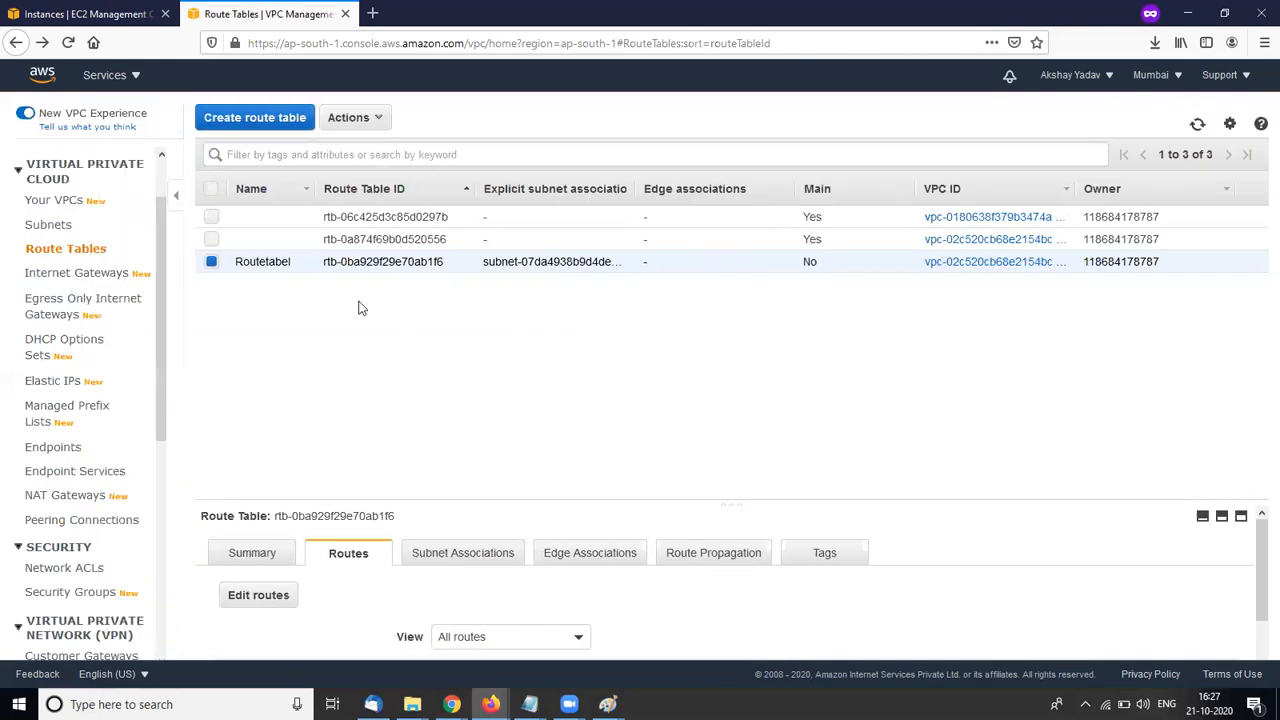
# Attach the internet gateway MyIGW to the VPC vpc-02c520cb68e2154bc (myvpc)
pyautogui.click(40, 273)
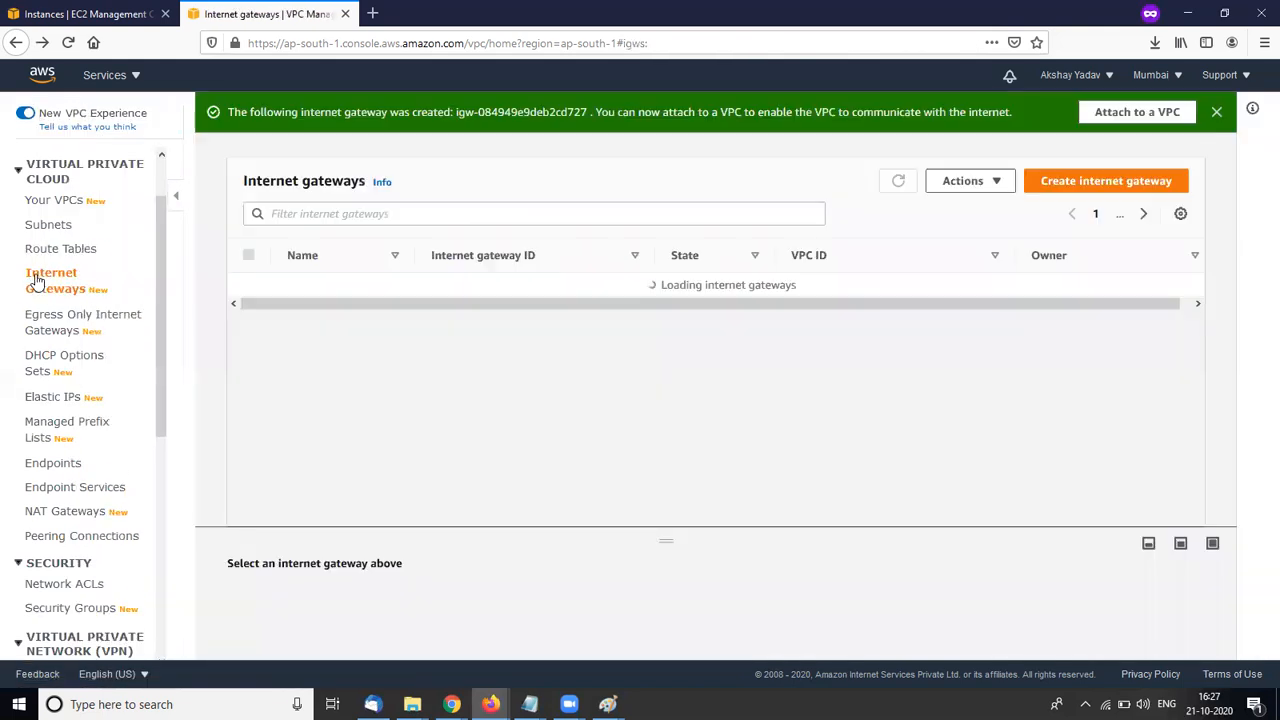
pyautogui.click(335, 285)
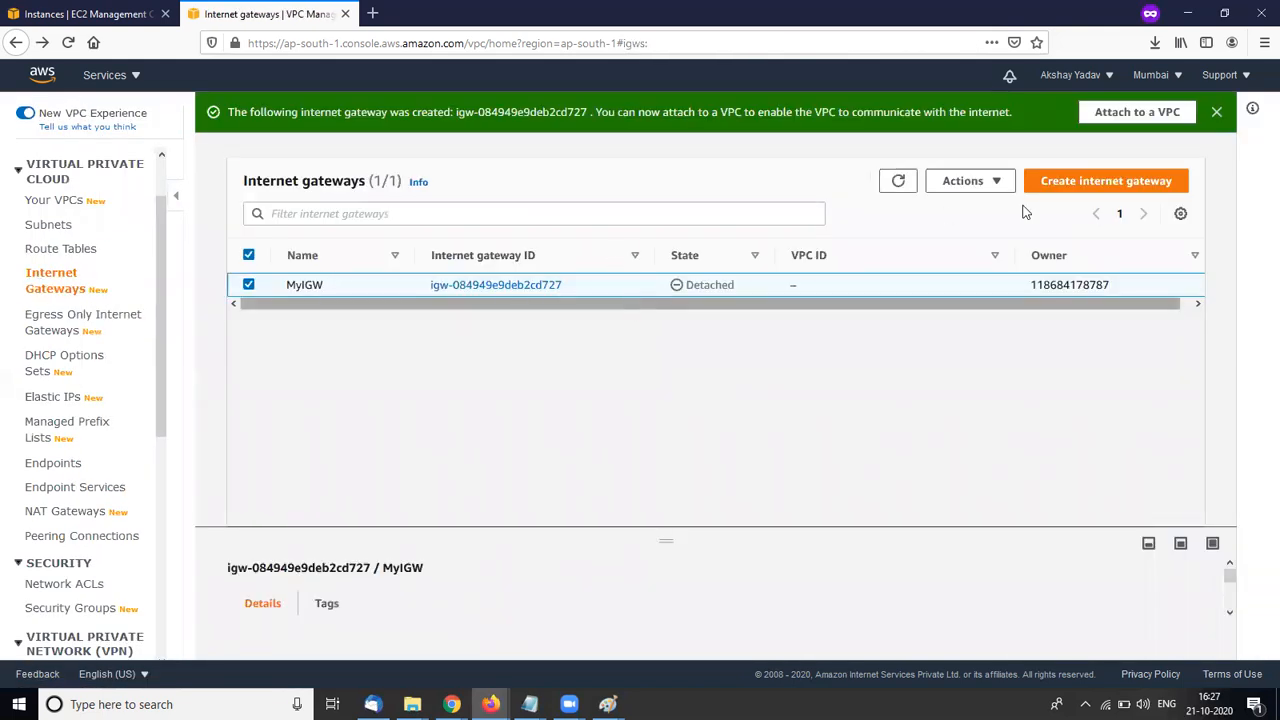
pyautogui.click(993, 179)
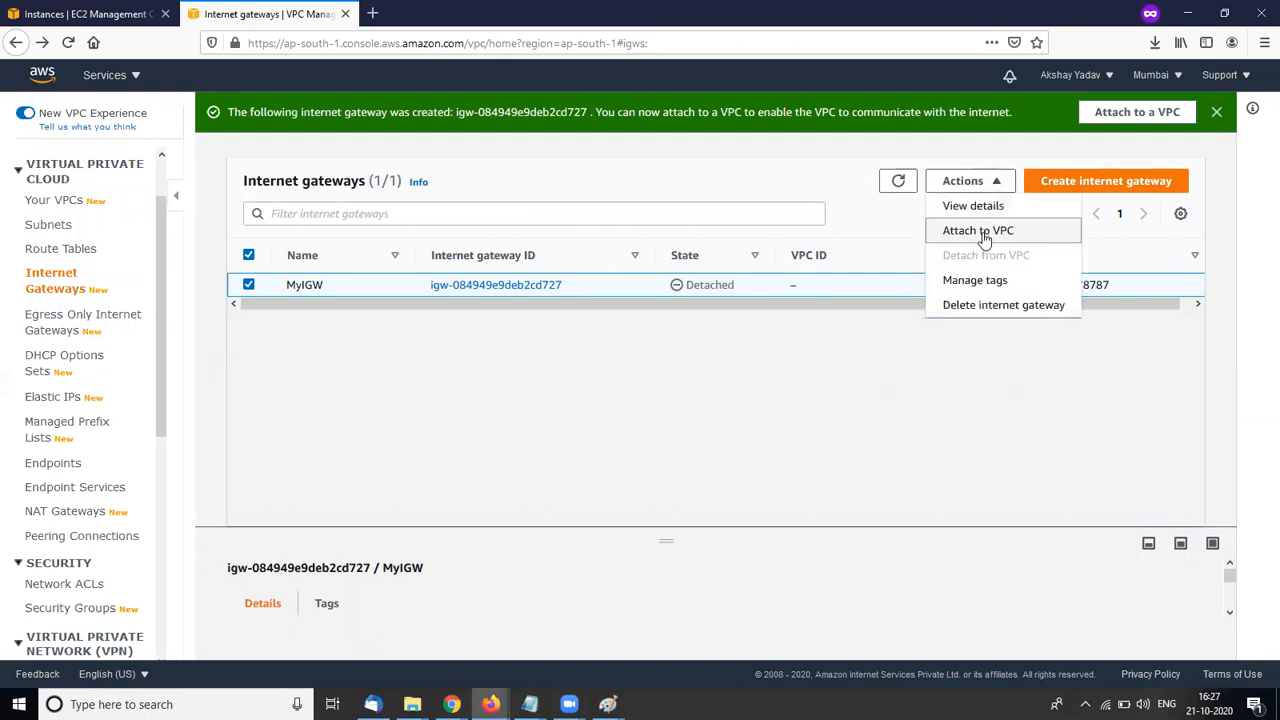
pyautogui.click(984, 236)
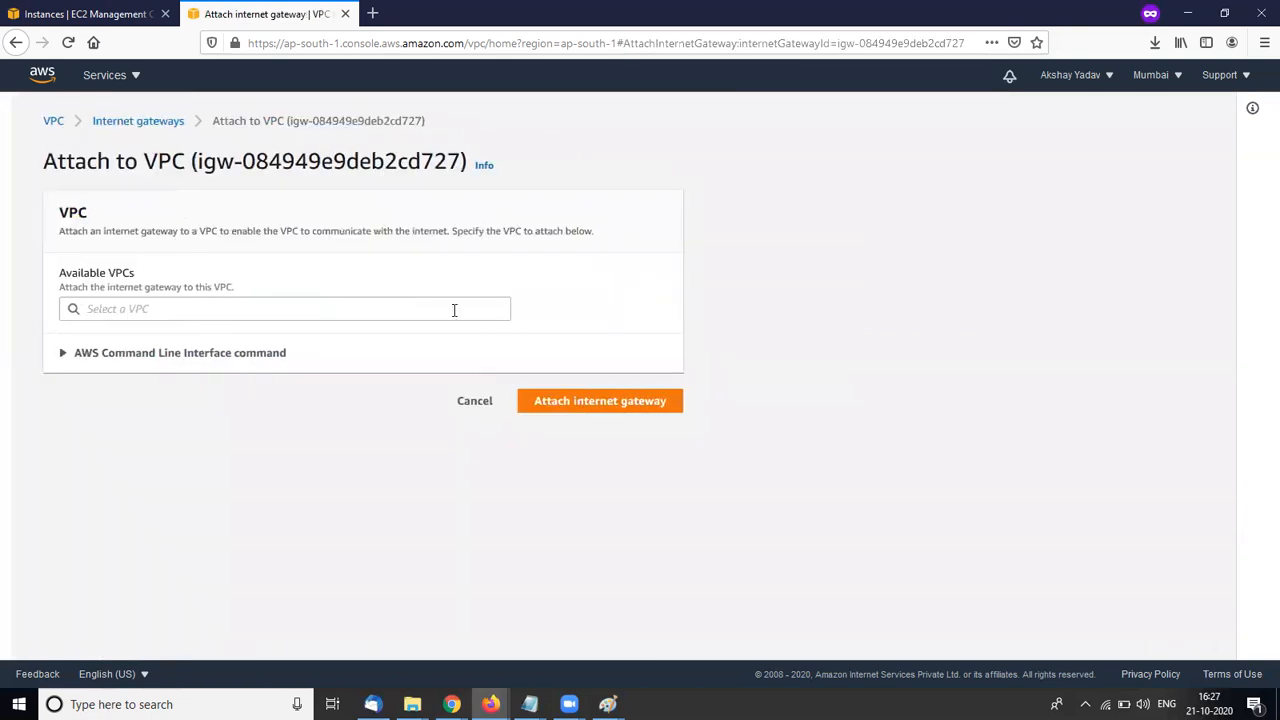
pyautogui.click(450, 310)
pyautogui.click(365, 338)
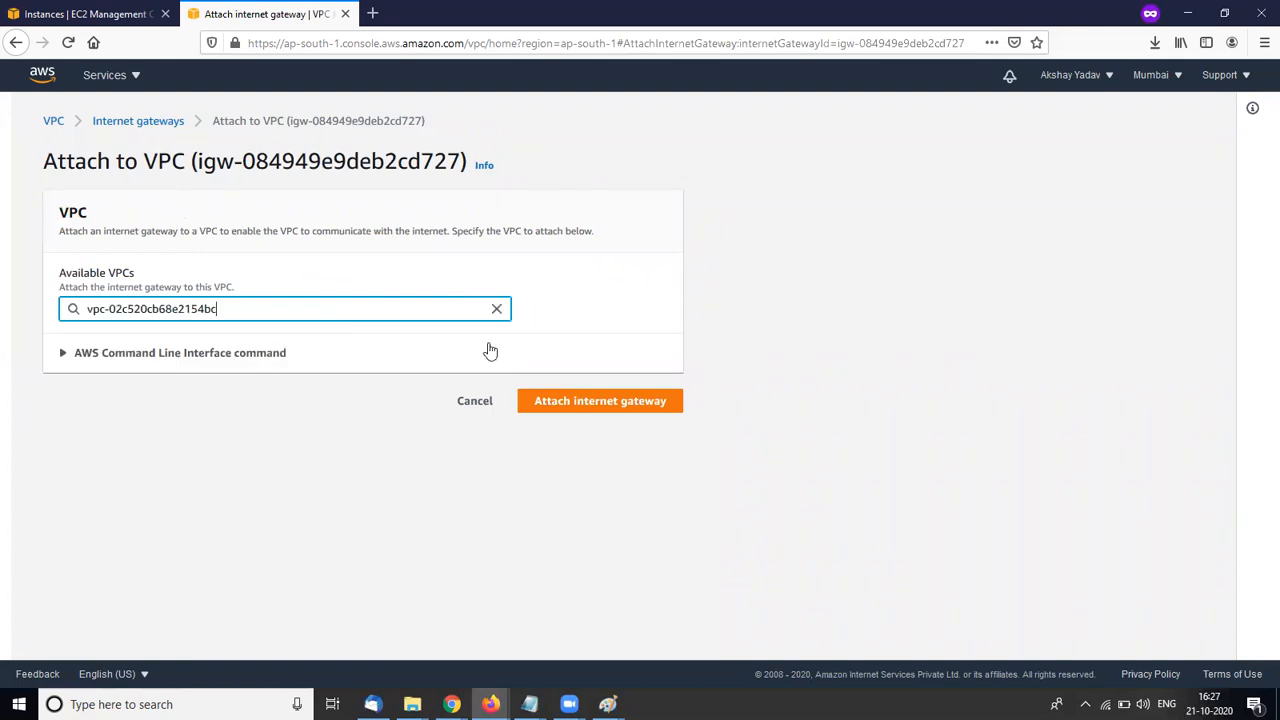
pyautogui.click(642, 402)
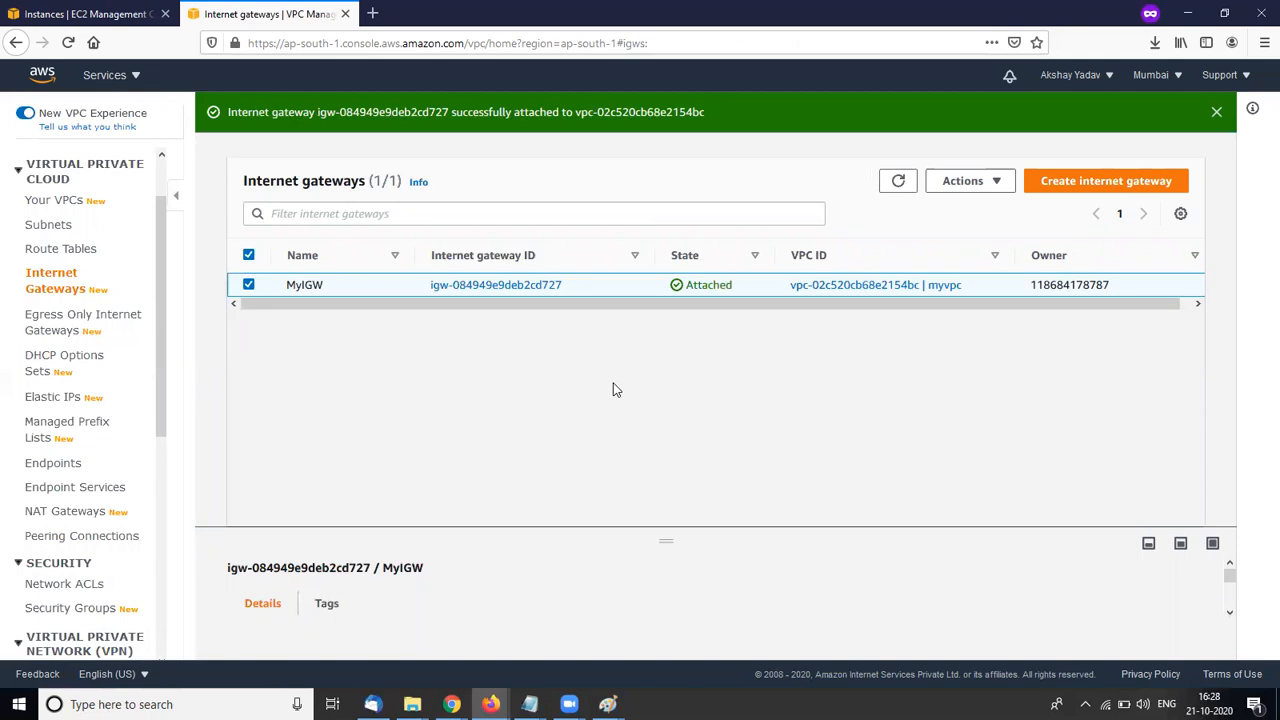
# Add a route to Routetabel with destination 0.0.0.0/0 and target MyIGW, and save the routes
pyautogui.click(57, 250)
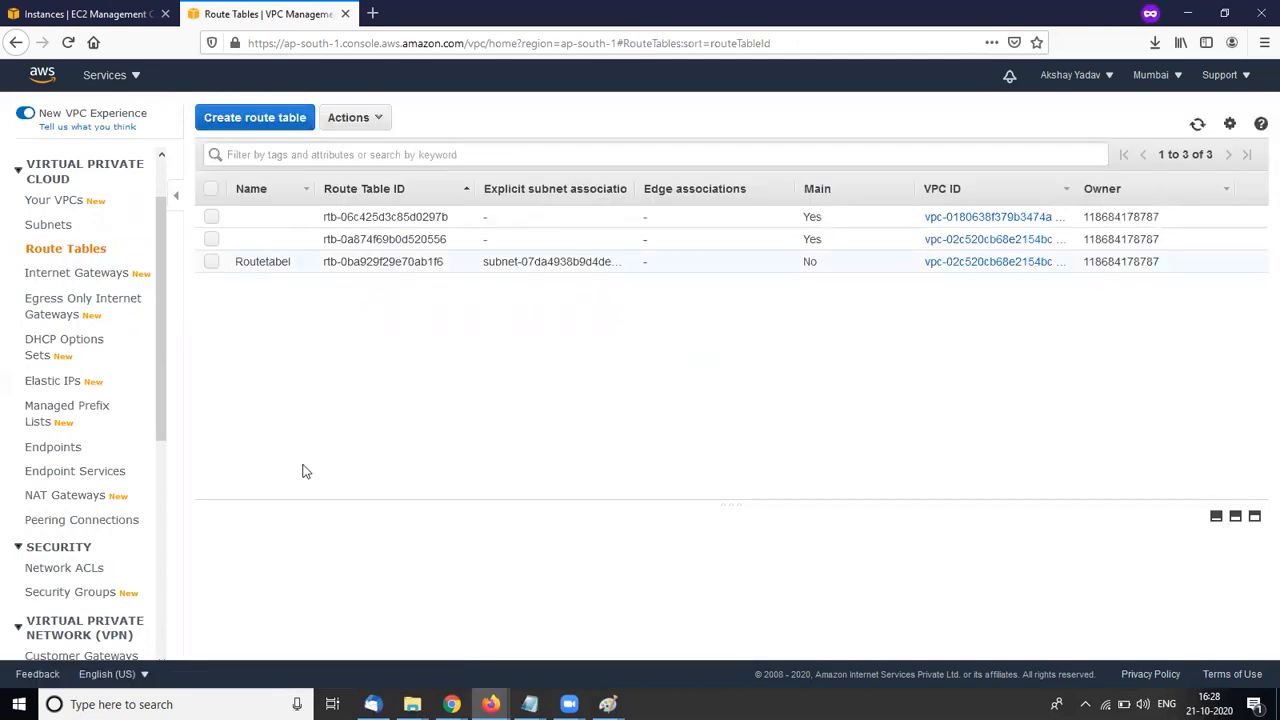
pyautogui.click(345, 560)
pyautogui.click(261, 600)
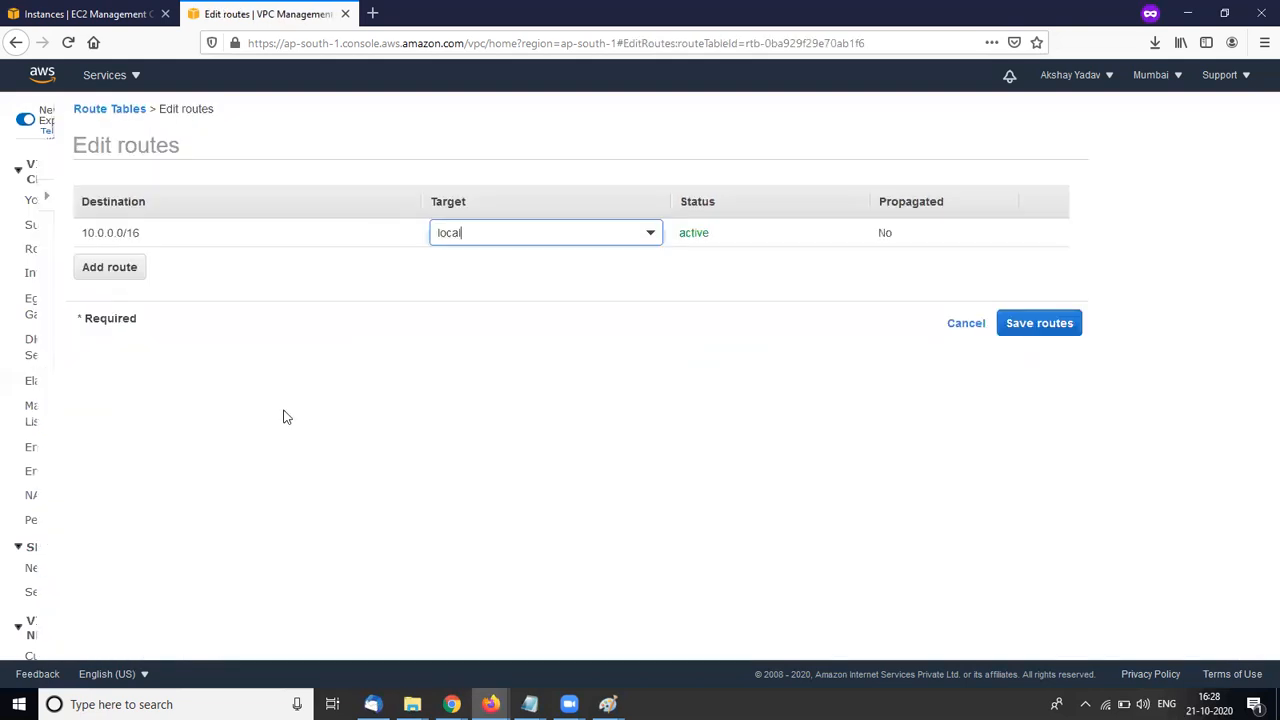
pyautogui.click(65, 272)
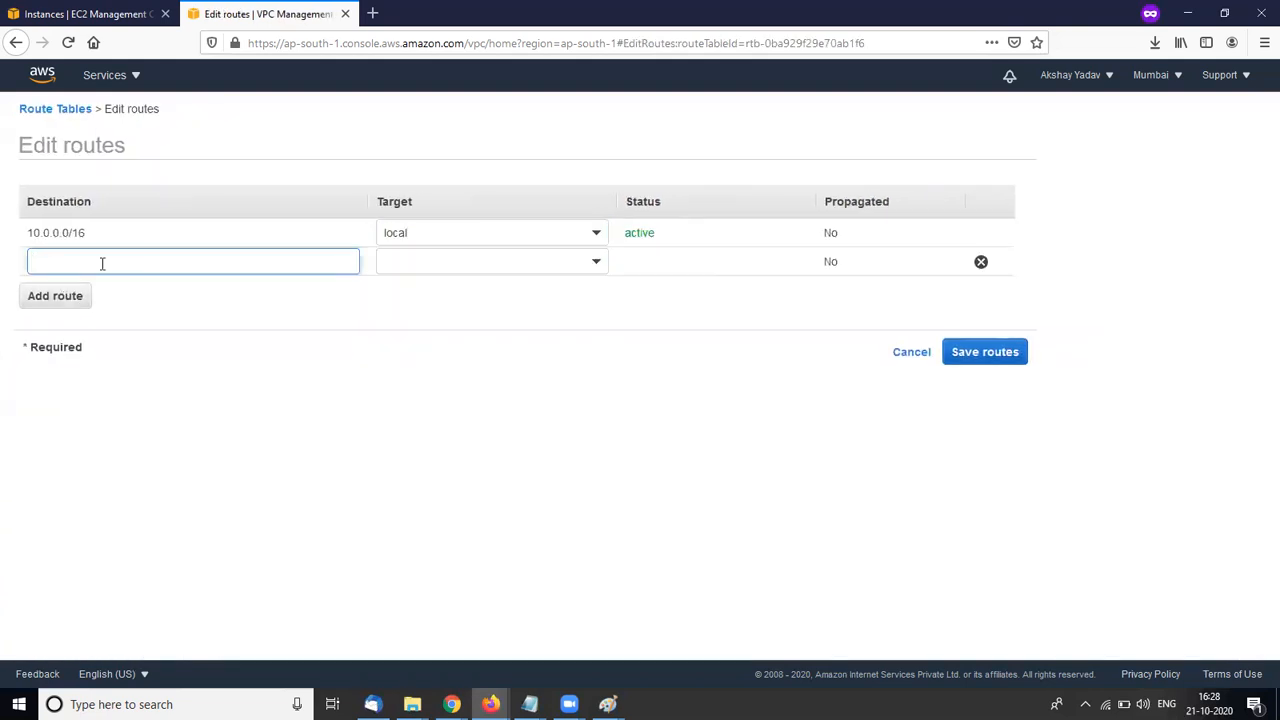
pyautogui.write('0.0')
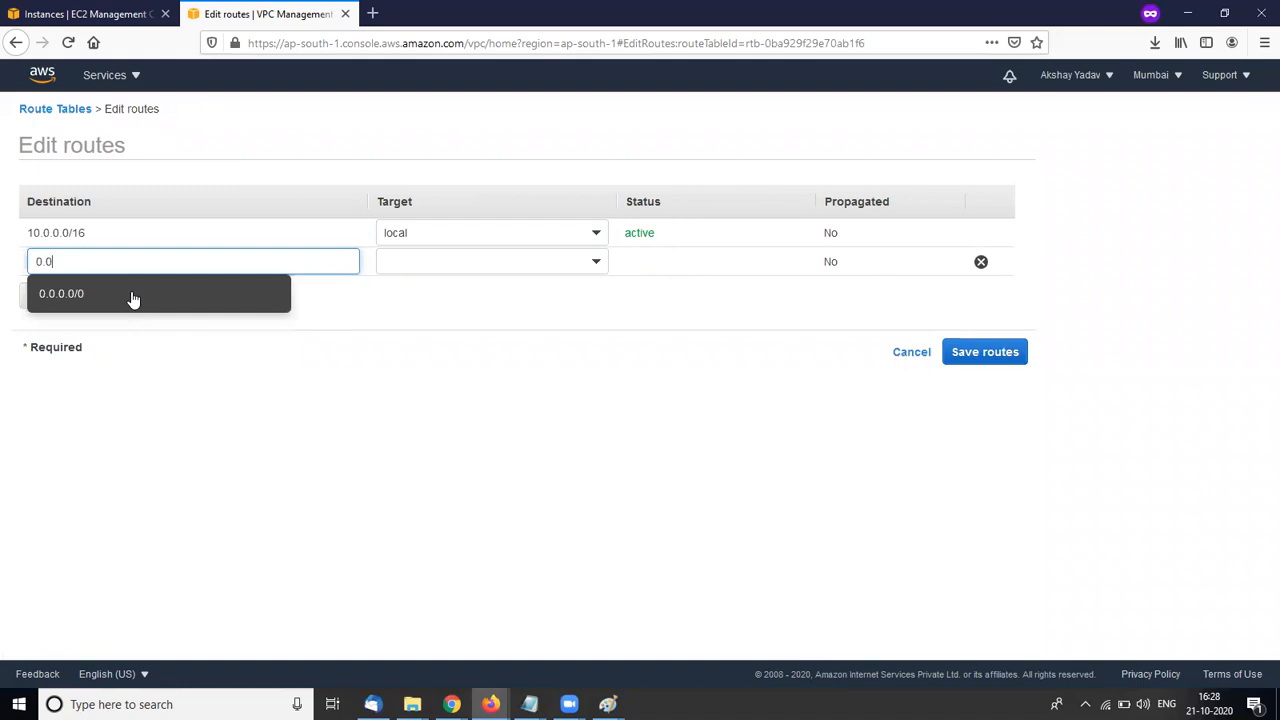
pyautogui.click(131, 297)
pyautogui.click(431, 260)
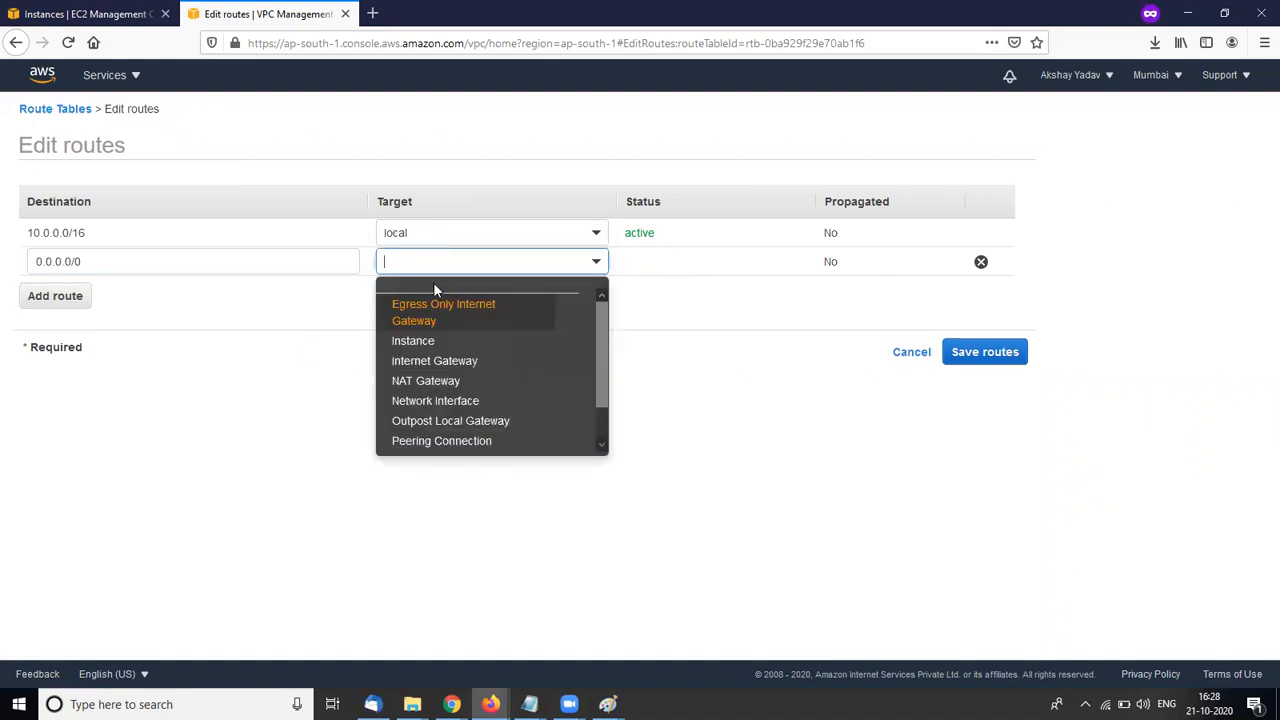
pyautogui.click(435, 364)
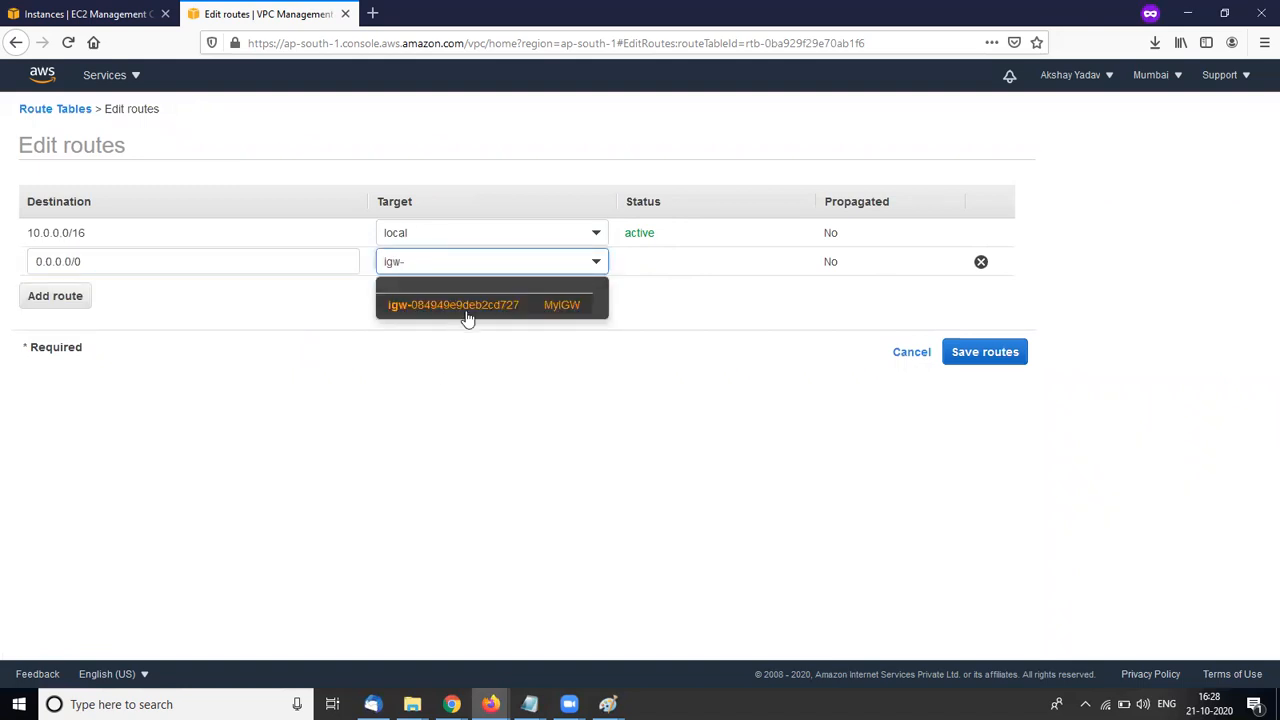
pyautogui.click(471, 310)
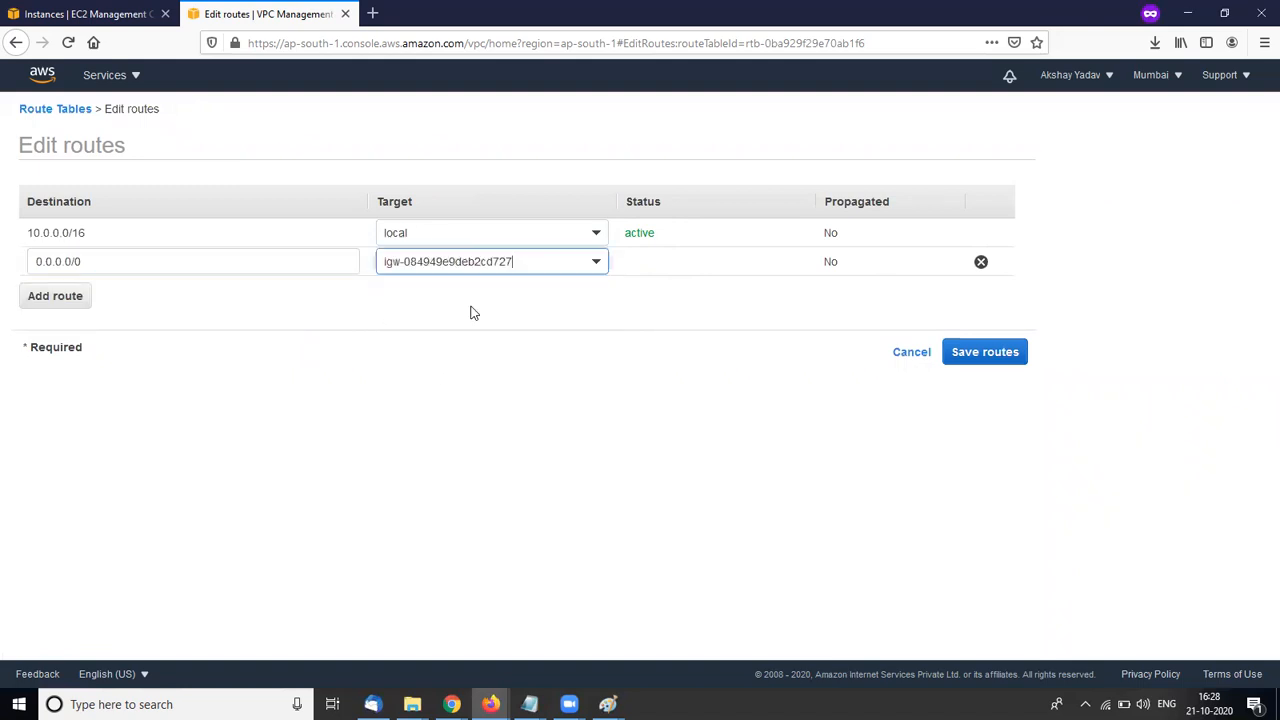
pyautogui.click(1017, 354)
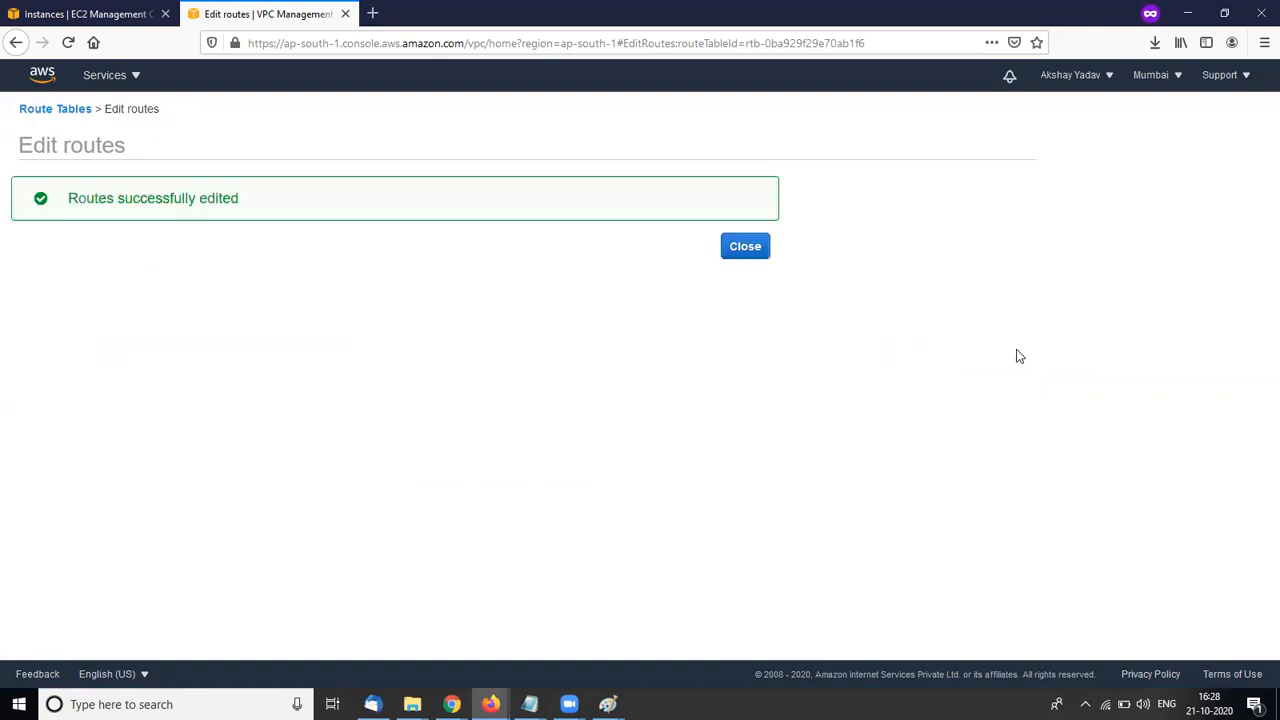
pyautogui.click(745, 244)
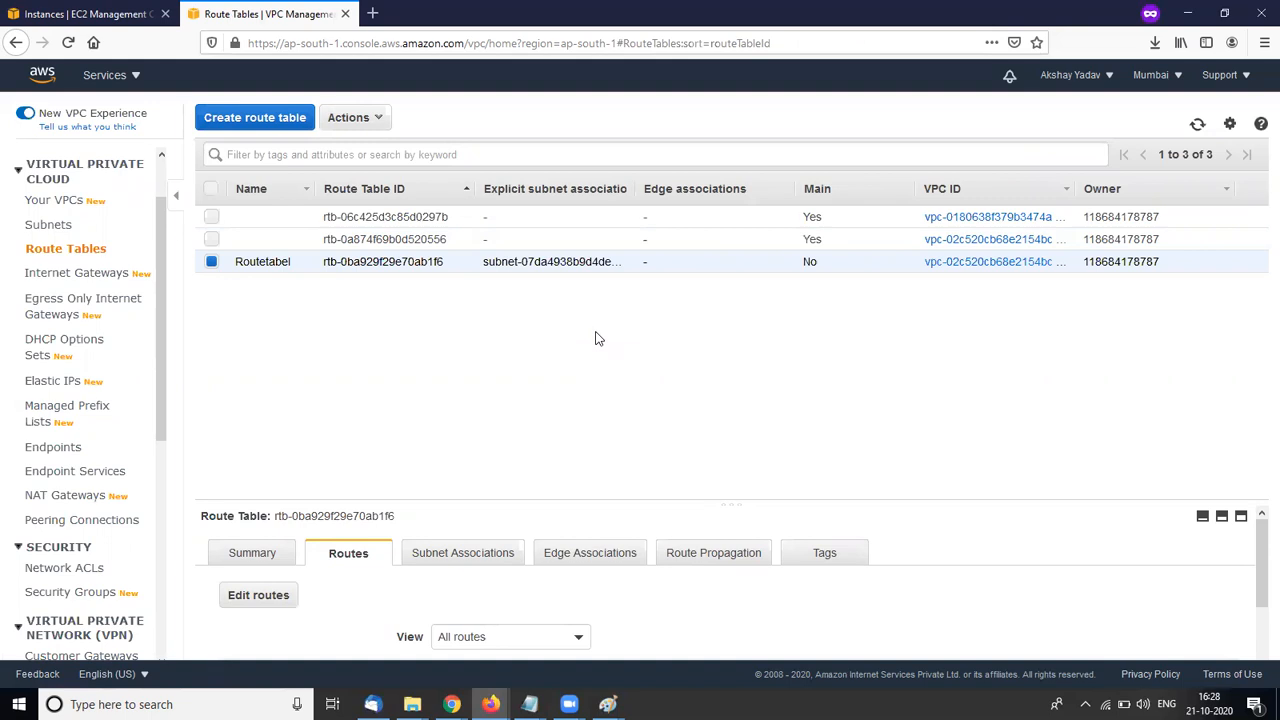
# Change Routetabel's subnet associations to include the Private subnet (10.0.1.0/24) and exclude the Public subnet, and save them
pyautogui.click(438, 569)
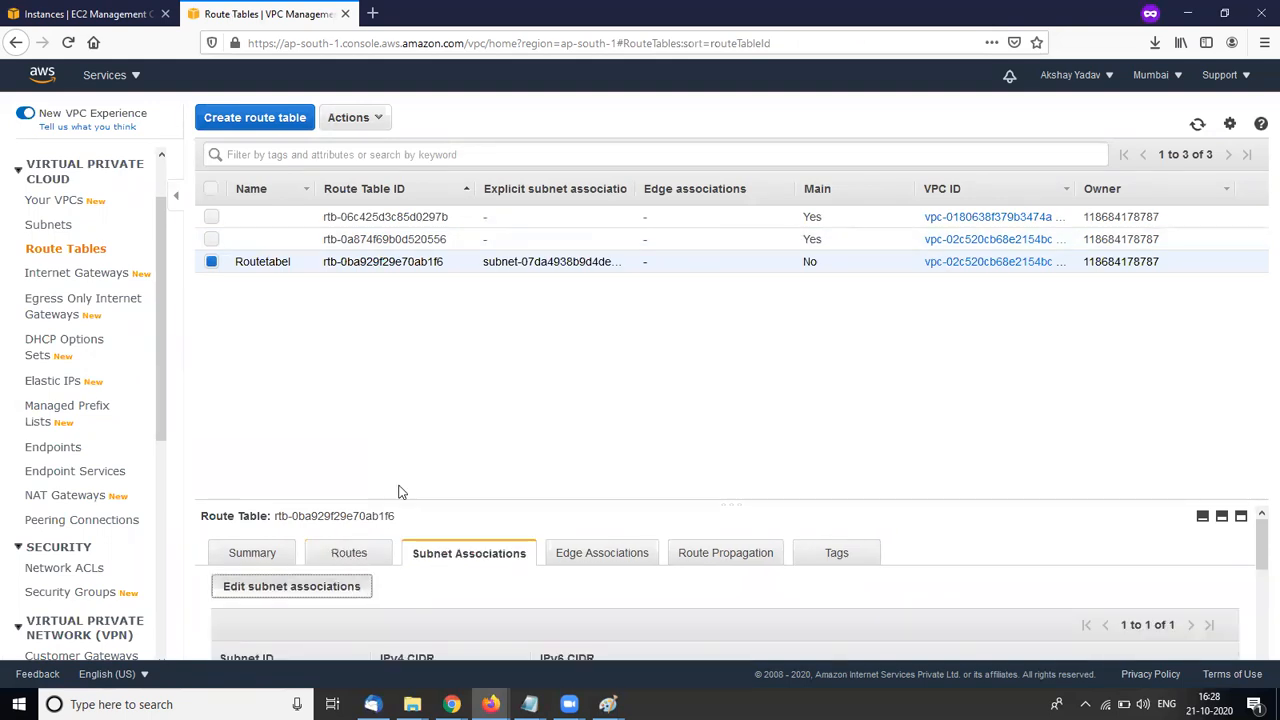
pyautogui.click(291, 586)
pyautogui.click(264, 371)
pyautogui.click(264, 393)
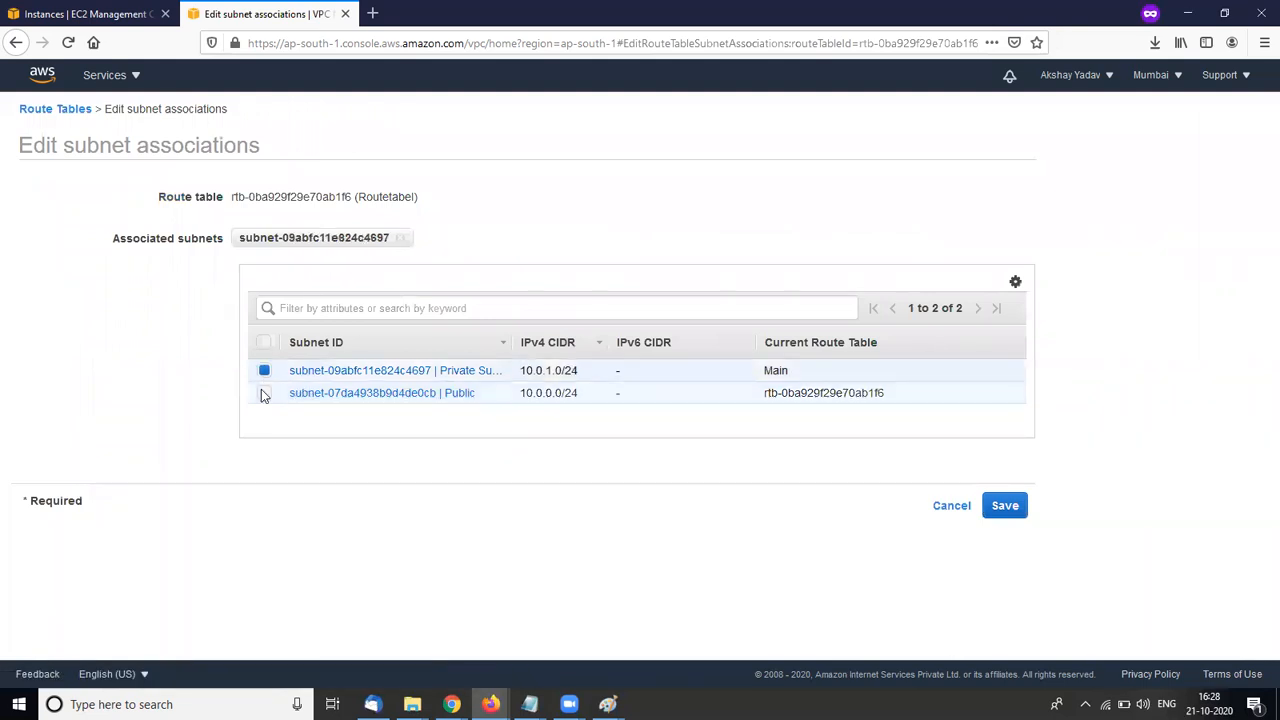
pyautogui.click(997, 508)
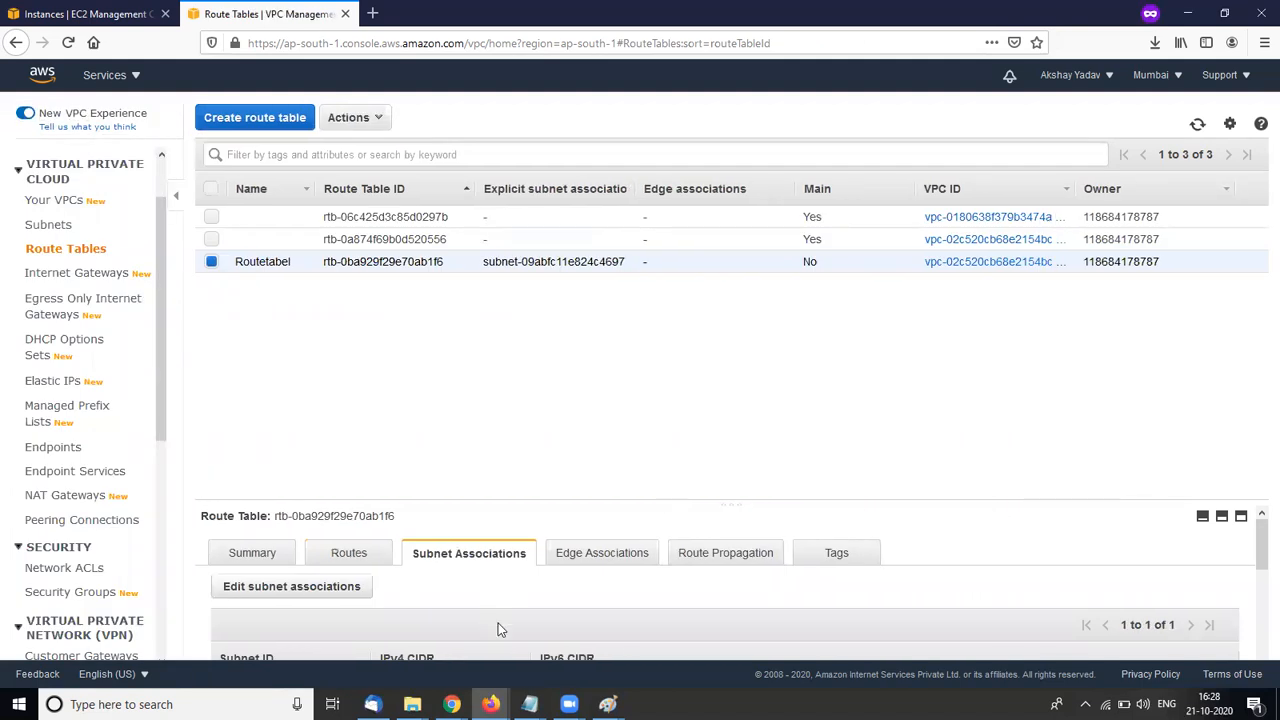
pyautogui.scroll(-3, 498, 623)
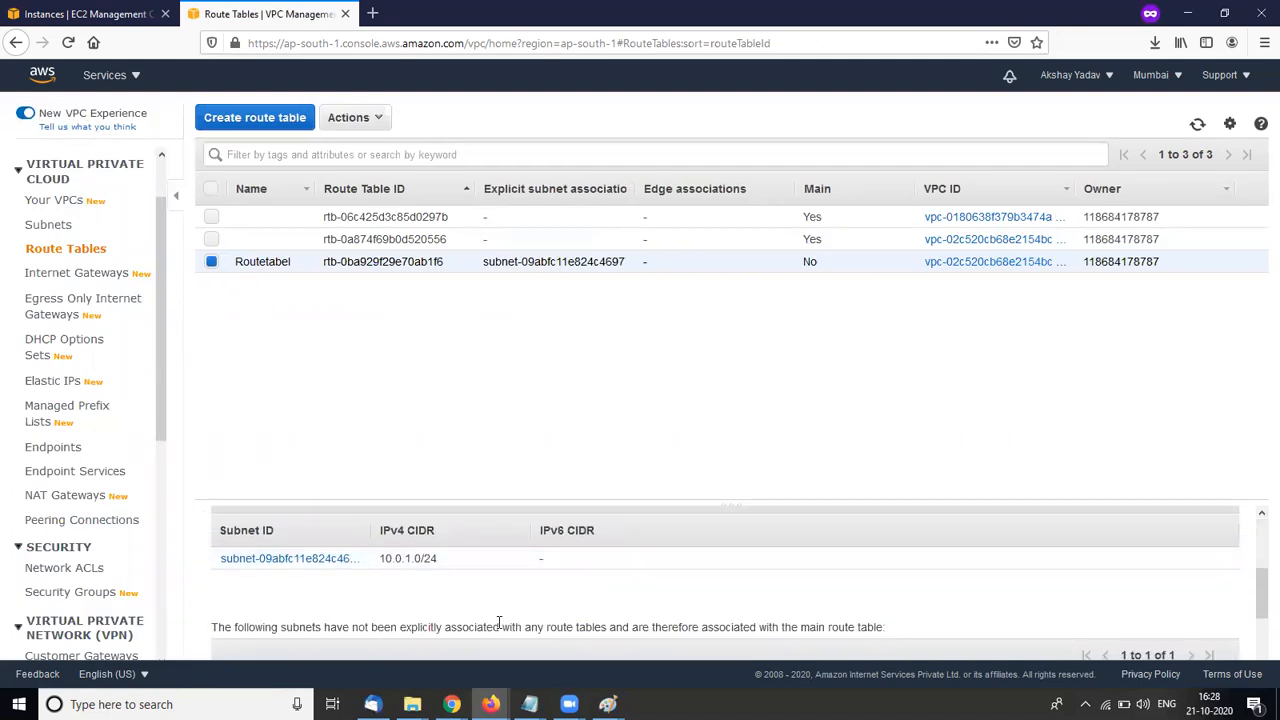
# Go to the EC2 instances list in the other console tab and start launching a new instance
pyautogui.scroll(1, 499, 626)
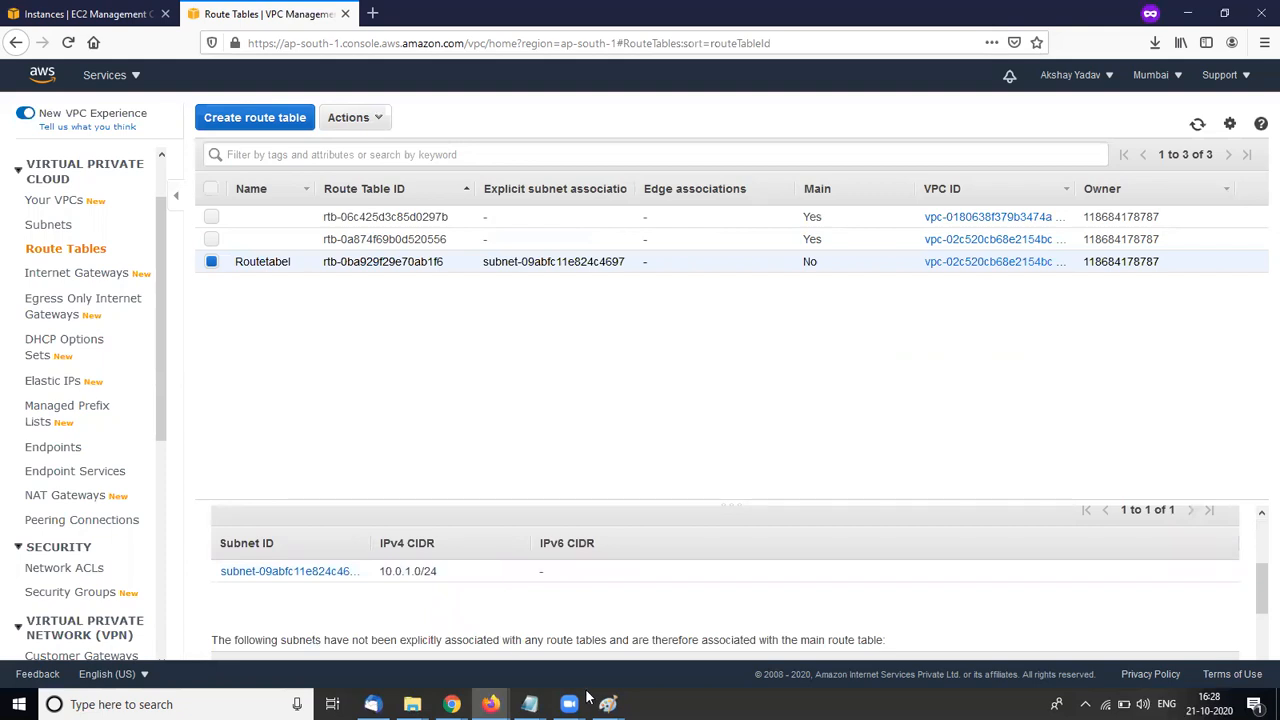
pyautogui.moveTo(587, 698)
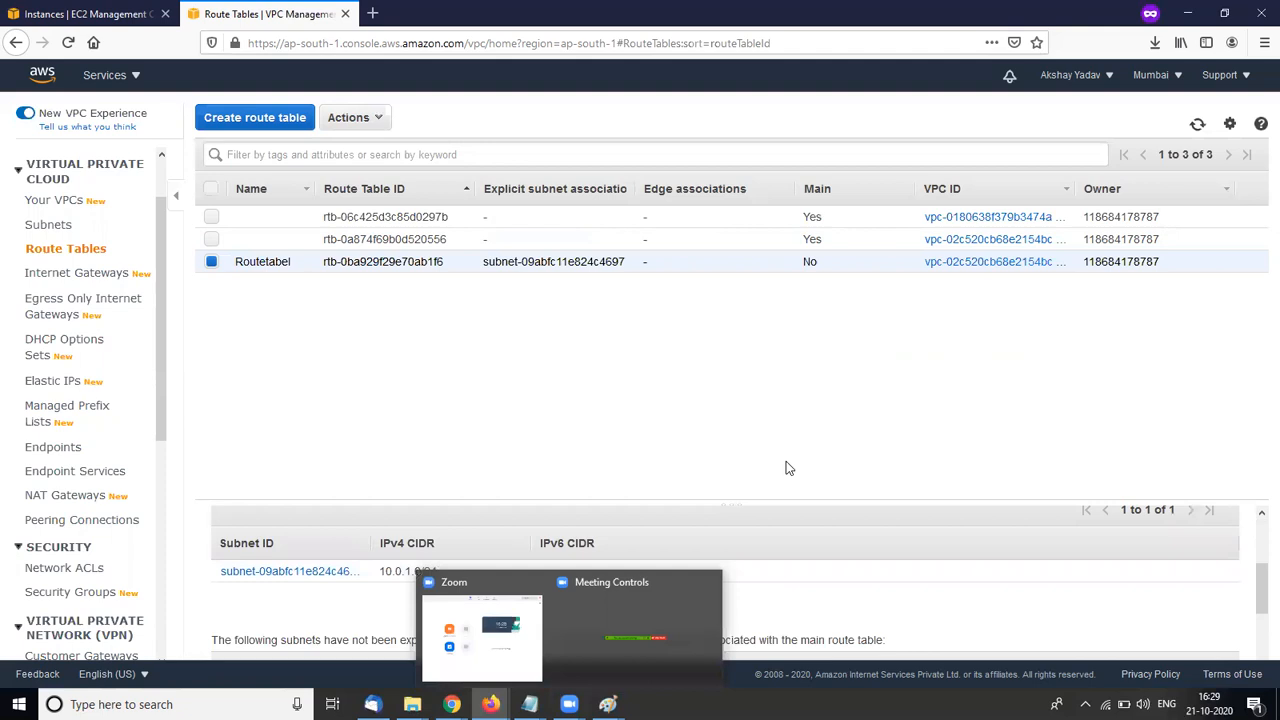
pyautogui.click(85, 12)
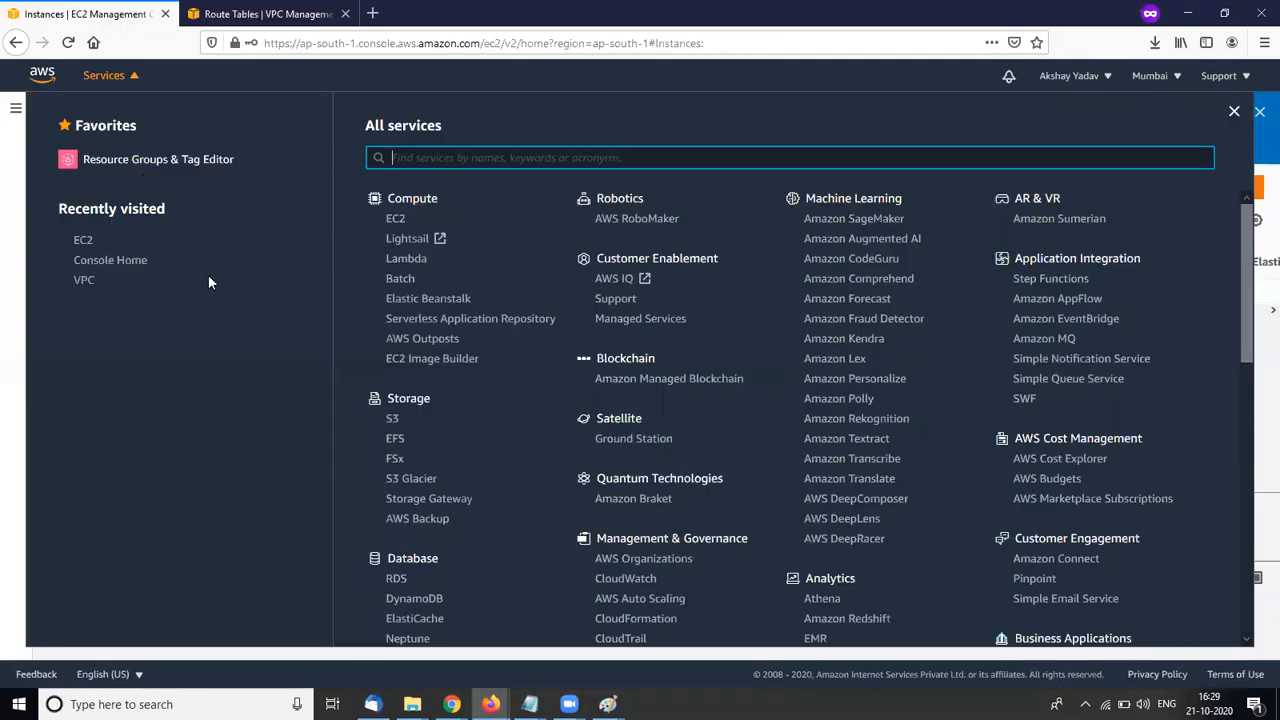
pyautogui.click(392, 219)
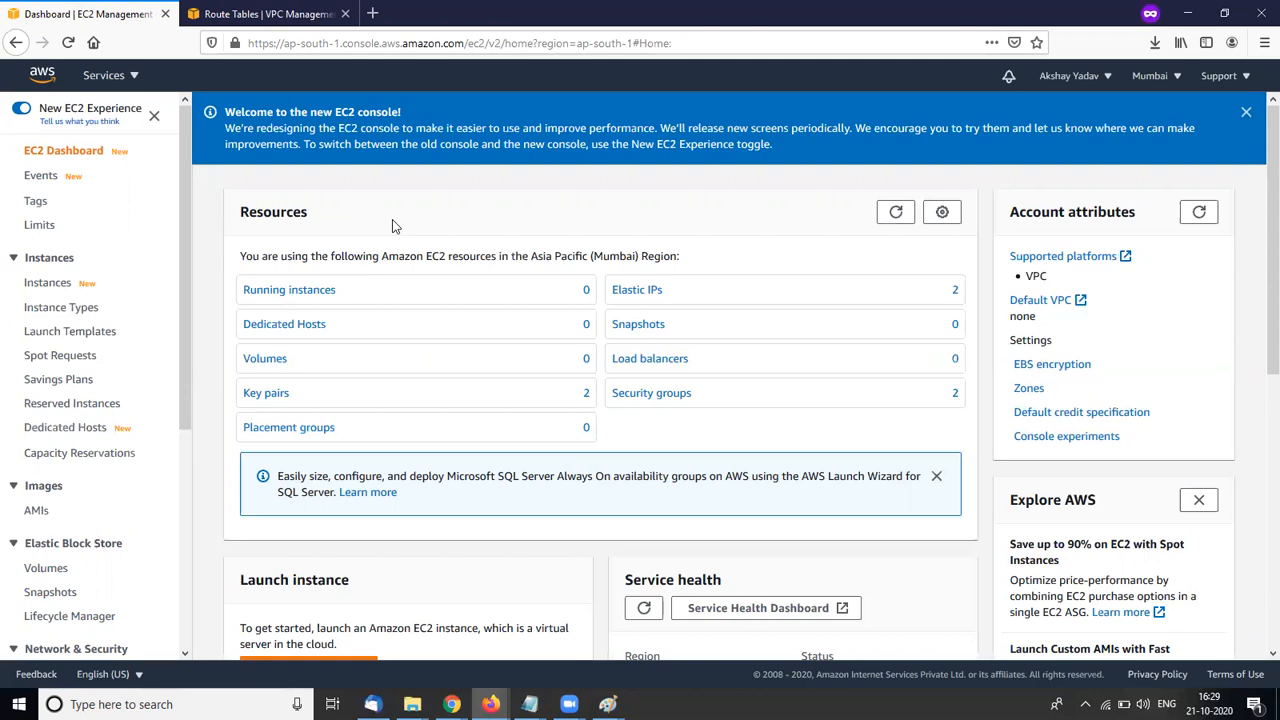
pyautogui.click(308, 291)
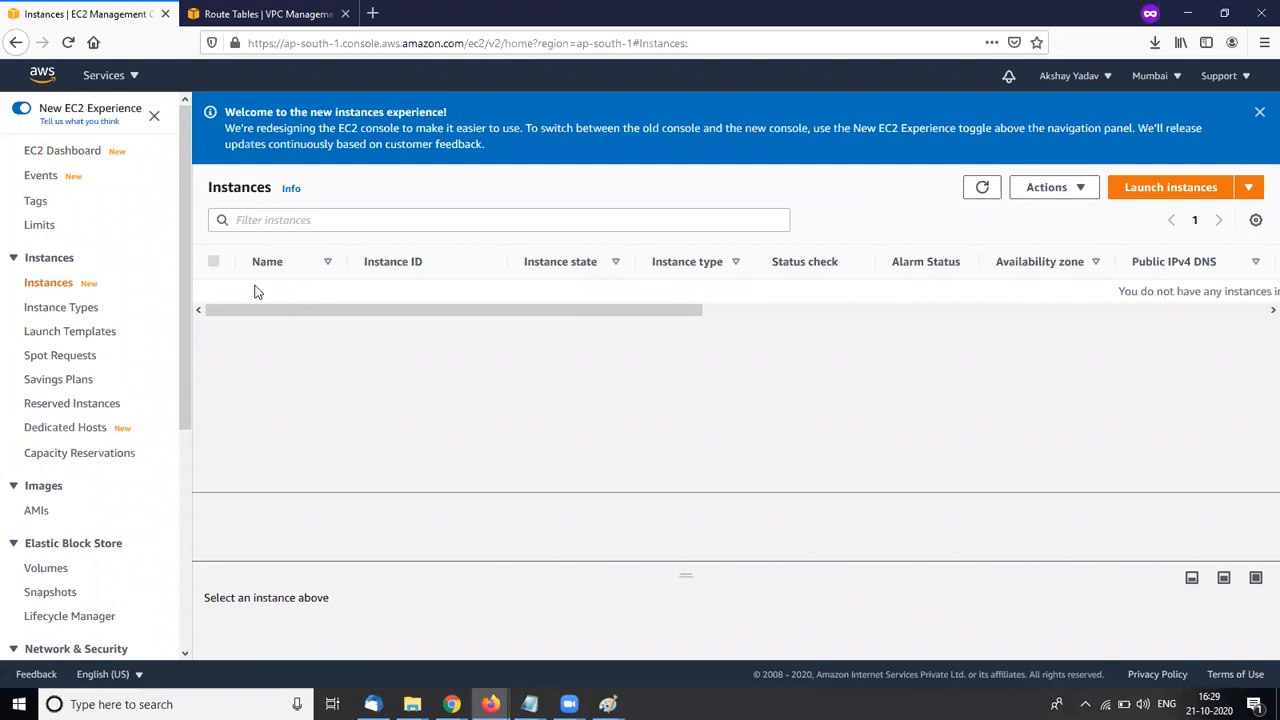
pyautogui.click(1140, 201)
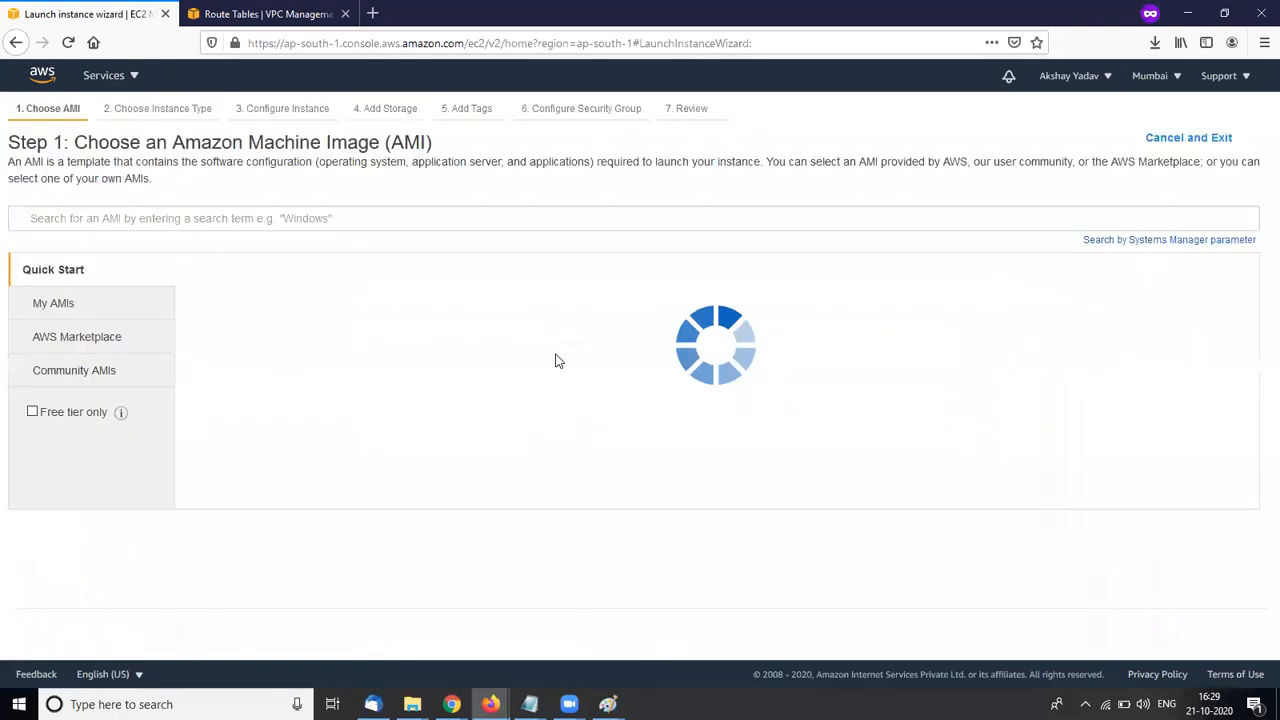
# Limit the AMI list to free tier only, choose Microsoft Windows Server 2019 Base, and continue to the instance details
pyautogui.click(98, 418)
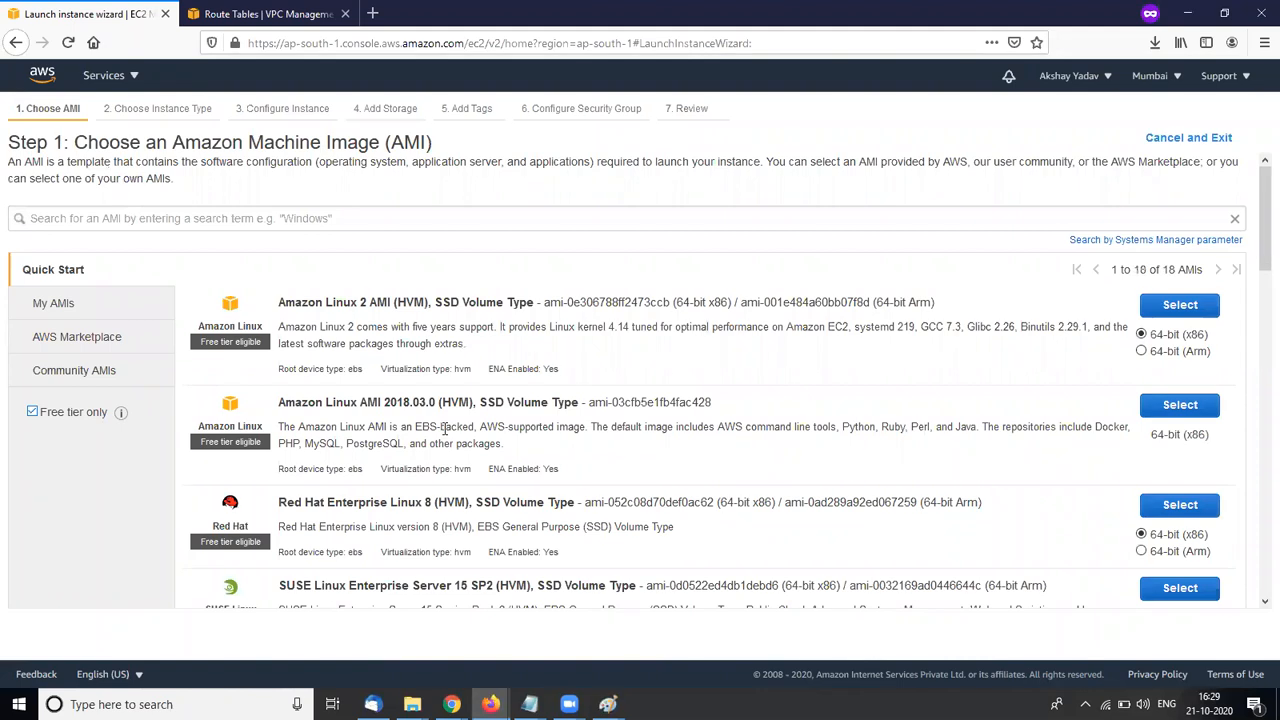
pyautogui.scroll(-3, 530, 445)
pyautogui.scroll(-5, 530, 445)
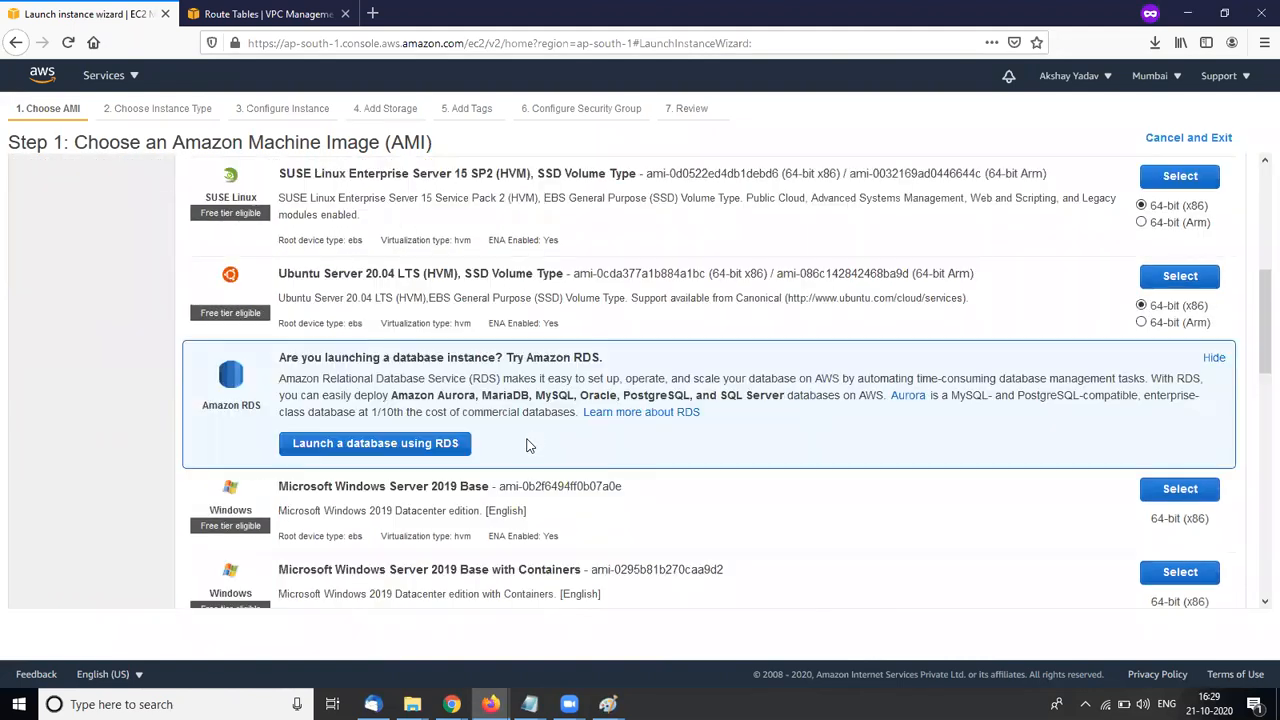
pyautogui.scroll(-2, 1009, 346)
pyautogui.click(1196, 394)
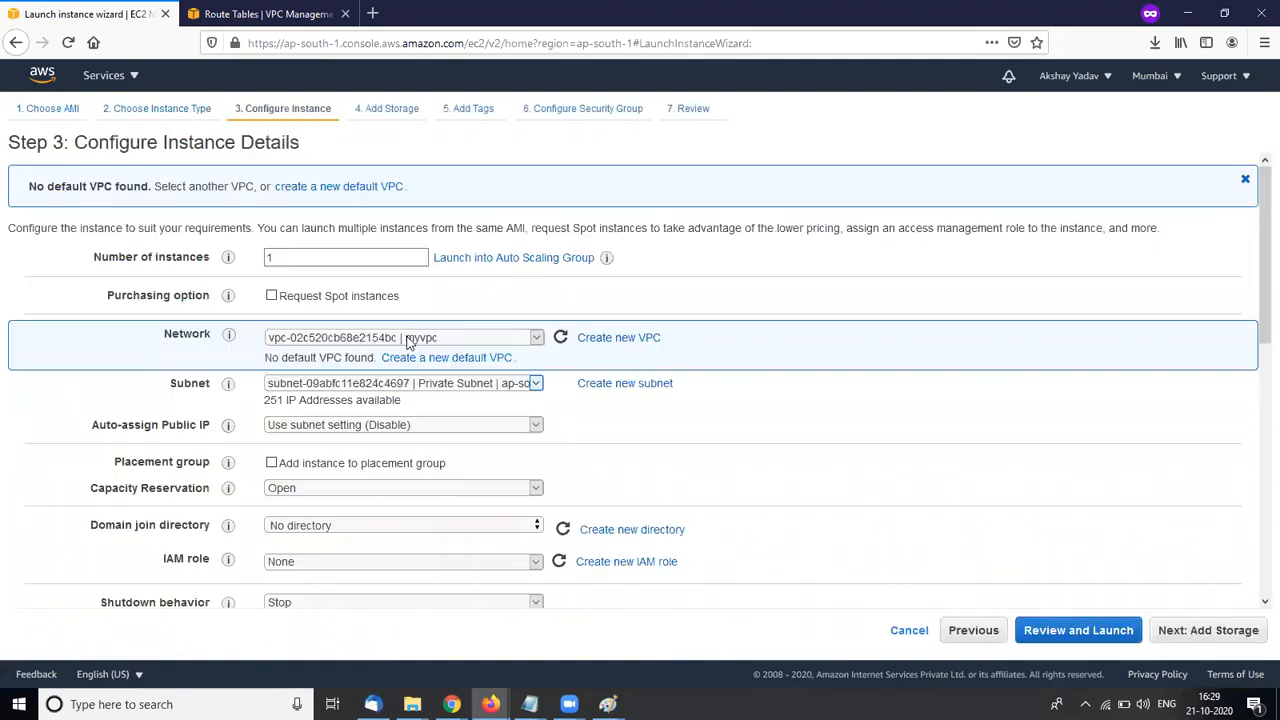
# Set the instance's network to vpc-02c520cb68e2154bc (myvpc) and its subnet to Private Subnet
pyautogui.click(414, 339)
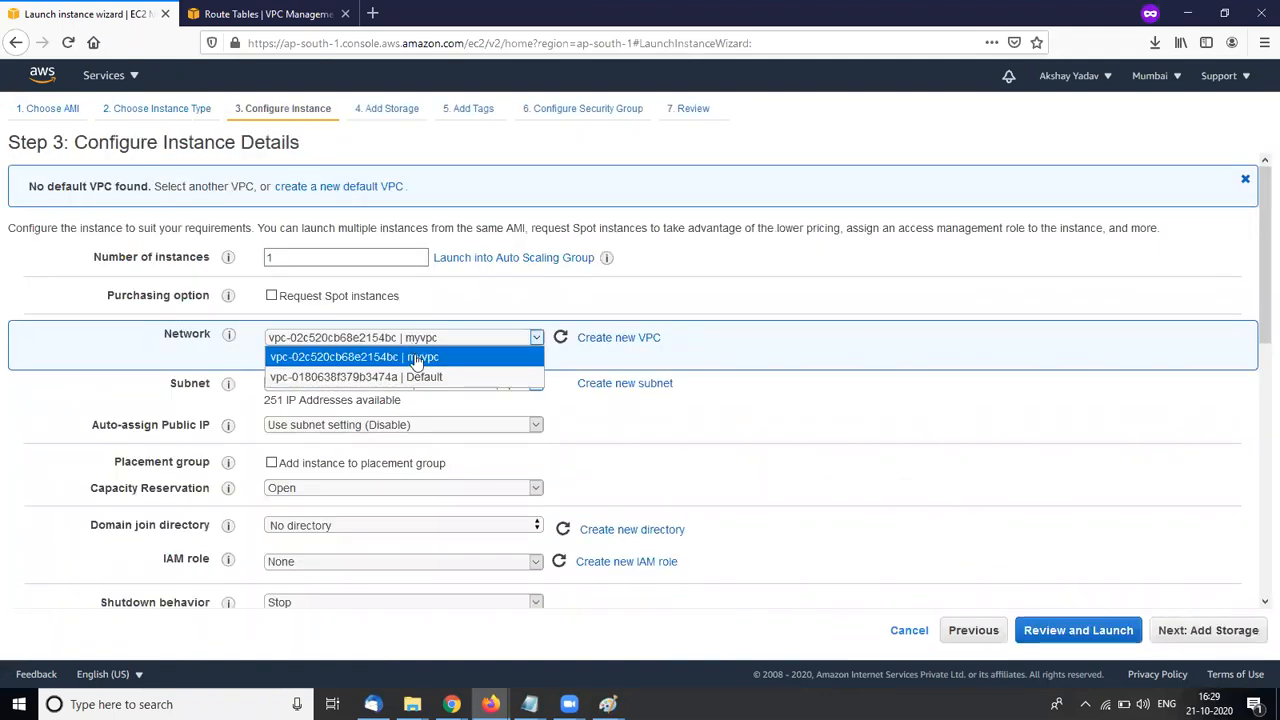
pyautogui.click(278, 356)
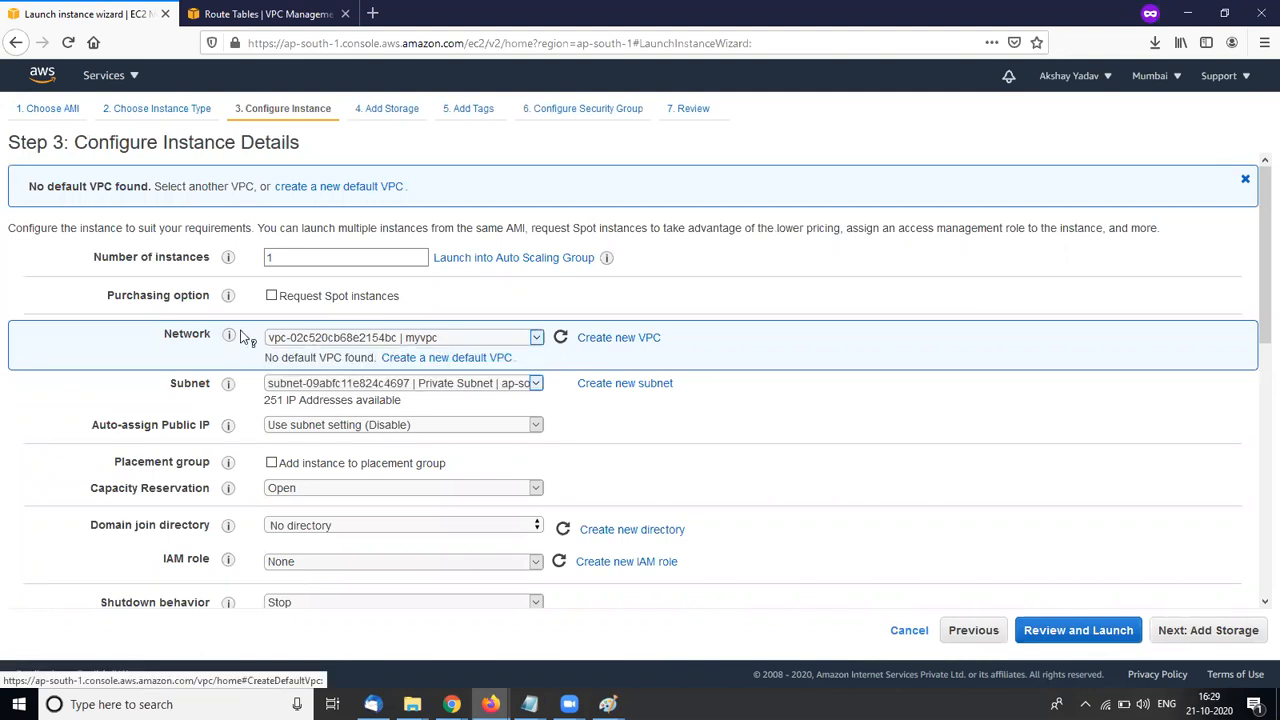
pyautogui.click(295, 341)
pyautogui.click(315, 356)
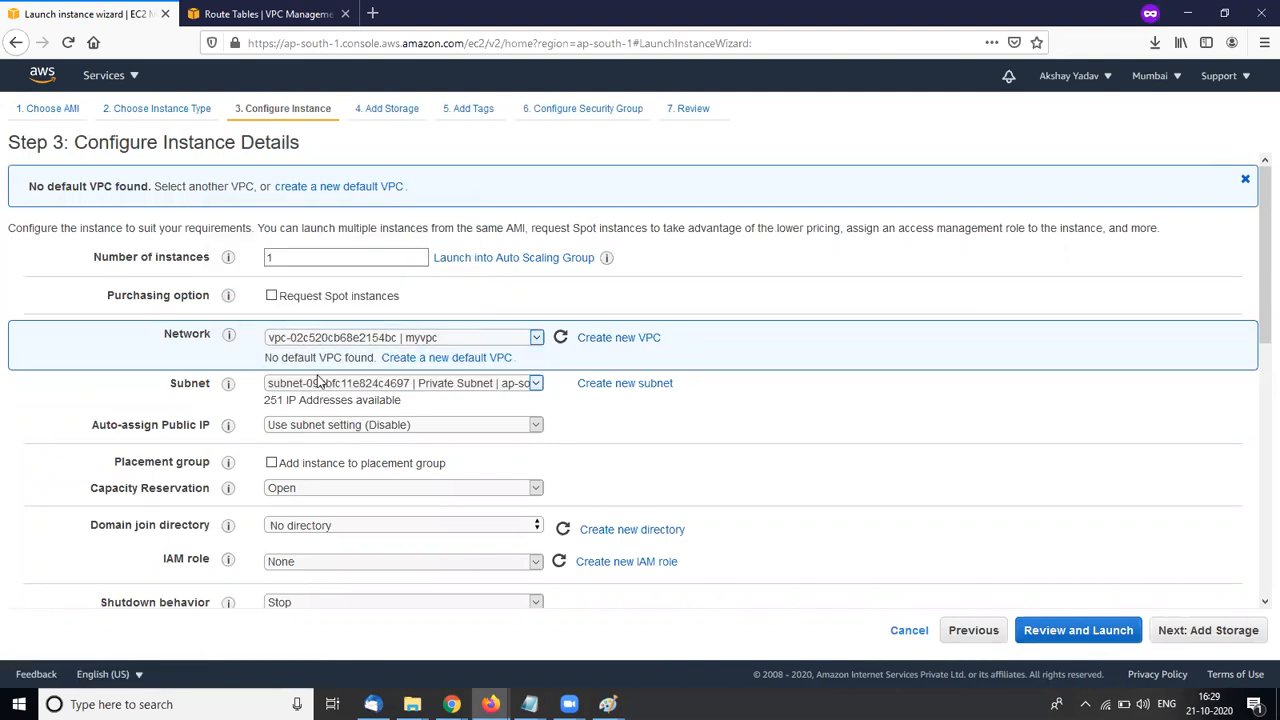
pyautogui.click(322, 385)
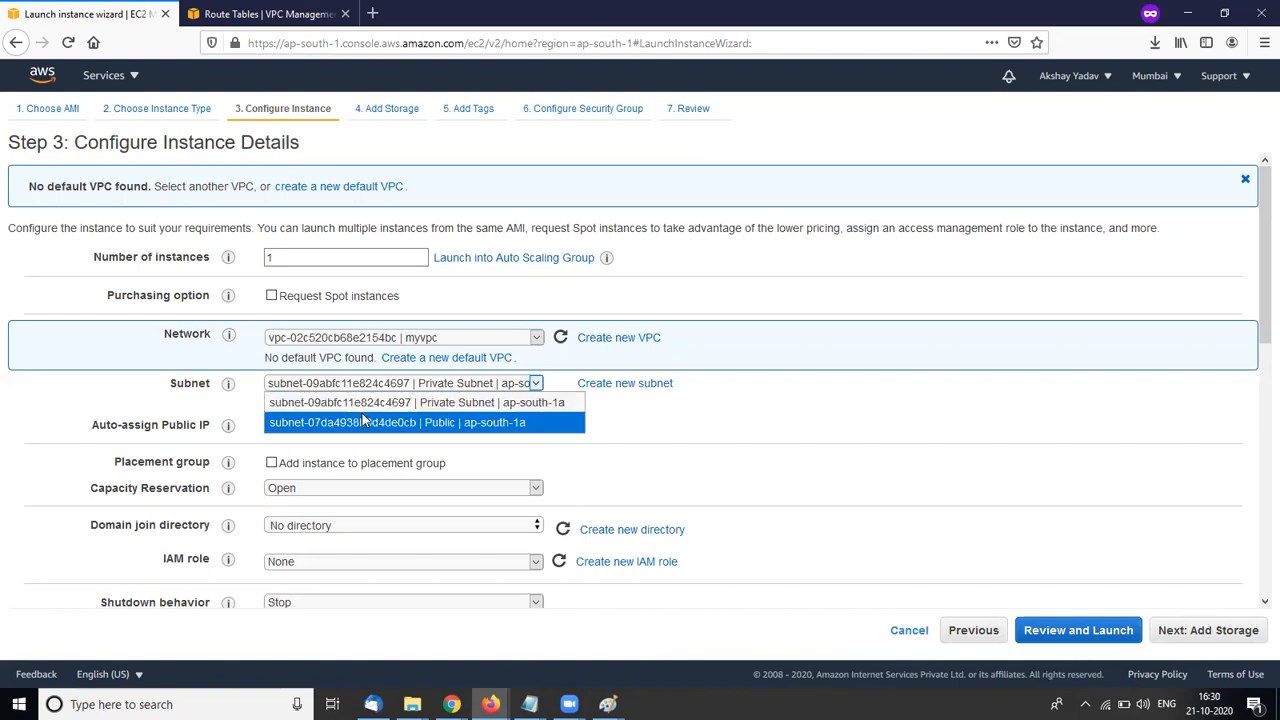
pyautogui.click(443, 406)
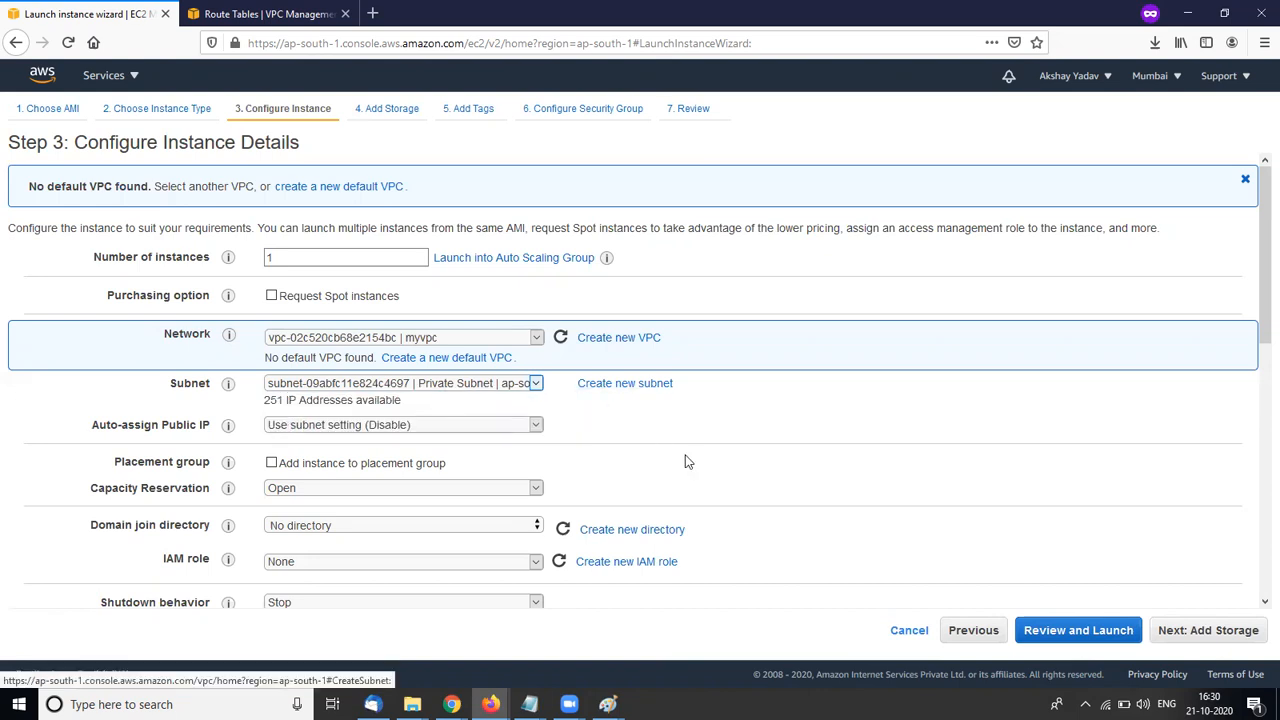
pyautogui.scroll(-3, 690, 463)
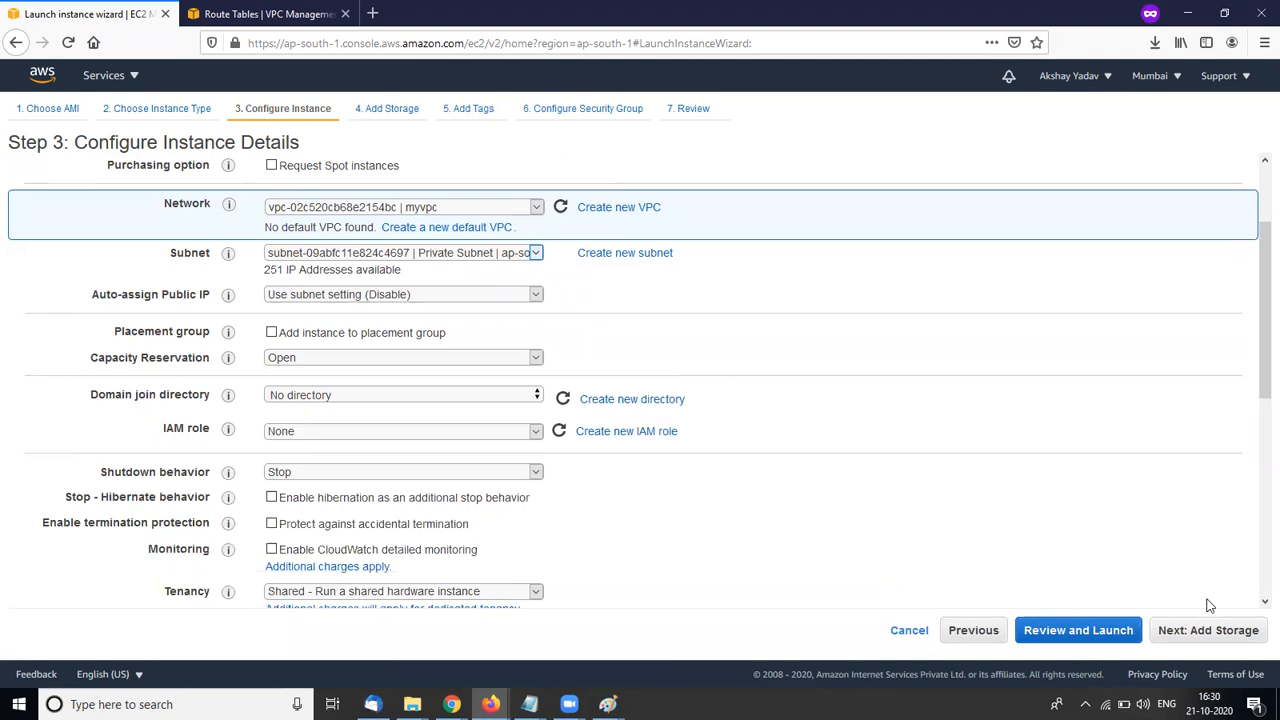
# Keep the default storage without tags, and assign the new launch-wizard-1 security group allowing RDP from 0.0.0.0/0 before reviewing the launch
pyautogui.click(1207, 630)
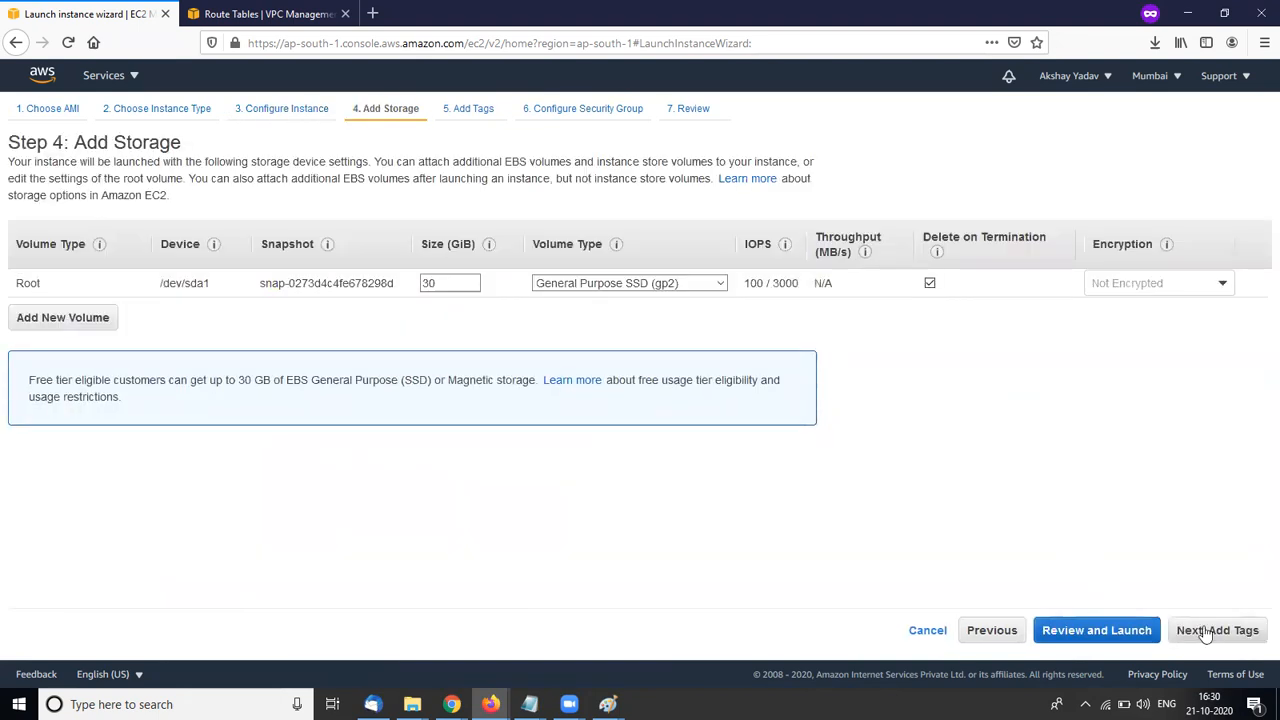
pyautogui.click(1210, 634)
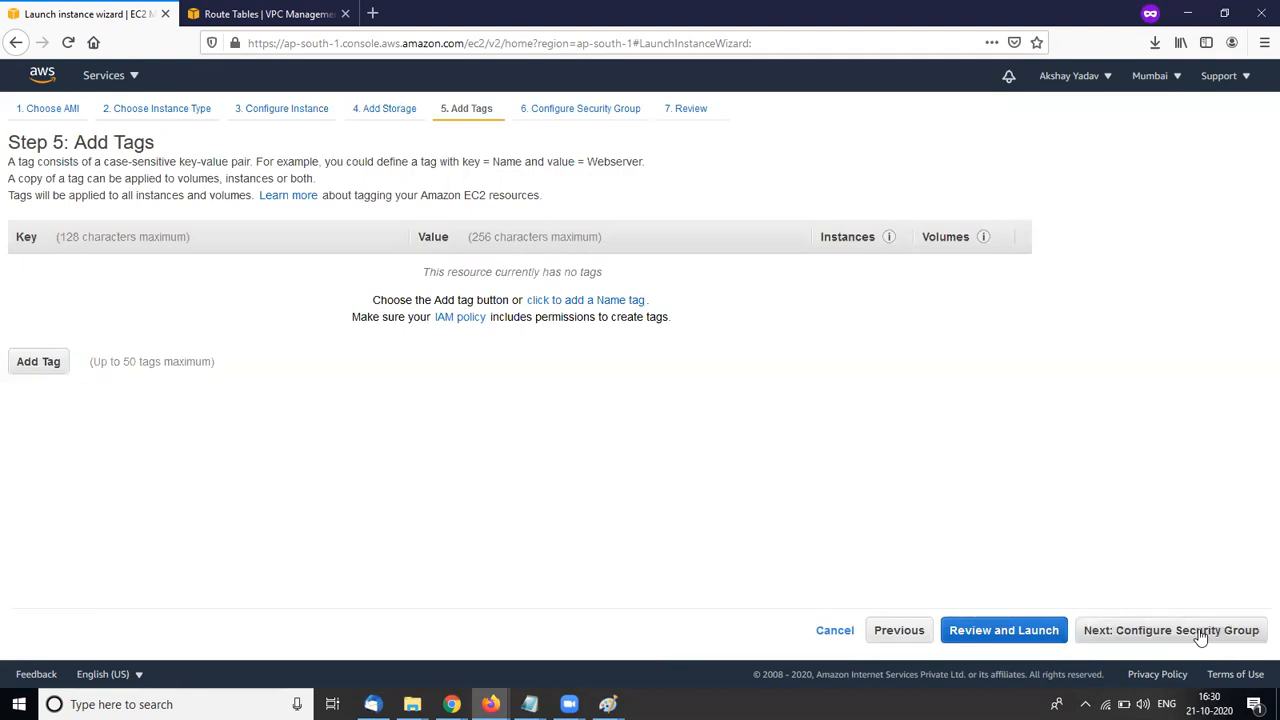
pyautogui.click(1201, 632)
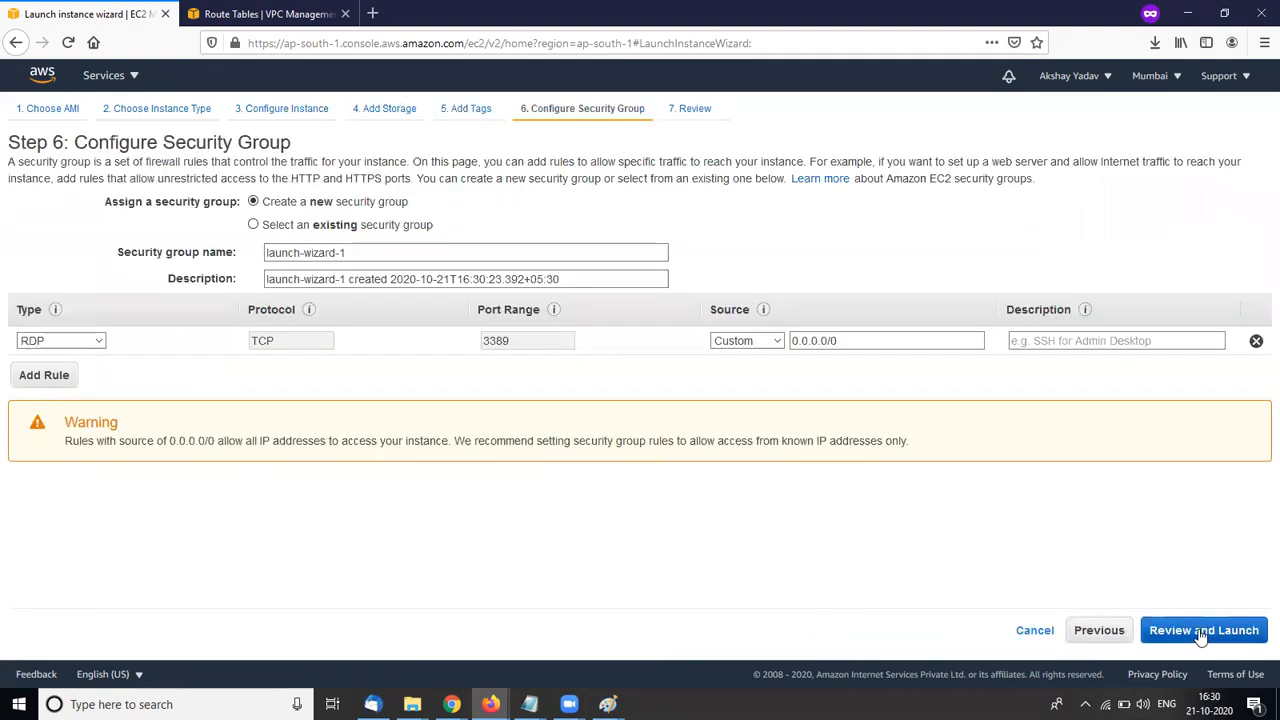
pyautogui.click(253, 225)
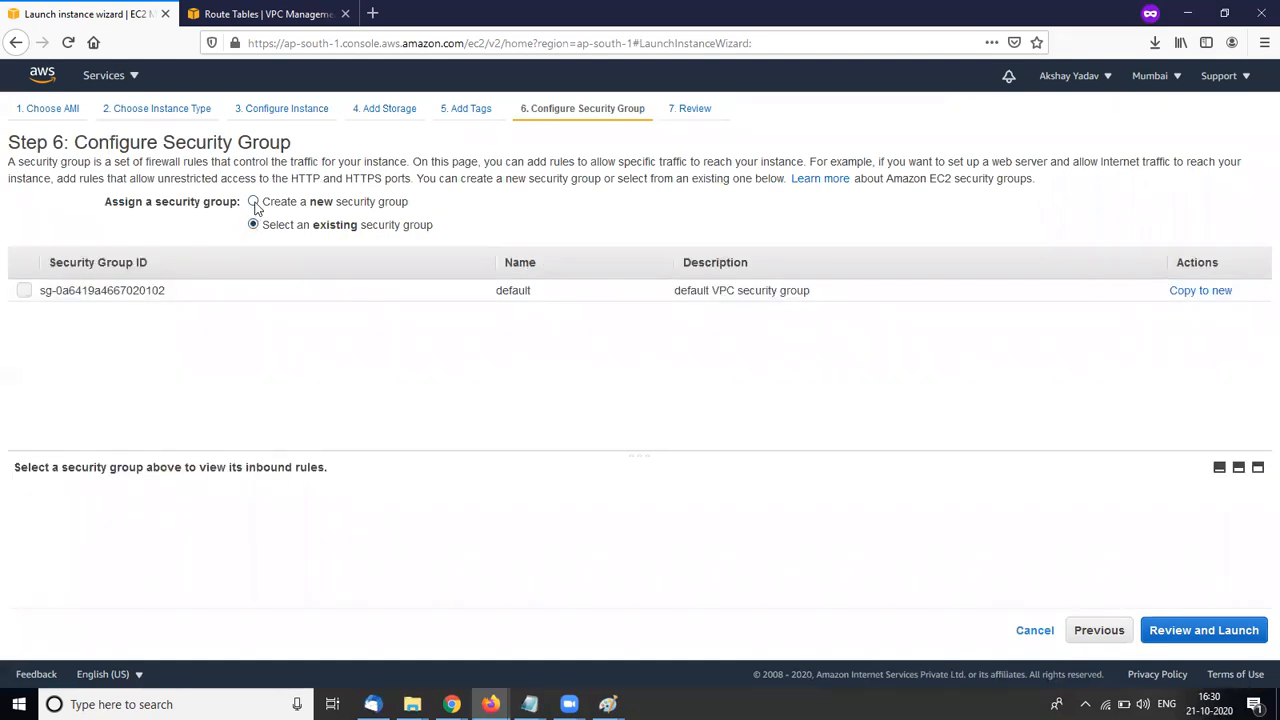
pyautogui.click(253, 202)
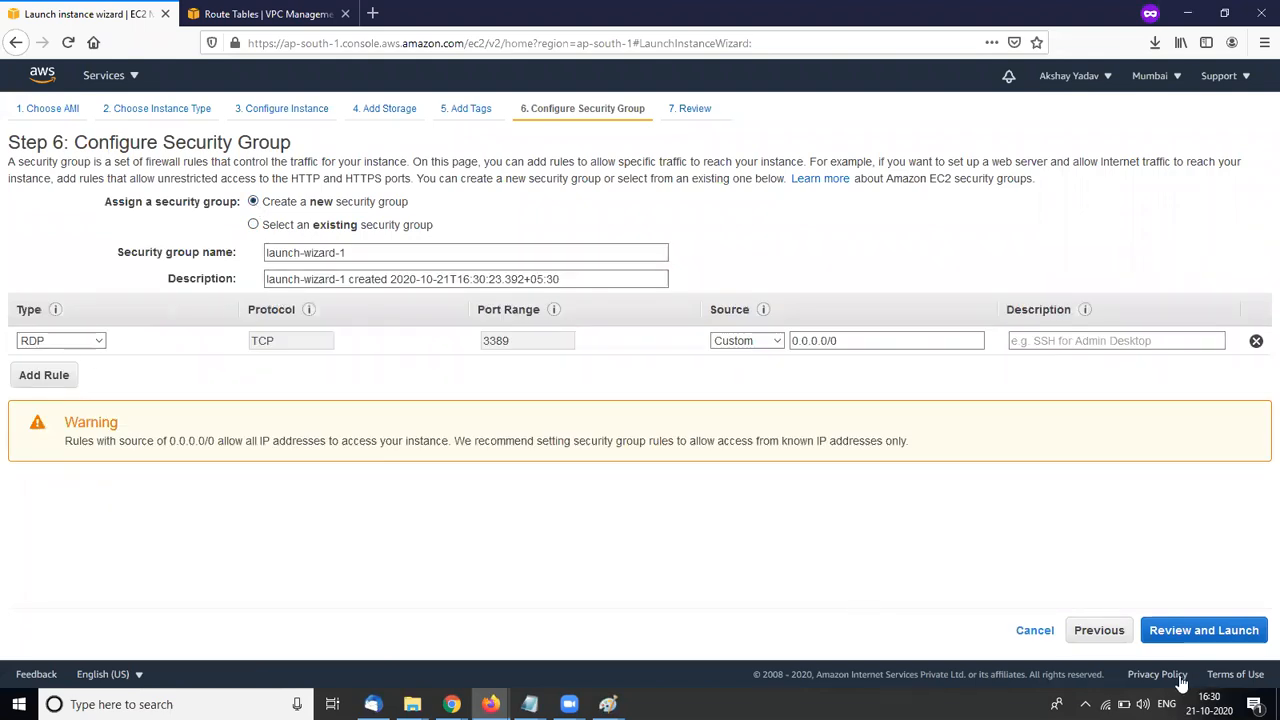
pyautogui.click(1206, 632)
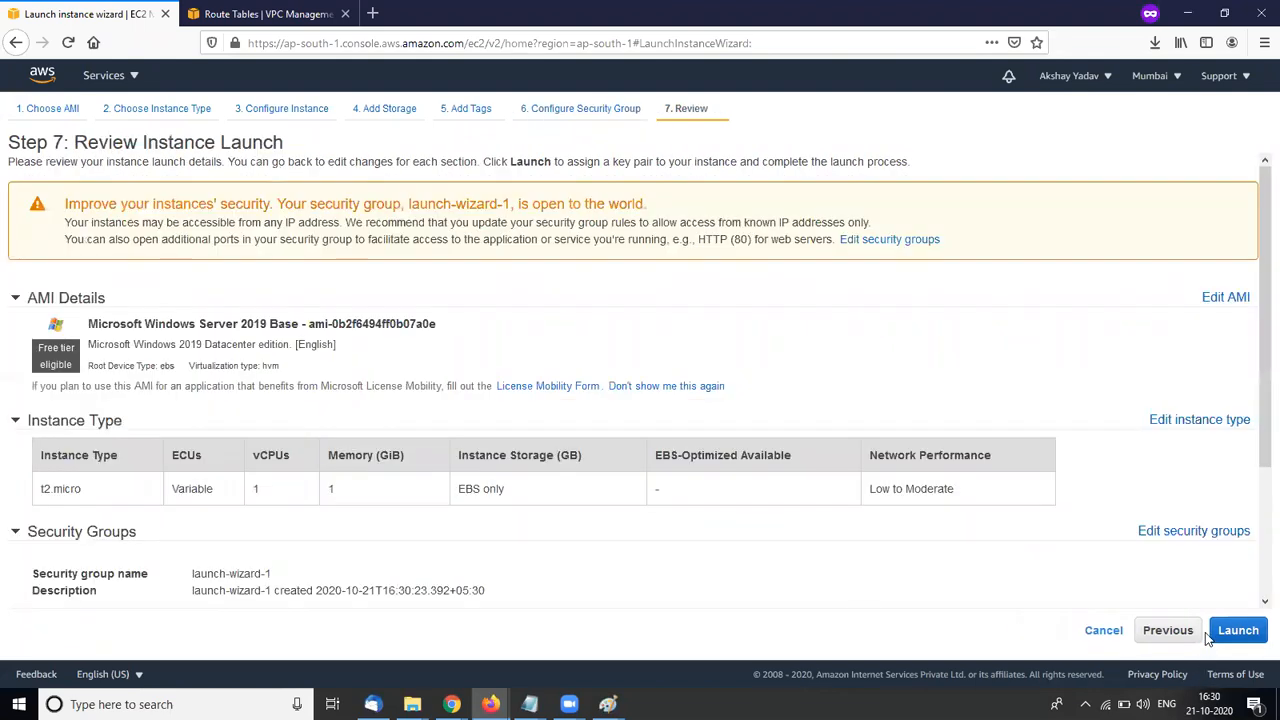
# Launch the private-subnet instance with an existing key pair, acknowledging access to its private key file
pyautogui.click(1228, 636)
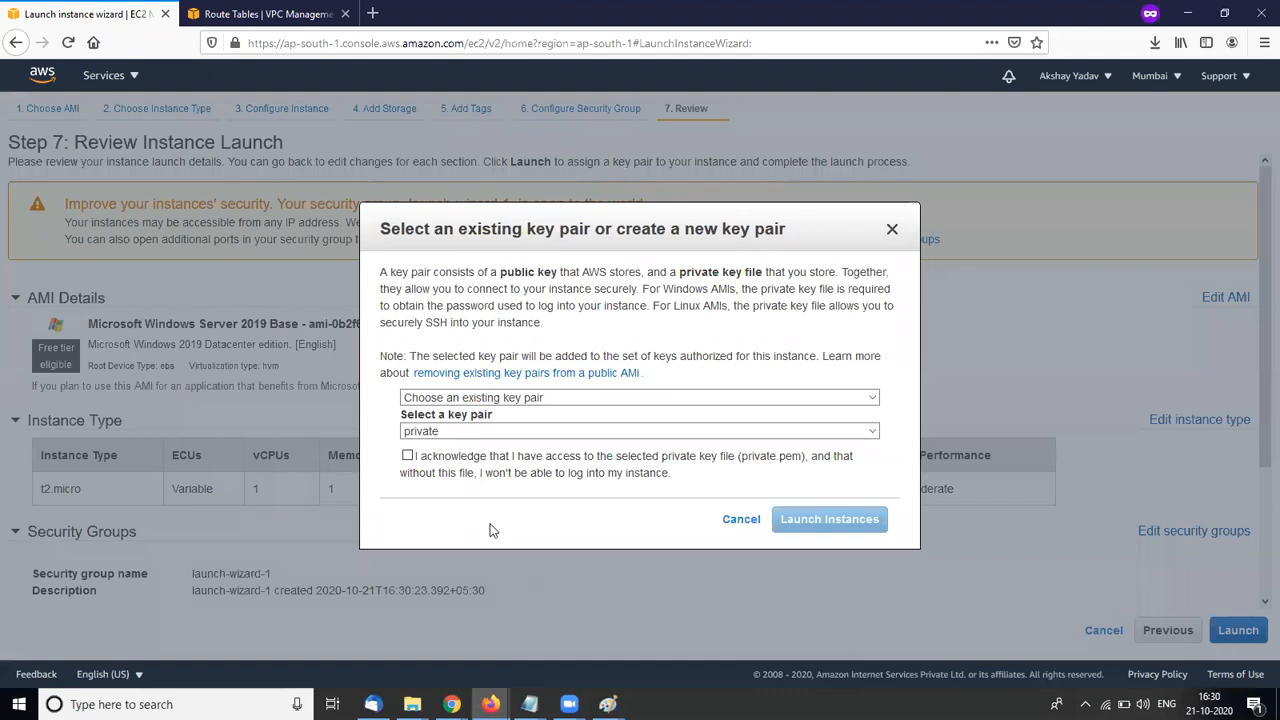
pyautogui.click(408, 456)
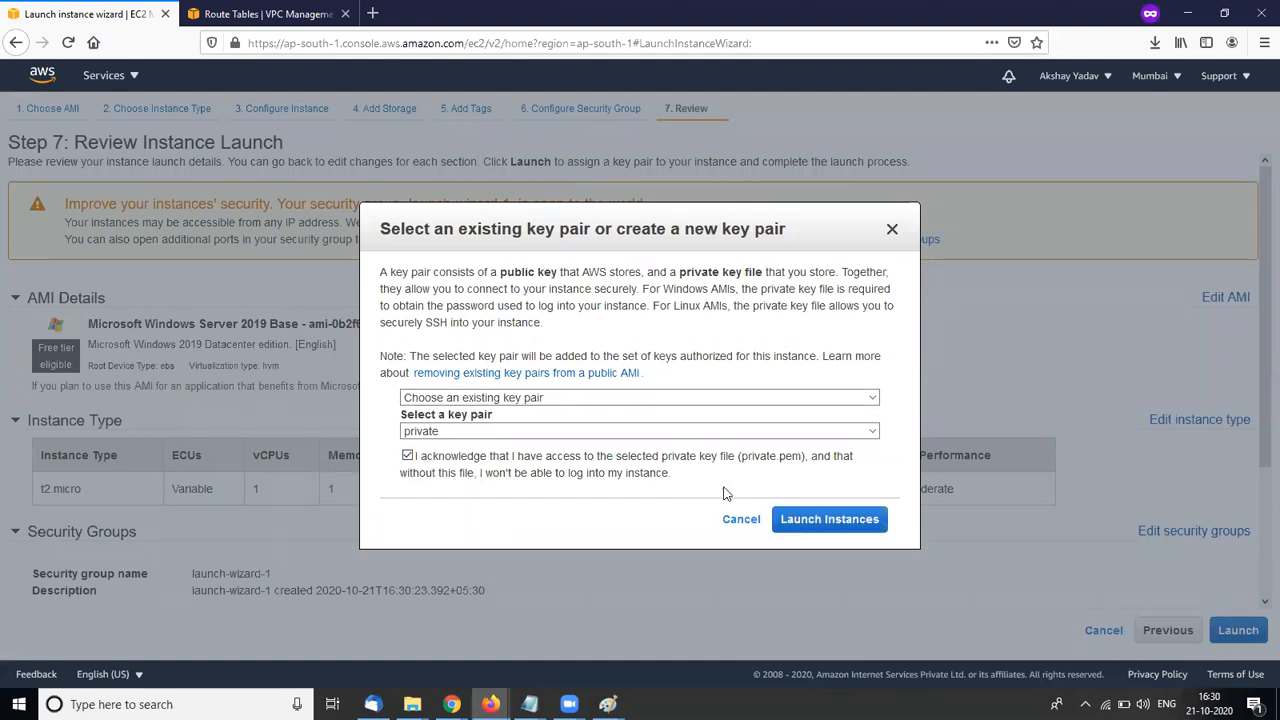
pyautogui.click(832, 435)
pyautogui.click(821, 470)
pyautogui.click(835, 520)
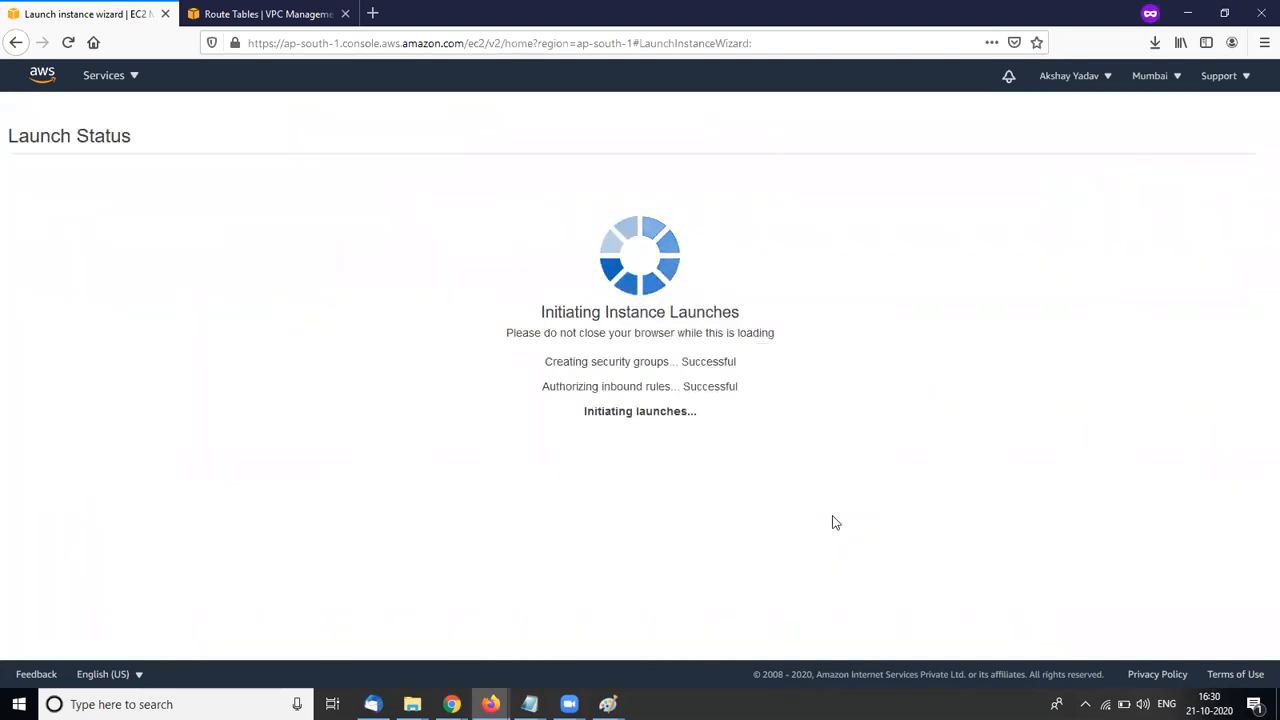
# View the launched instance in the instances list, clear the instance ID filter, and examine its status and public IP columns
pyautogui.click(406, 229)
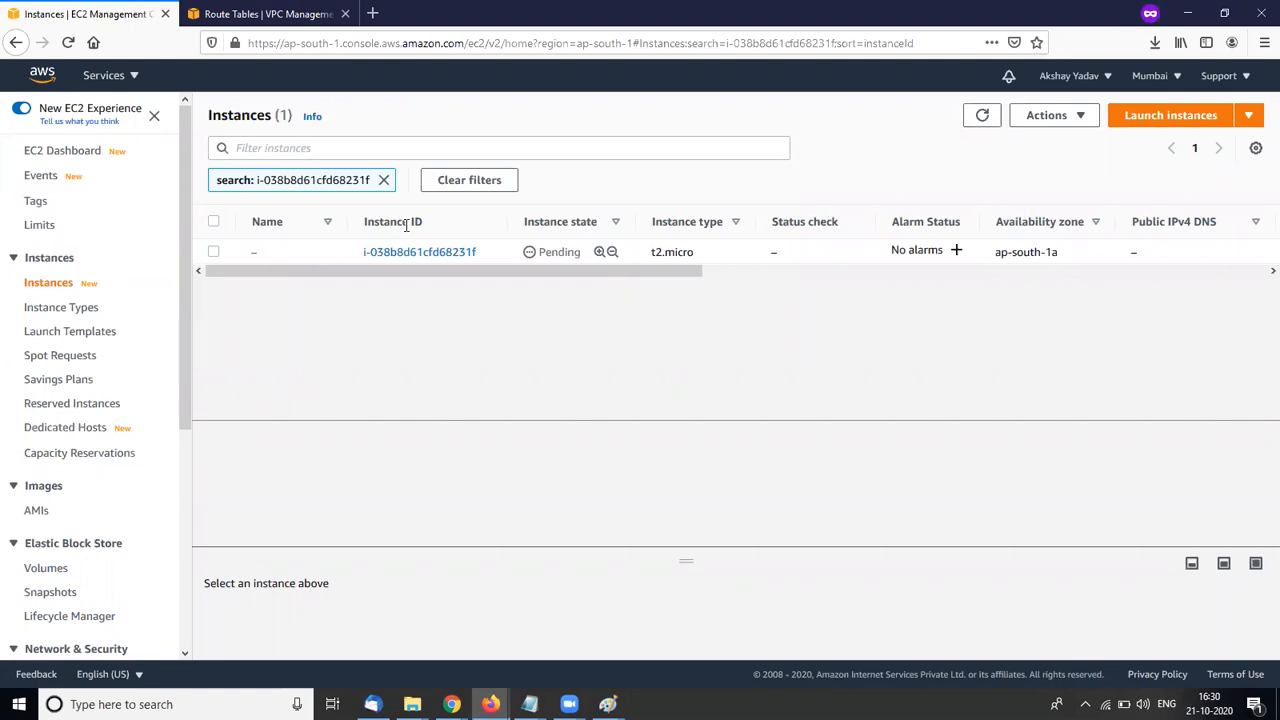
pyautogui.hscroll(1, 391, 272)
pyautogui.moveTo(391, 277); pyautogui.dragTo(277, 270)
pyautogui.moveTo(397, 272); pyautogui.dragTo(287, 270)
pyautogui.moveTo(408, 270); pyautogui.dragTo(390, 212)
pyautogui.click(384, 180)
pyautogui.moveTo(277, 240); pyautogui.dragTo(586, 230)
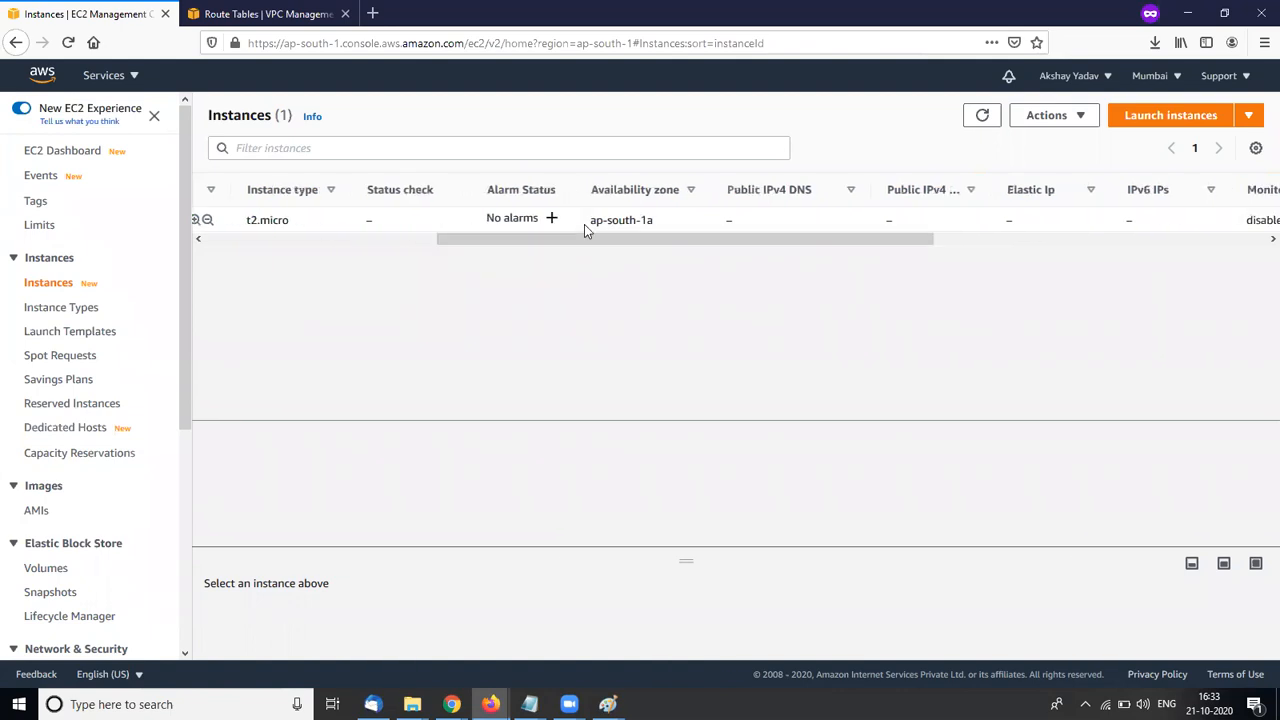
pyautogui.moveTo(750, 240); pyautogui.dragTo(195, 226)
# Select the running instance, enlarge its details, and examine its public and private IPv4 addresses
pyautogui.click(212, 221)
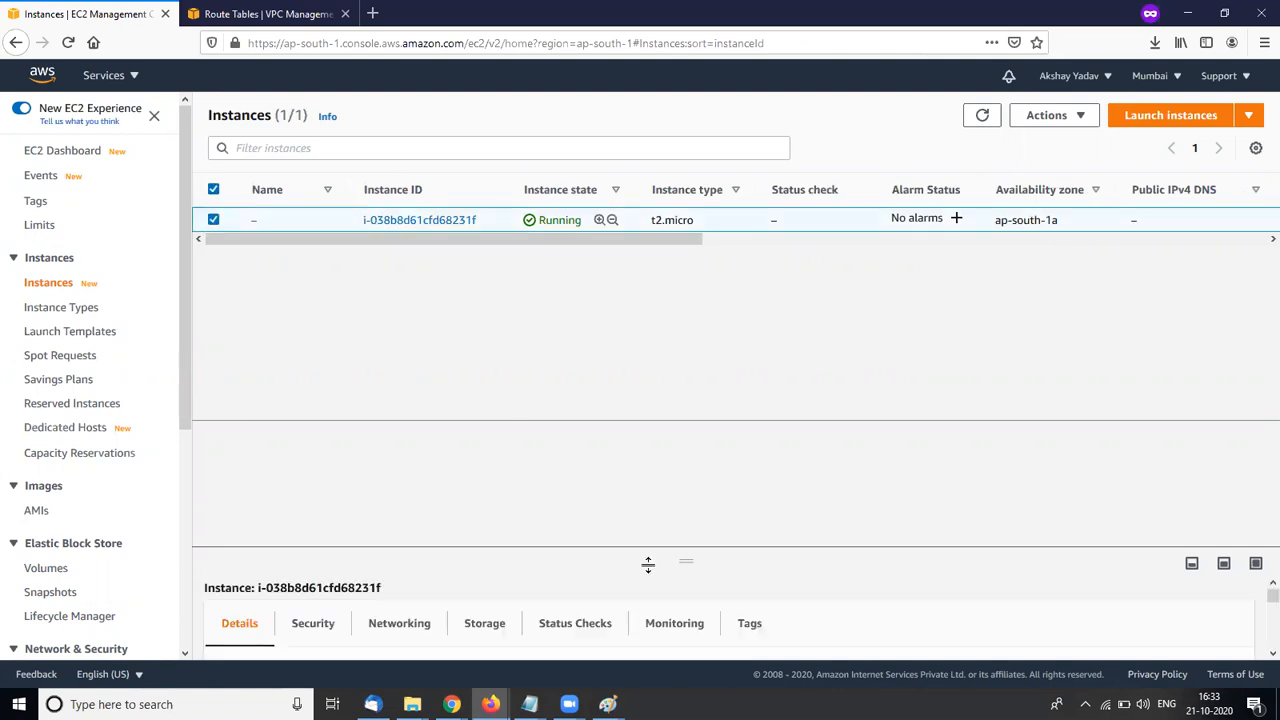
pyautogui.click(1223, 565)
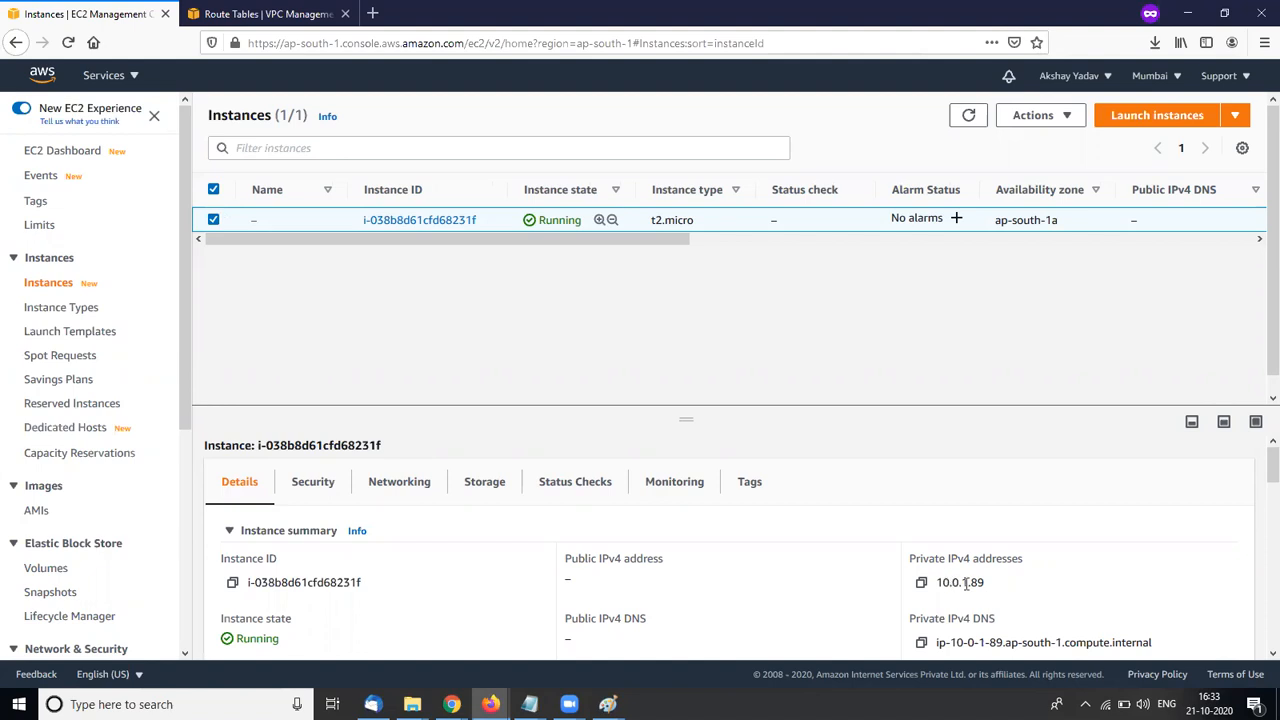
pyautogui.moveTo(966, 582); pyautogui.dragTo(935, 583)
pyautogui.click(895, 603)
pyautogui.moveTo(480, 243); pyautogui.dragTo(471, 246)
# Start launching a second instance from the free-tier Microsoft Windows Server 2019 Base AMI
pyautogui.click(1143, 118)
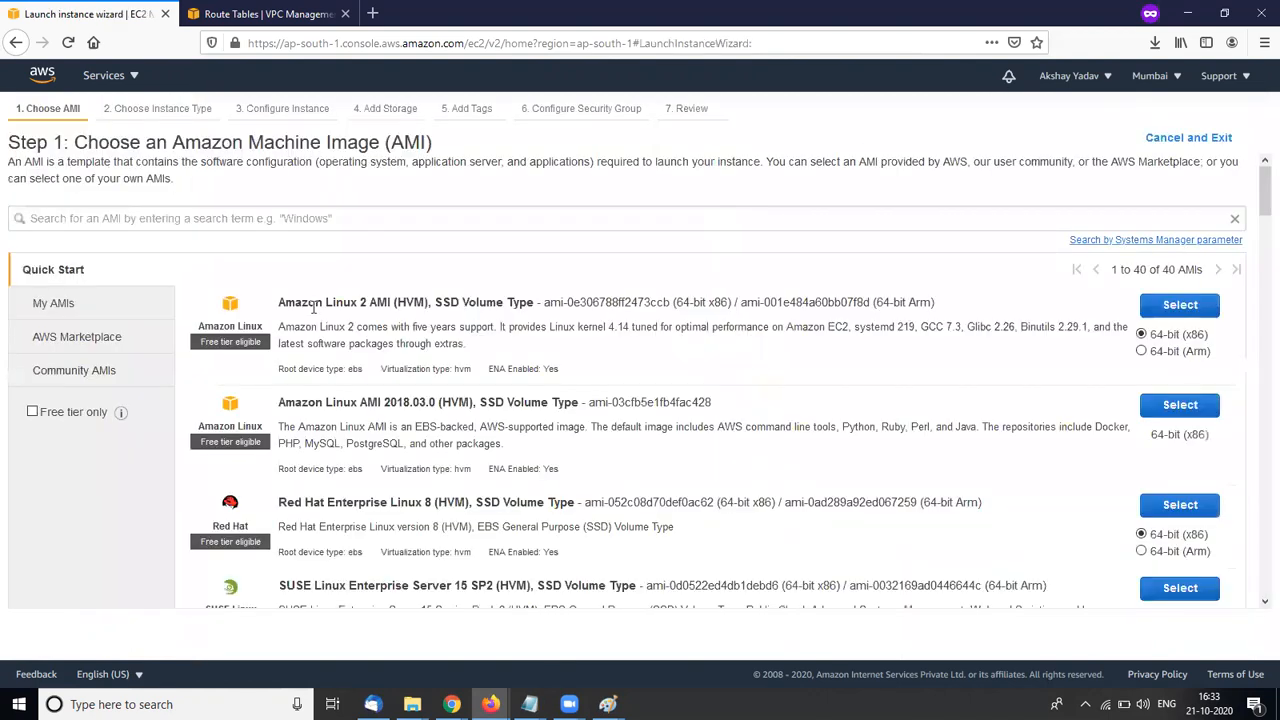
pyautogui.click(48, 416)
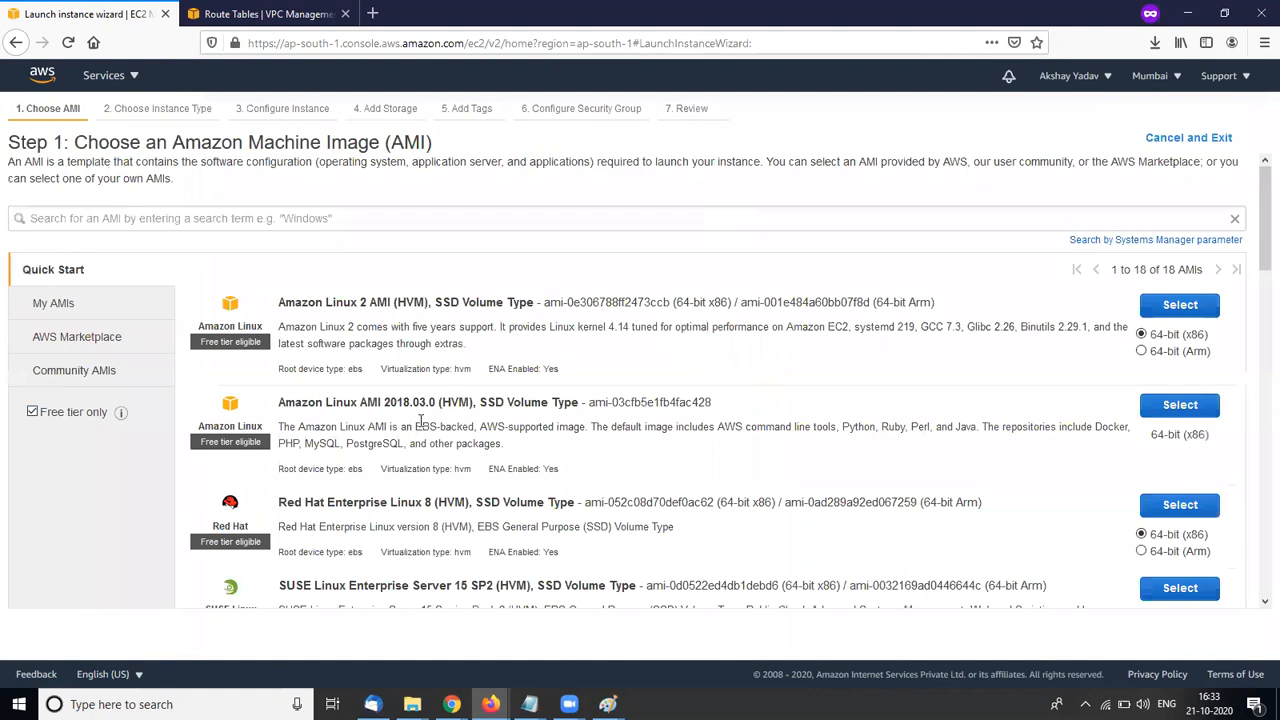
pyautogui.scroll(-2, 410, 428)
pyautogui.scroll(-1, 740, 466)
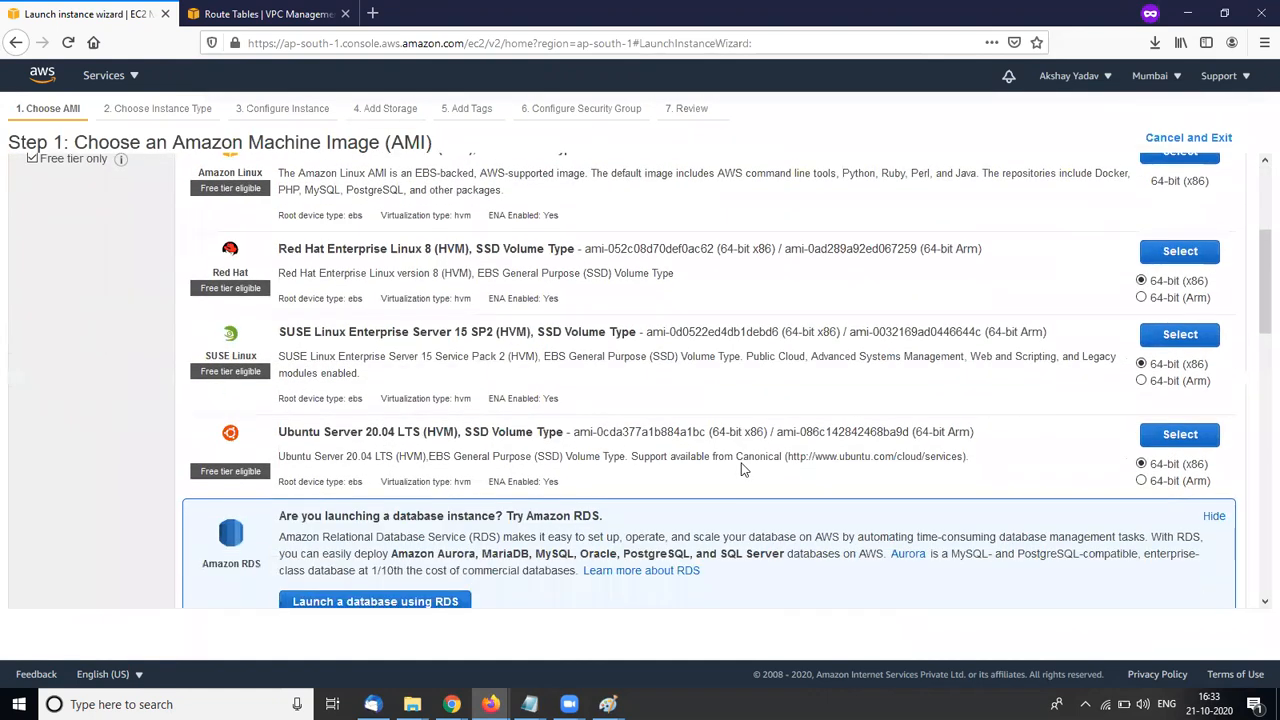
pyautogui.scroll(-2, 814, 460)
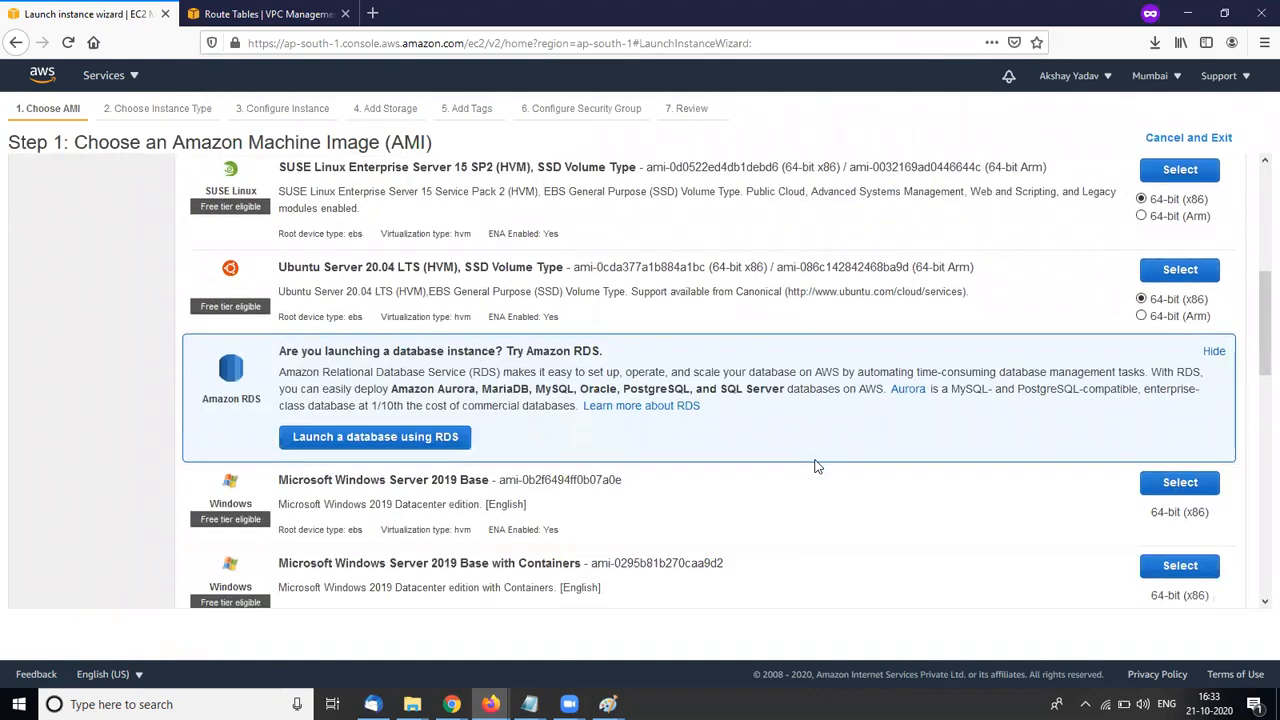
pyautogui.click(1178, 412)
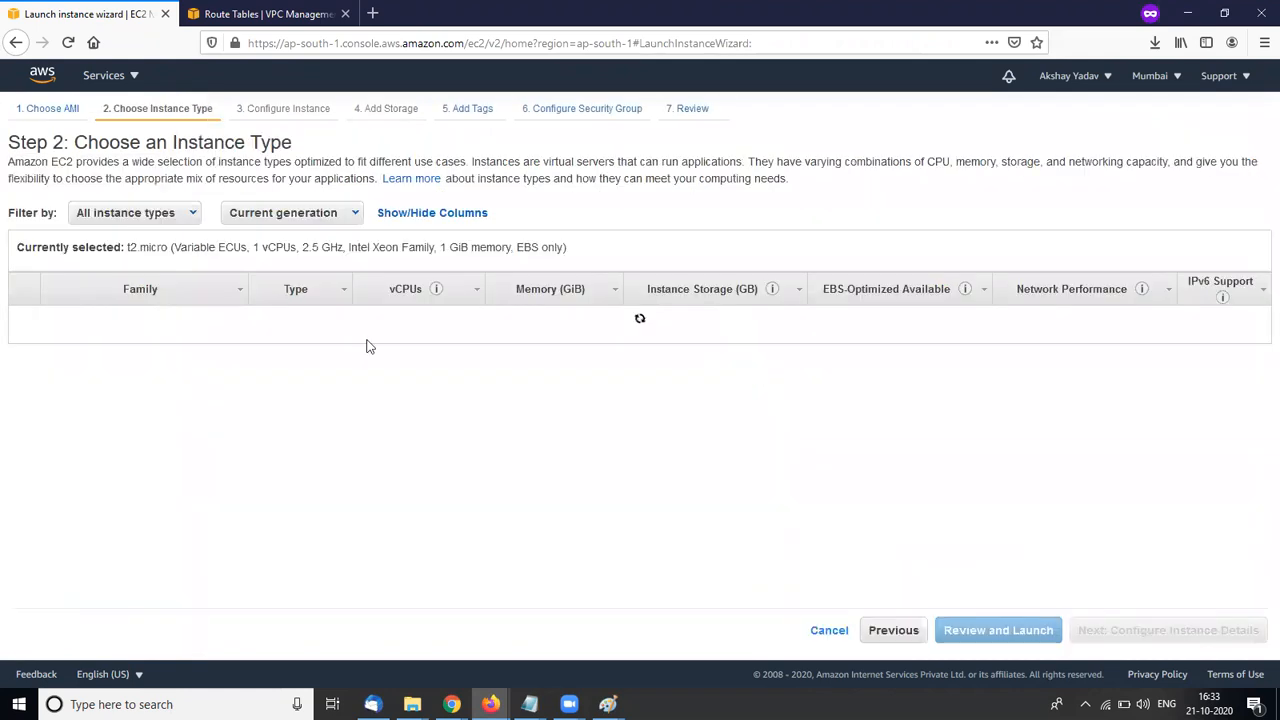
# Keep the t2.micro type, set the second instance's subnet to Public, and enable Auto-assign Public IP
pyautogui.click(1186, 638)
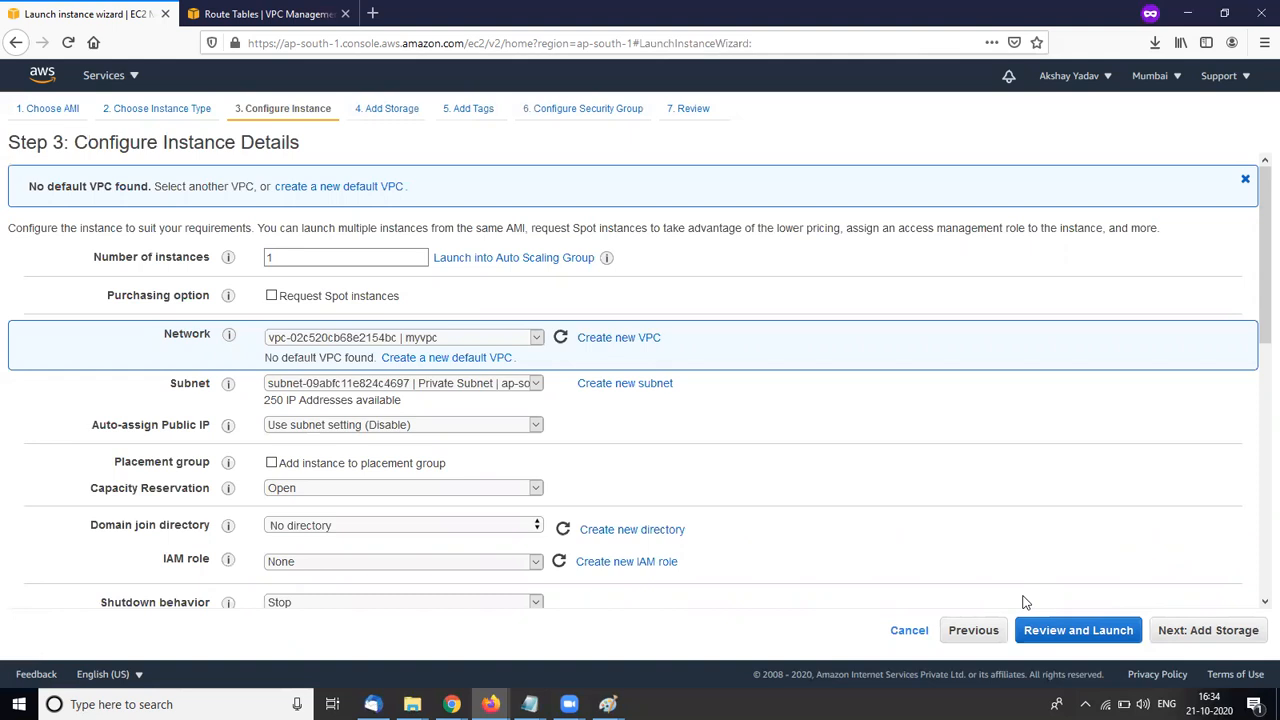
pyautogui.click(428, 388)
pyautogui.click(432, 422)
pyautogui.click(434, 428)
pyautogui.click(401, 472)
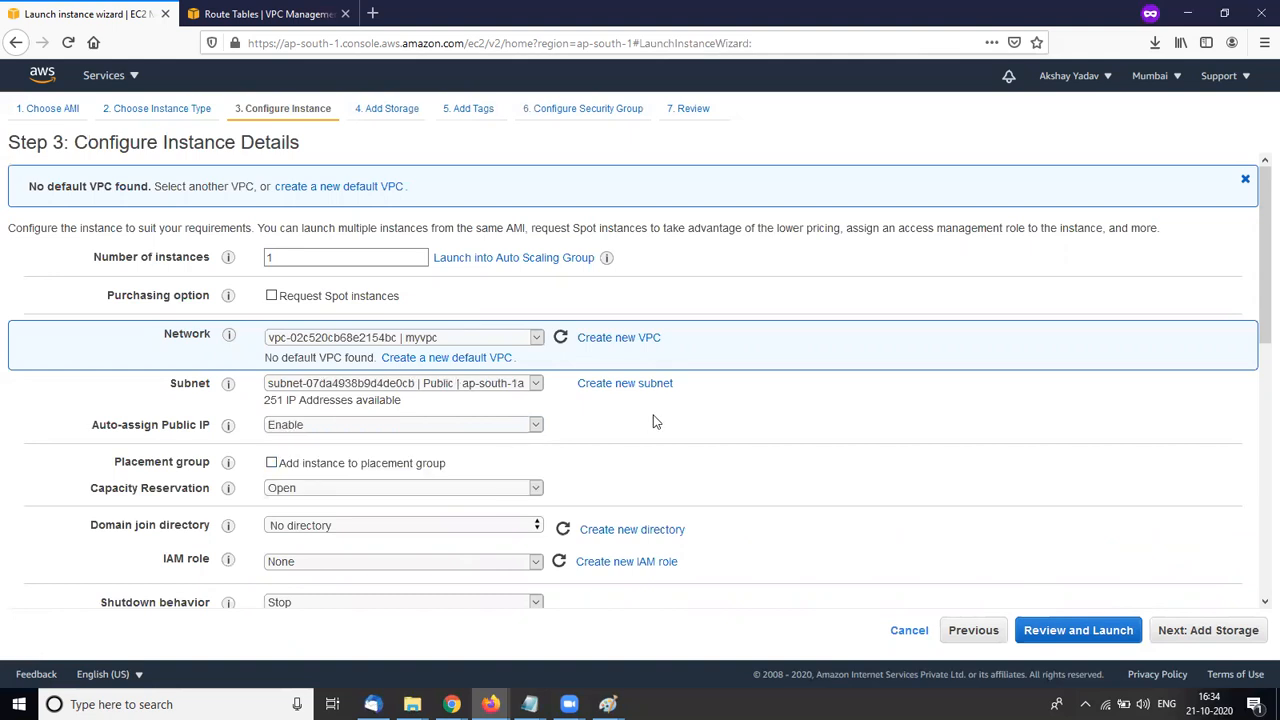
# Keep the default storage, tags and security group for the second instance and proceed to the launch review
pyautogui.scroll(-2, 651, 420)
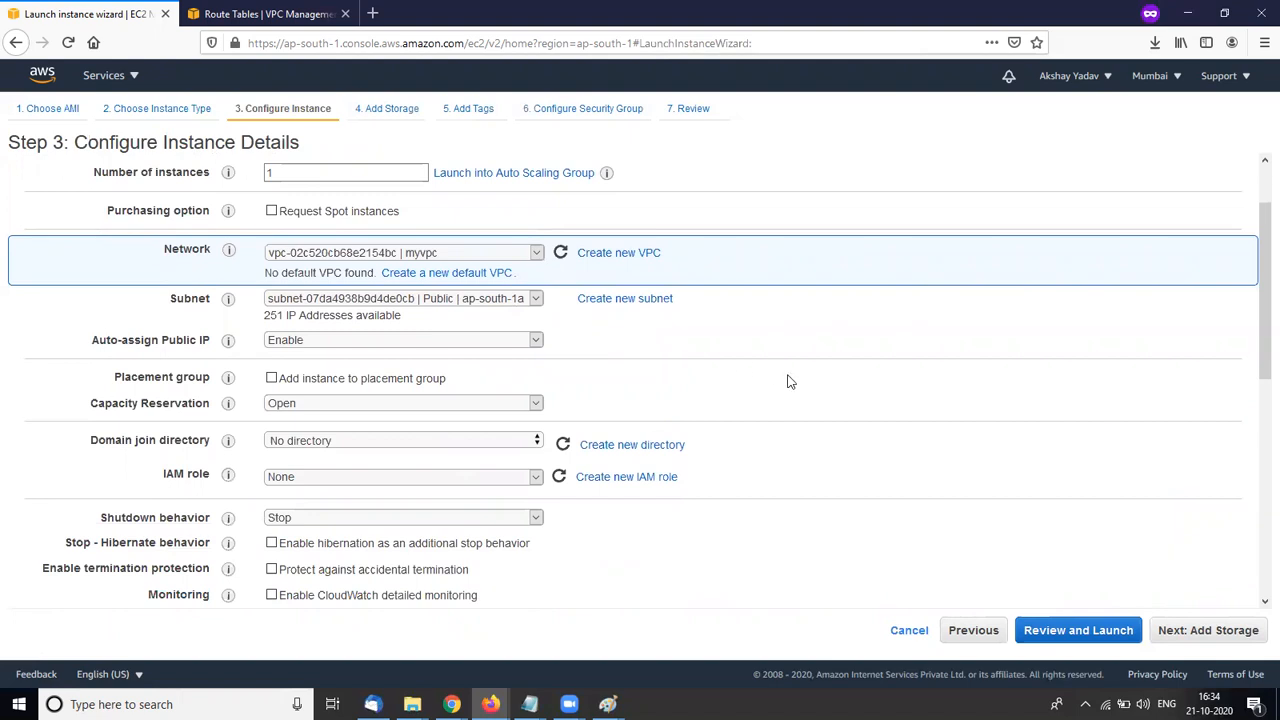
pyautogui.click(1191, 638)
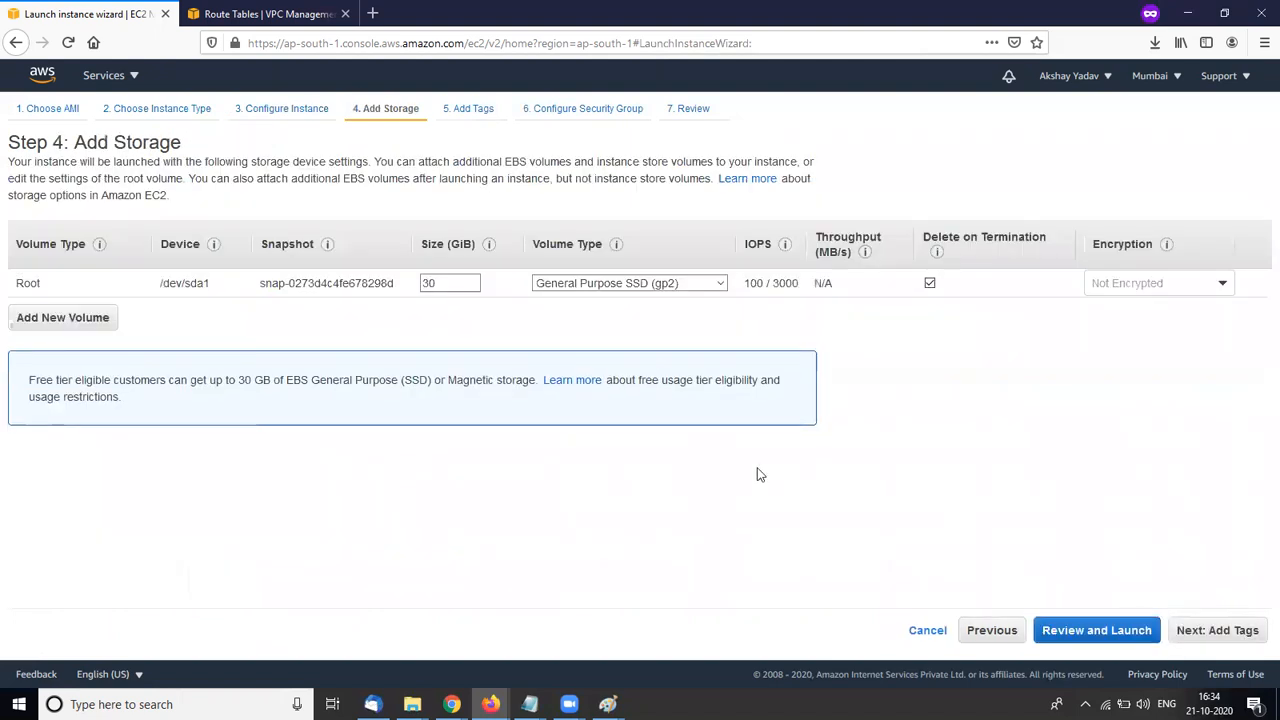
pyautogui.click(1193, 636)
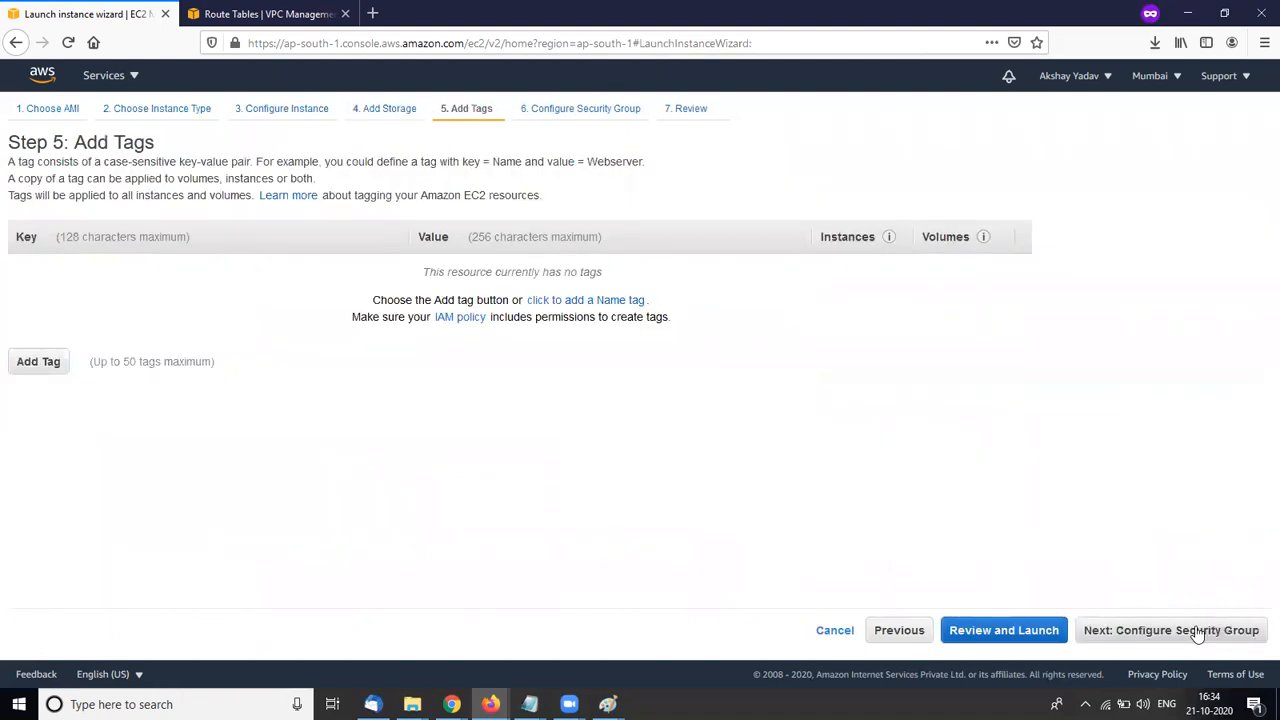
pyautogui.click(1197, 636)
pyautogui.click(1200, 630)
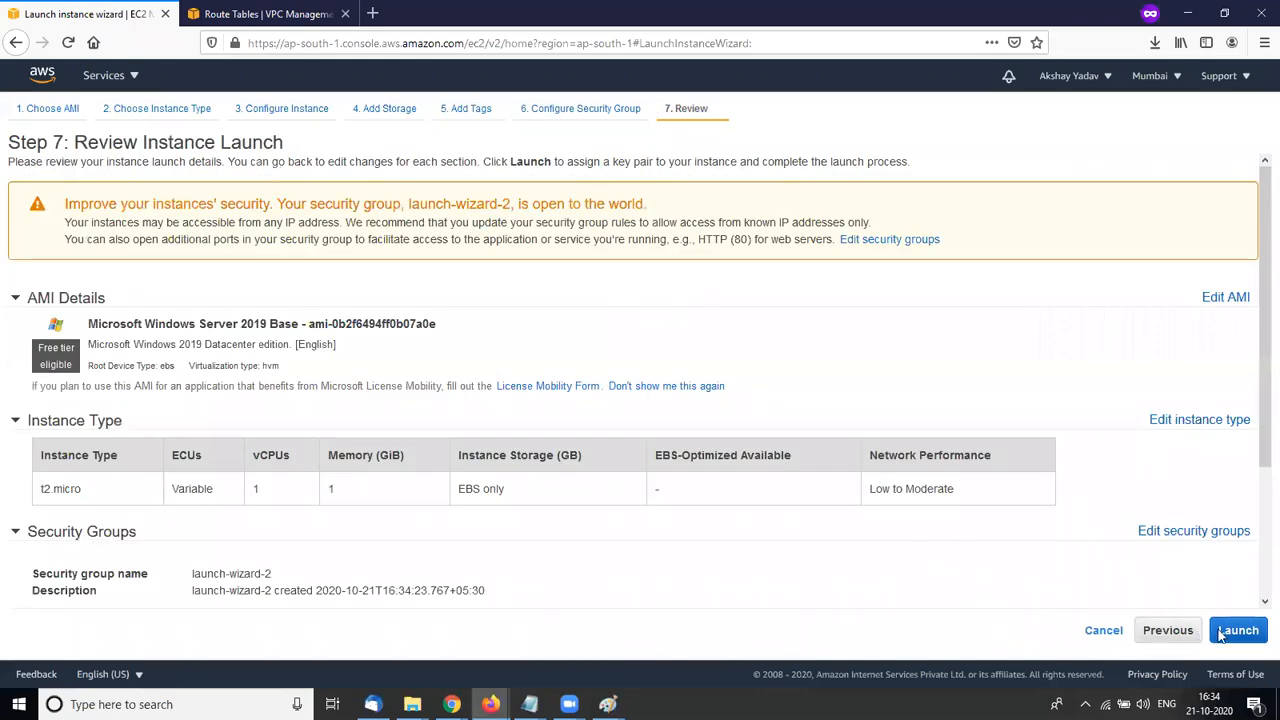
# Launch the second instance with the existing testaws1 key pair, acknowledging access to its private key file
pyautogui.click(1224, 633)
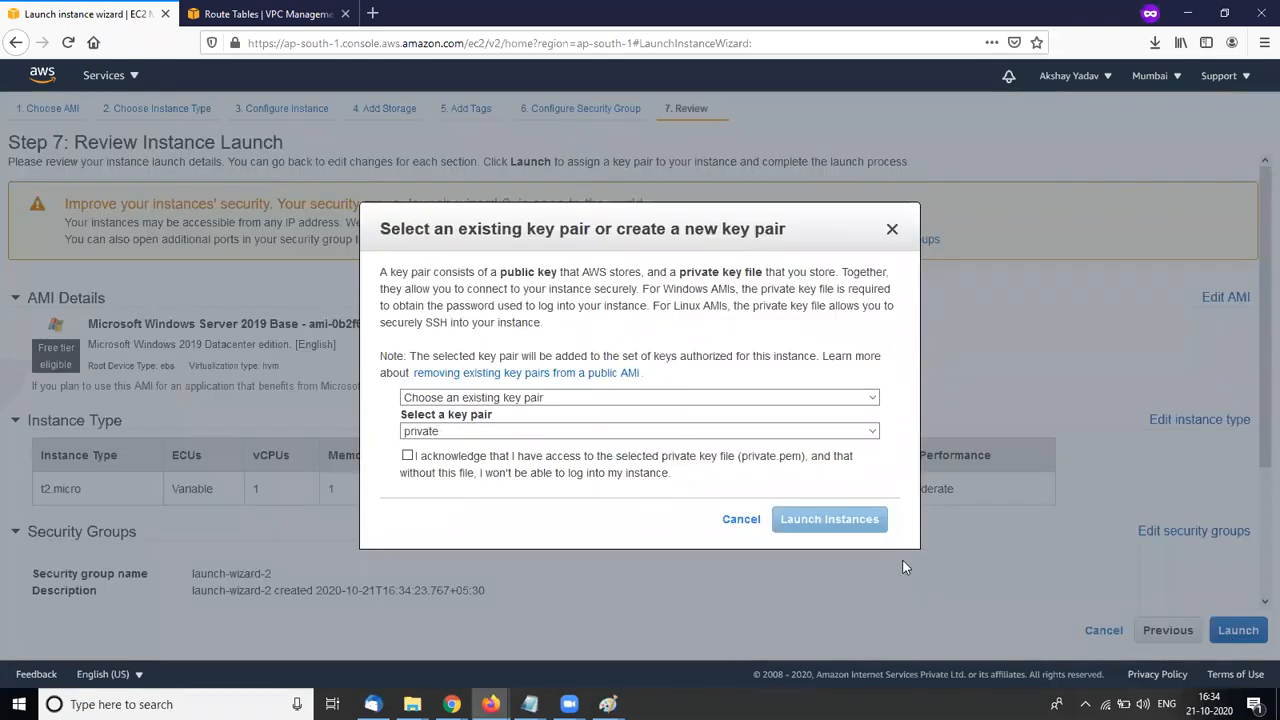
pyautogui.click(520, 431)
pyautogui.click(505, 466)
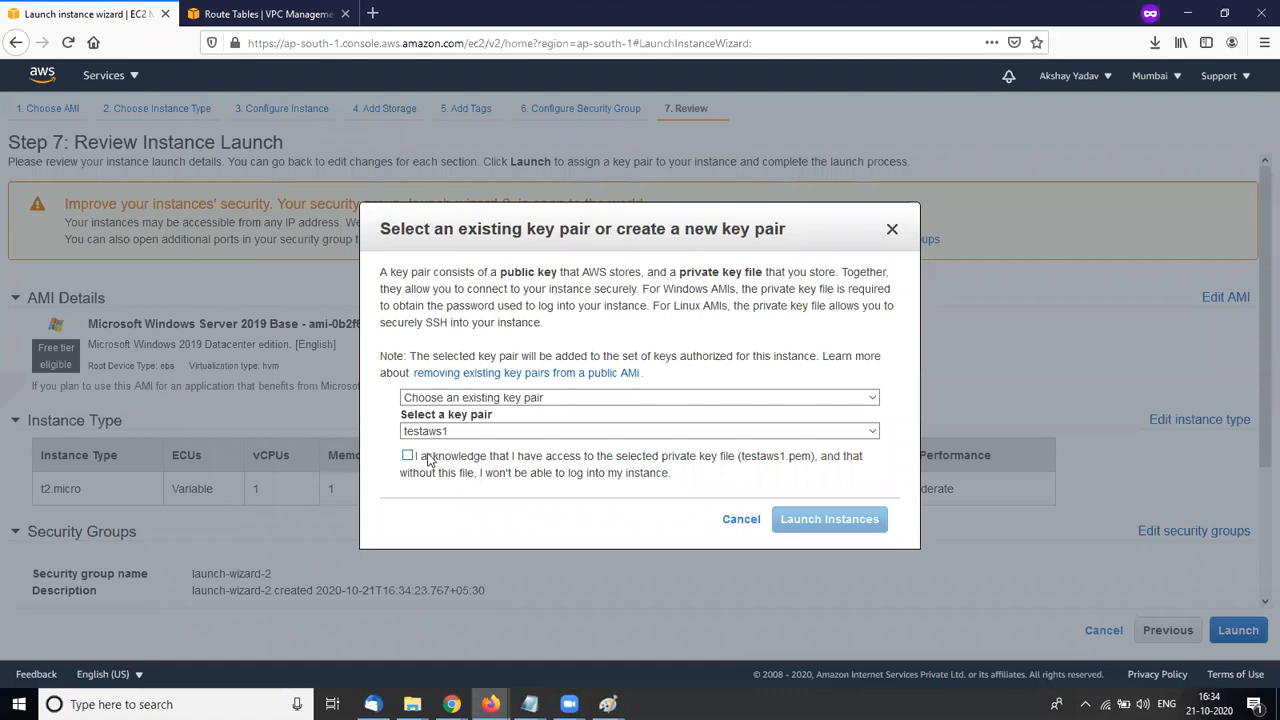
pyautogui.click(430, 460)
pyautogui.click(791, 529)
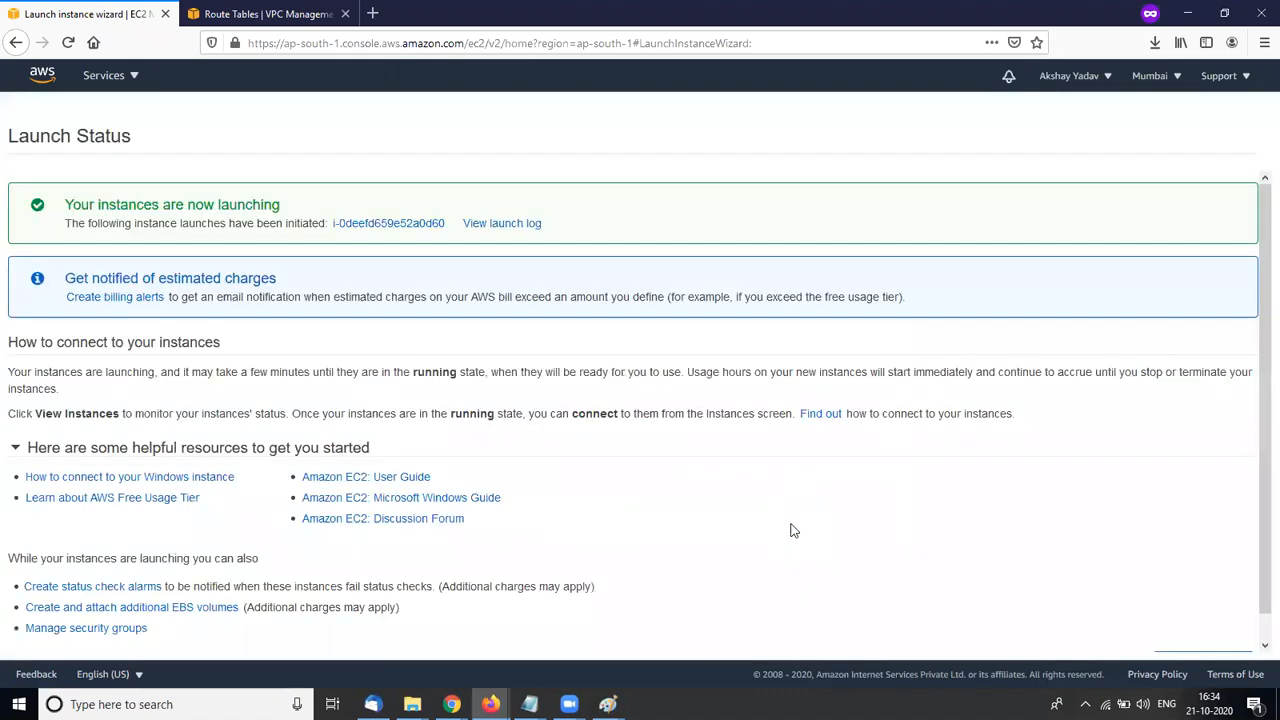
# View the new instance in the instances list, clear the ID filter, and compare both instances' public IPv4 addresses, ending with the private instance selected
pyautogui.click(408, 230)
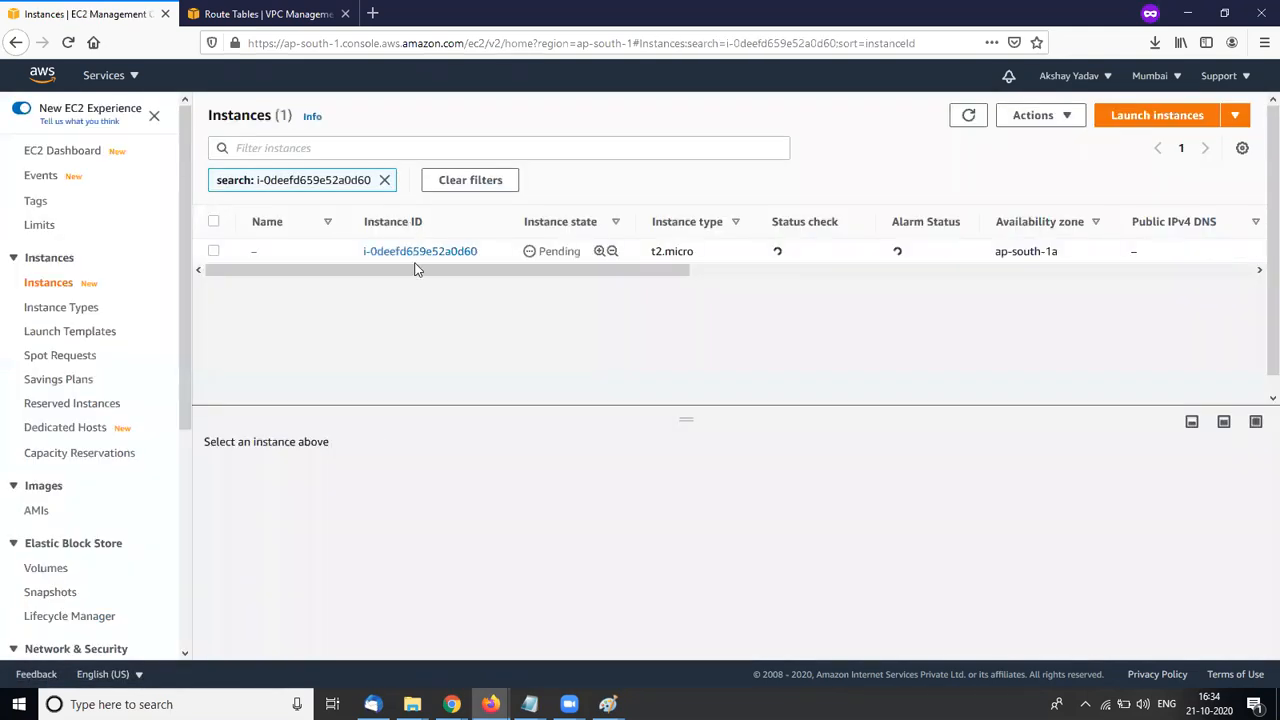
pyautogui.click(384, 180)
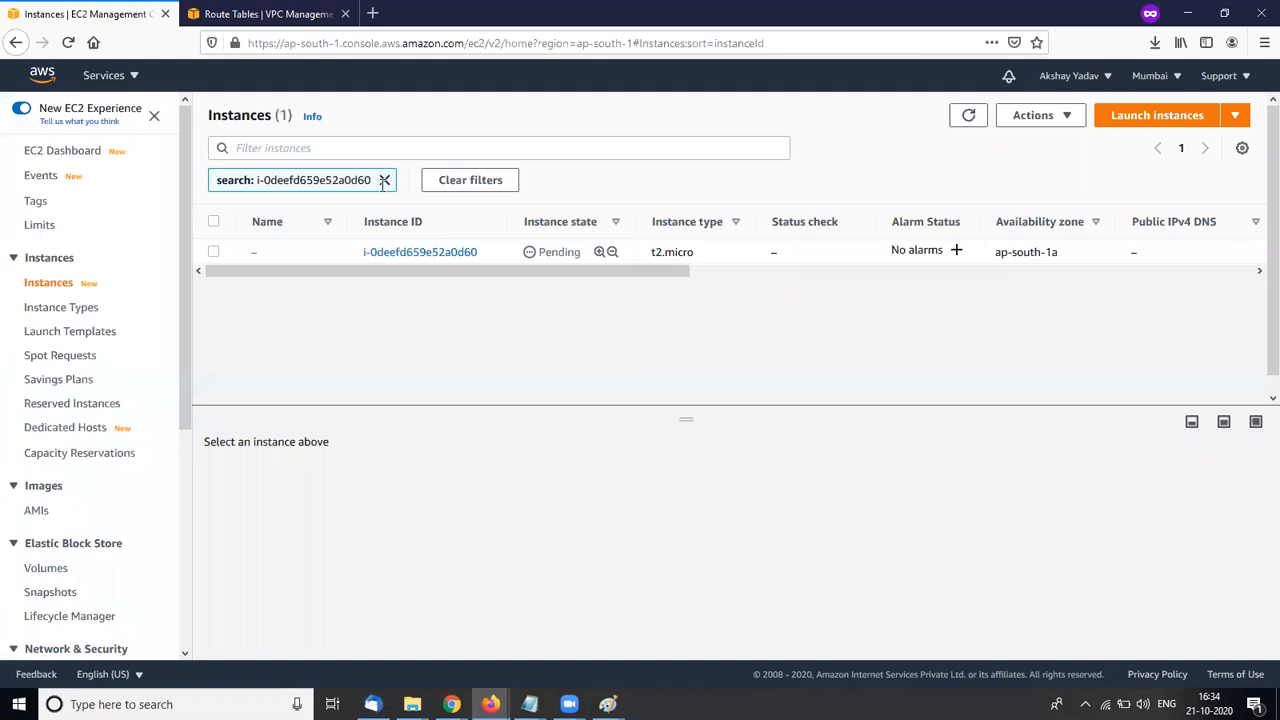
pyautogui.moveTo(371, 268); pyautogui.dragTo(628, 262)
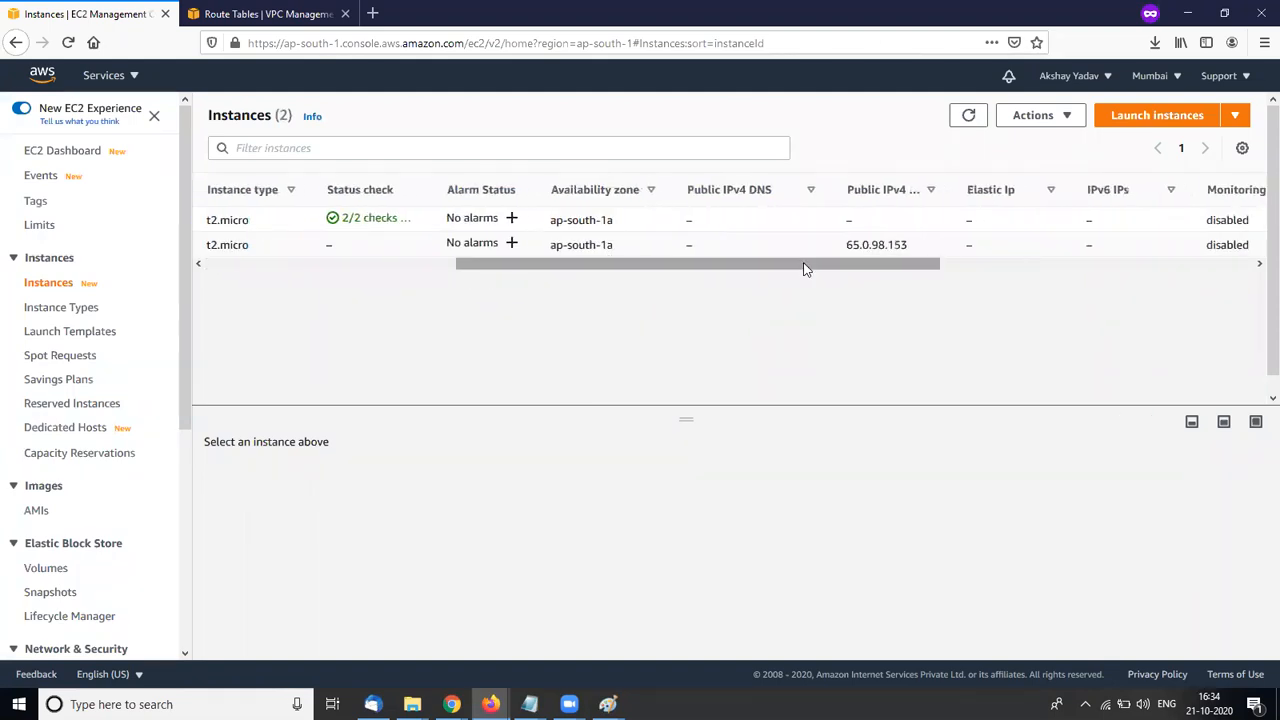
pyautogui.hscroll(2, 829, 270)
pyautogui.moveTo(853, 245); pyautogui.dragTo(791, 245)
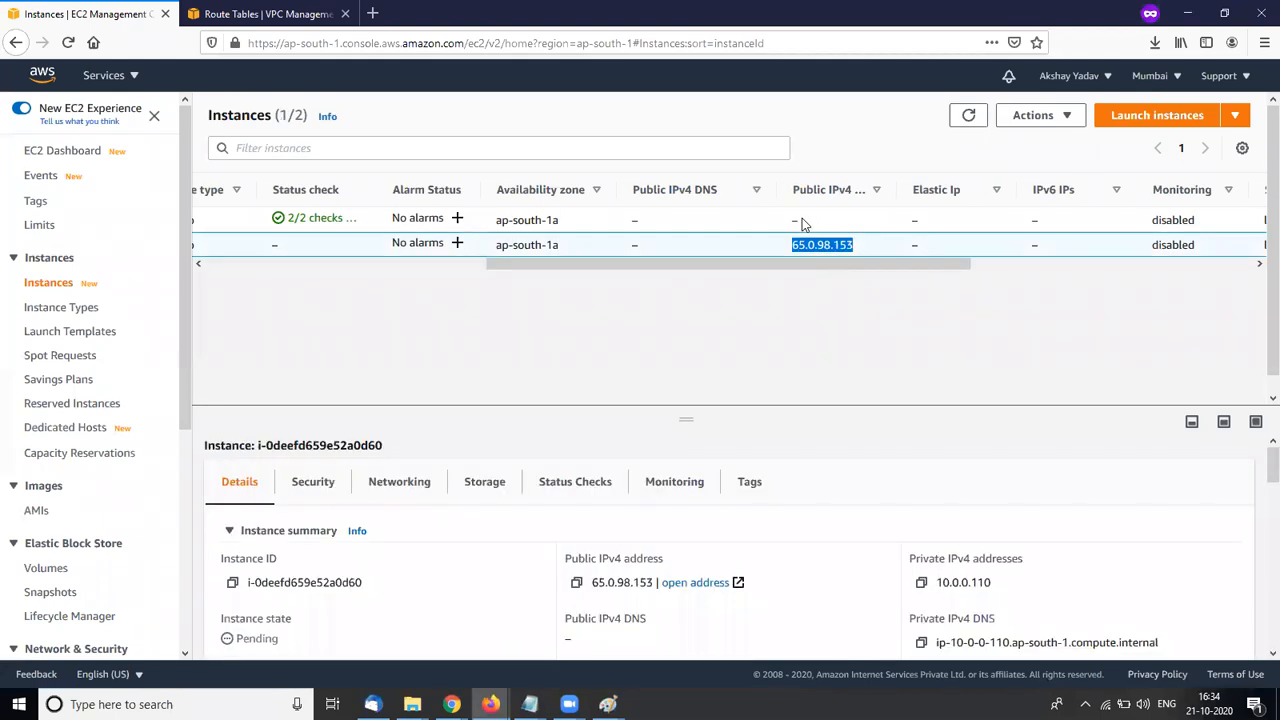
pyautogui.click(802, 224)
pyautogui.moveTo(666, 265); pyautogui.dragTo(384, 266)
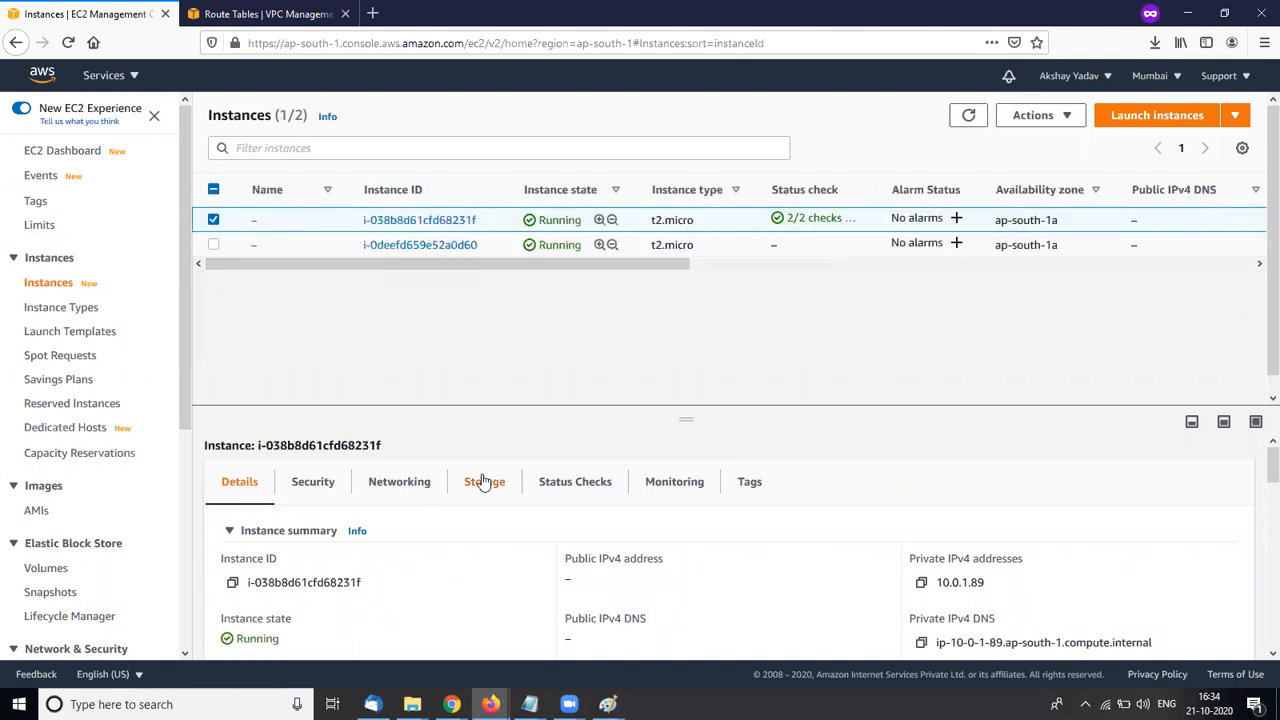
pyautogui.moveTo(614, 266); pyautogui.dragTo(420, 245)
pyautogui.hotkey('alt', 'Tab')
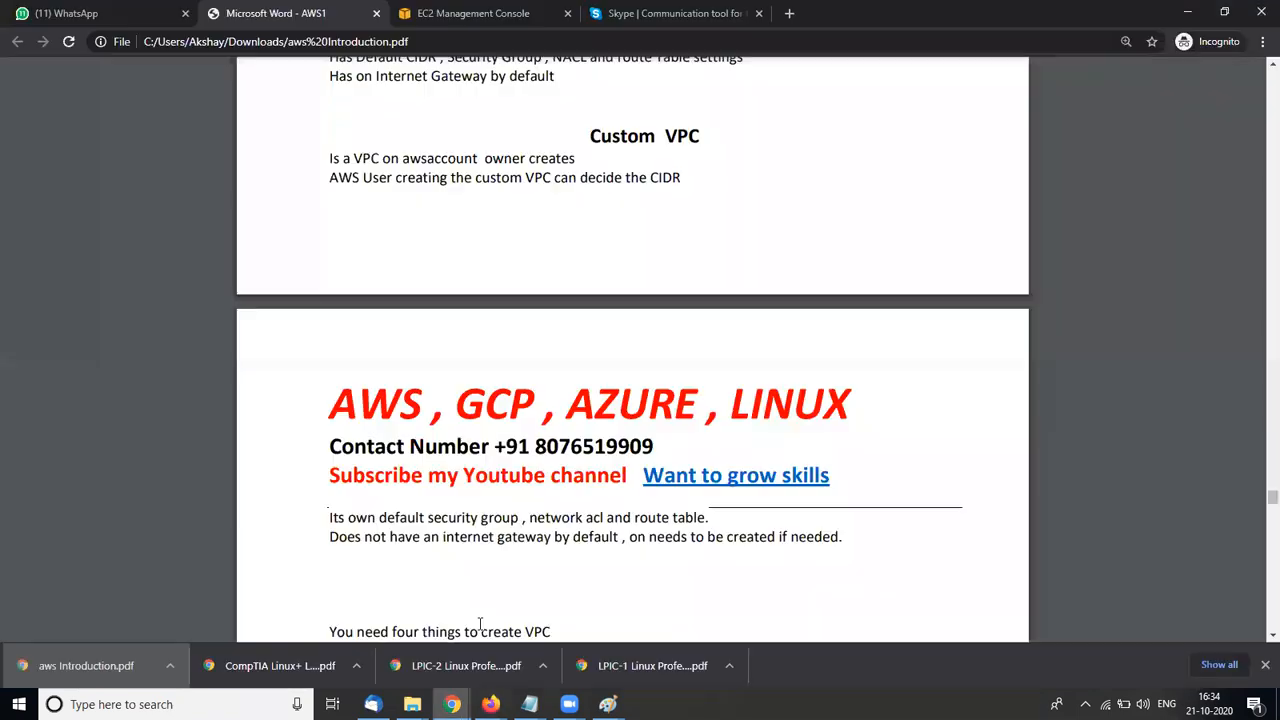
pyautogui.hotkey('alt', 'Tab')
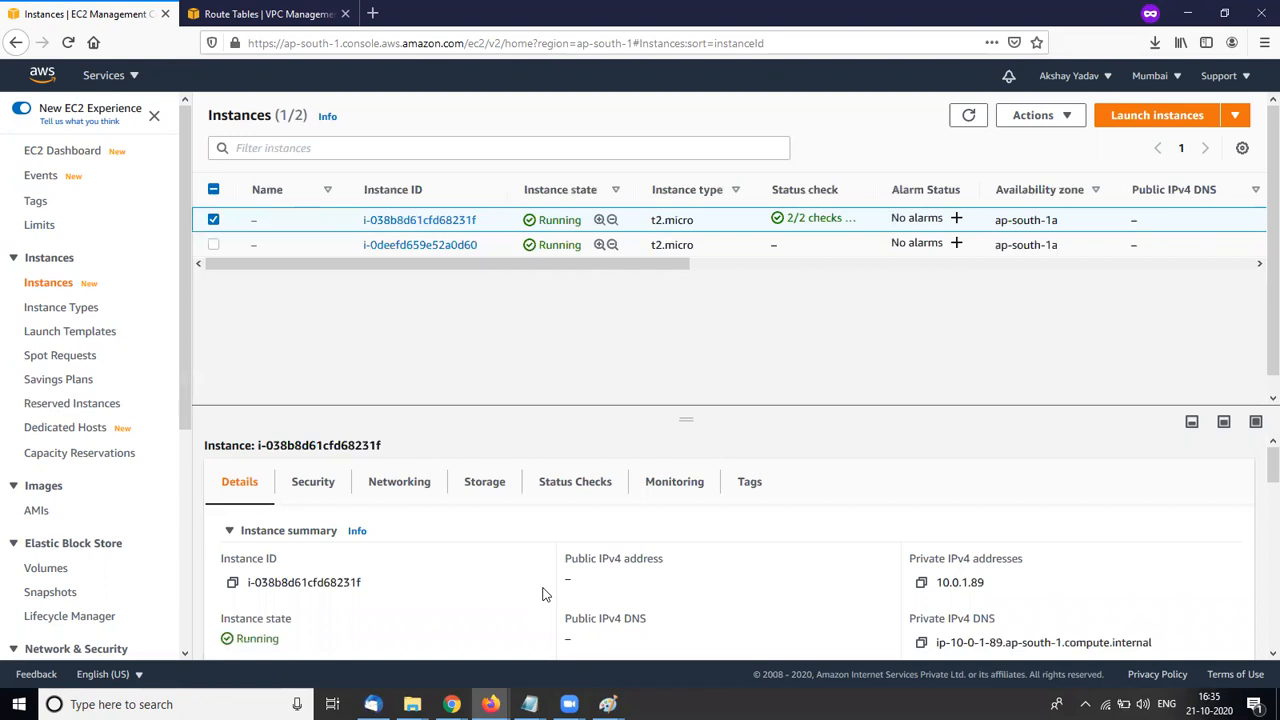
pyautogui.moveTo(272, 263)
pyautogui.mouseDown()
pyautogui.moveTo(296, 268)
pyautogui.moveTo(251, 260)
pyautogui.mouseUp()
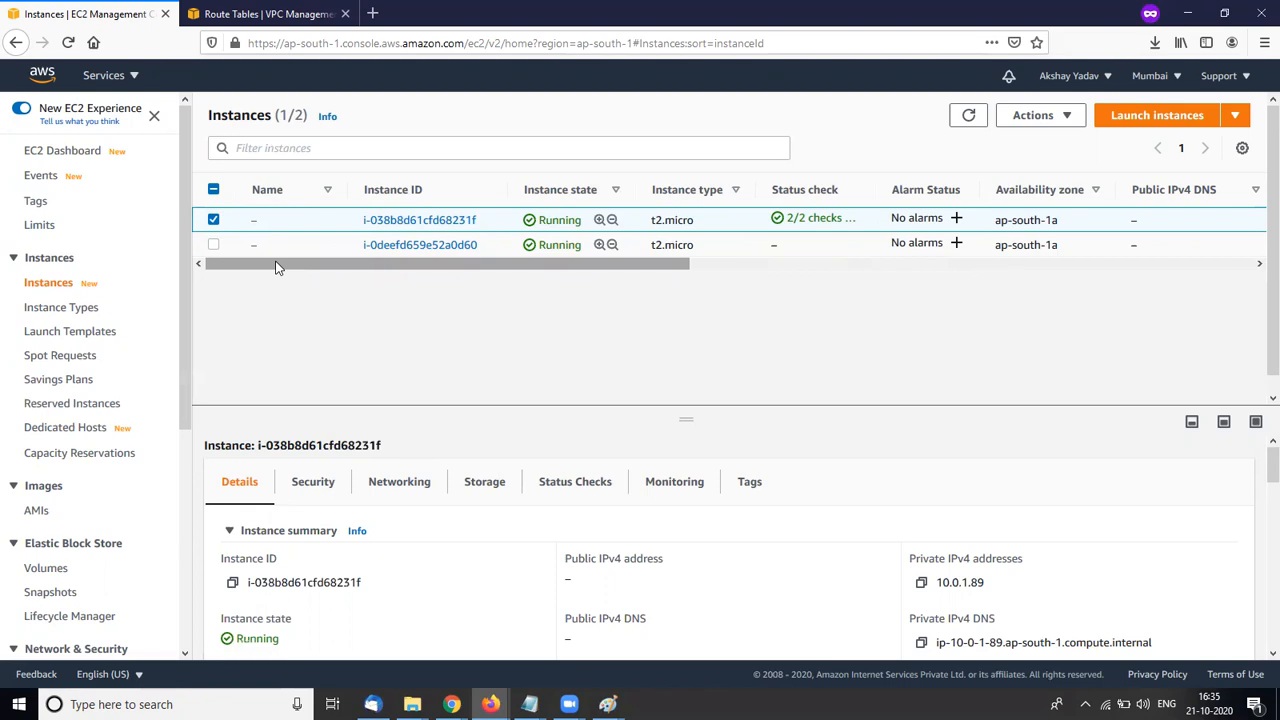
pyautogui.moveTo(461, 262); pyautogui.dragTo(400, 258)
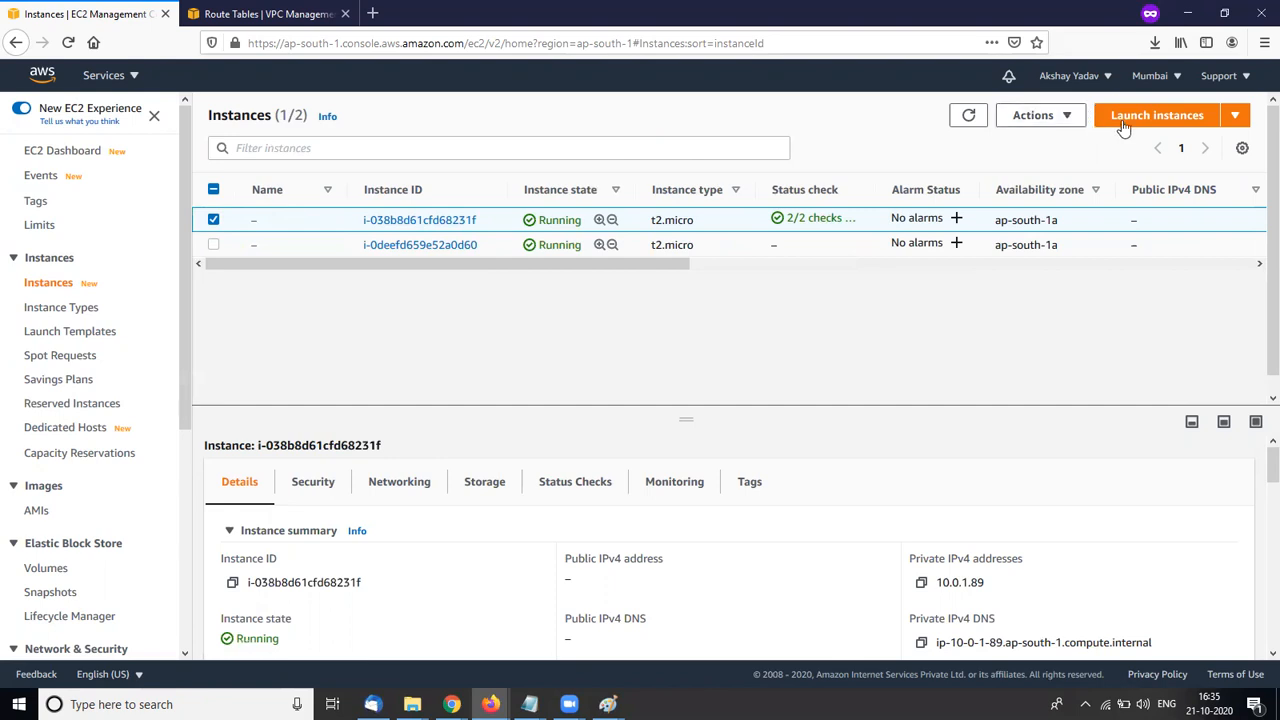
# Open the RDP client connection options for the selected private instance and save its remote desktop file, 10.0.1.89.rdp
pyautogui.click(1060, 115)
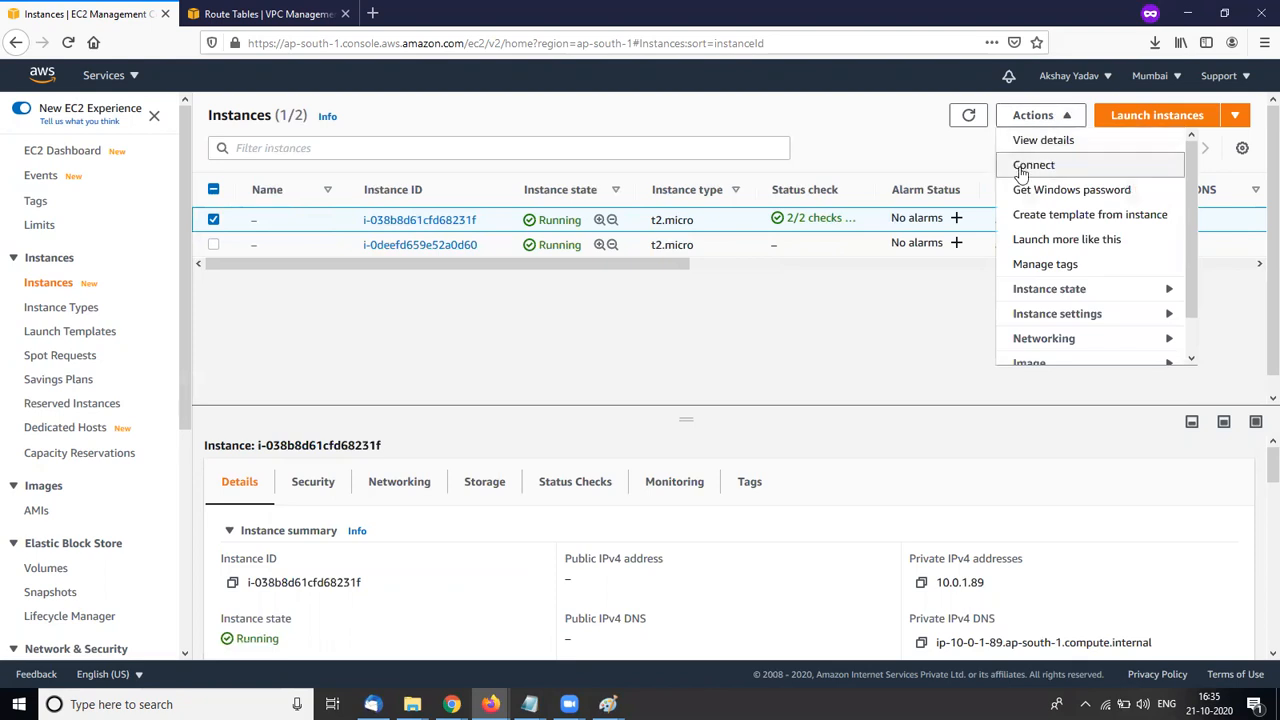
pyautogui.click(1020, 168)
pyautogui.click(249, 258)
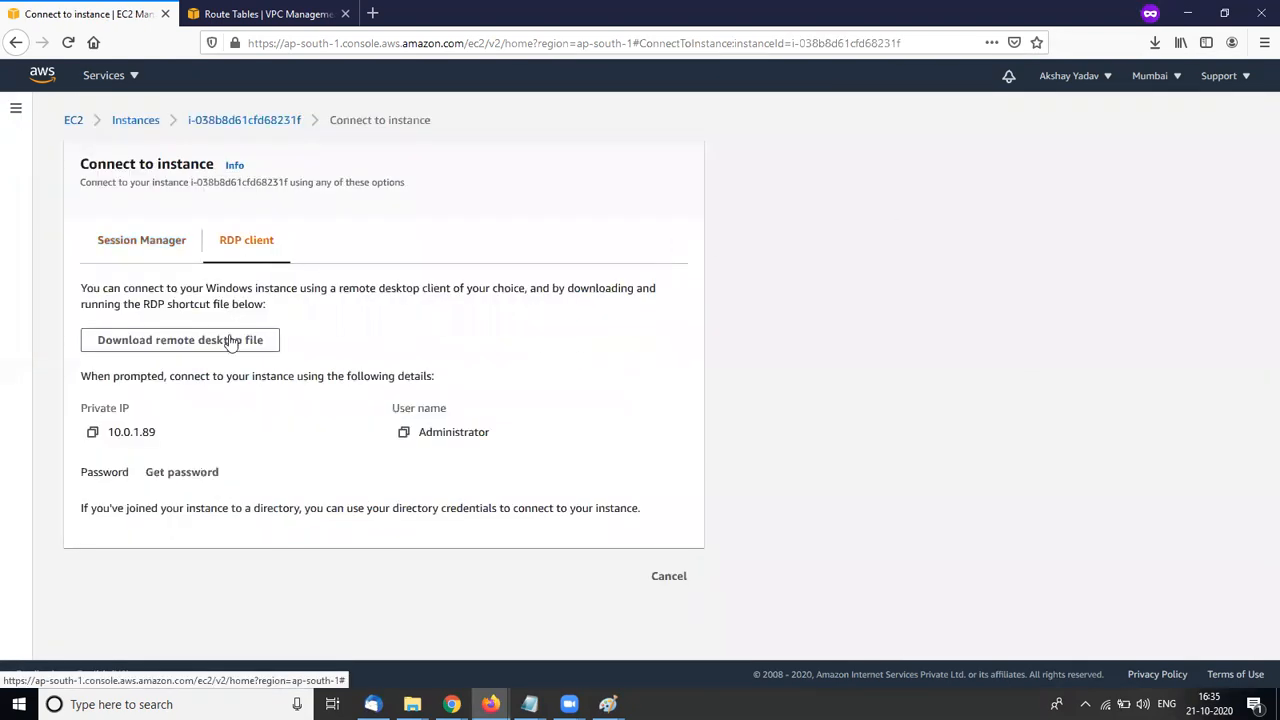
pyautogui.click(224, 345)
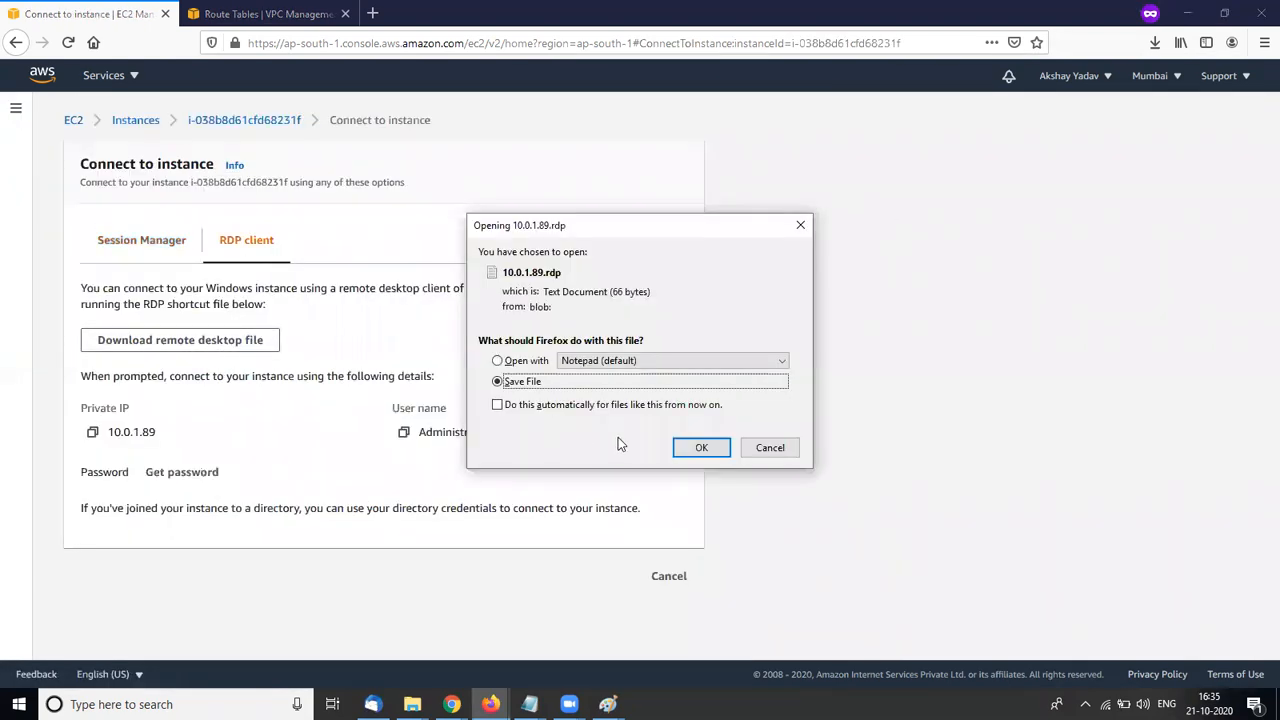
pyautogui.click(699, 447)
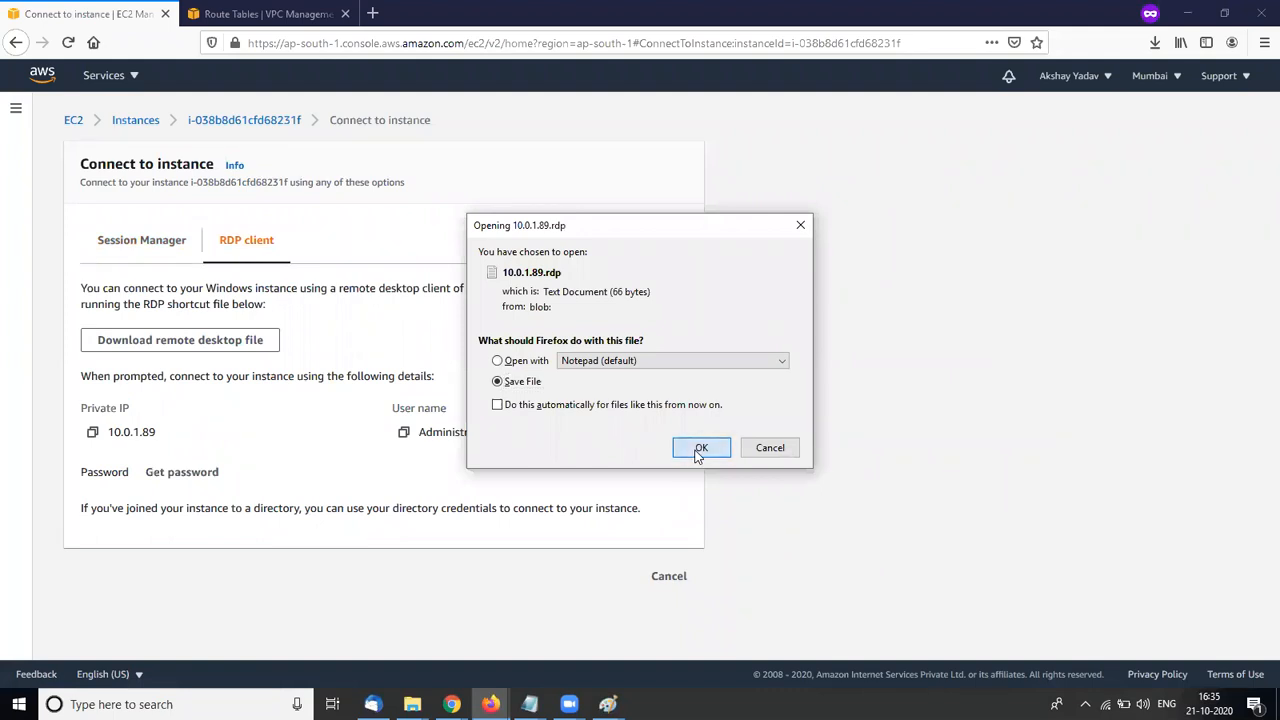
# Decrypt the private instance's Windows administrator password using the testaws1.pem key file
pyautogui.click(155, 472)
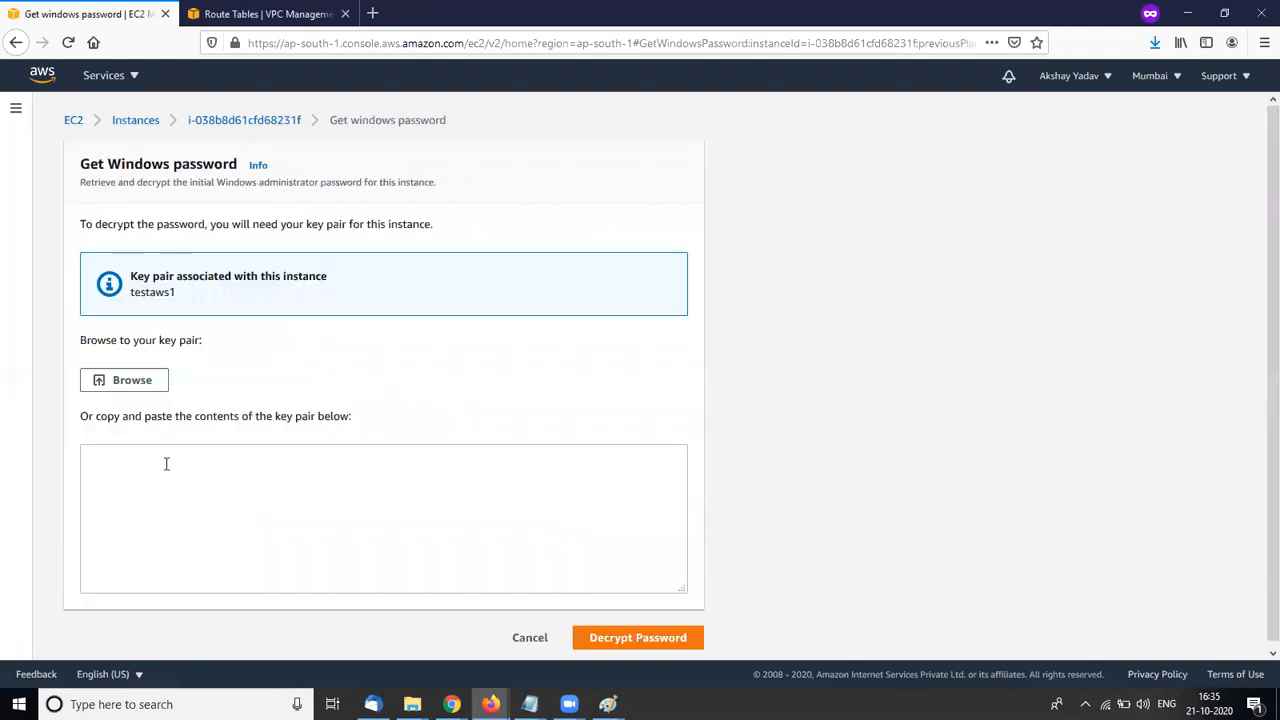
pyautogui.click(117, 380)
pyautogui.write('TES')
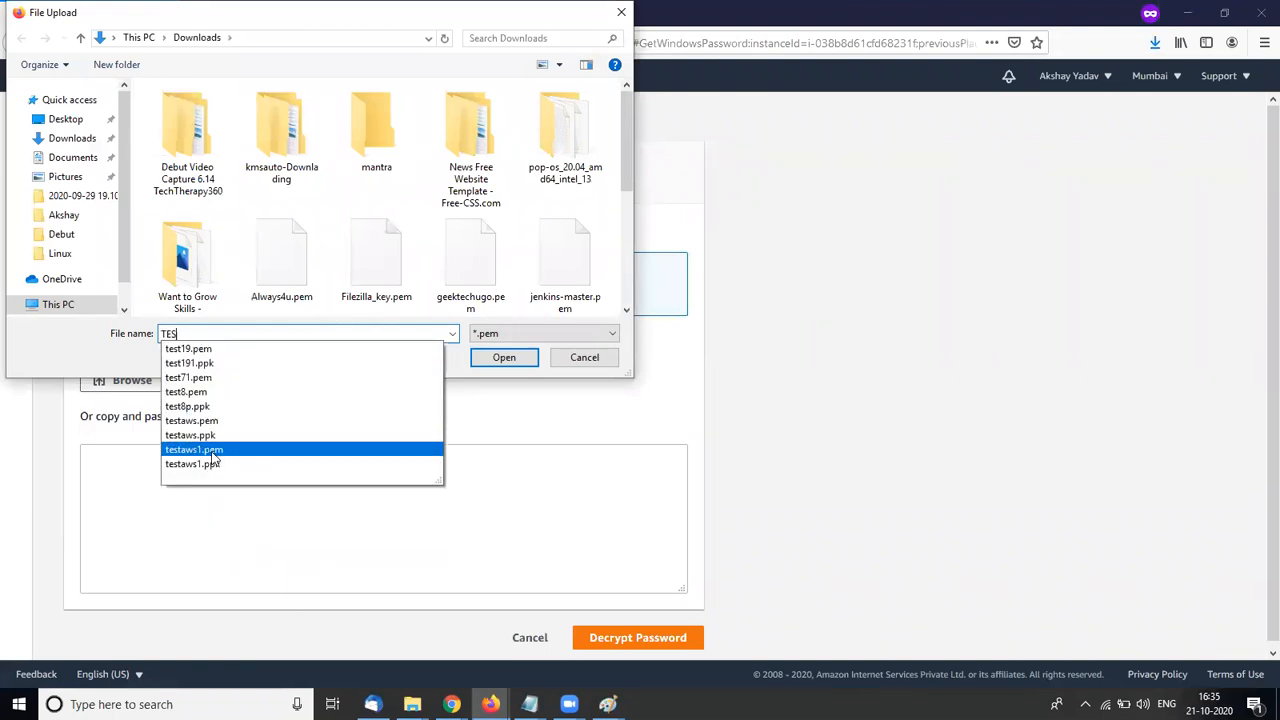
pyautogui.click(200, 449)
pyautogui.click(500, 357)
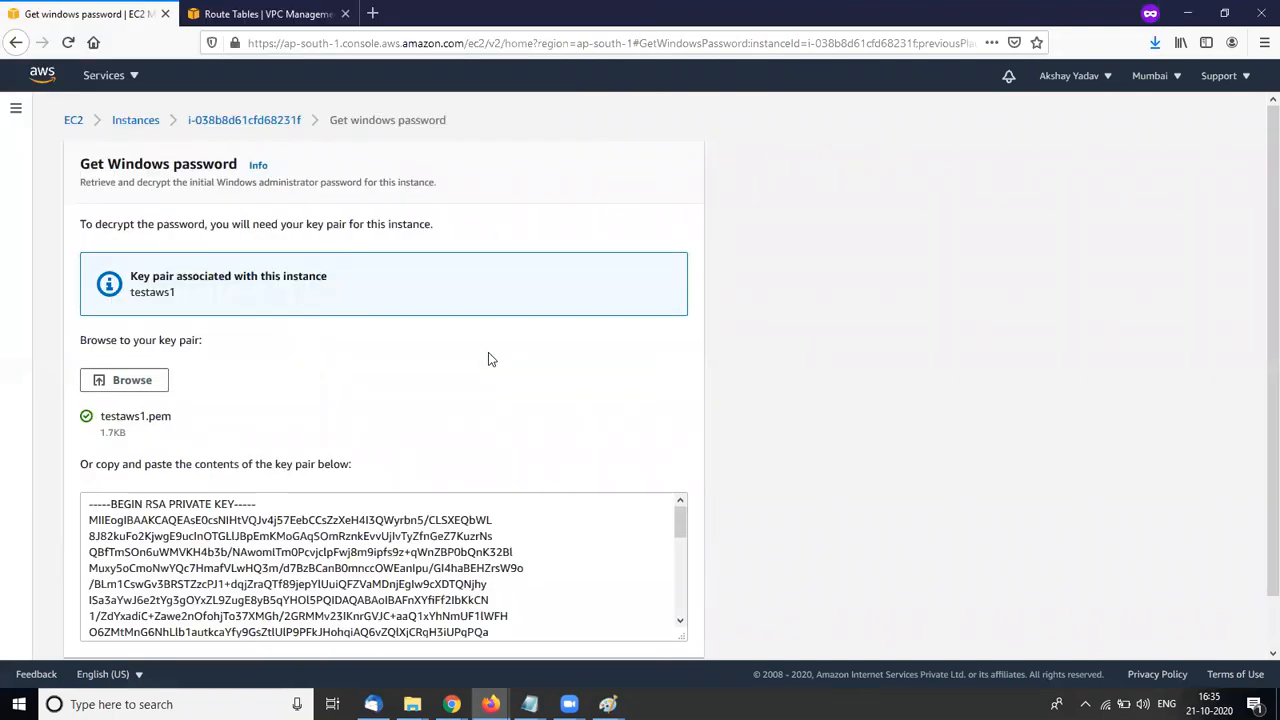
pyautogui.scroll(-1, 440, 420)
pyautogui.click(632, 633)
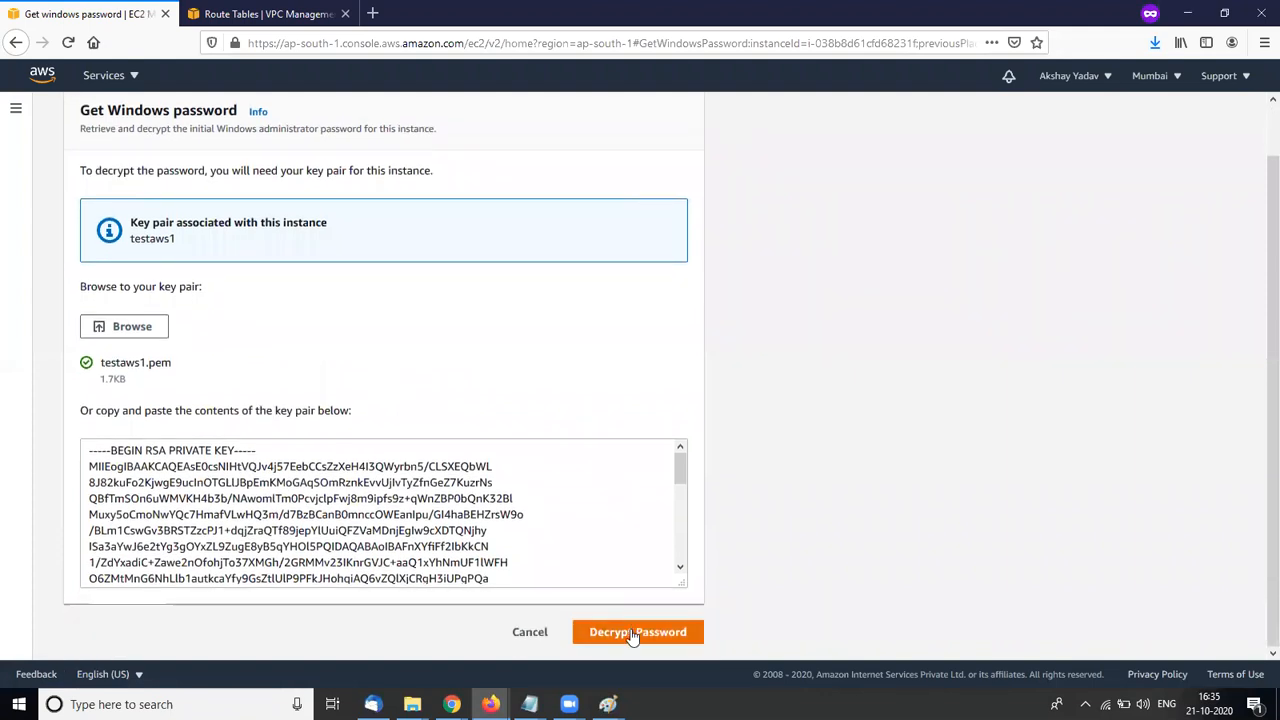
# Copy the decrypted administrator password and paste it over the first password line in the Notepad note containing the Administrator user name
pyautogui.click(93, 488)
pyautogui.moveTo(530, 704)
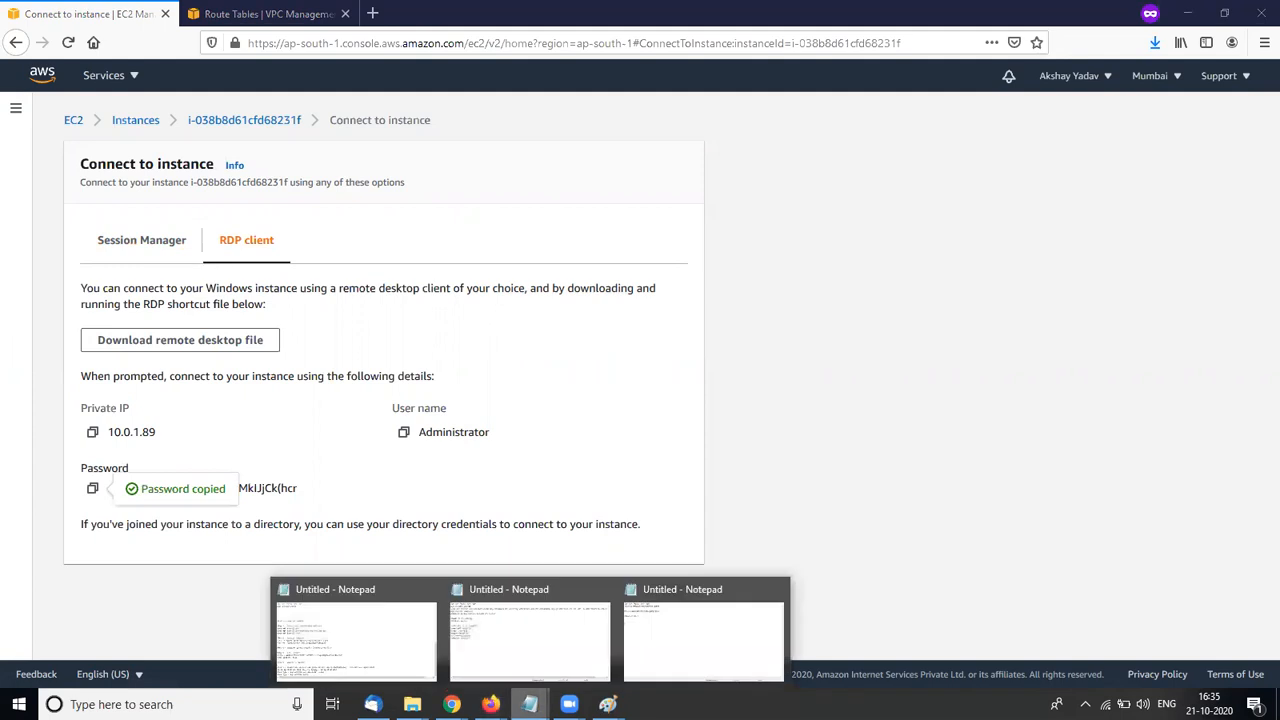
pyautogui.click(703, 635)
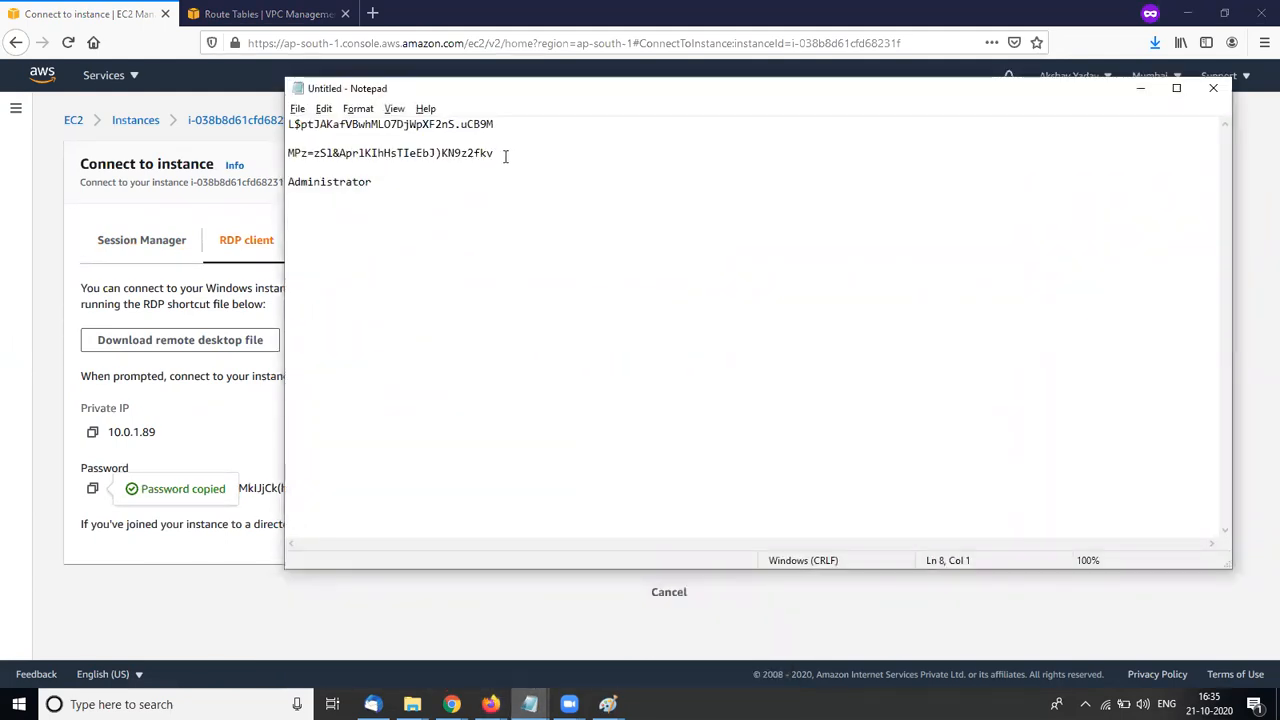
pyautogui.moveTo(503, 126); pyautogui.dragTo(276, 124)
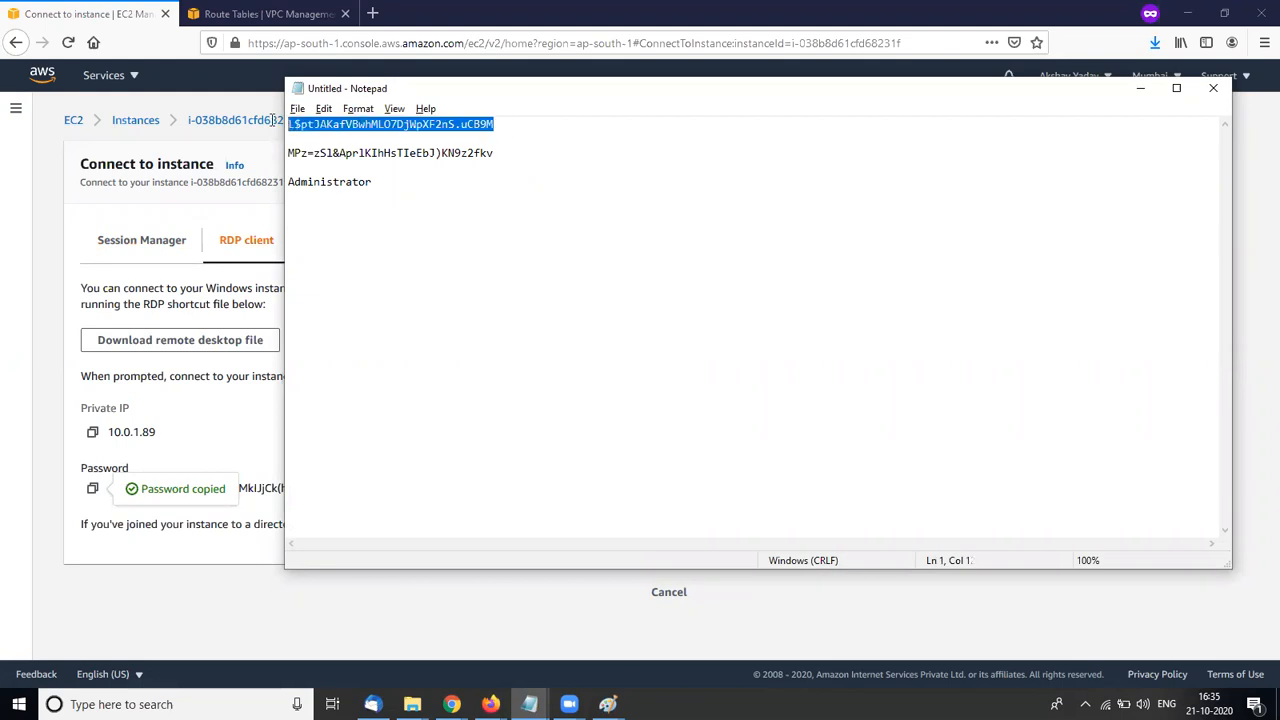
pyautogui.hotkey('ctrl', 'v')
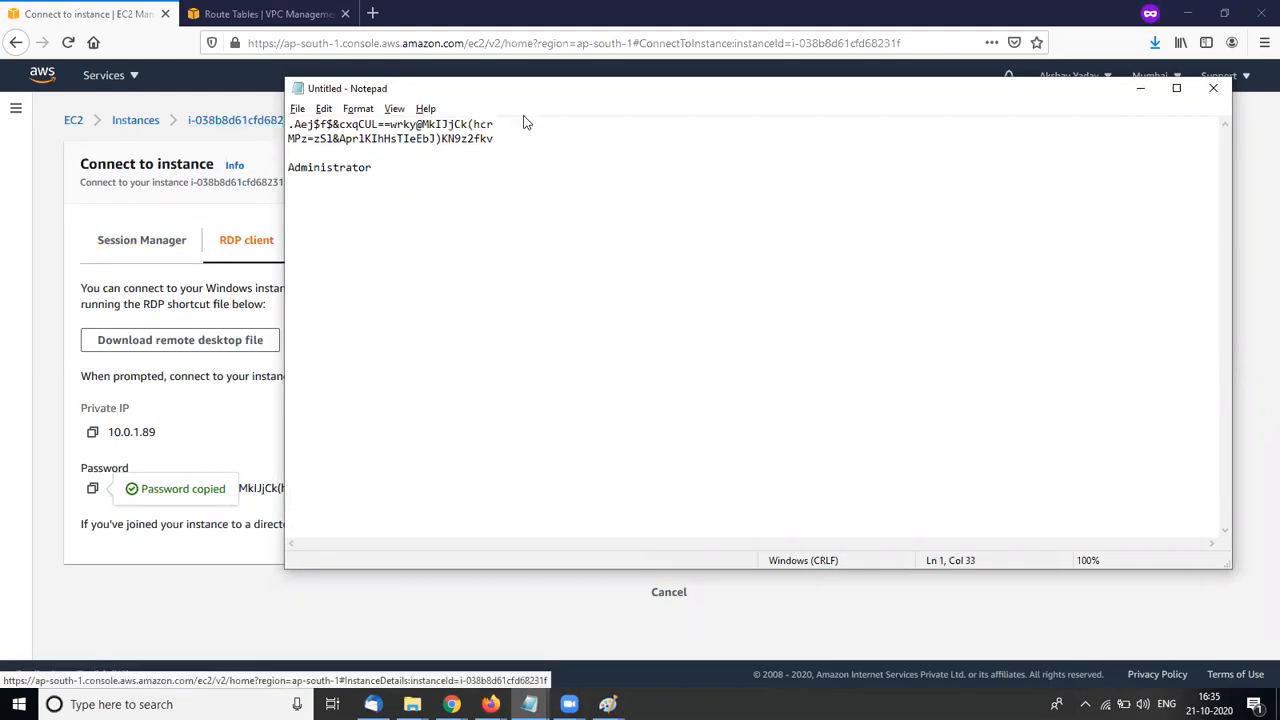
# Open the downloaded 10.0.1.89.rdp file and try to connect to the private instance despite the unknown publisher
pyautogui.click(57, 354)
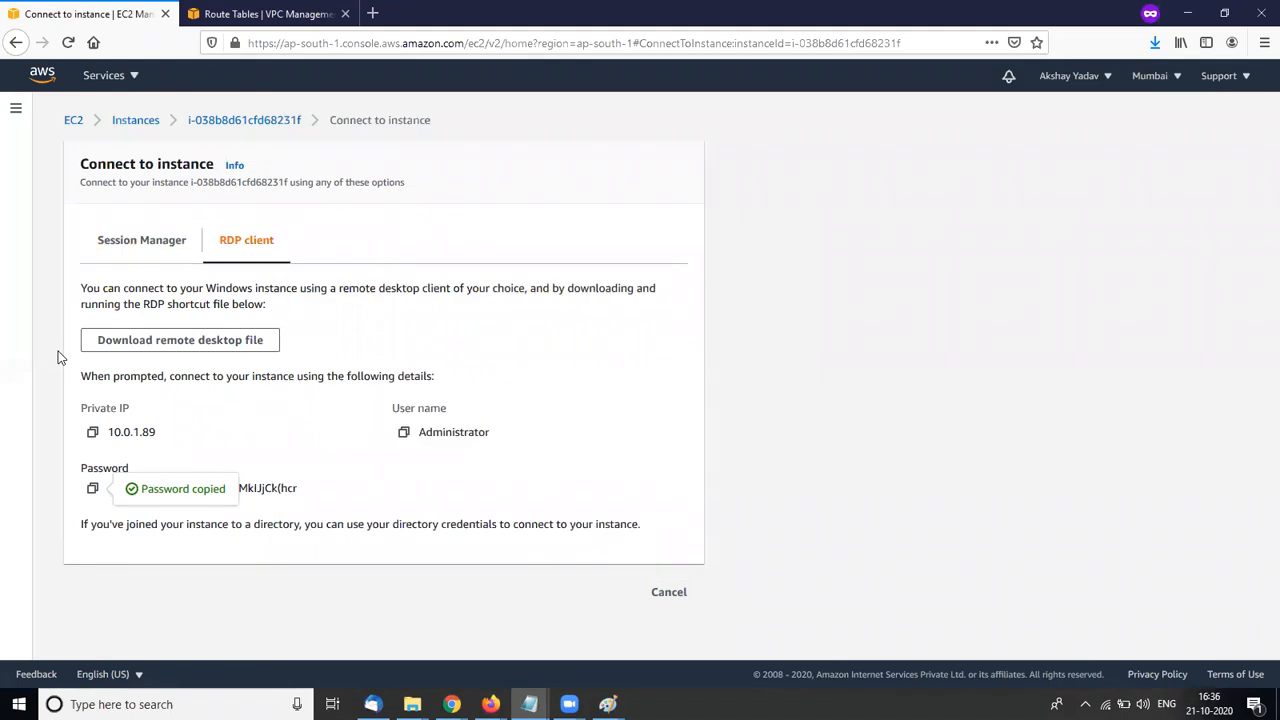
pyautogui.click(1157, 44)
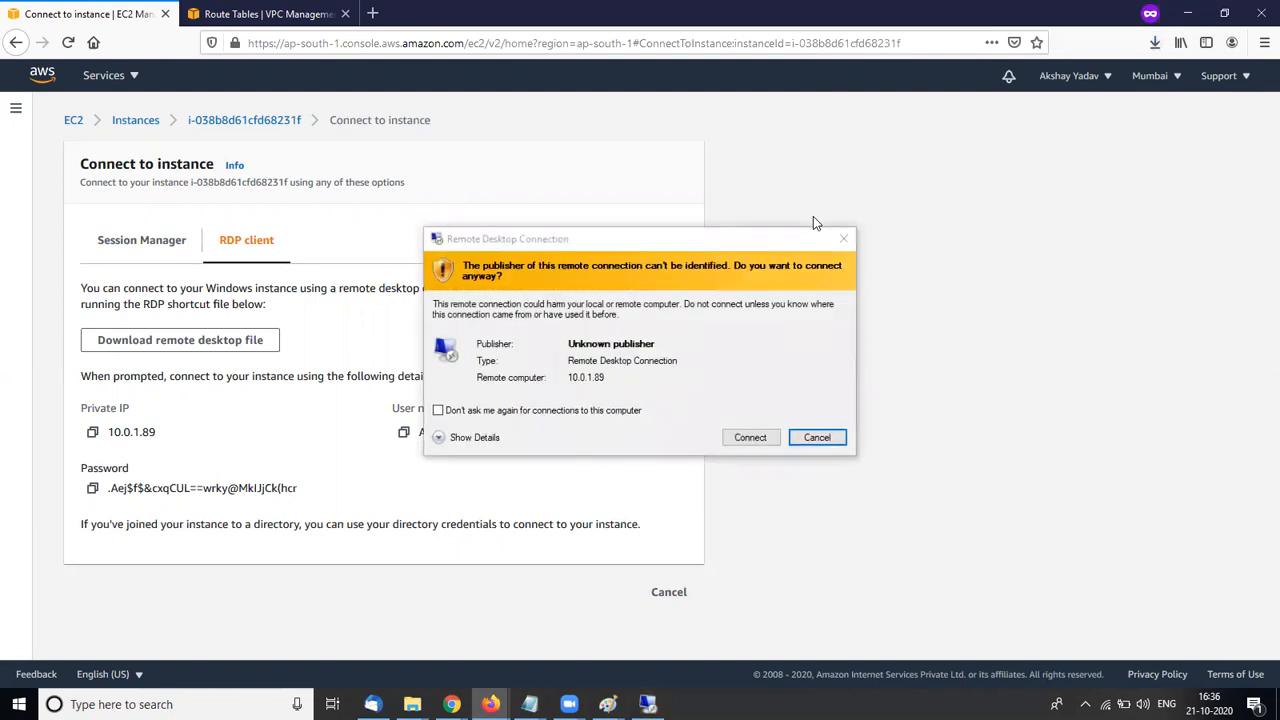
pyautogui.click(750, 438)
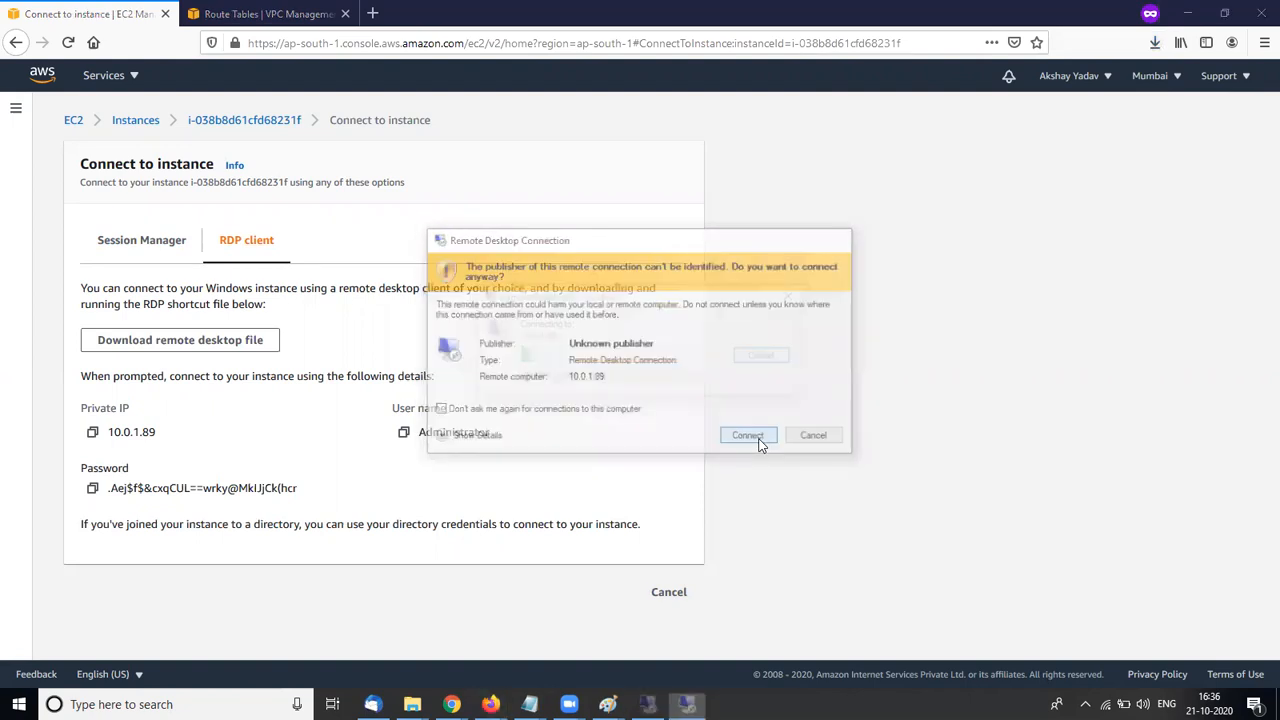
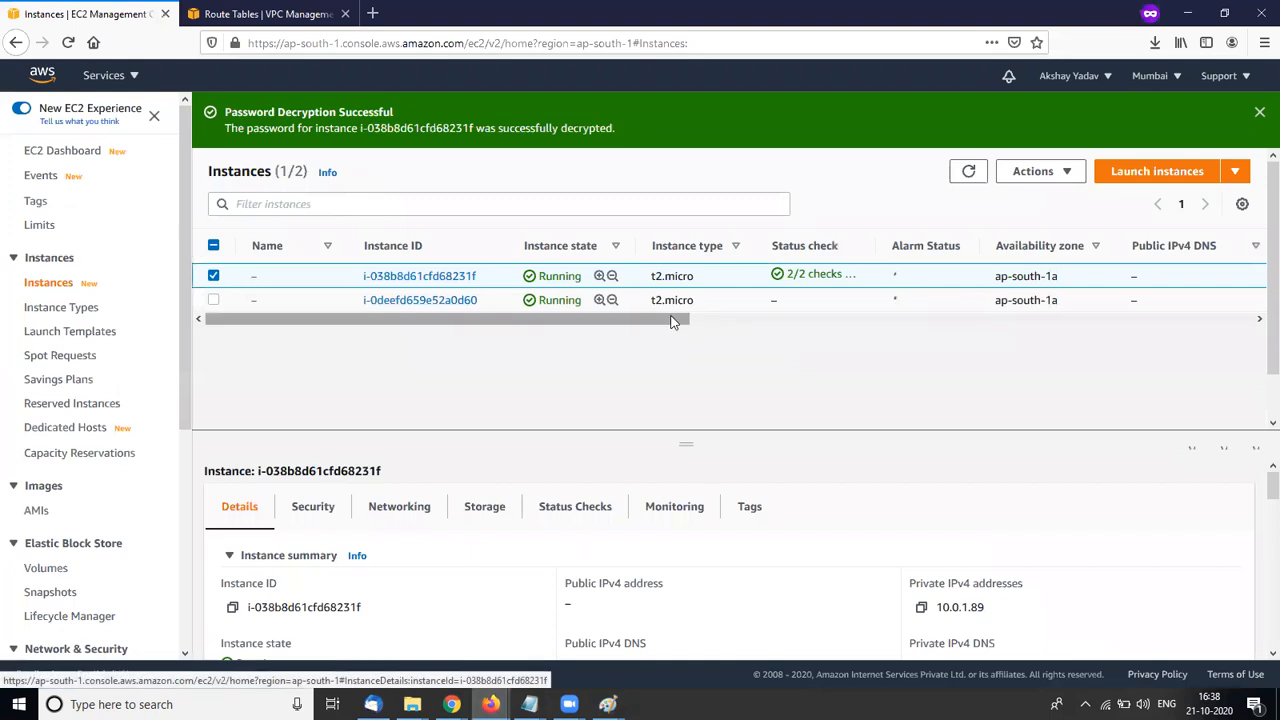
# Copy the public instance's public IPv4 address and add it as text 65.0.98.153 below the Public Subnet's instance box in the Paint diagram
pyautogui.click(928, 318)
pyautogui.moveTo(749, 306); pyautogui.dragTo(686, 306)
pyautogui.hotkey('ctrl', 'c')
pyautogui.press('super+r')
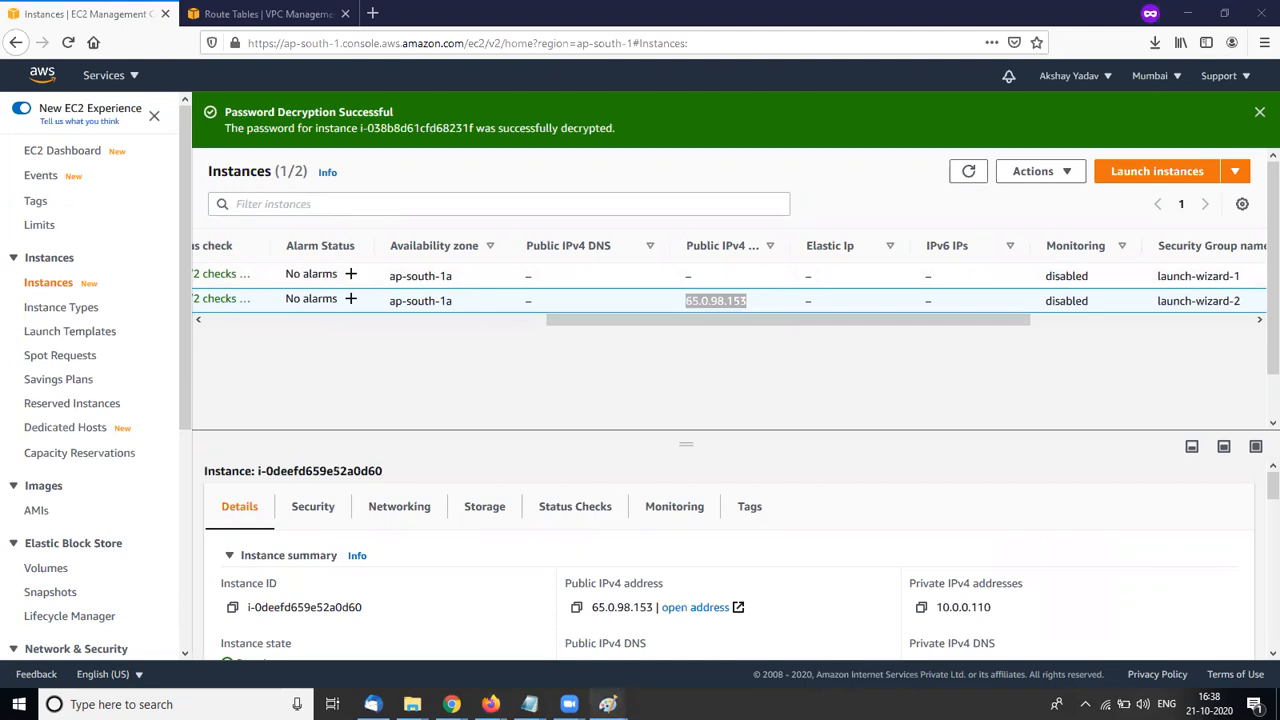
pyautogui.moveTo(608, 704)
pyautogui.click(570, 665)
pyautogui.click(690, 640)
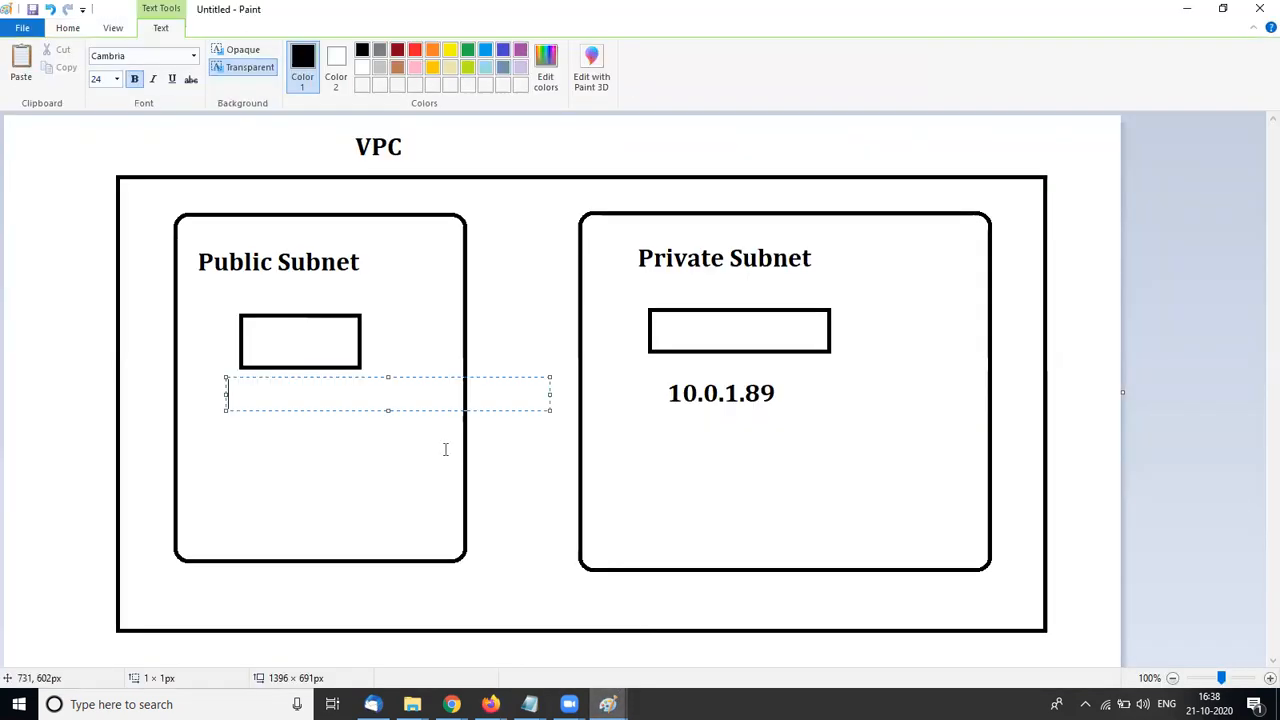
pyautogui.hotkey('ctrl', 'v')
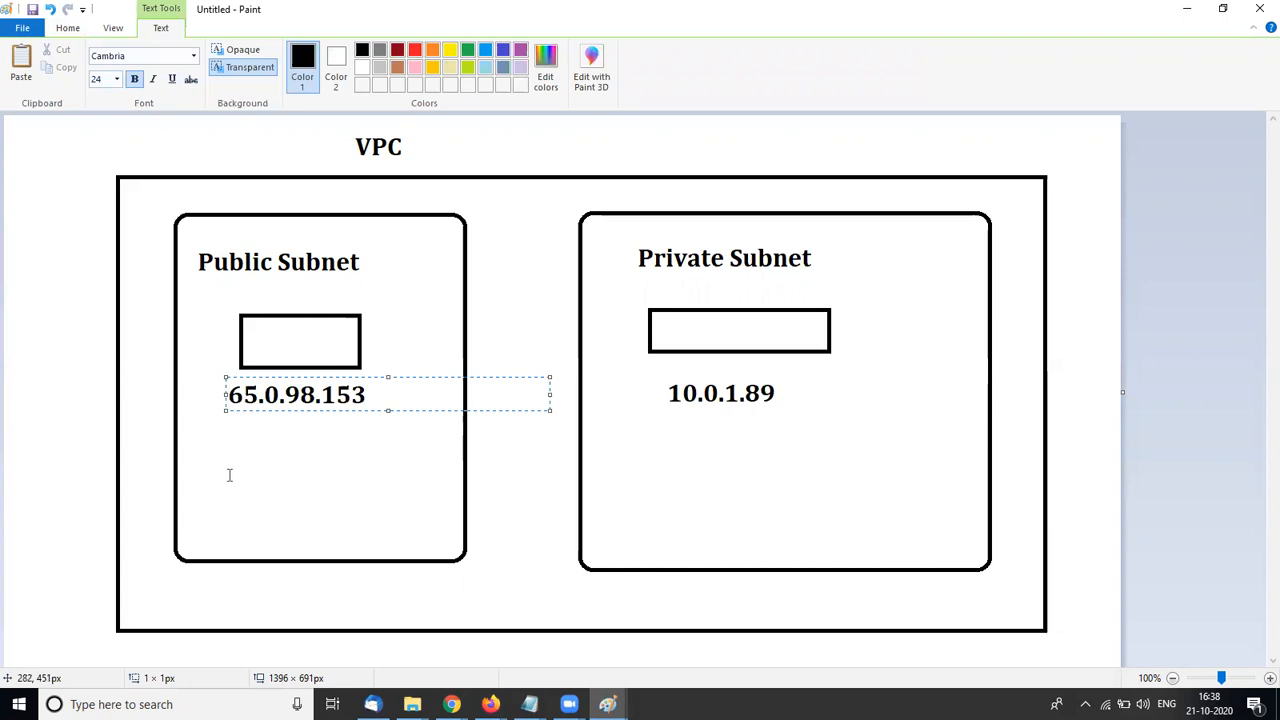
# Add the text label "Private ip" below 65.0.98.153 inside the Public Subnet box of the diagram
pyautogui.click(270, 467)
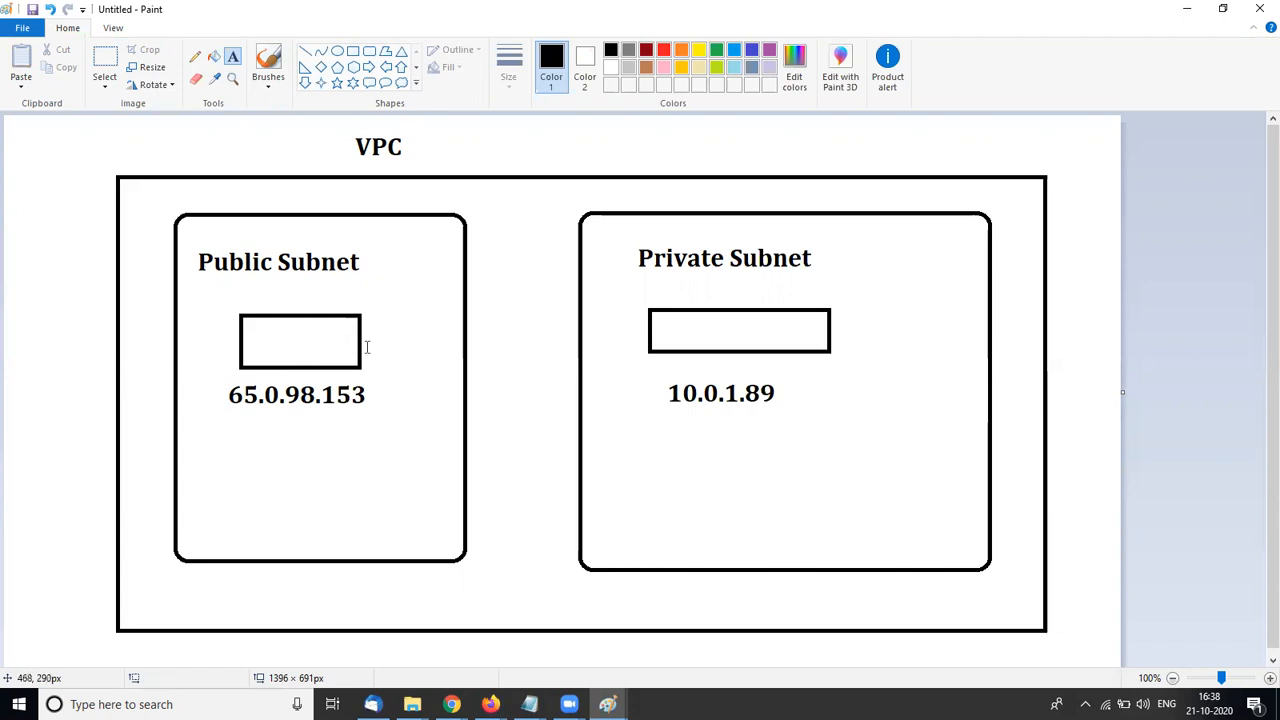
pyautogui.click(188, 478)
pyautogui.write('Priva')
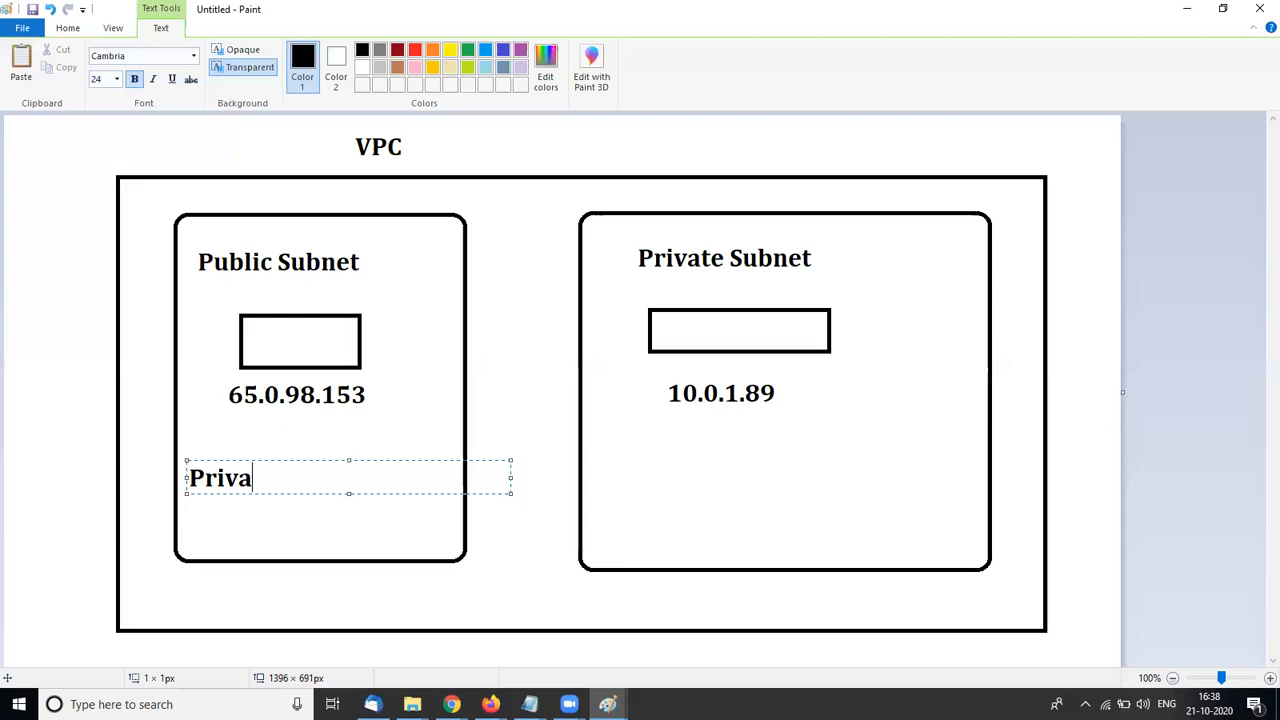
pyautogui.write('te ip')
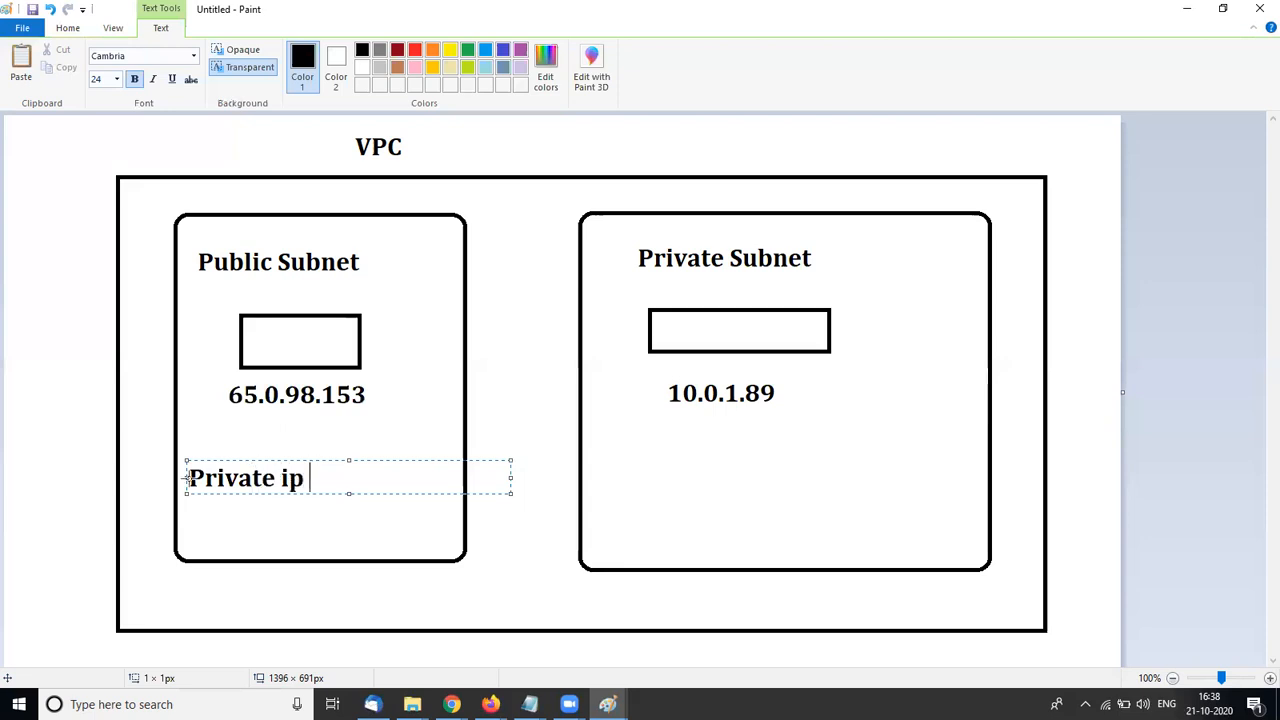
# Copy the public instance's private IPv4 address from the EC2 console in Firefox and append it to the "Private ip" label in Paint
pyautogui.hotkey('alt', 'Tab')
pyautogui.hotkey('alt', 'Tab')
pyautogui.hotkey('alt', 'Tab')
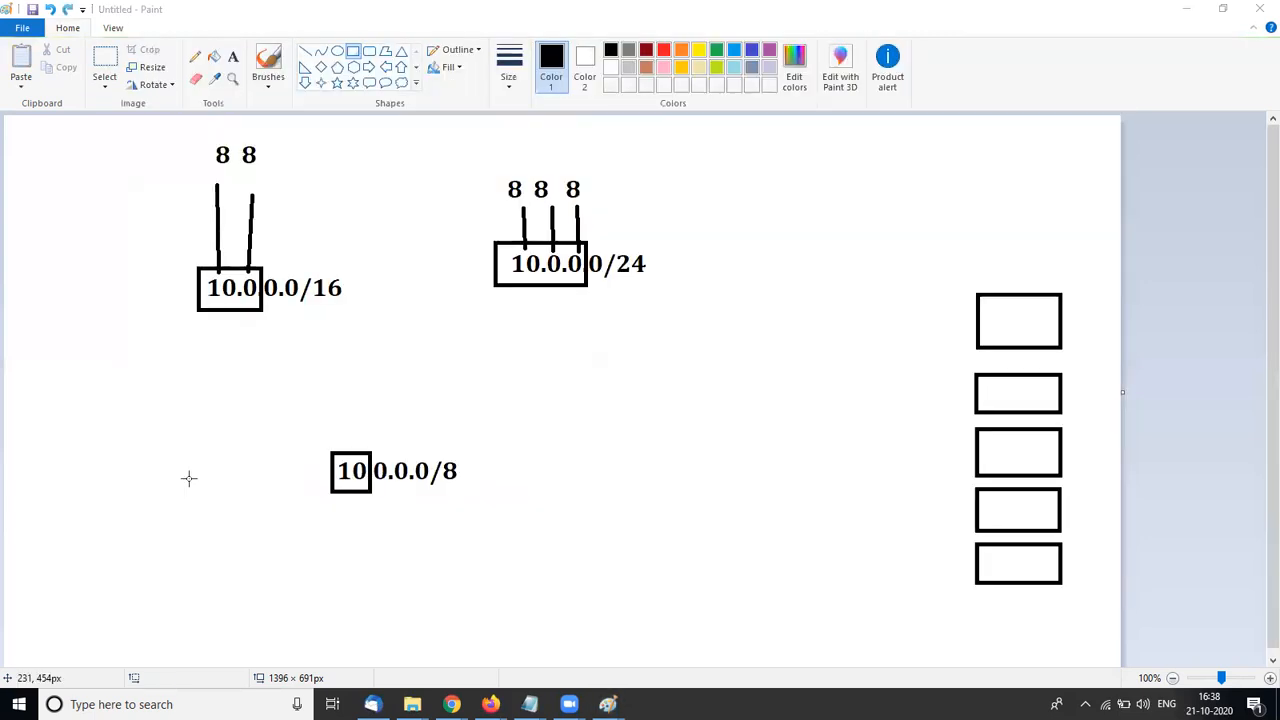
pyautogui.moveTo(490, 704)
pyautogui.click(581, 645)
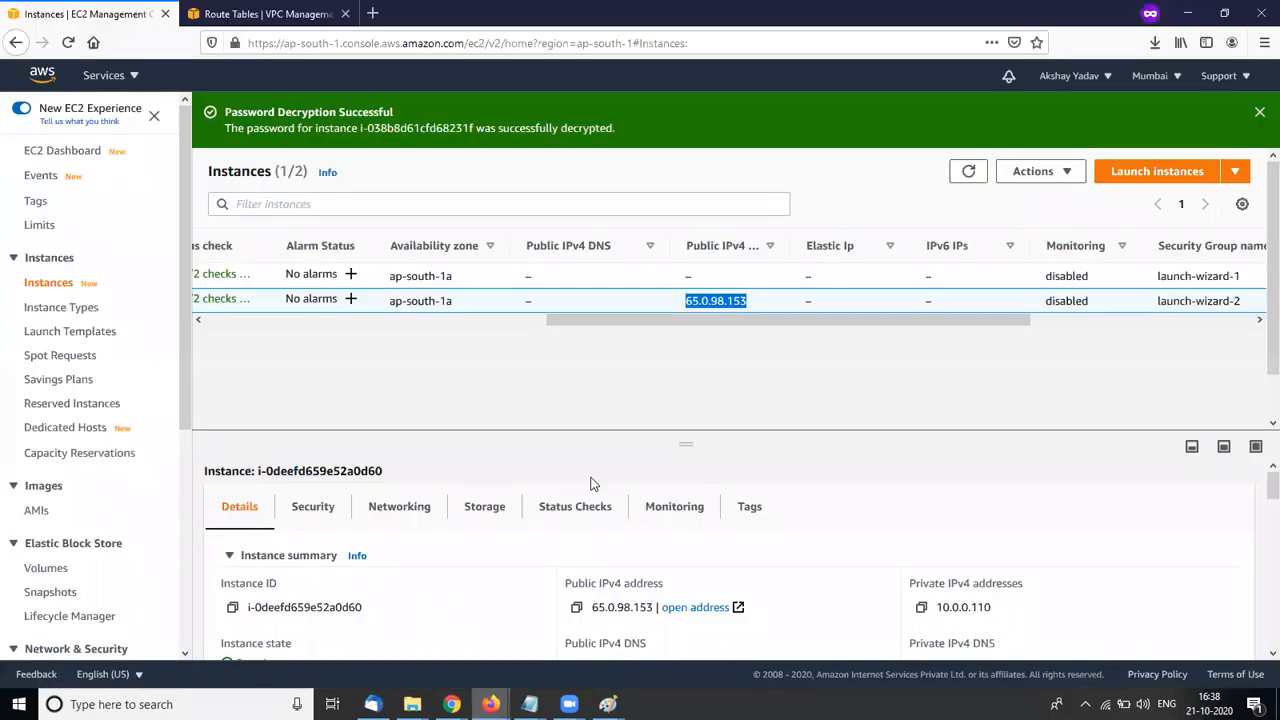
pyautogui.click(921, 607)
pyautogui.hotkey('alt', 'Tab')
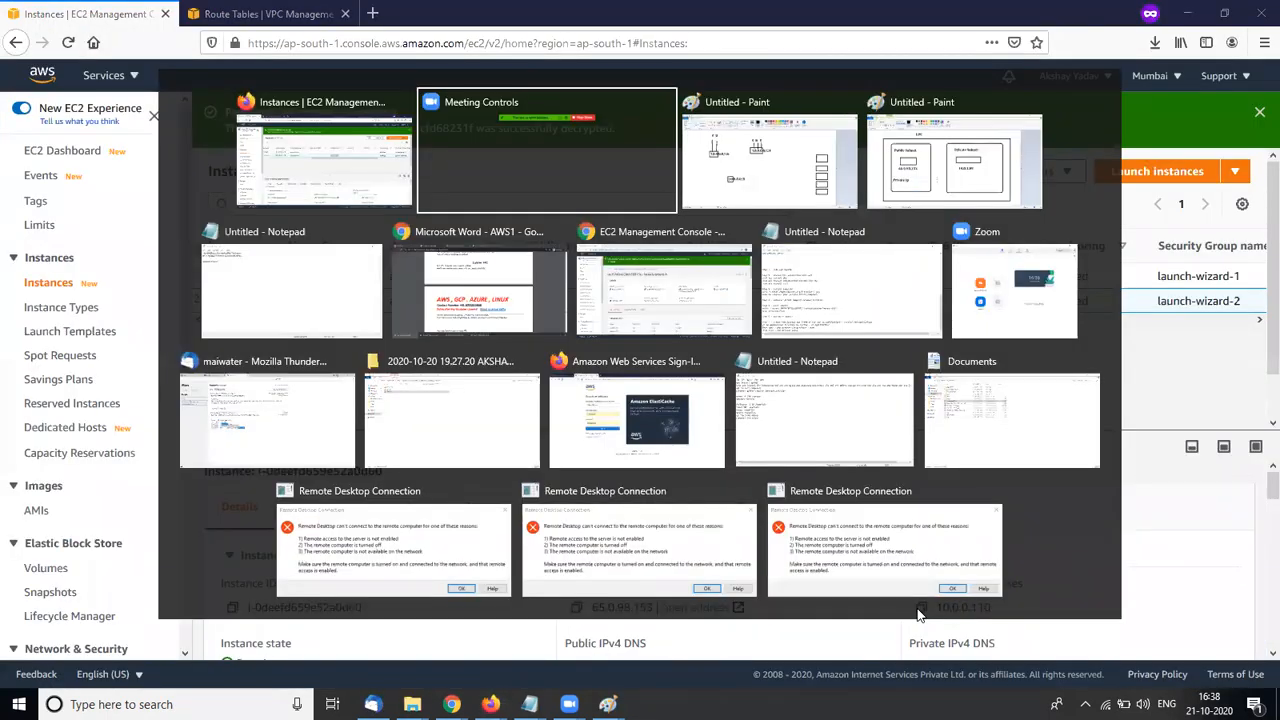
pyautogui.hotkey('alt', 'Tab')
pyautogui.hotkey('alt', 'Tab')
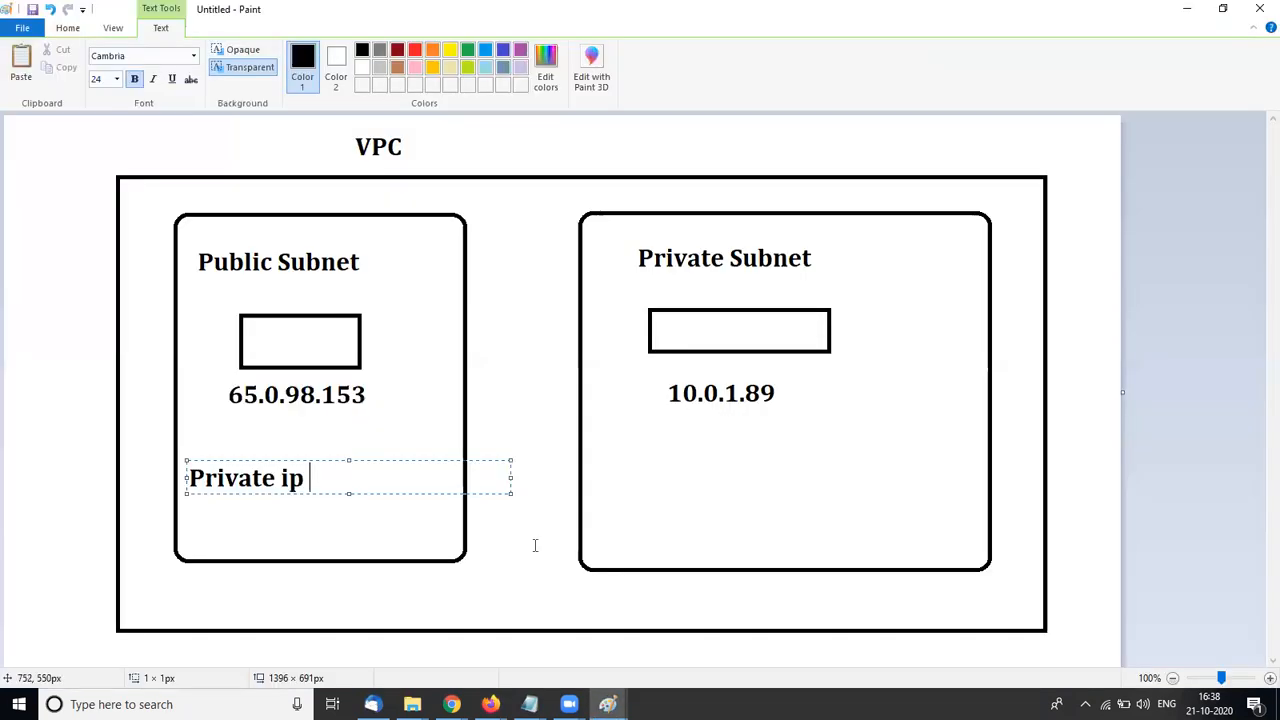
pyautogui.hotkey('ctrl', 'v')
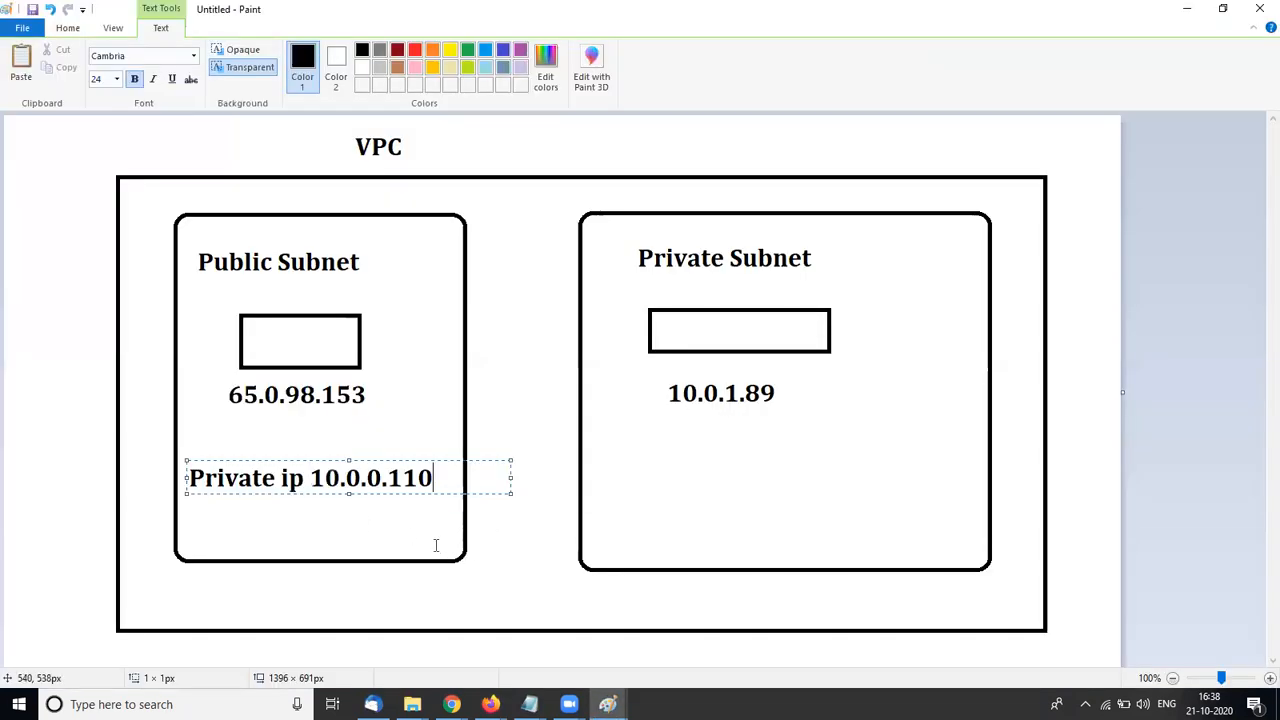
pyautogui.click(543, 523)
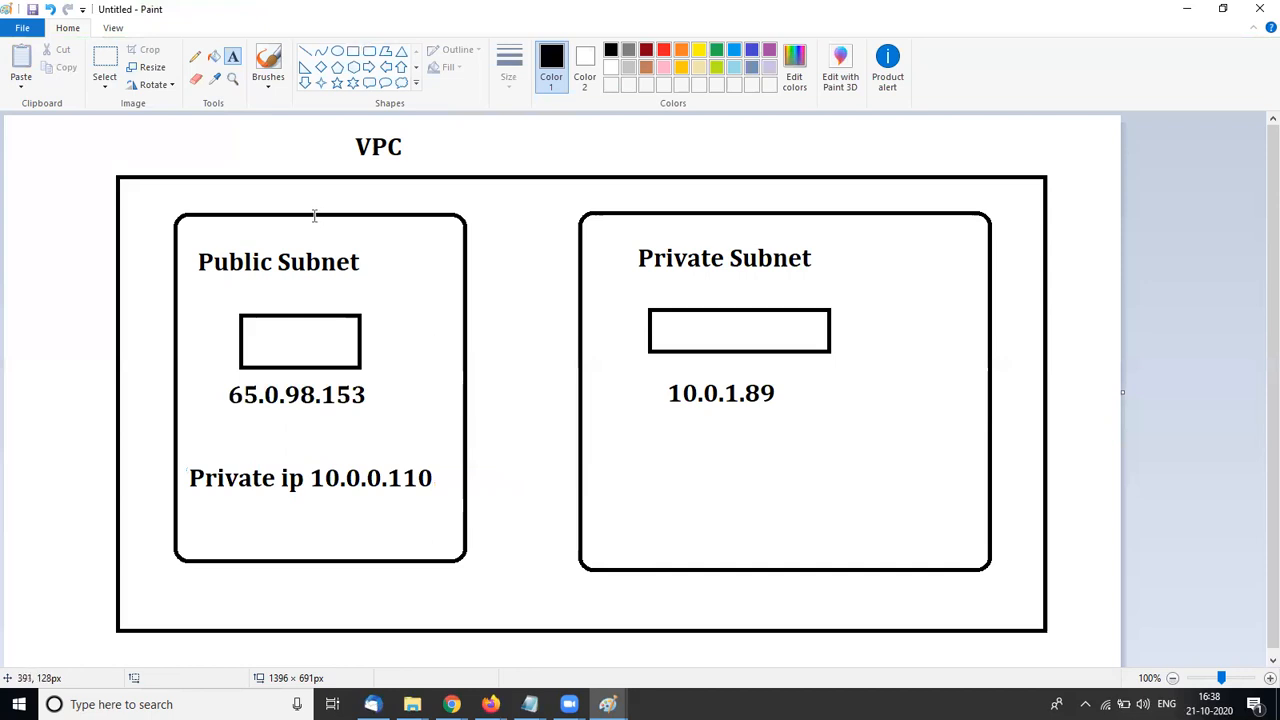
# Add the CIDR text 10.0.0.0/16 above the outer box, beside the VPC heading
pyautogui.click(537, 145)
pyautogui.write('10.0.0')
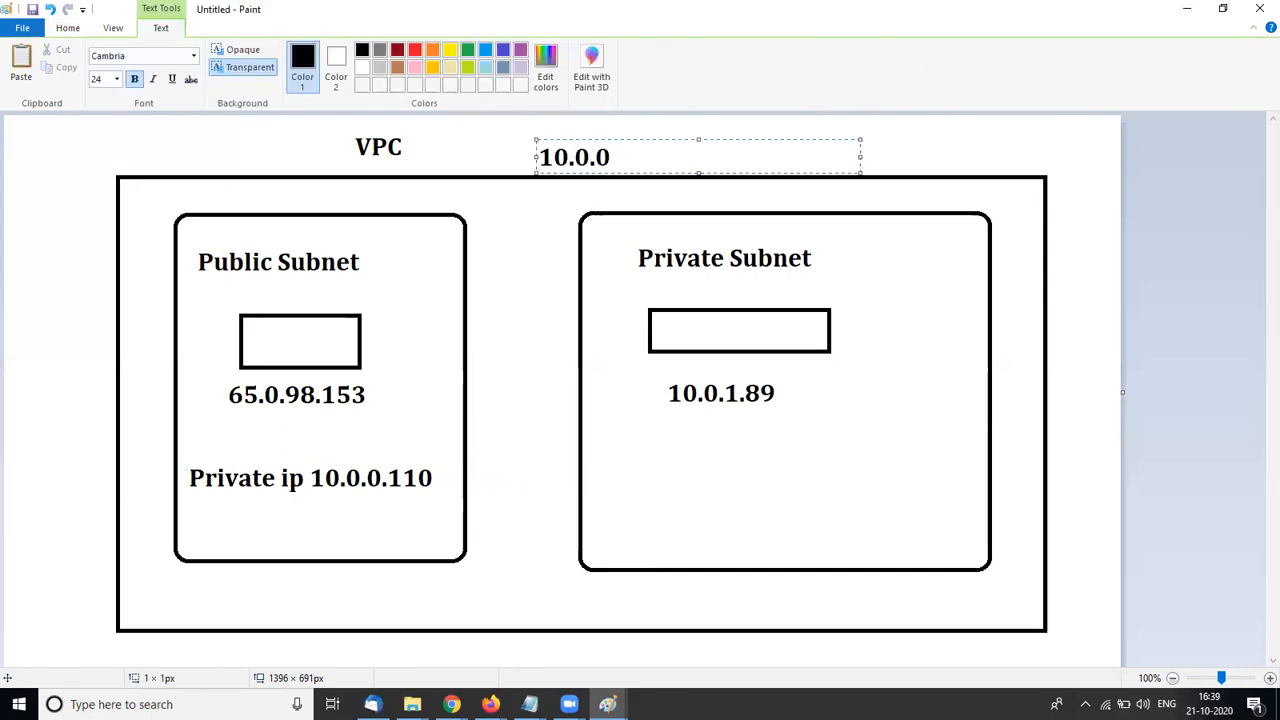
pyautogui.write('.0/16')
pyautogui.click(587, 381)
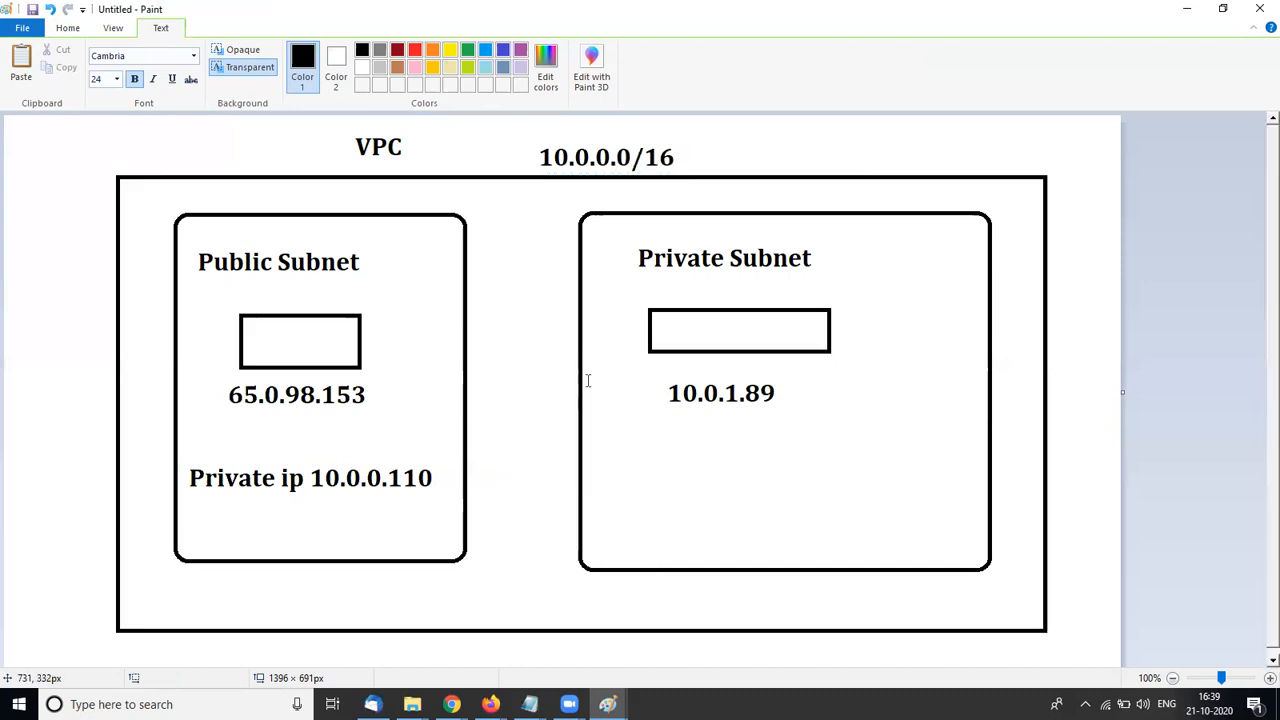
# Add the CIDR text 10.0.1.0/24 along the lower edge inside the Private Subnet box
pyautogui.click(805, 226)
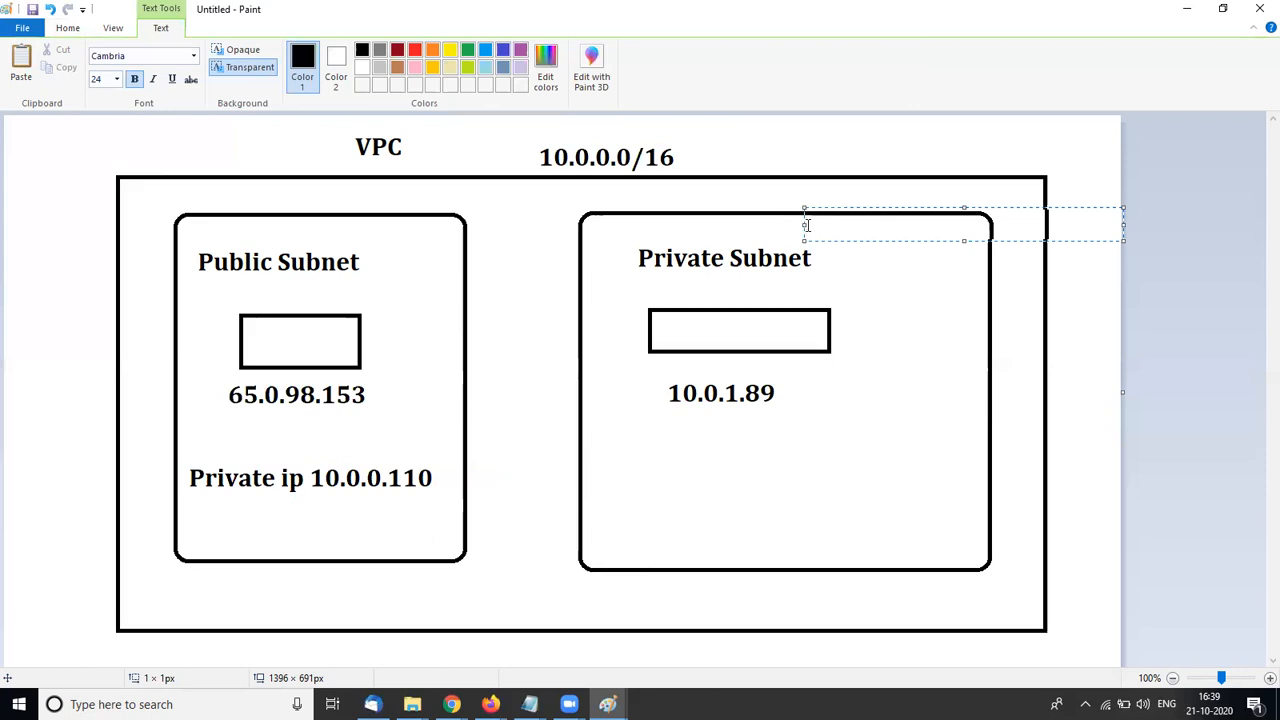
pyautogui.click(697, 548)
pyautogui.click(648, 551)
pyautogui.write('10.0.1.0/24')
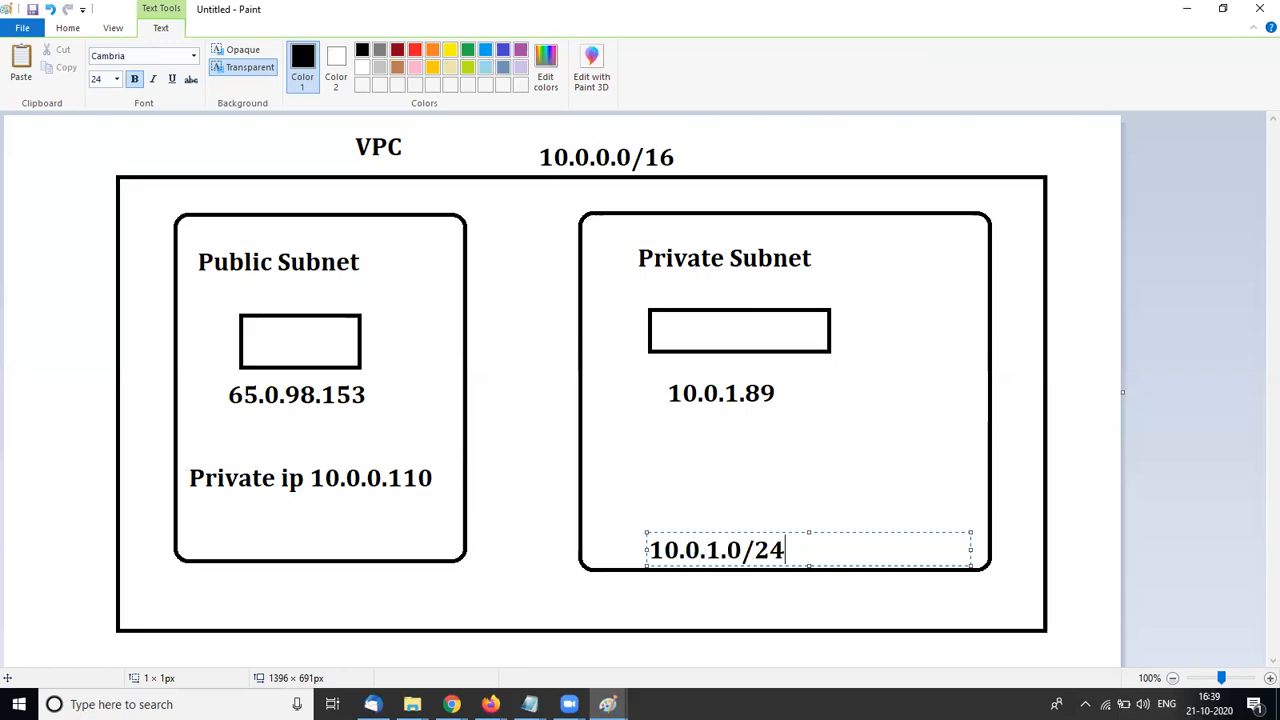
pyautogui.click(239, 545)
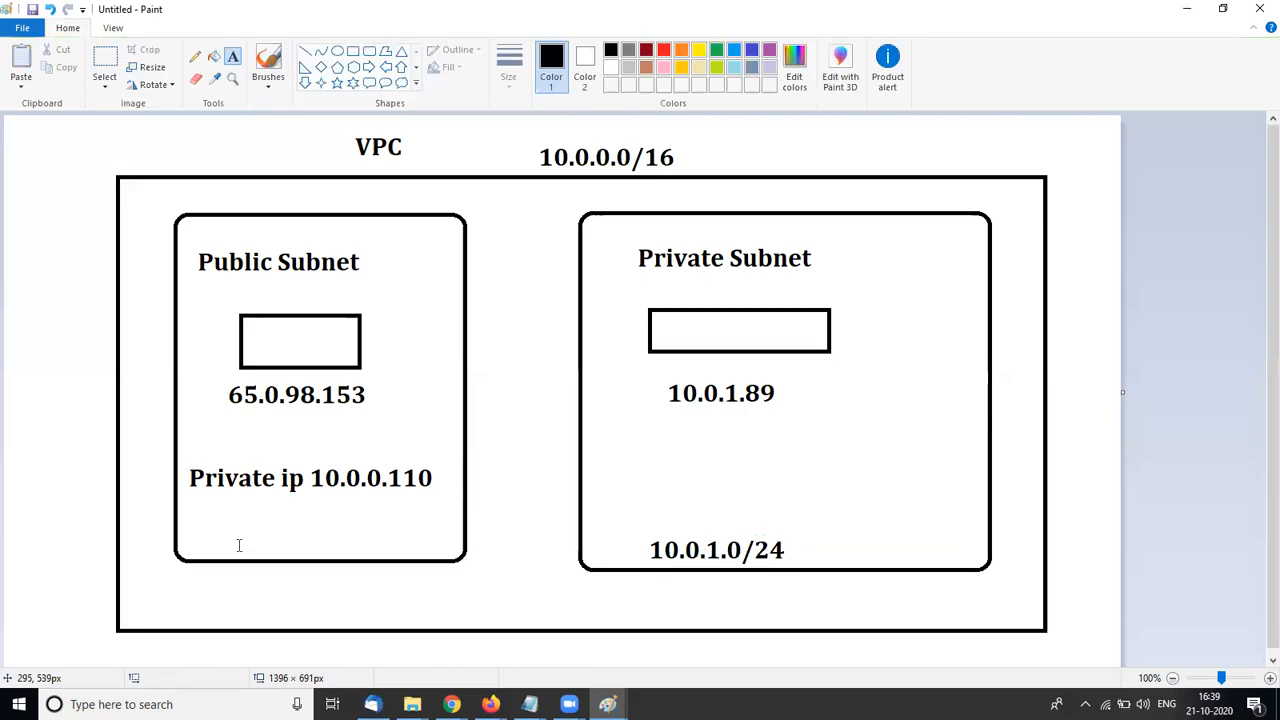
# Add the CIDR text 10.0.0.0/24 below the private IP label inside the Public Subnet box
pyautogui.click(215, 543)
pyautogui.write('10.')
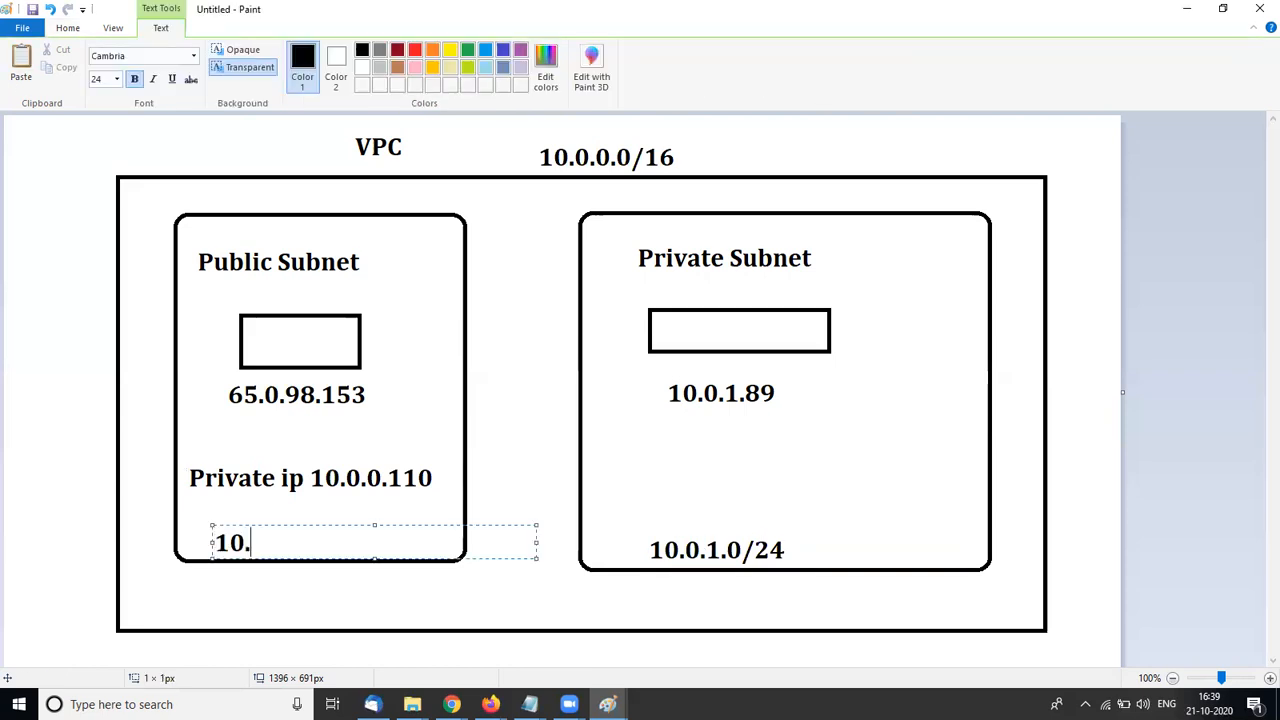
pyautogui.write('0.0.0/24')
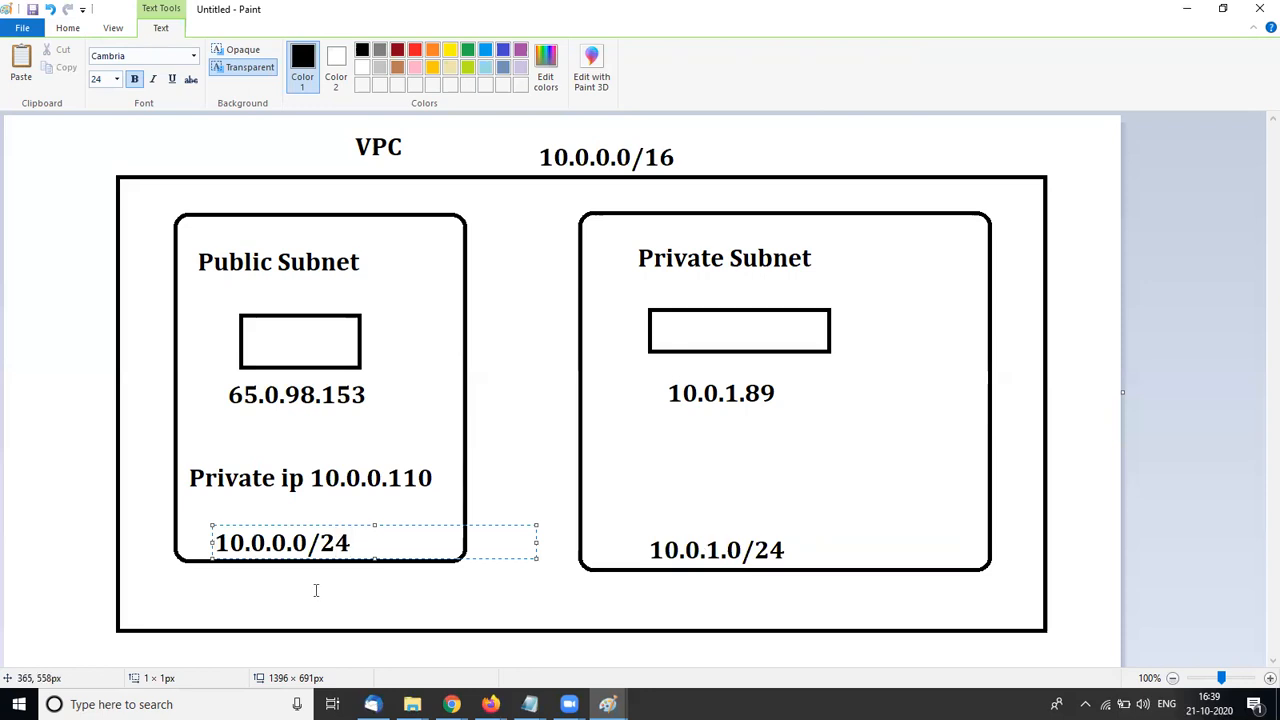
pyautogui.click(316, 592)
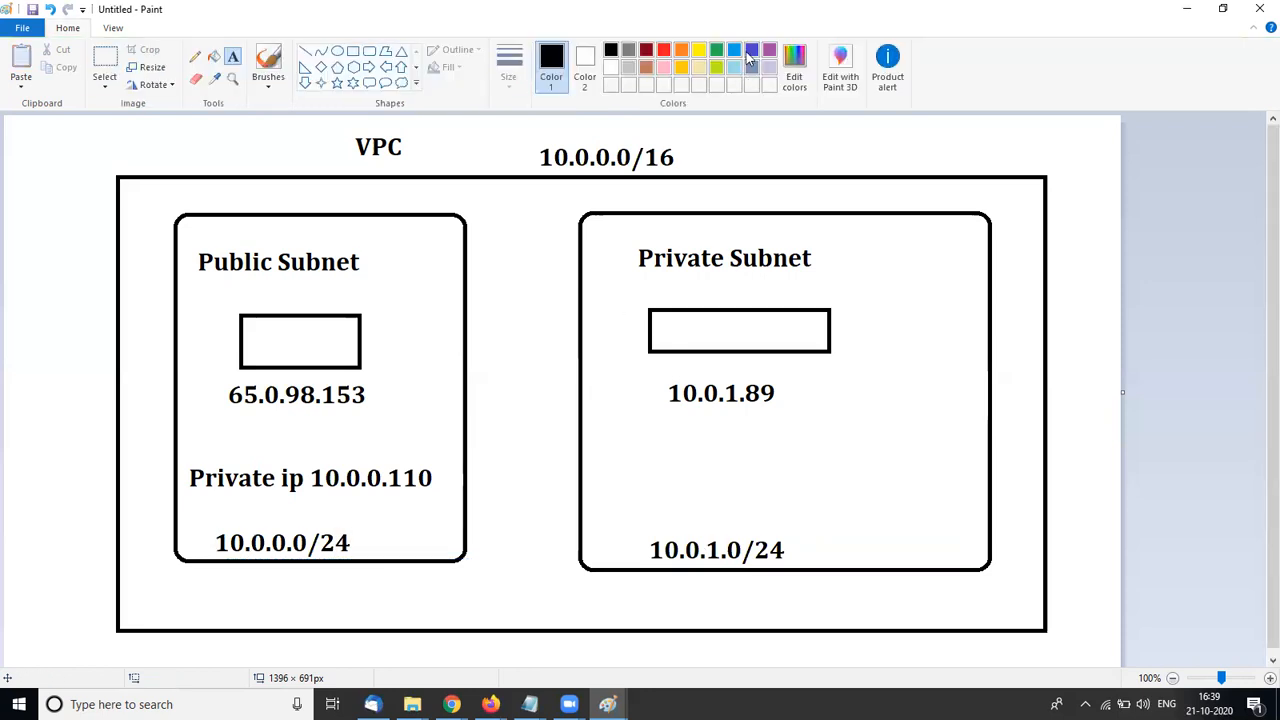
pyautogui.click(568, 702)
pyautogui.click(615, 641)
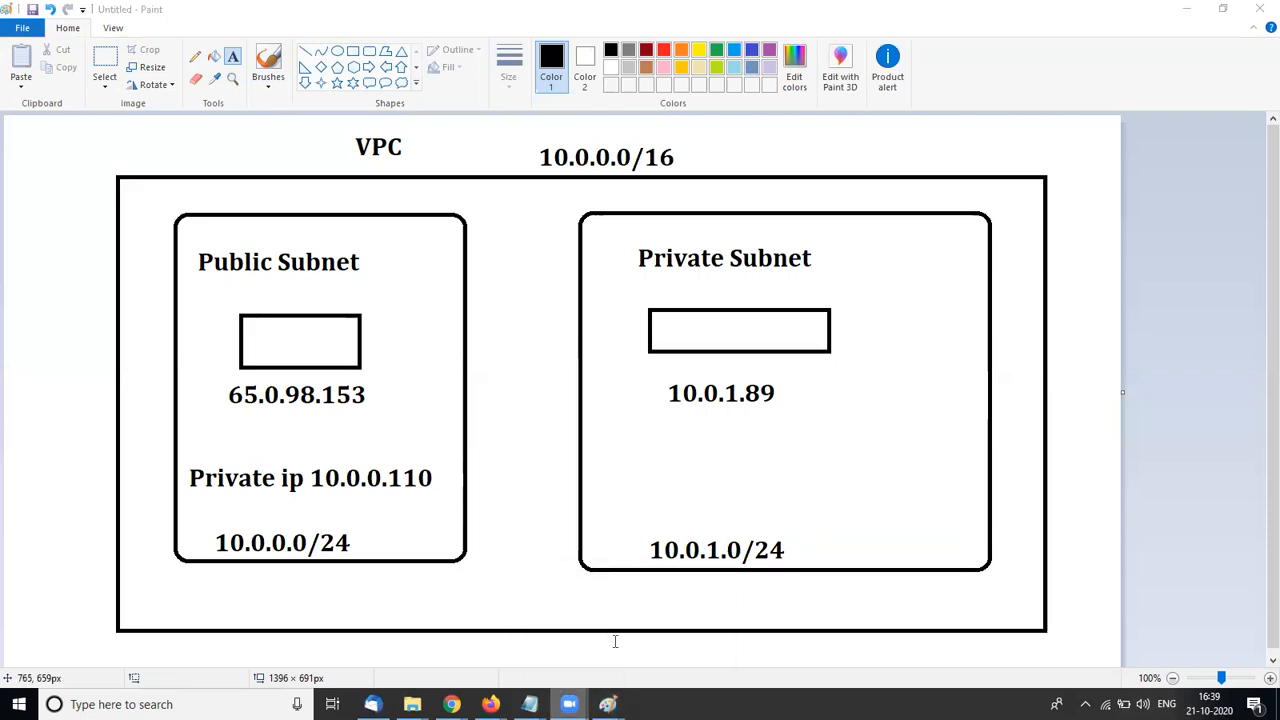
pyautogui.click(578, 604)
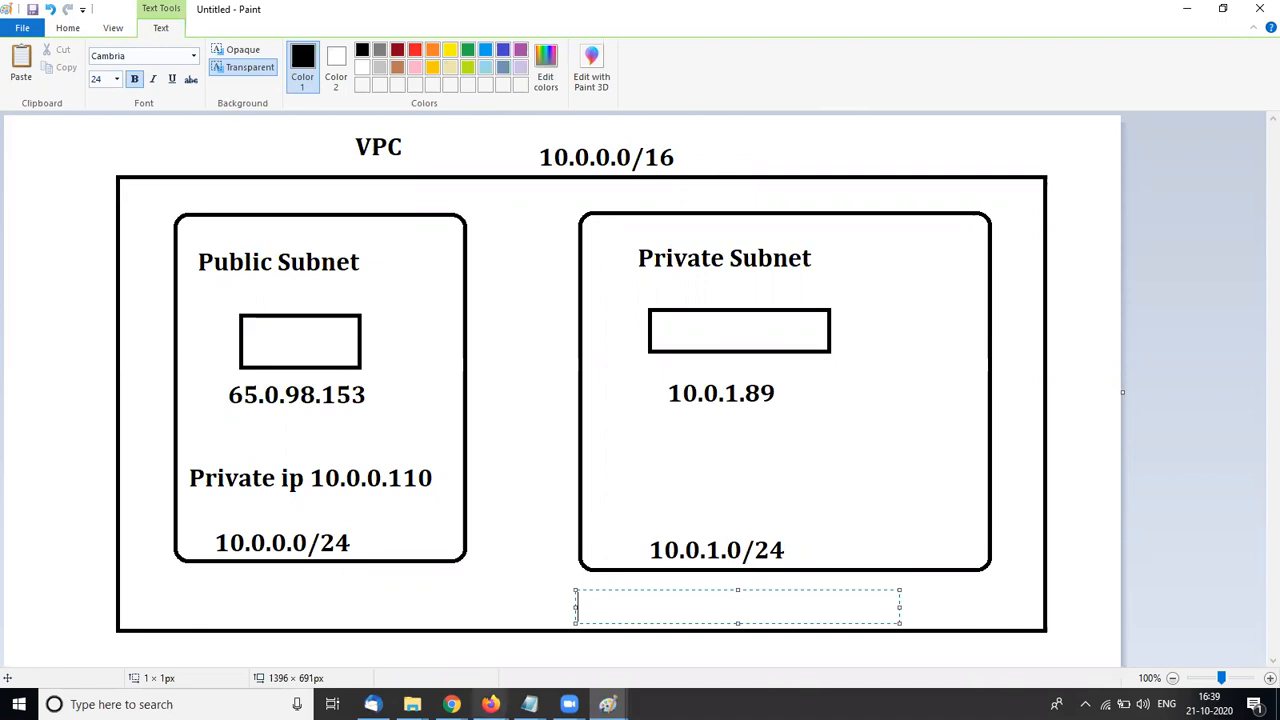
# Switch to Firefox and show the route tables in the VPC console
pyautogui.click(490, 704)
pyautogui.click(512, 680)
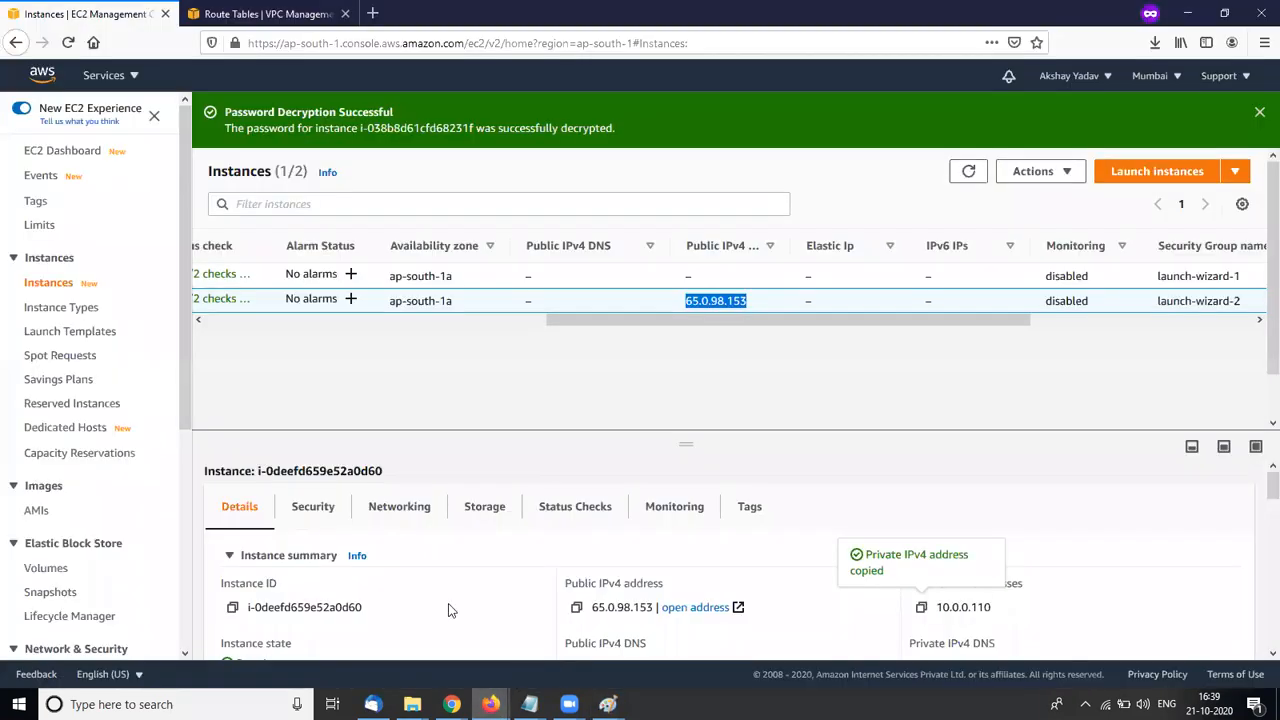
pyautogui.click(235, 14)
pyautogui.click(62, 249)
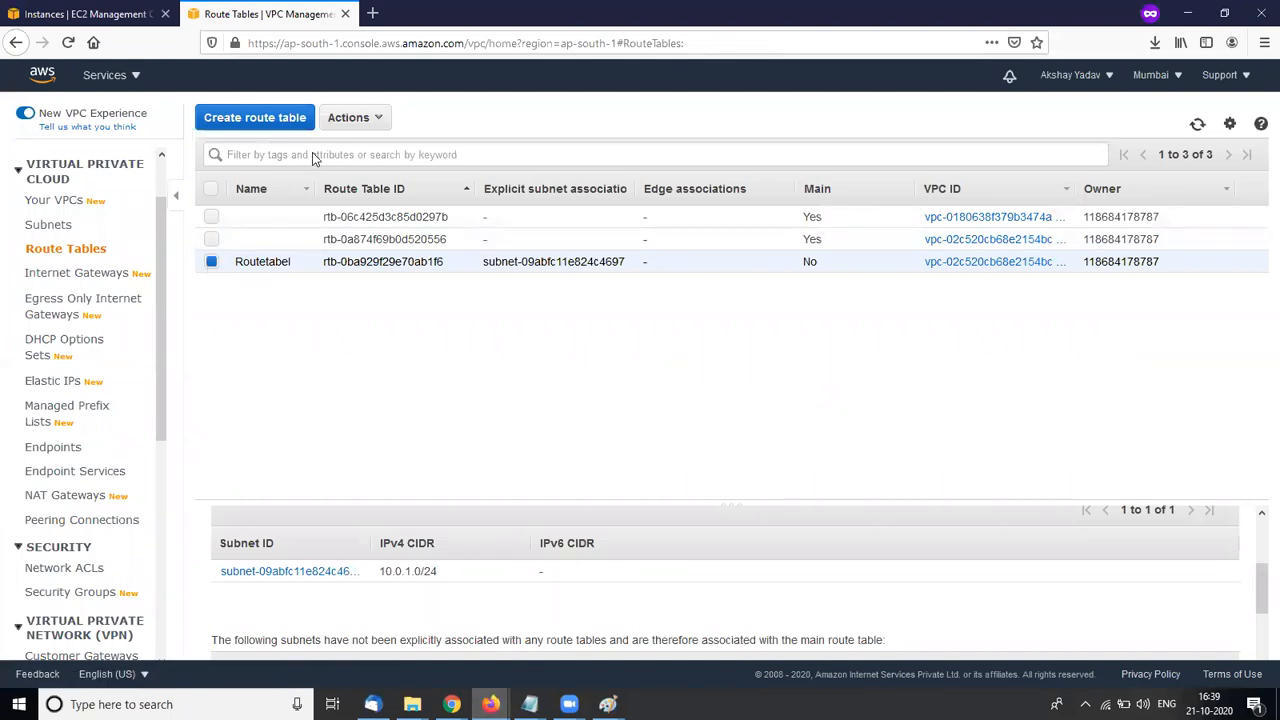
# Try to delete the Routetabel route table and look over its subnet associations
pyautogui.click(358, 118)
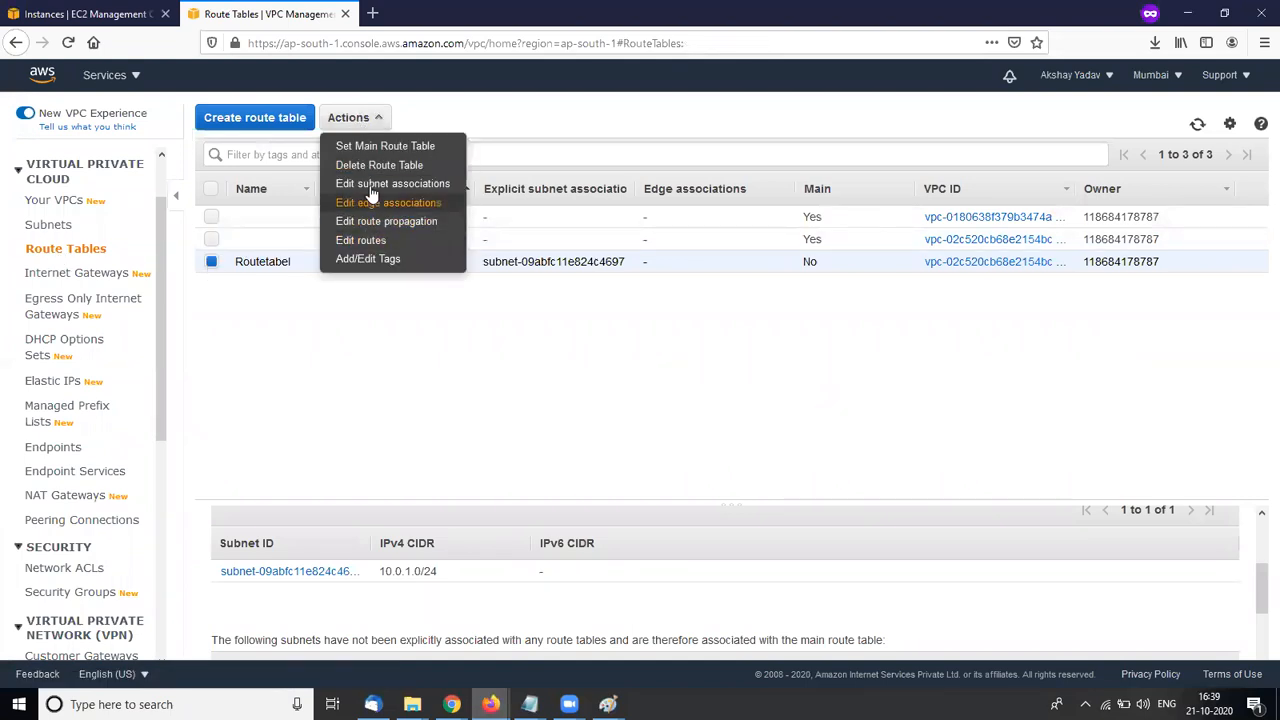
pyautogui.click(376, 166)
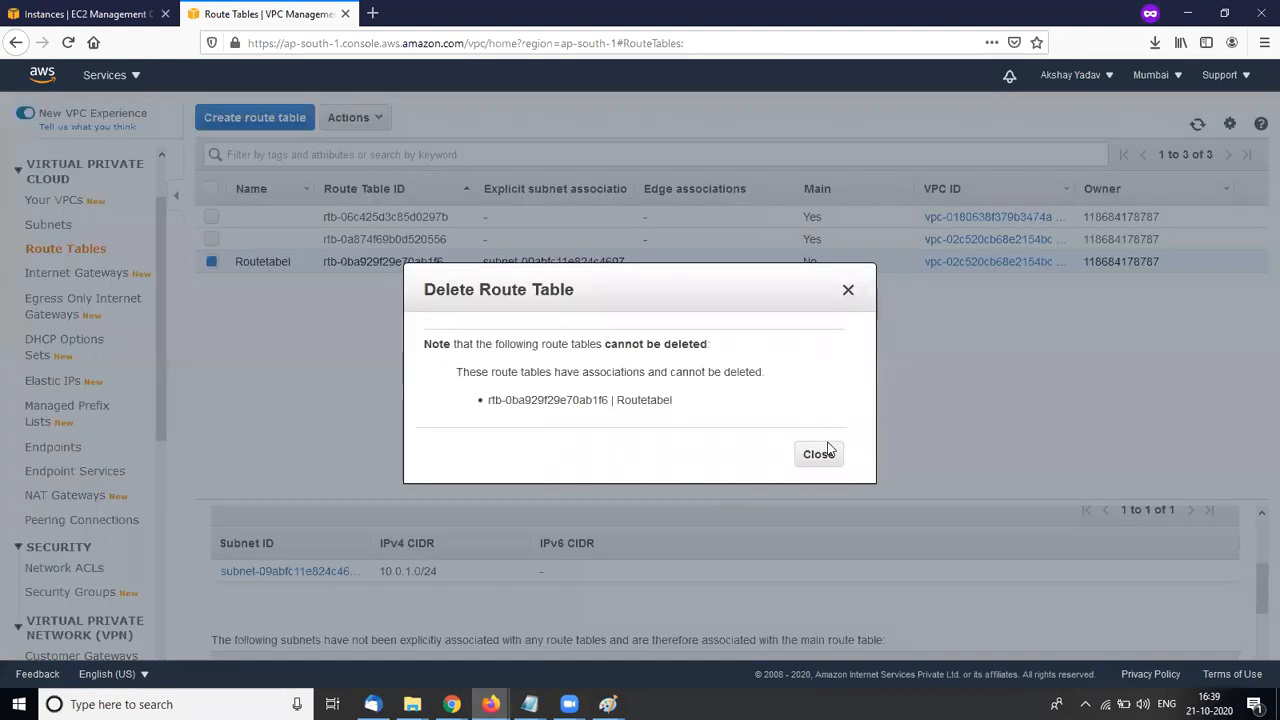
pyautogui.click(847, 292)
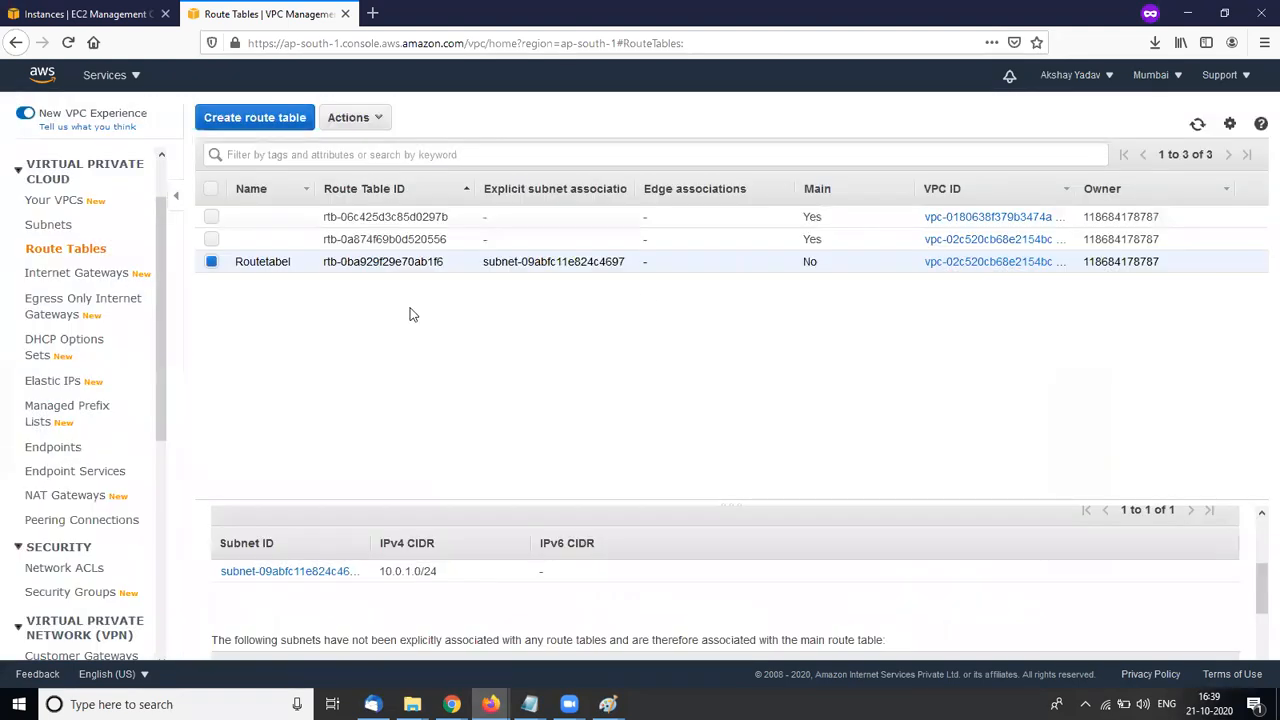
pyautogui.scroll(2, 410, 603)
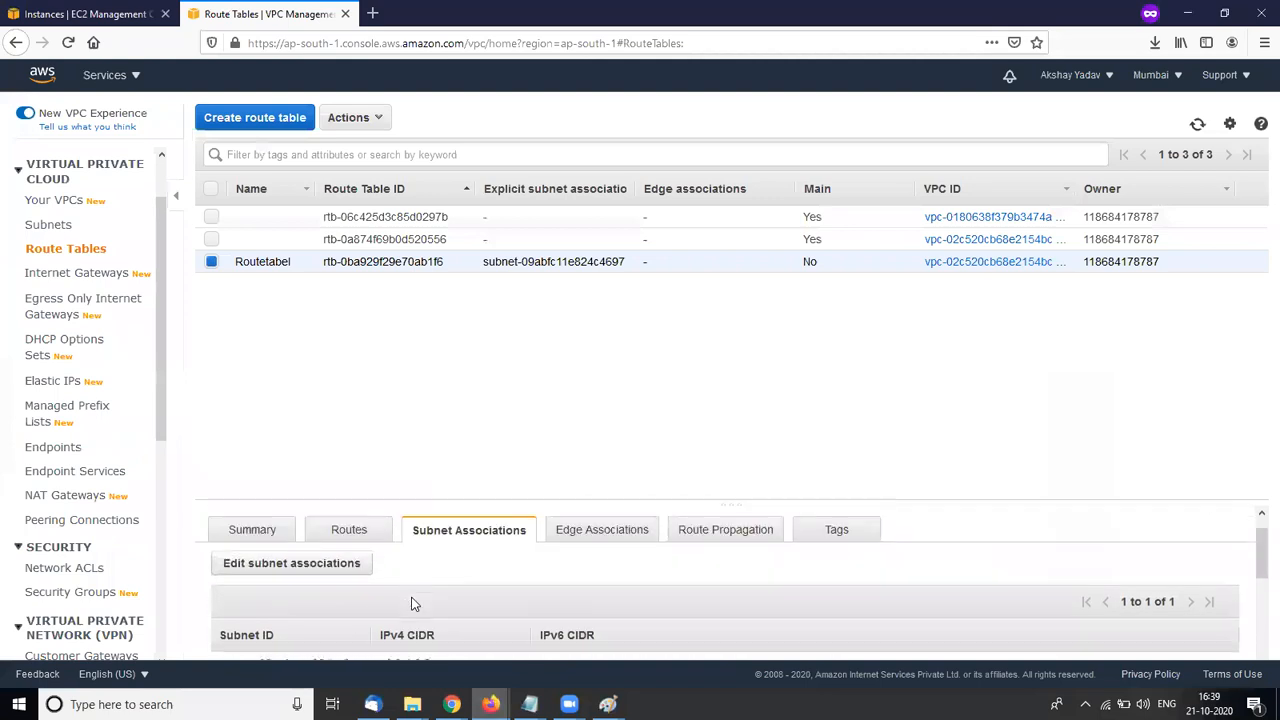
pyautogui.scroll(1, 410, 603)
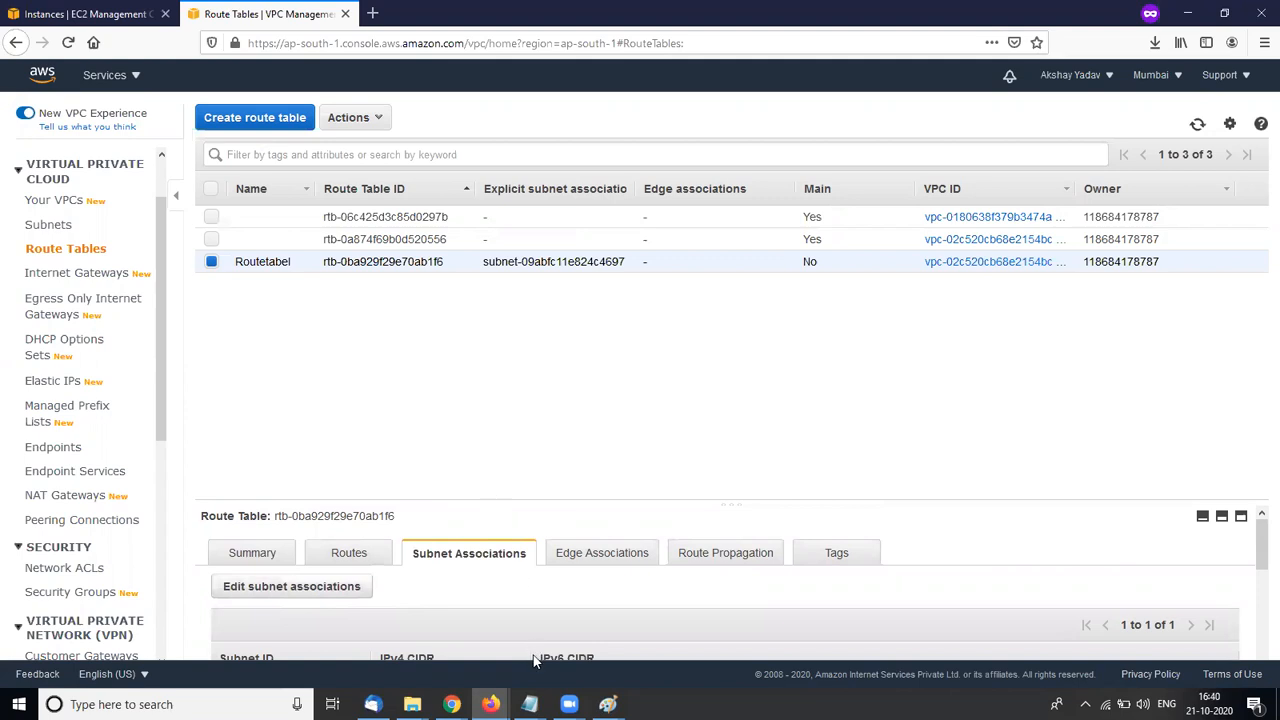
pyautogui.scroll(-2, 534, 658)
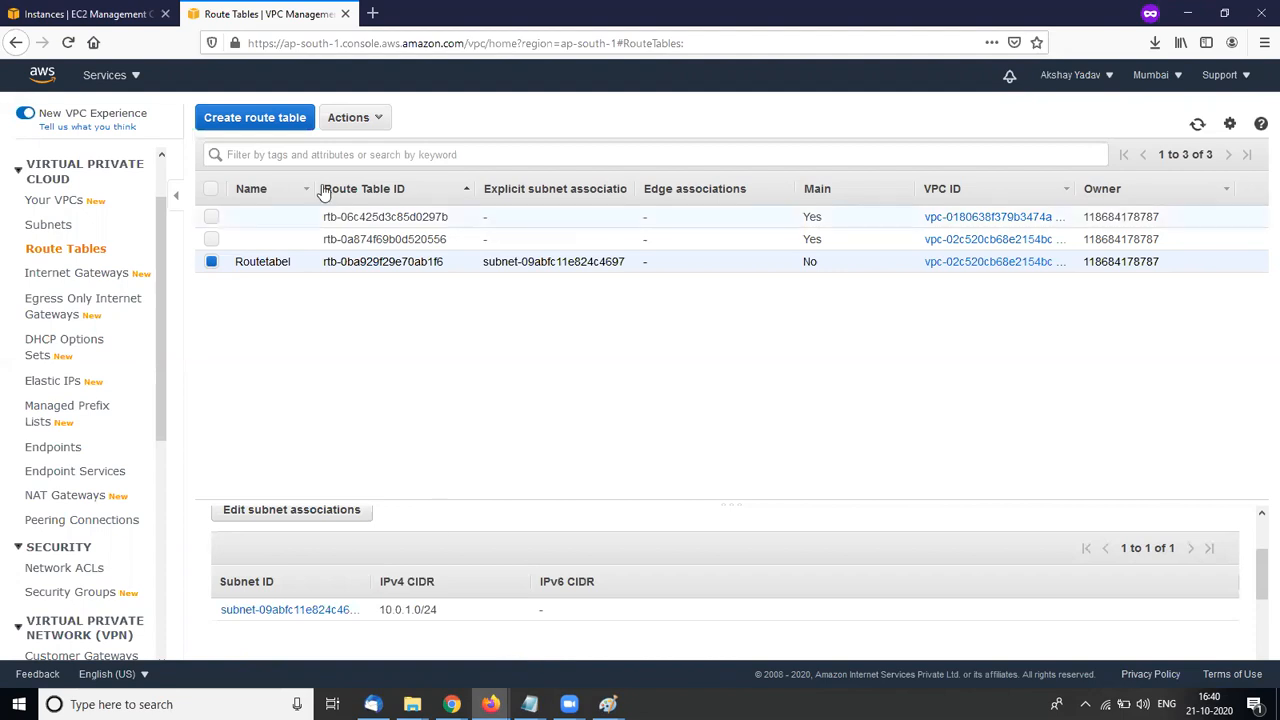
# Create a route table named "public route" in myvpc
pyautogui.click(258, 119)
pyautogui.click(298, 222)
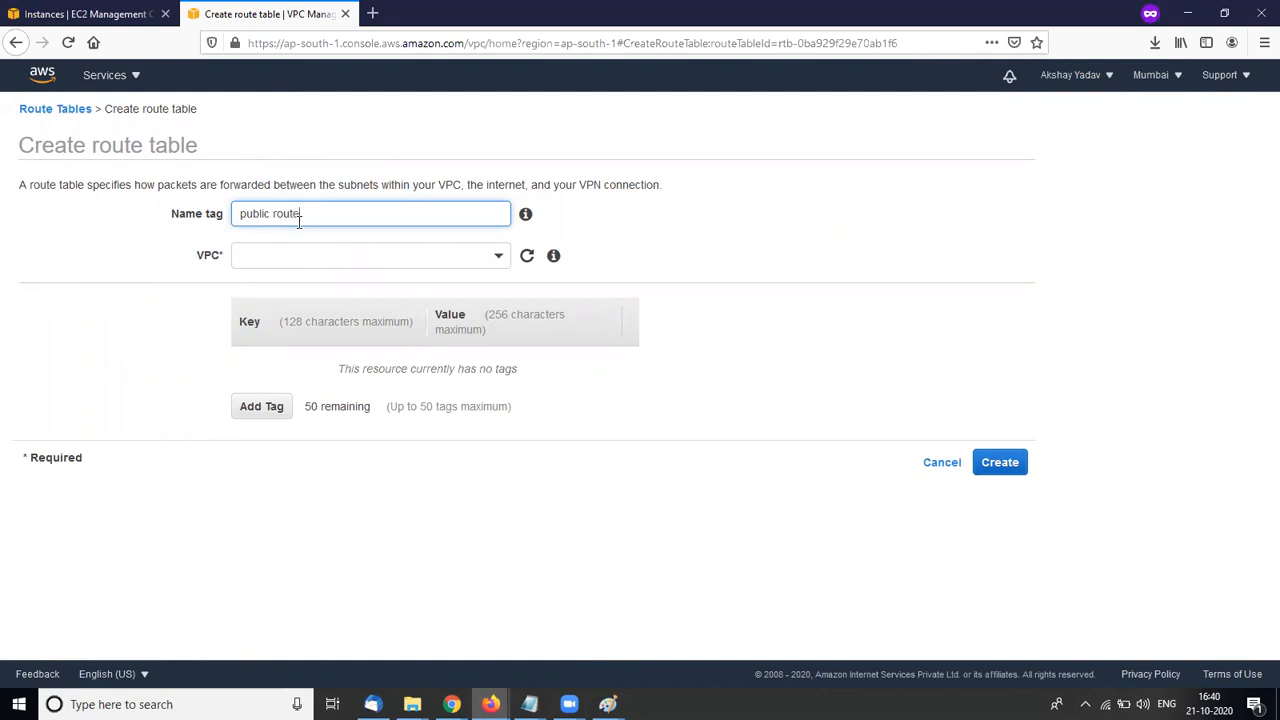
pyautogui.click(298, 255)
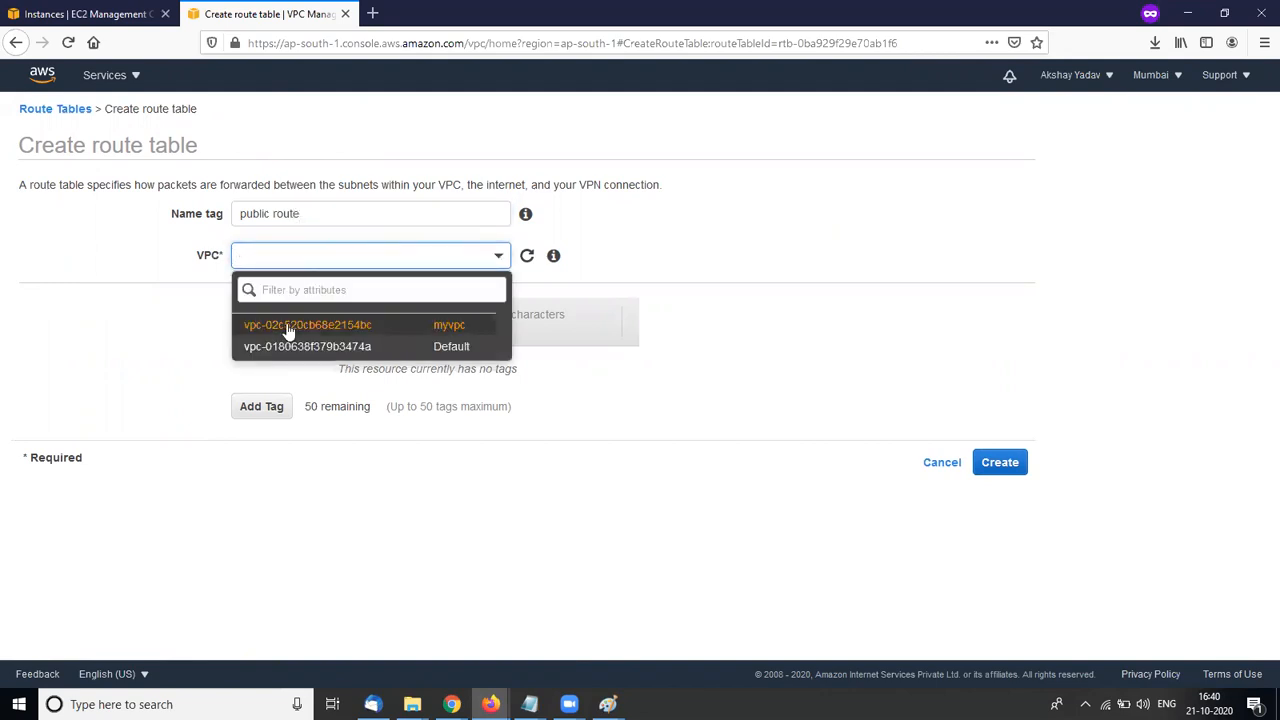
pyautogui.click(292, 322)
pyautogui.click(997, 465)
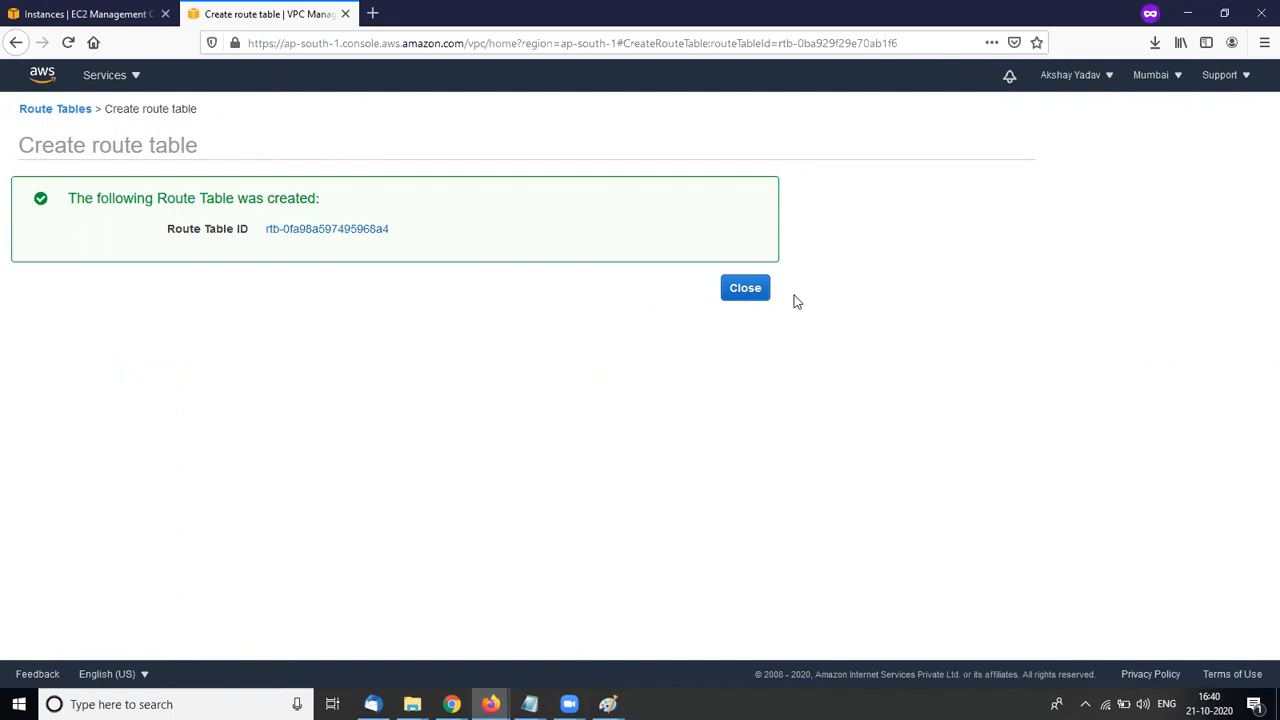
pyautogui.click(745, 290)
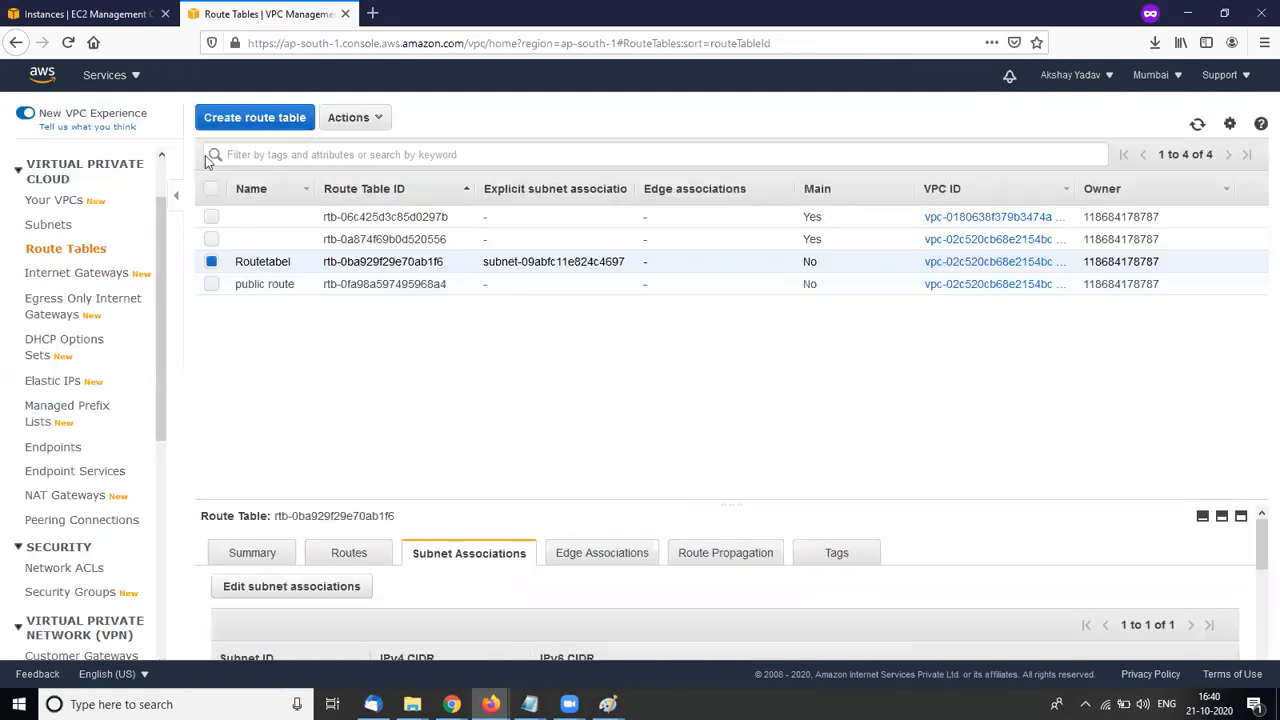
# Create another route table in myvpc with the name tag "private subnet"
pyautogui.click(282, 122)
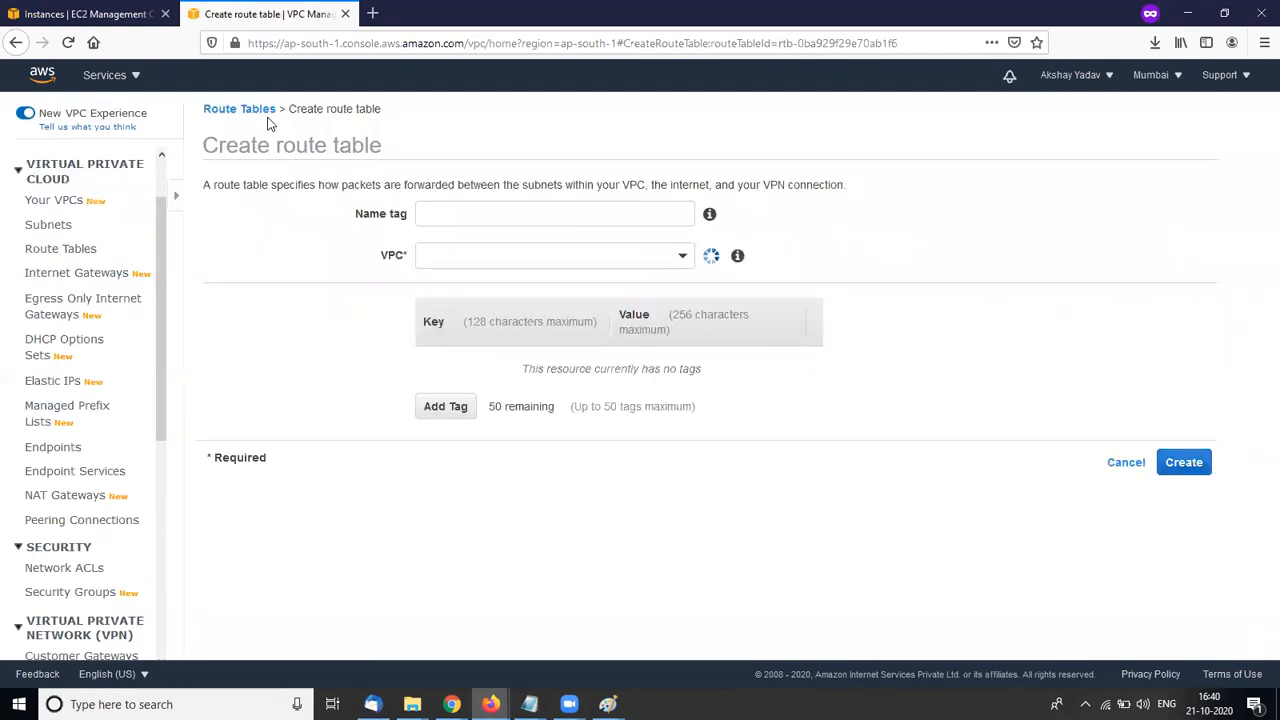
pyautogui.click(291, 210)
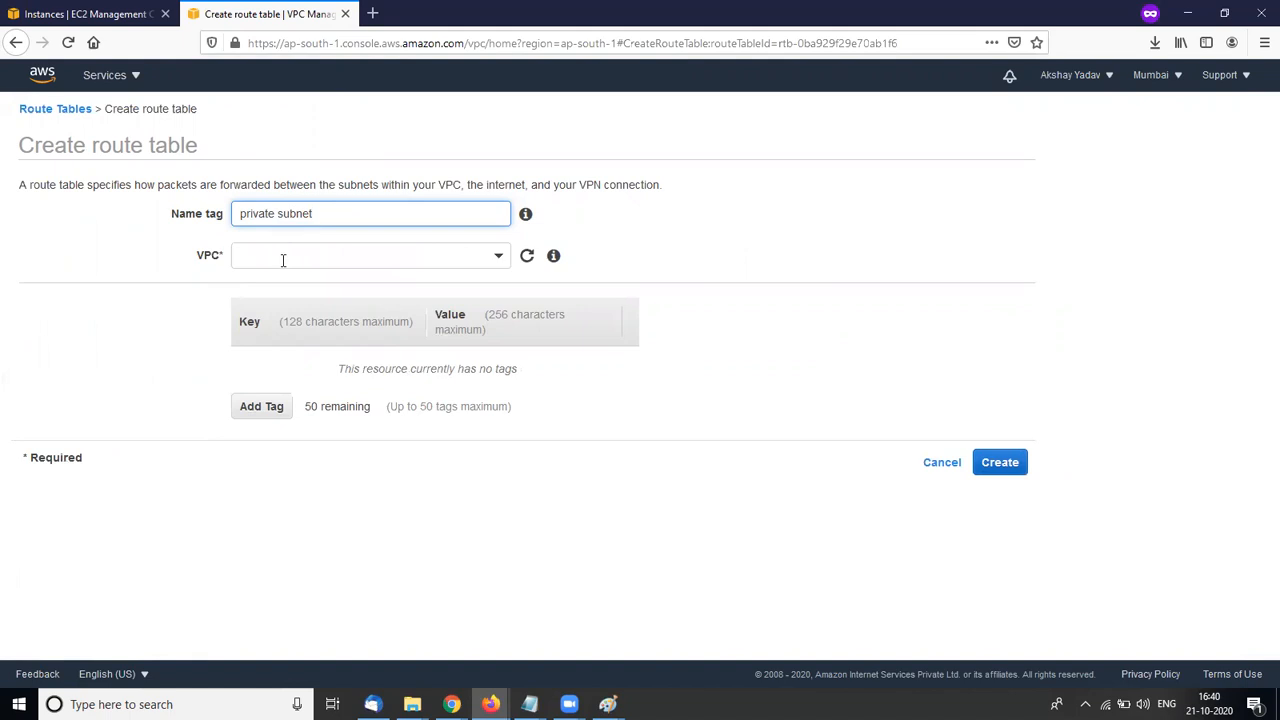
pyautogui.click(288, 255)
pyautogui.click(288, 326)
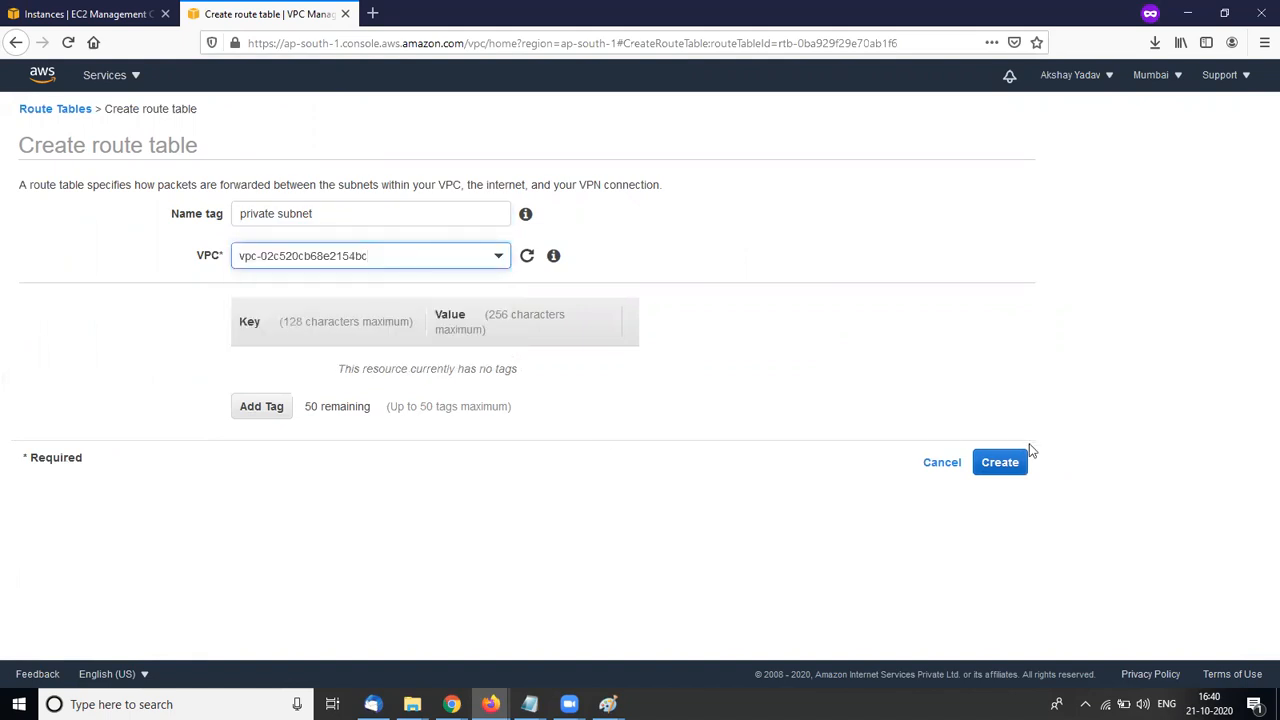
pyautogui.click(1000, 464)
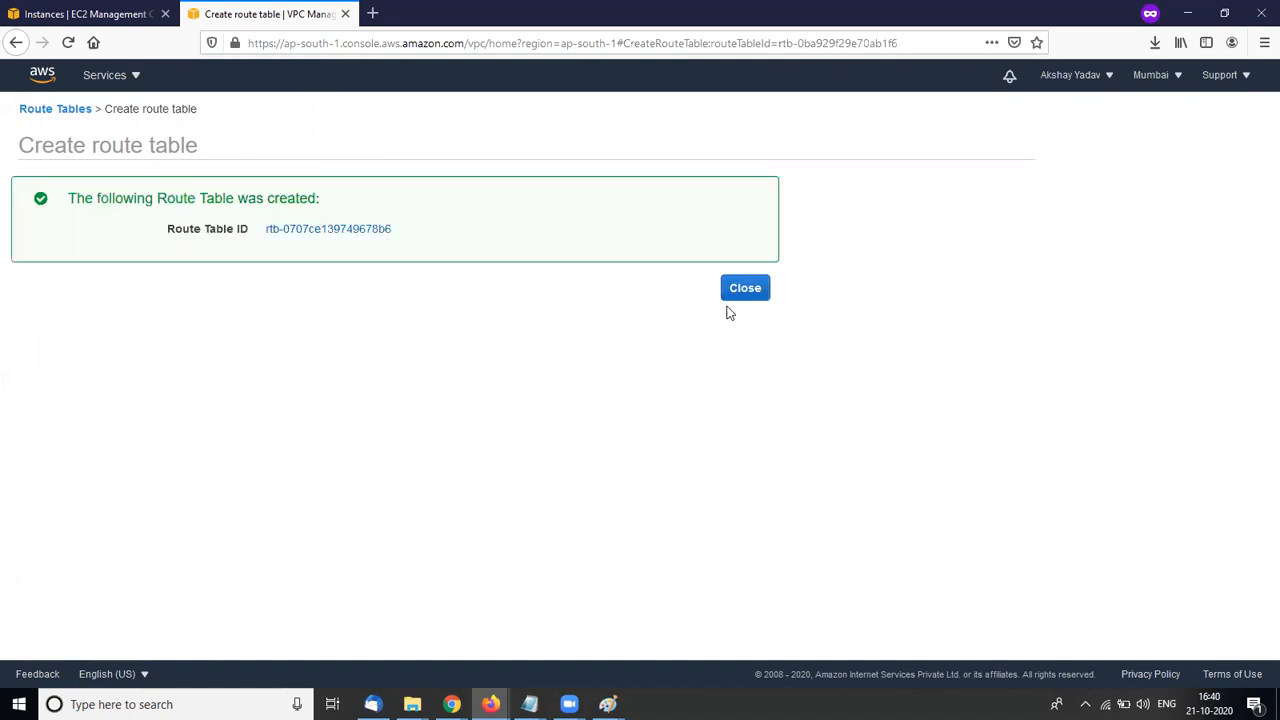
# Associate the Public subnet (10.0.0.0/24) with the "public route" route table
pyautogui.click(744, 289)
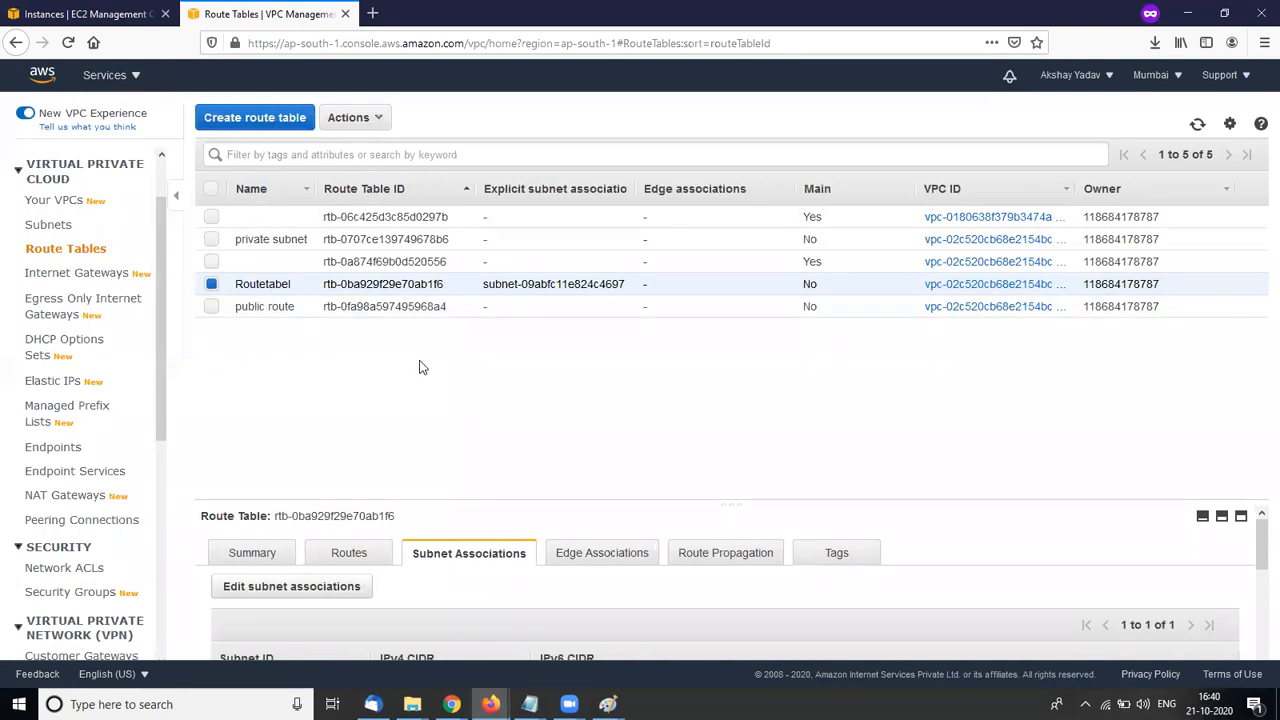
pyautogui.click(372, 120)
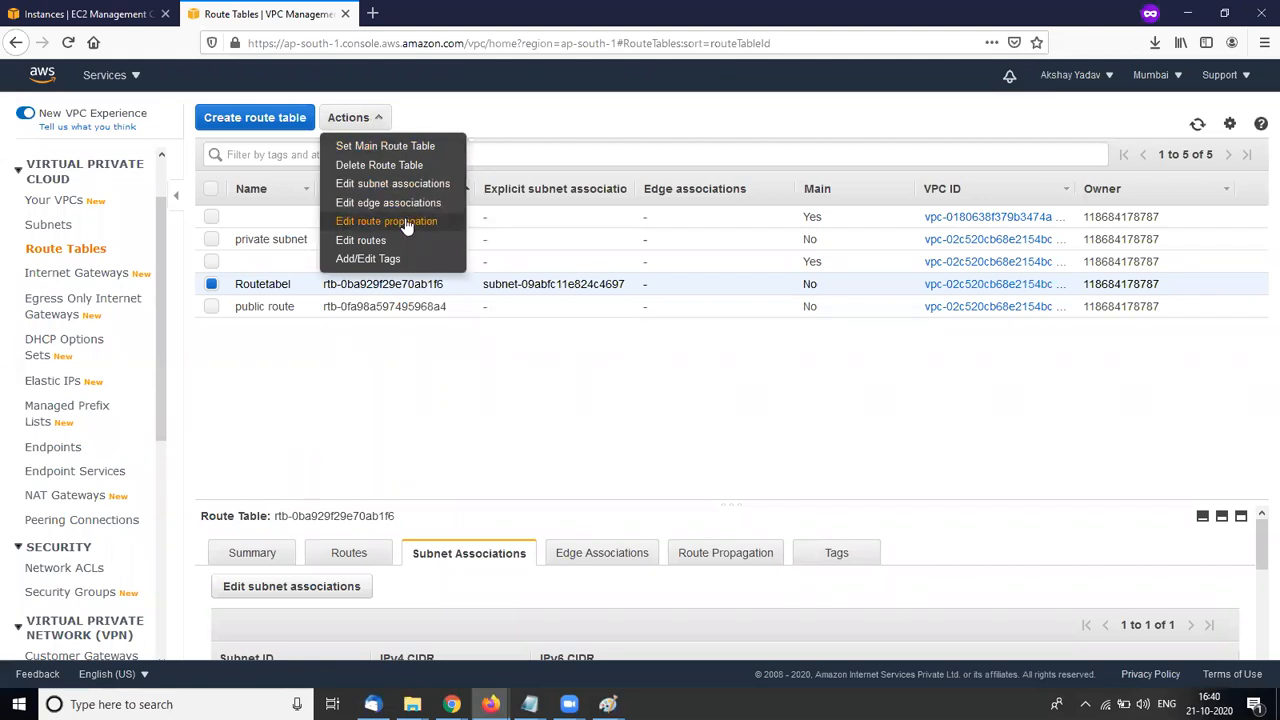
pyautogui.click(375, 391)
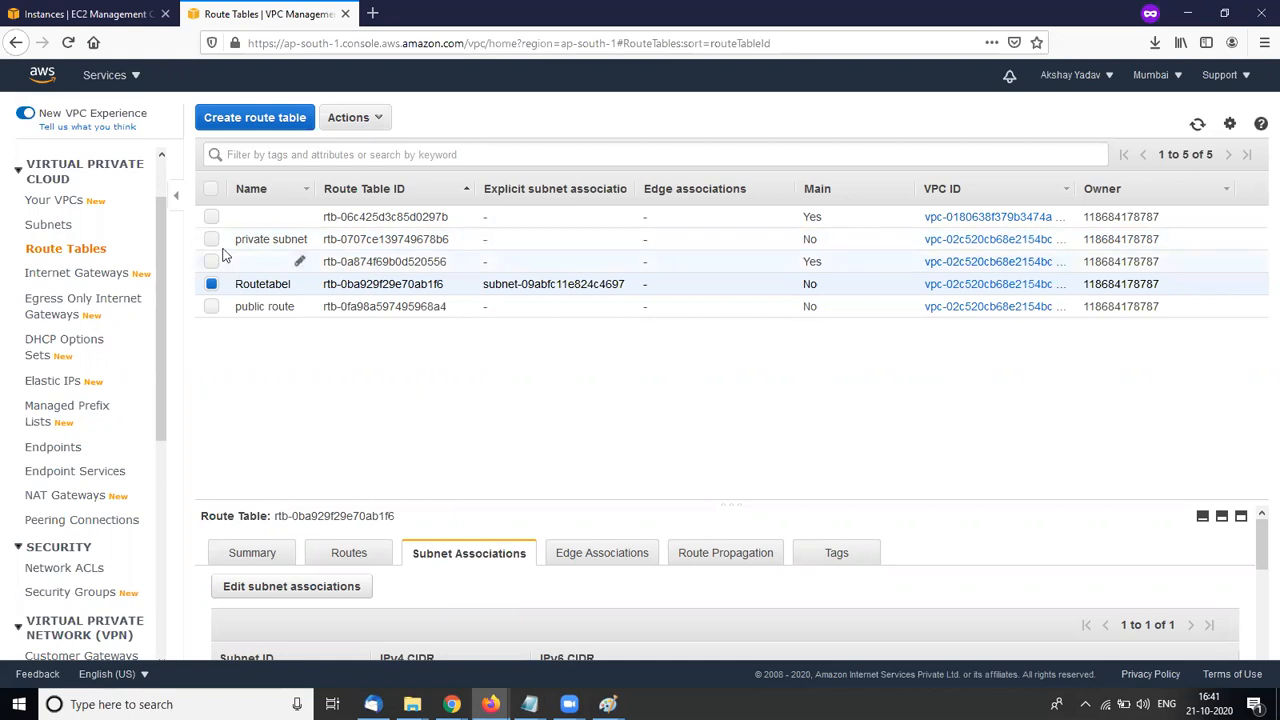
pyautogui.click(213, 309)
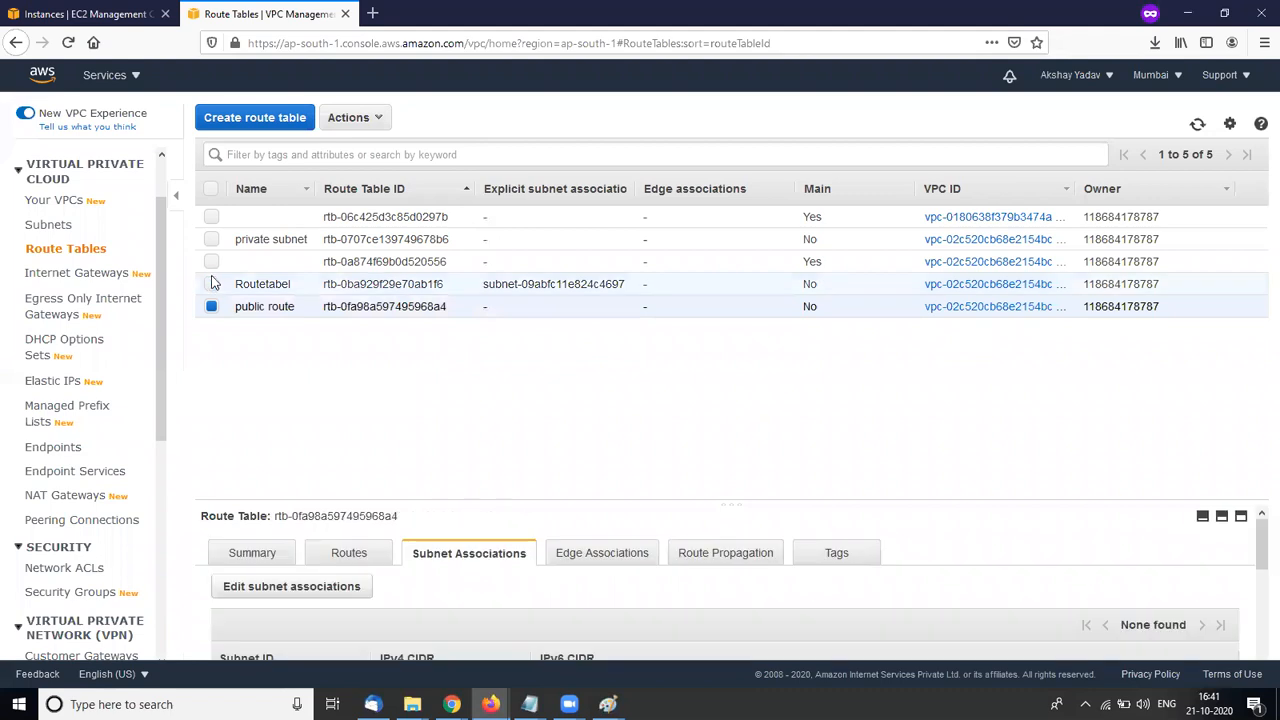
pyautogui.click(306, 590)
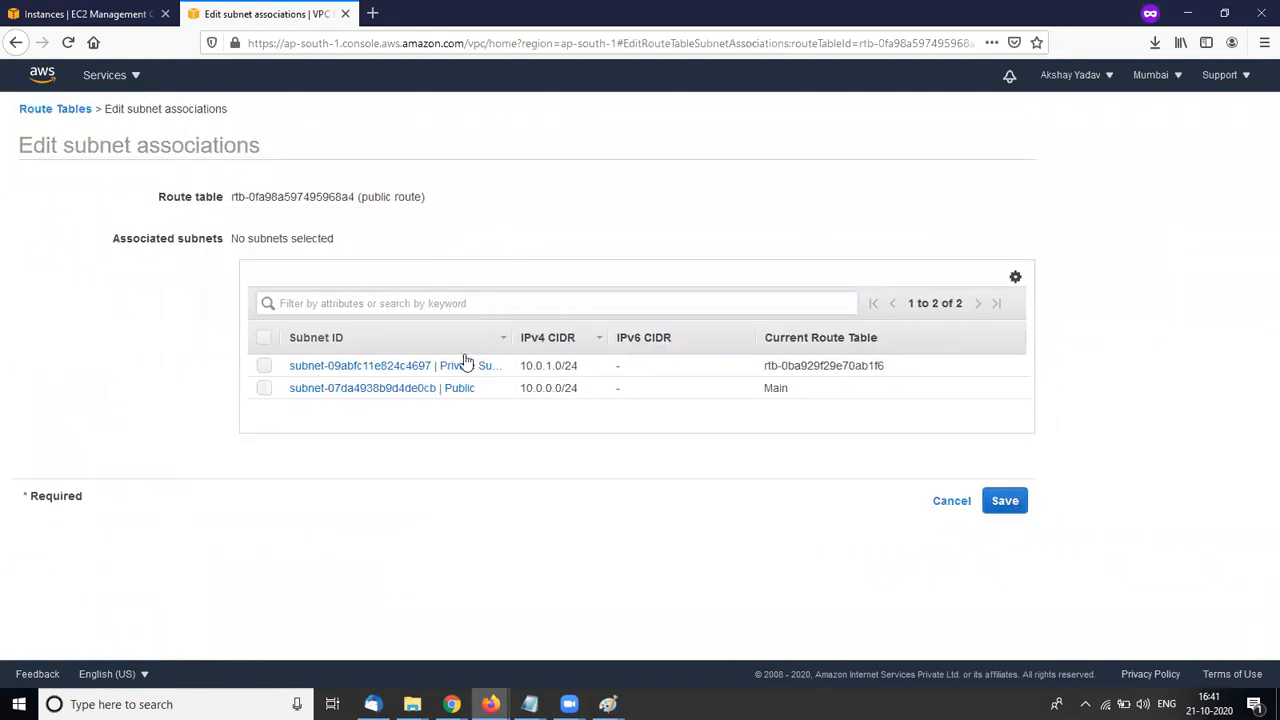
pyautogui.click(263, 390)
pyautogui.click(1018, 506)
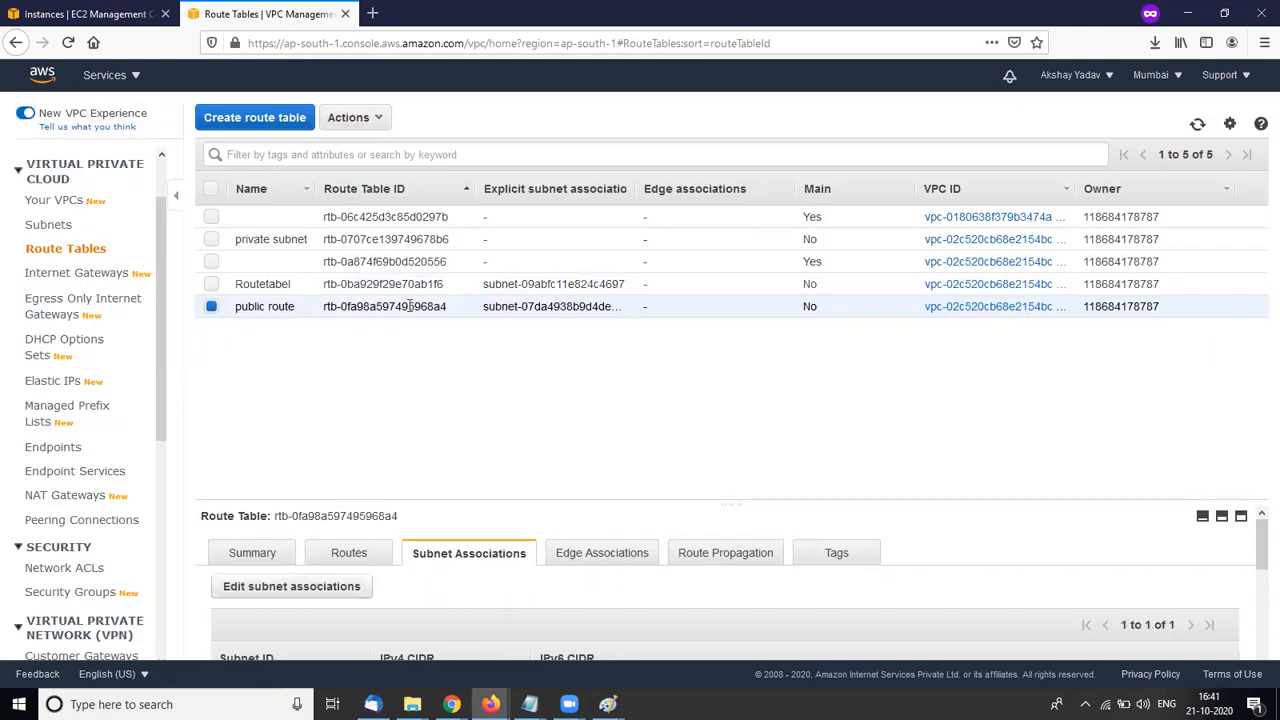
# Associate the private subnet (10.0.1.0/24) with the "private subnet" route table and save
pyautogui.click(211, 306)
pyautogui.click(211, 239)
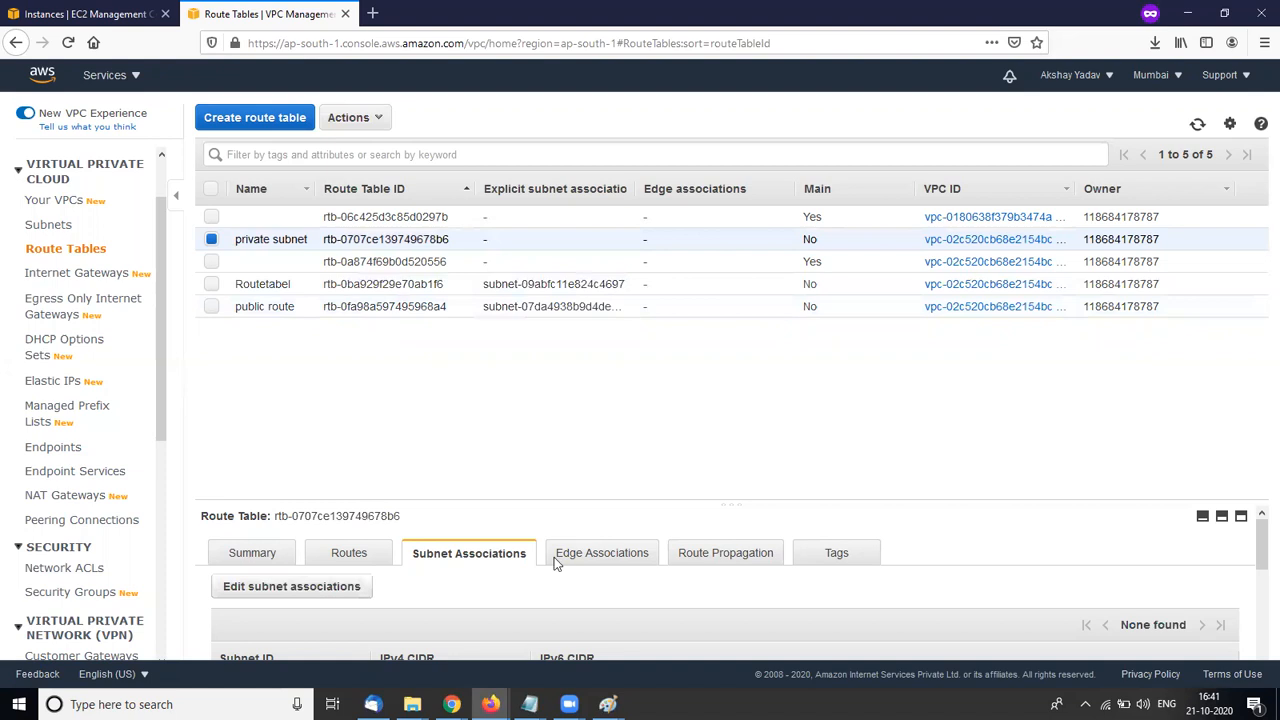
pyautogui.click(336, 588)
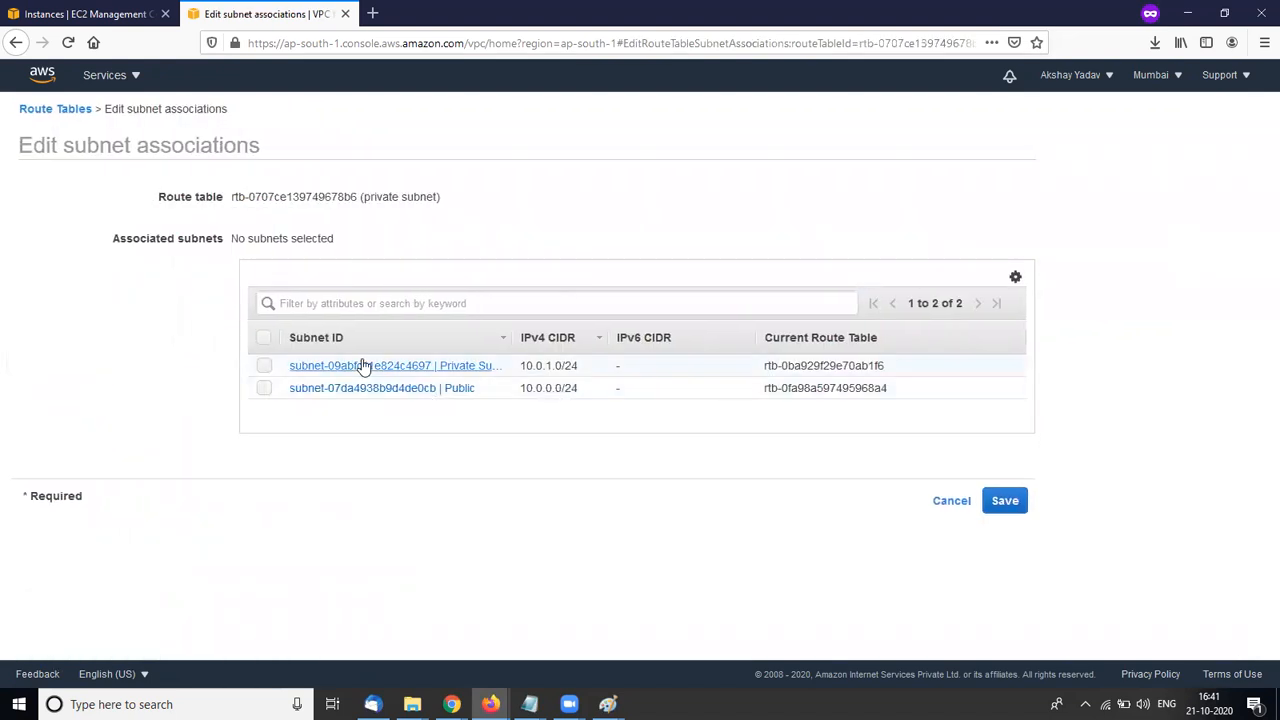
pyautogui.click(264, 366)
pyautogui.click(985, 505)
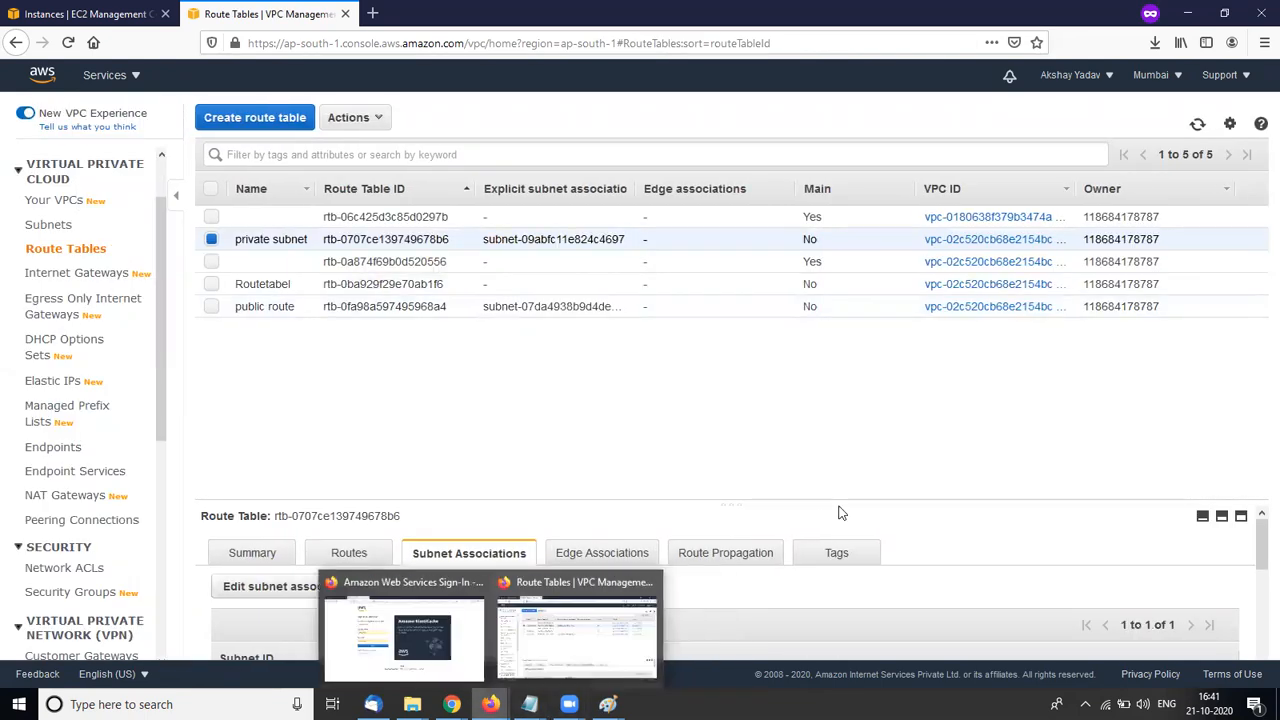
# Look over the EC2 instances list, comparing the public IPv4 addresses and other details of both instances
pyautogui.click(90, 14)
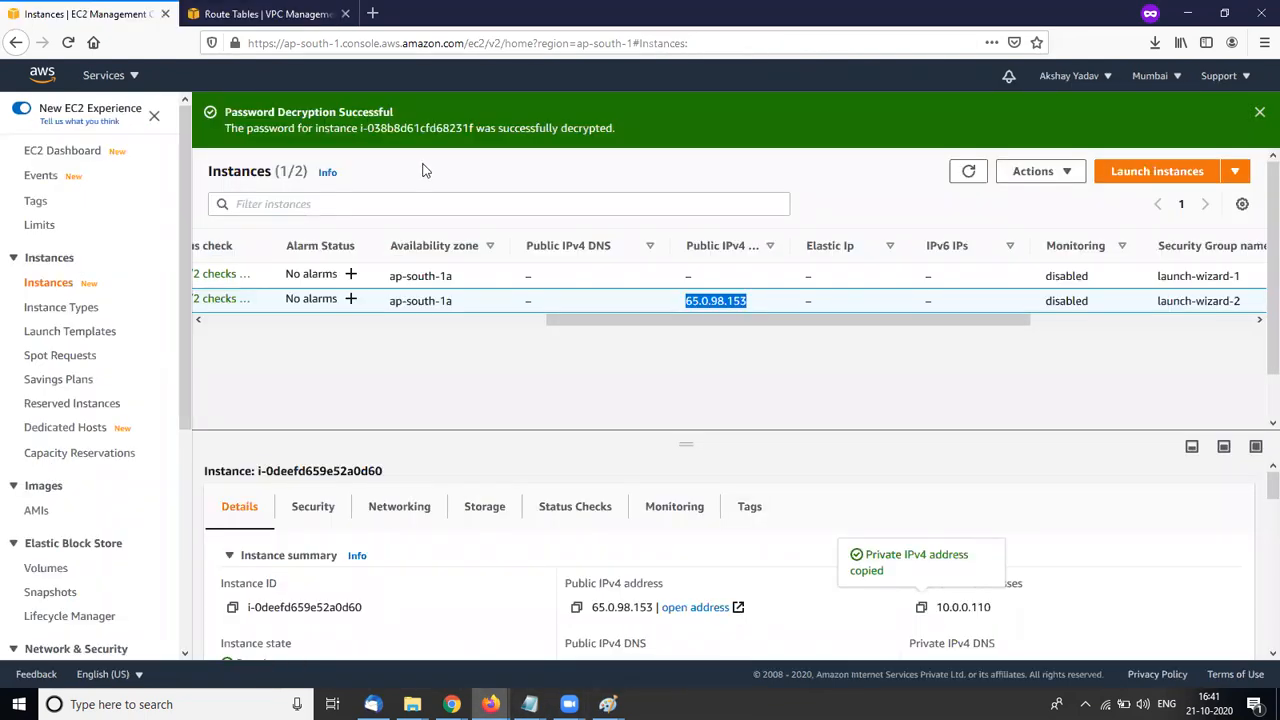
pyautogui.moveTo(540, 325); pyautogui.dragTo(200, 340)
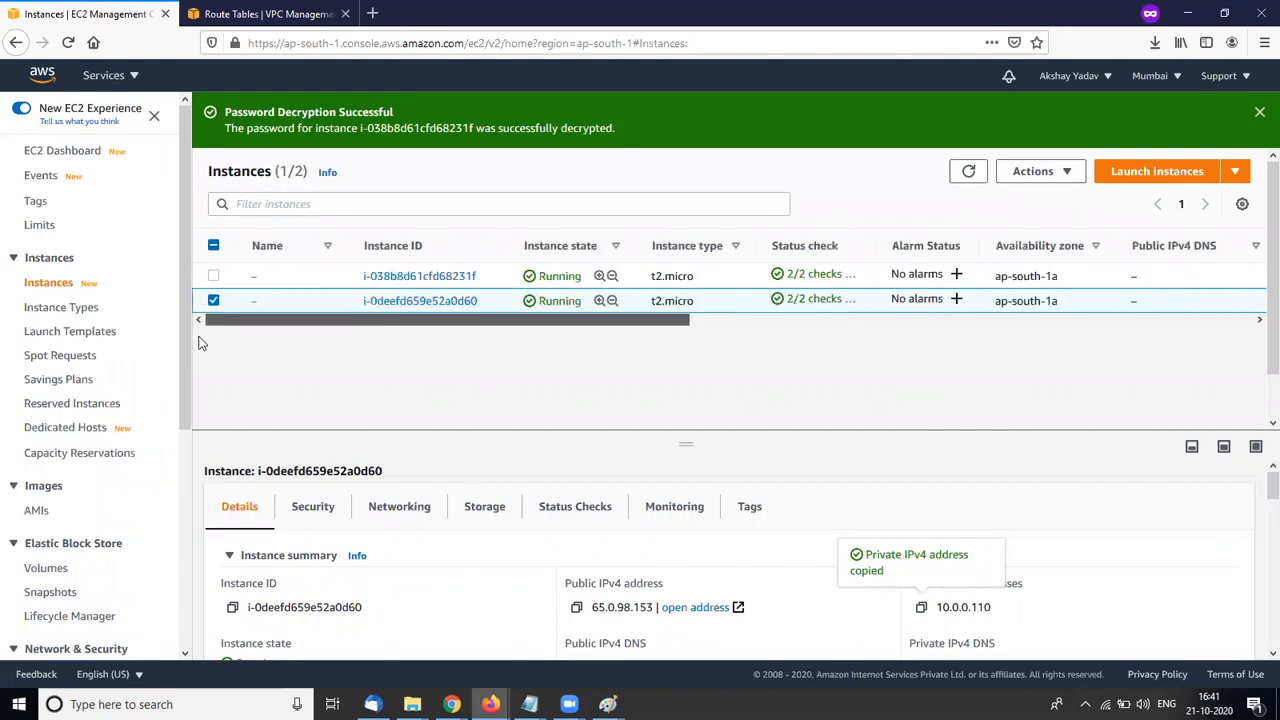
pyautogui.moveTo(368, 323); pyautogui.dragTo(723, 328)
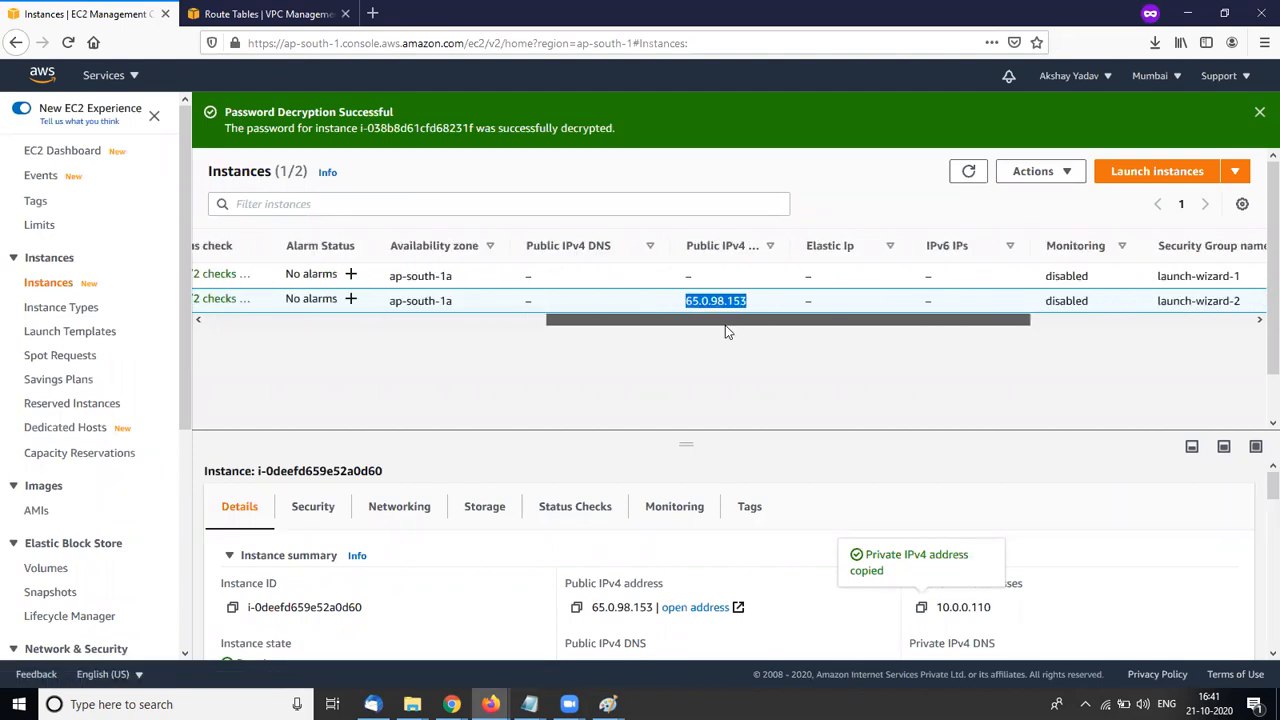
pyautogui.click(757, 301)
pyautogui.moveTo(703, 298); pyautogui.dragTo(686, 304)
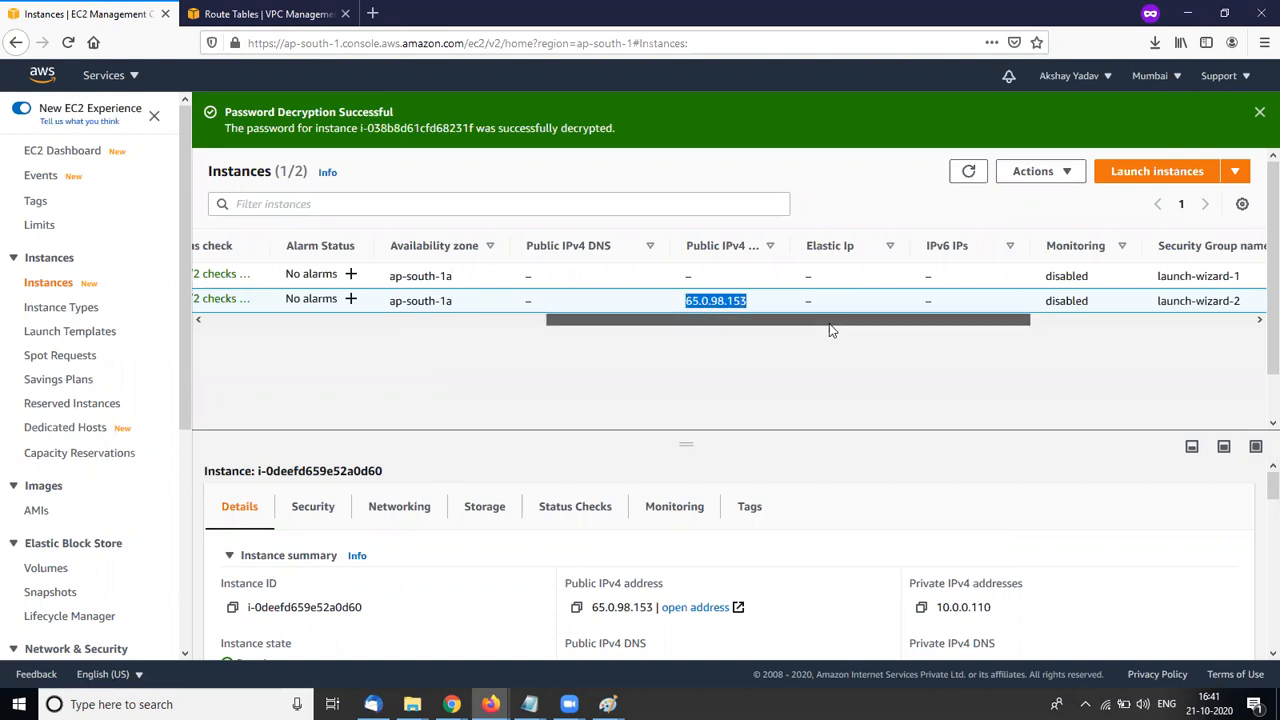
pyautogui.moveTo(831, 322); pyautogui.dragTo(654, 322)
pyautogui.moveTo(771, 329); pyautogui.dragTo(925, 324)
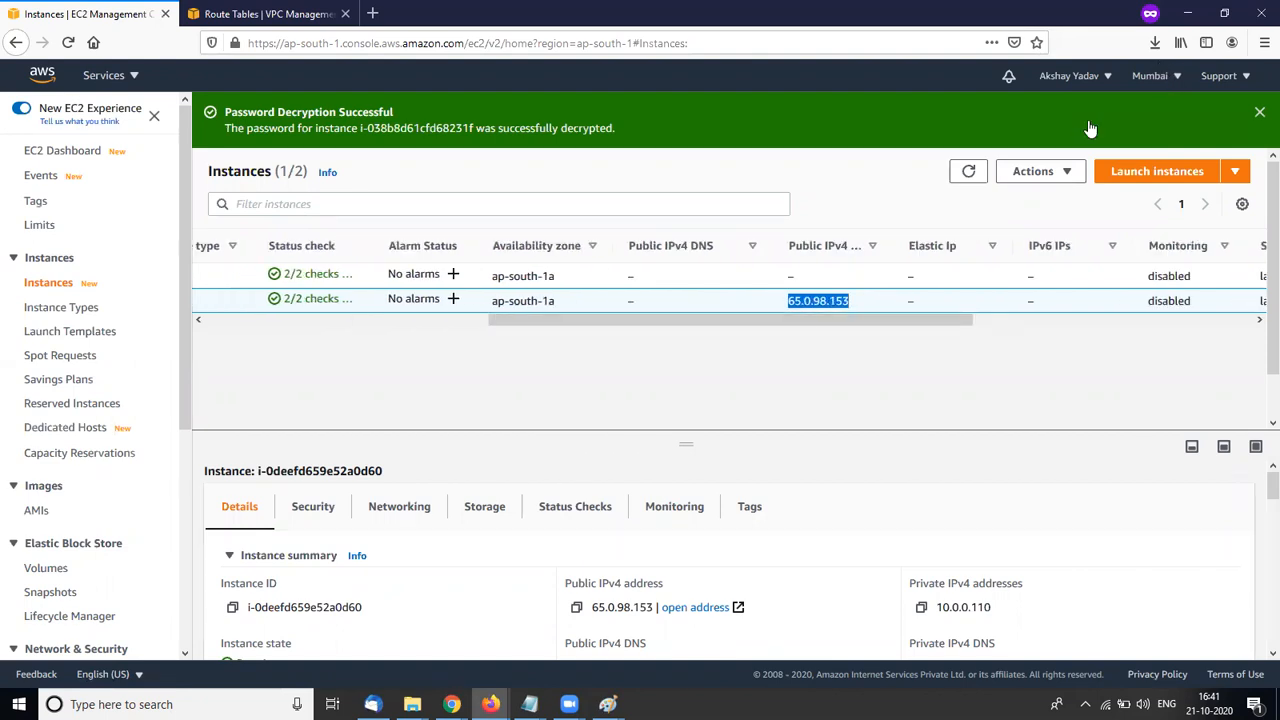
pyautogui.moveTo(792, 325); pyautogui.dragTo(409, 352)
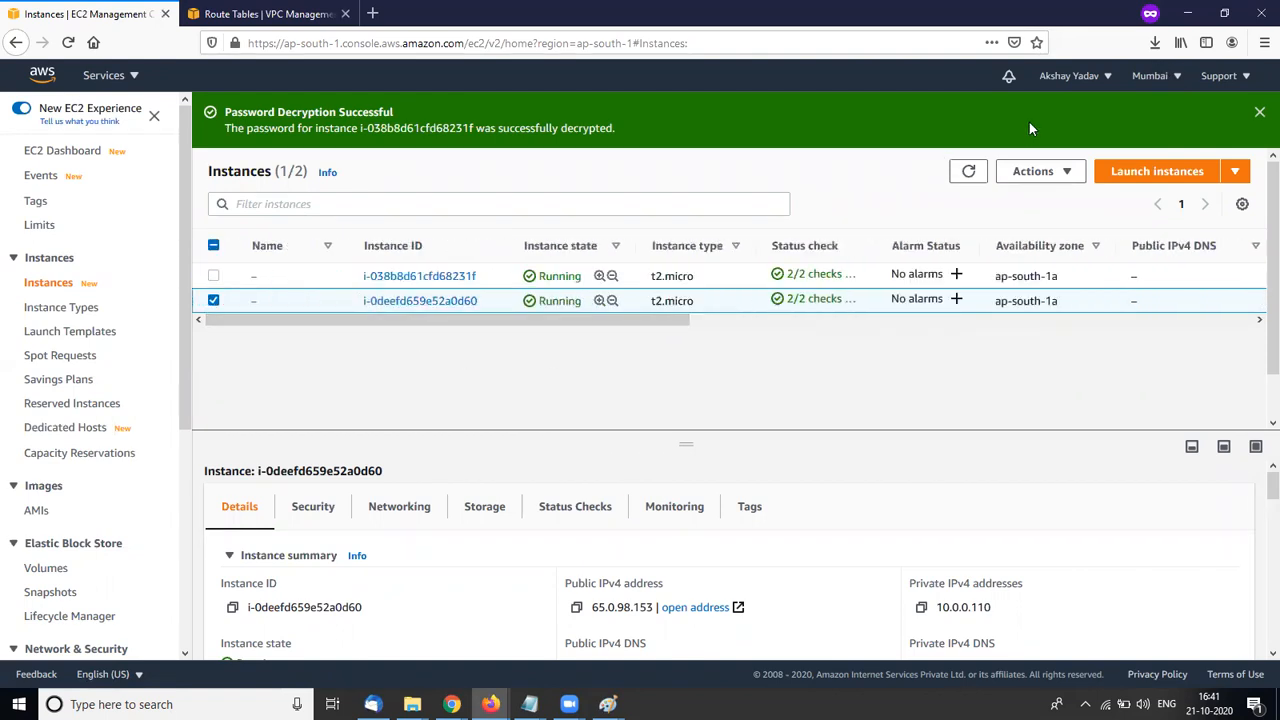
# Download the remote desktop file 65.0.98.153.rdp from the RDP client connection options of the selected instance
pyautogui.click(1045, 171)
pyautogui.click(1043, 221)
pyautogui.click(257, 242)
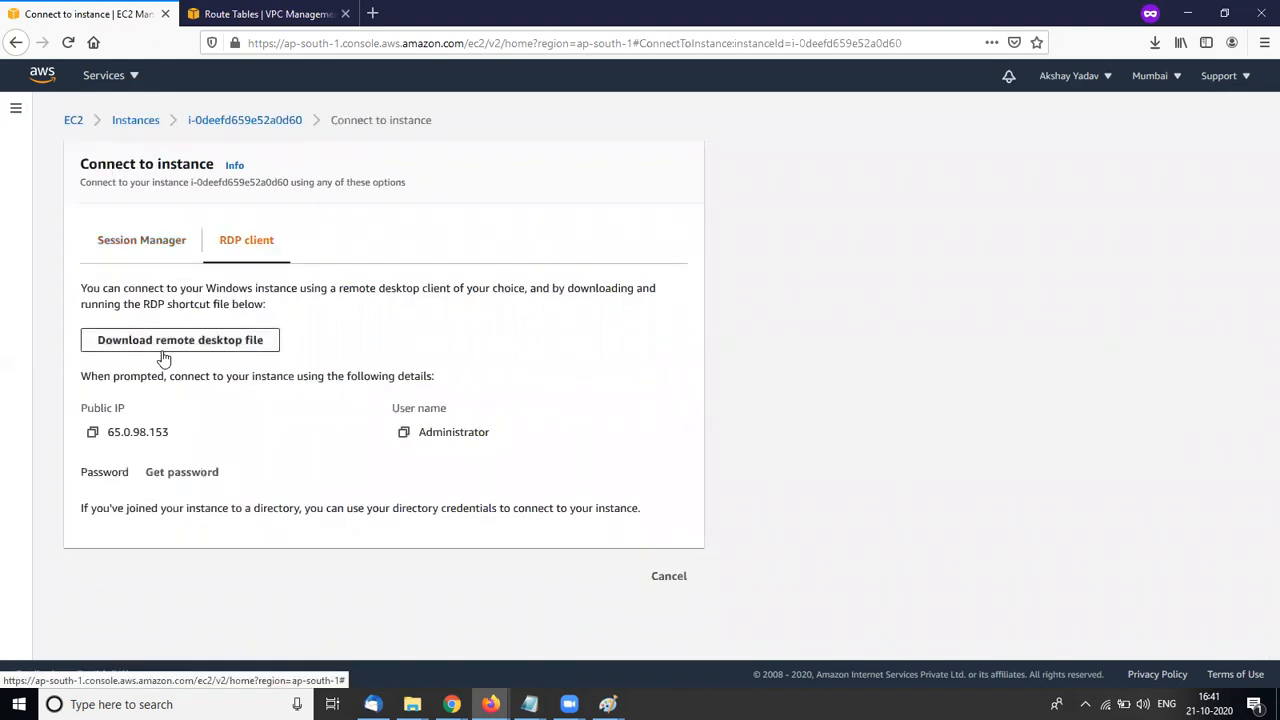
pyautogui.click(145, 345)
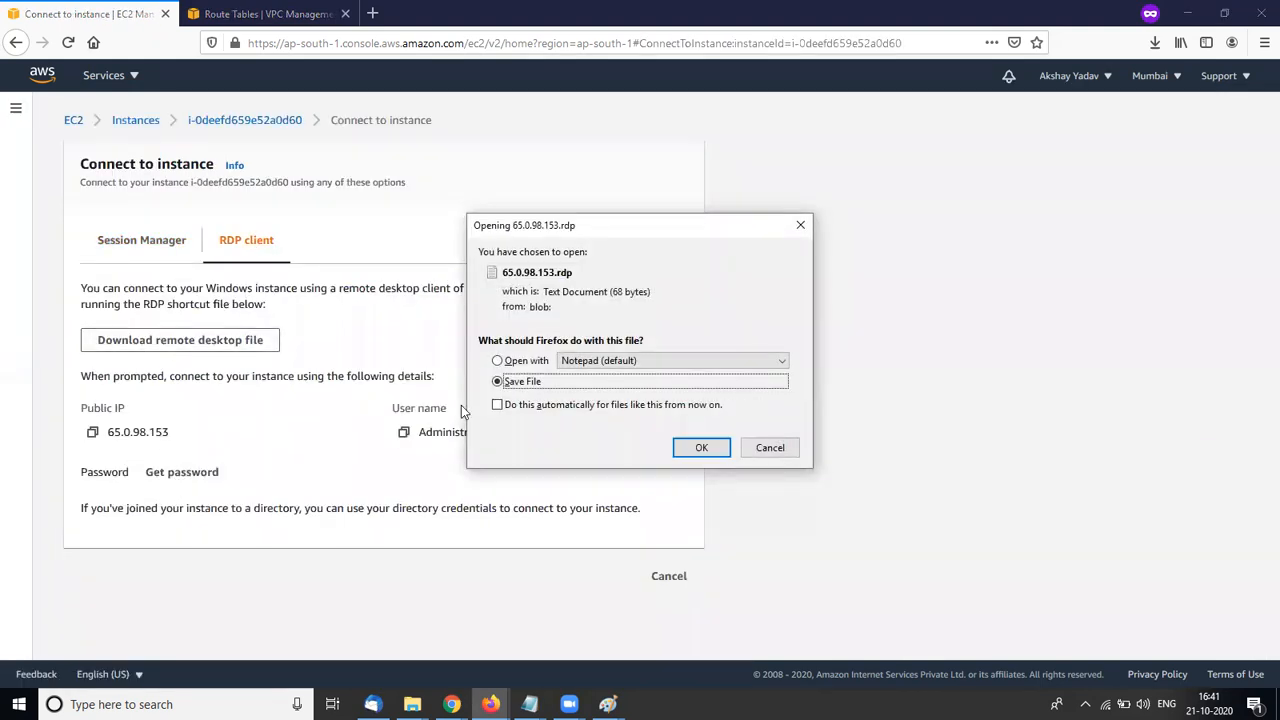
pyautogui.click(701, 447)
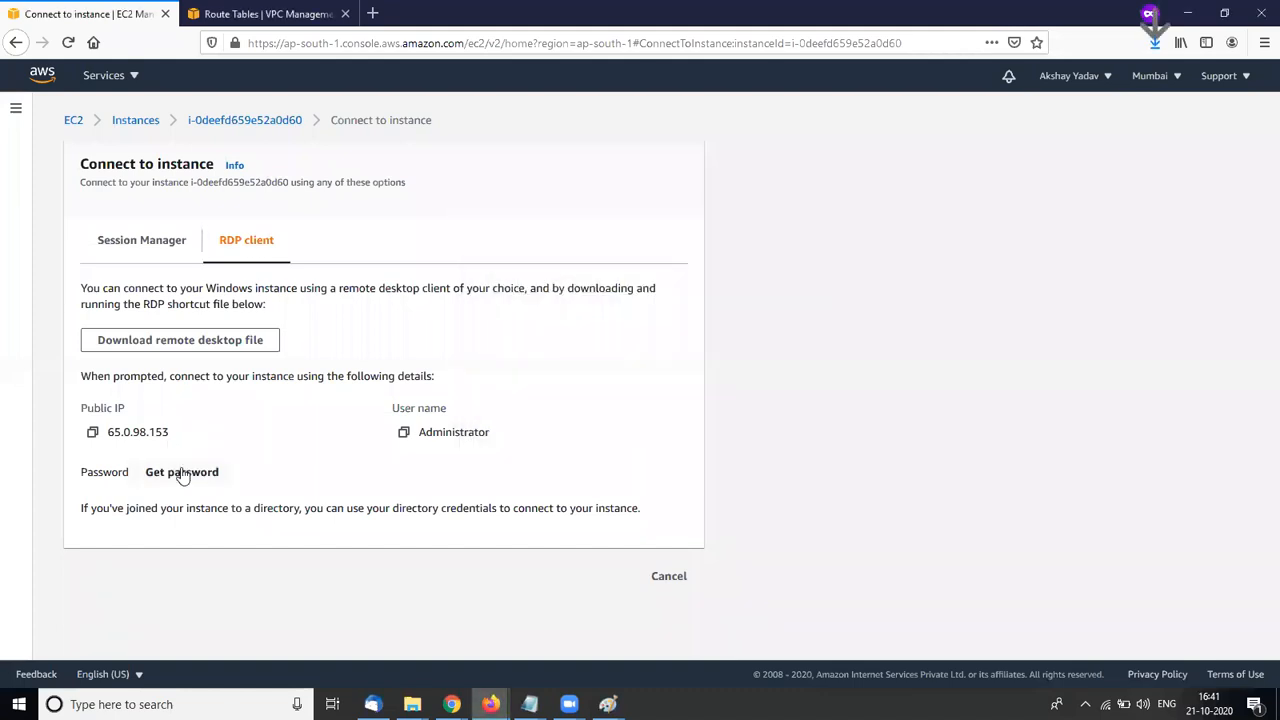
# Decrypt the instance's Windows administrator password using the key pair file testaws1.pem
pyautogui.click(182, 471)
pyautogui.click(122, 381)
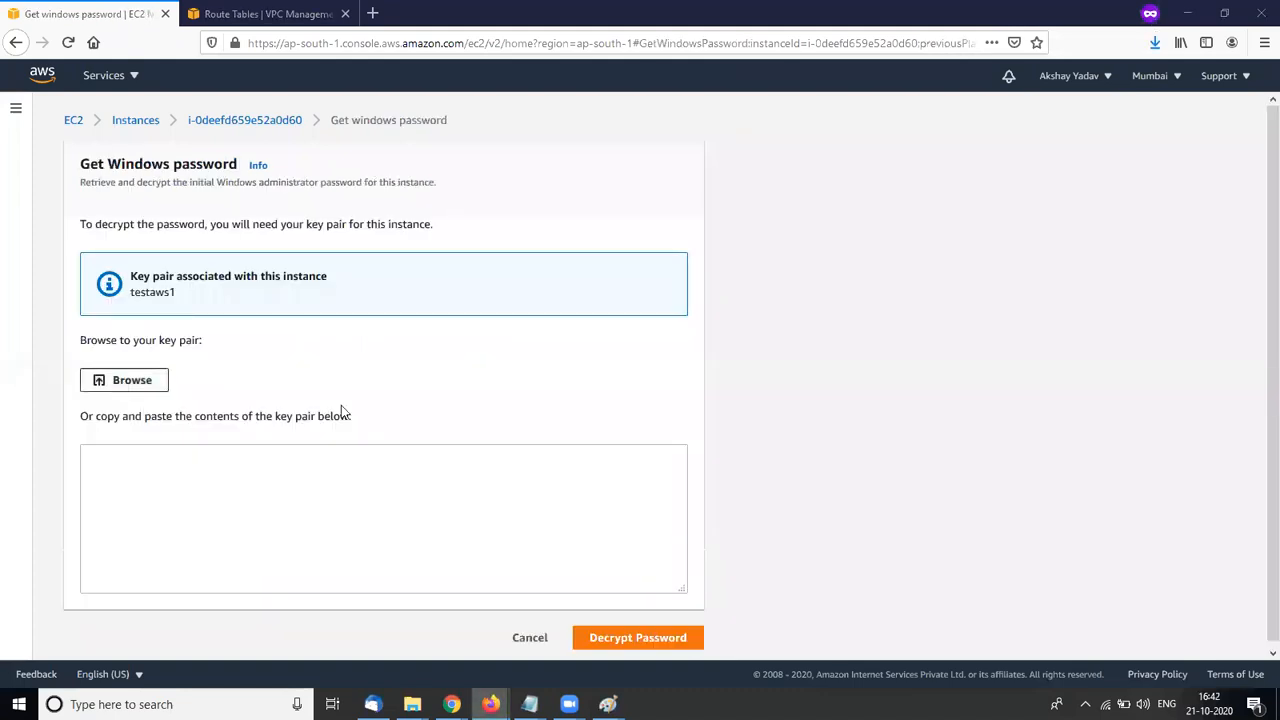
pyautogui.write('tes')
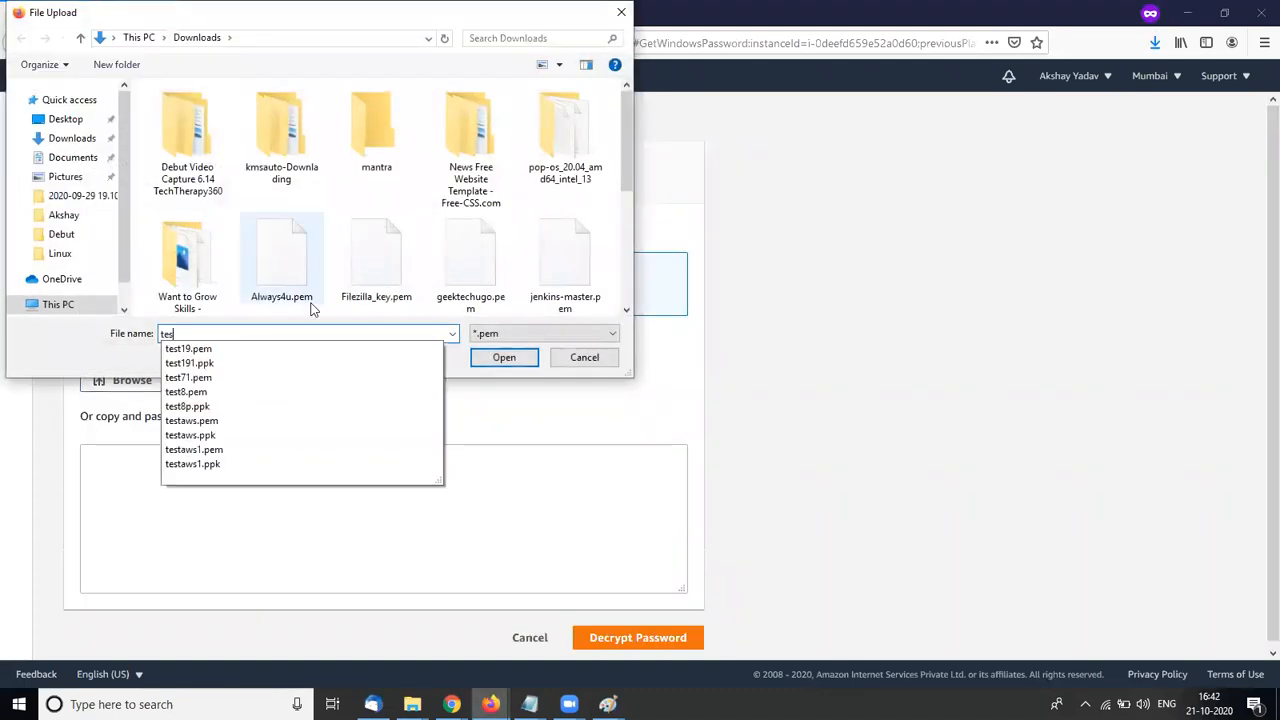
pyautogui.click(214, 450)
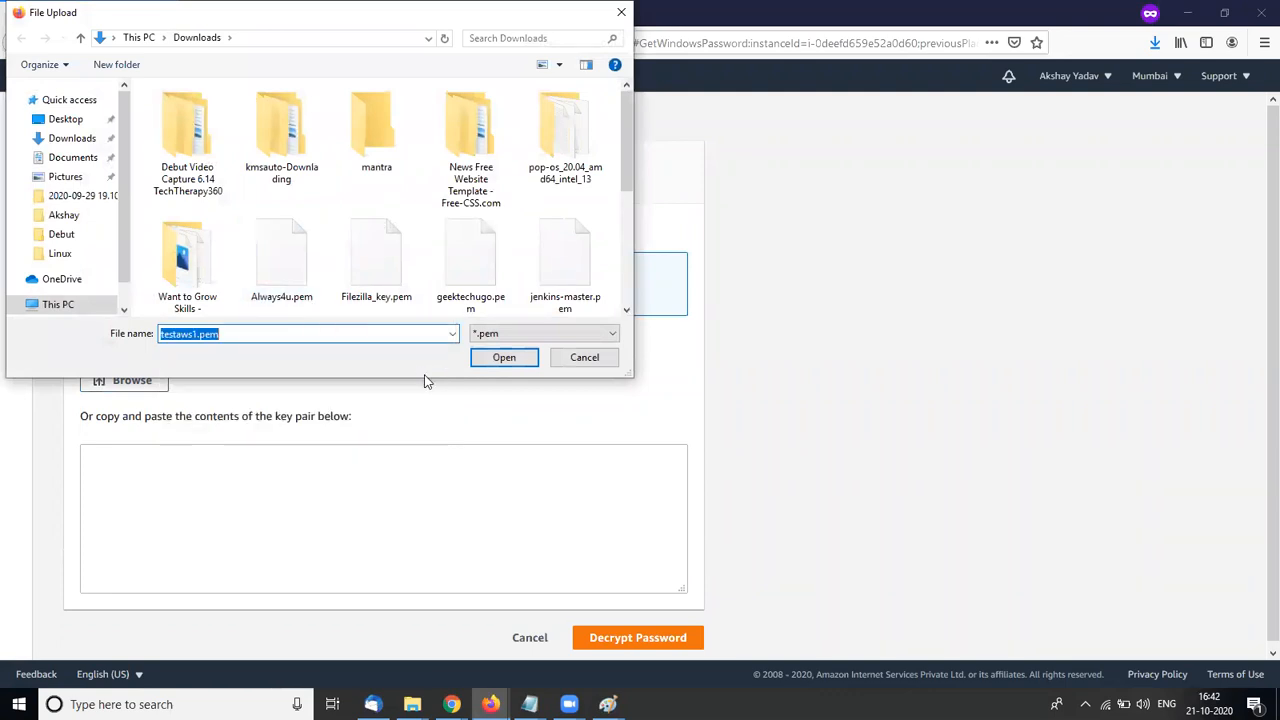
pyautogui.click(472, 359)
pyautogui.scroll(-5, 631, 511)
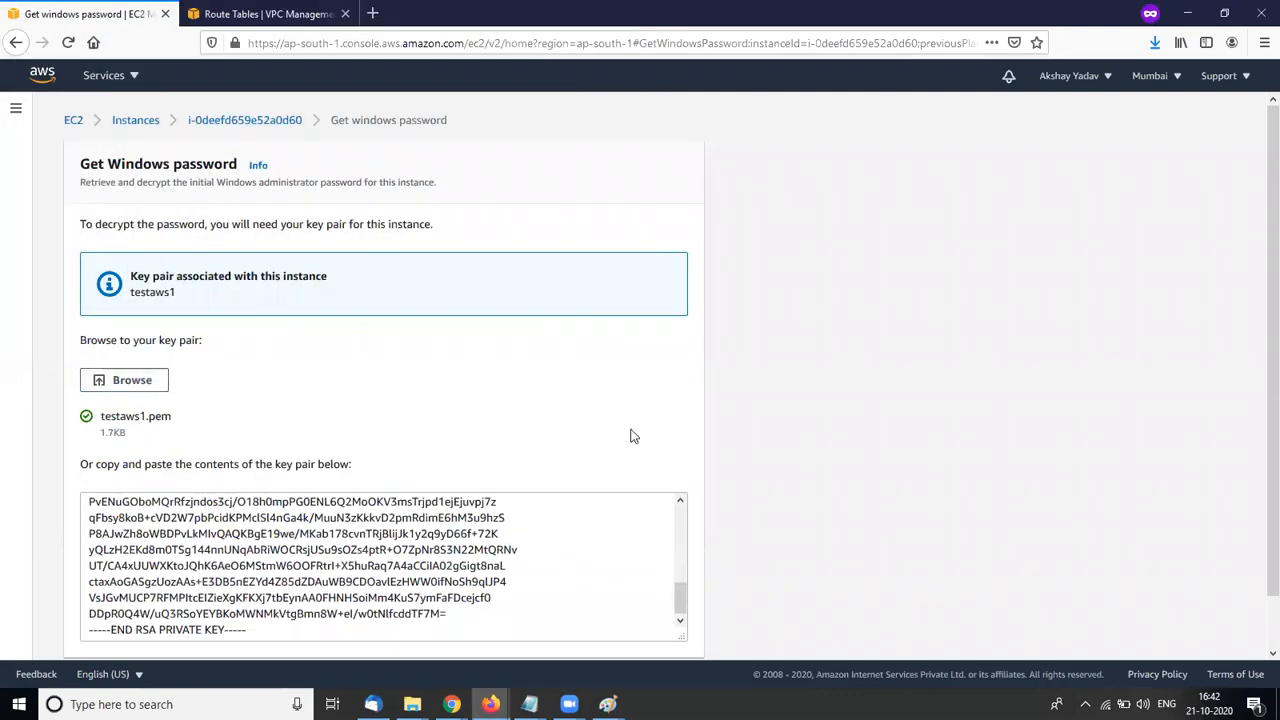
pyautogui.scroll(-1, 631, 436)
pyautogui.click(606, 631)
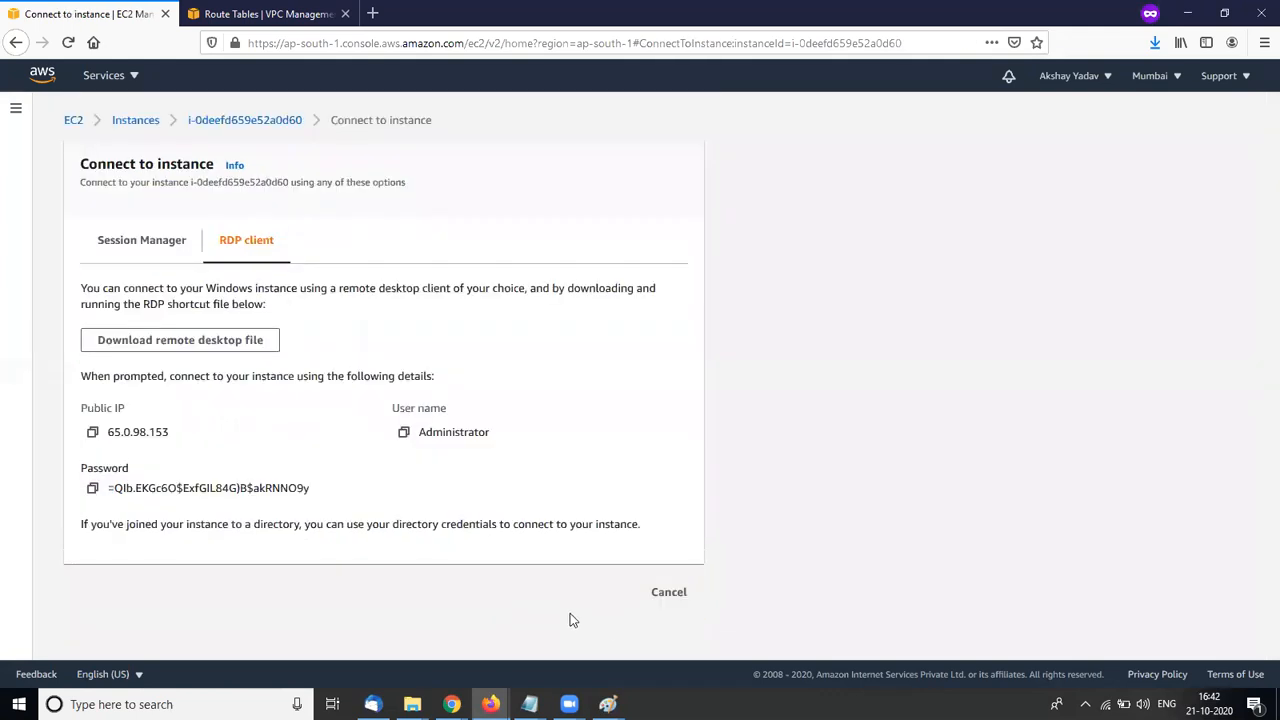
# Copy the decrypted administrator password into the Notepad credentials note in place of the second stored password, and minimize the note
pyautogui.click(93, 488)
pyautogui.moveTo(530, 704)
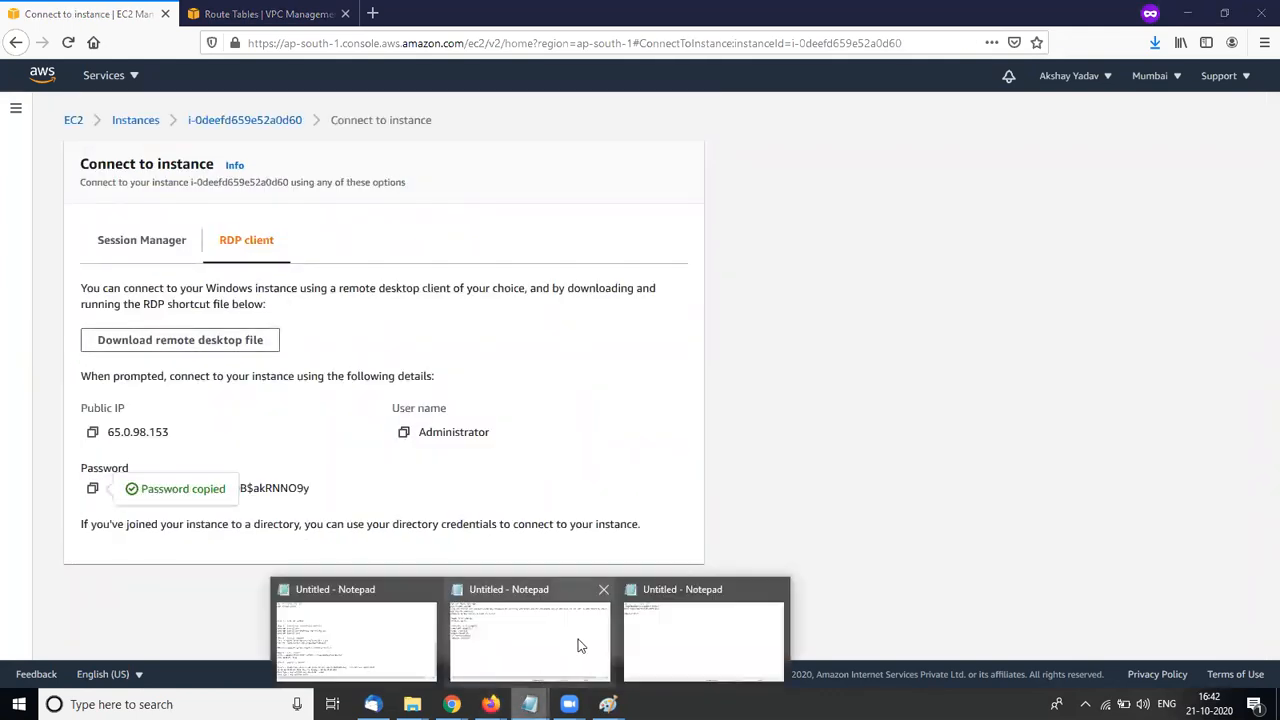
pyautogui.click(647, 647)
pyautogui.press('Return')
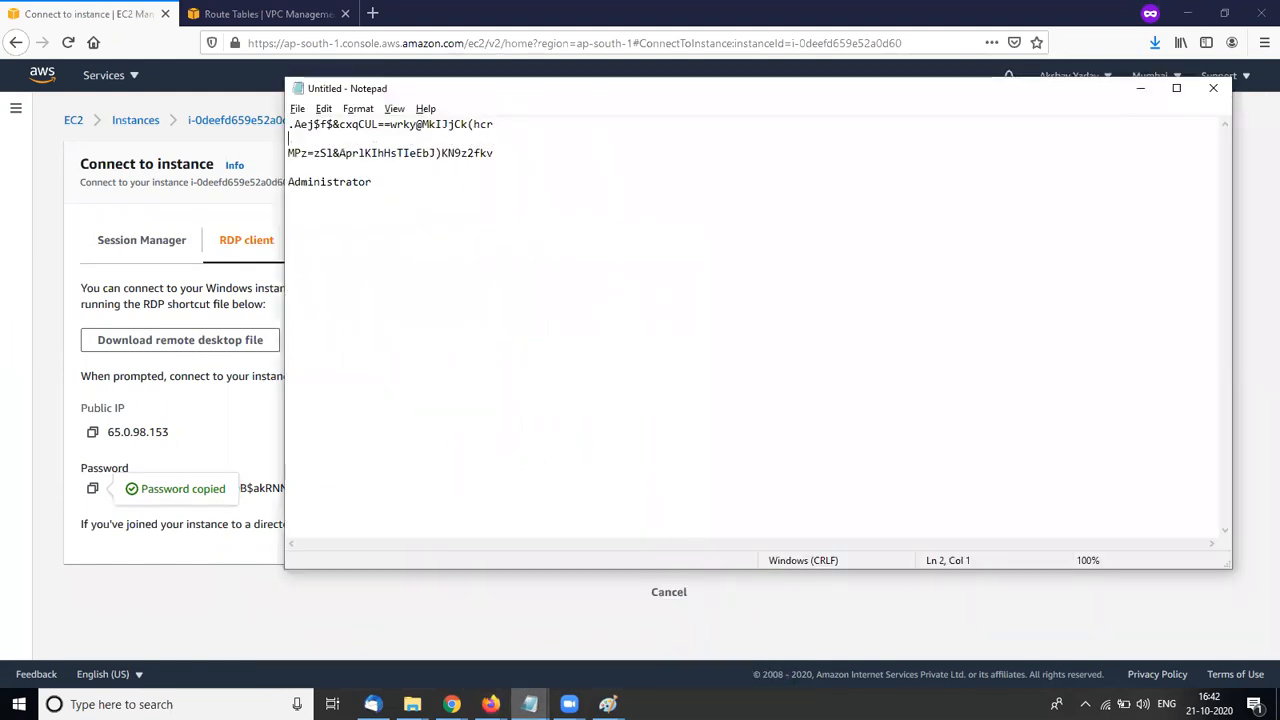
pyautogui.hotkey('ctrl', 'v')
pyautogui.moveTo(508, 152); pyautogui.dragTo(248, 160)
pyautogui.press('BackSpace')
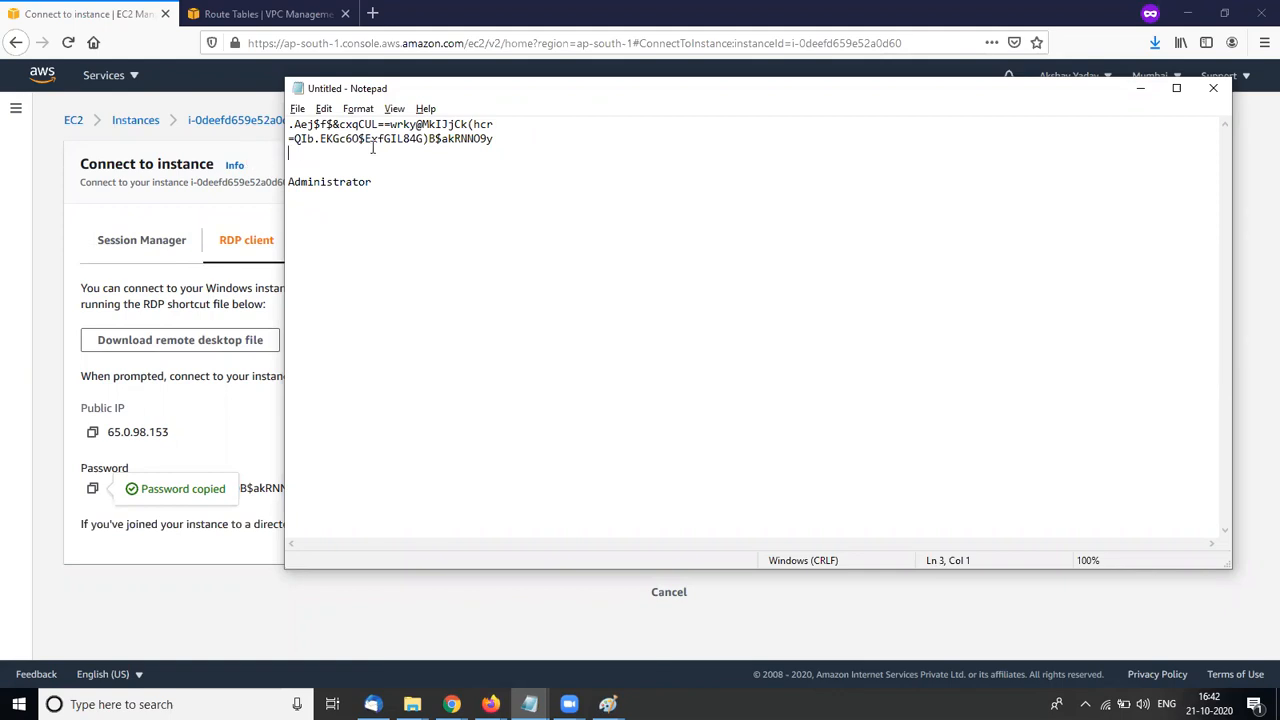
pyautogui.click(1139, 90)
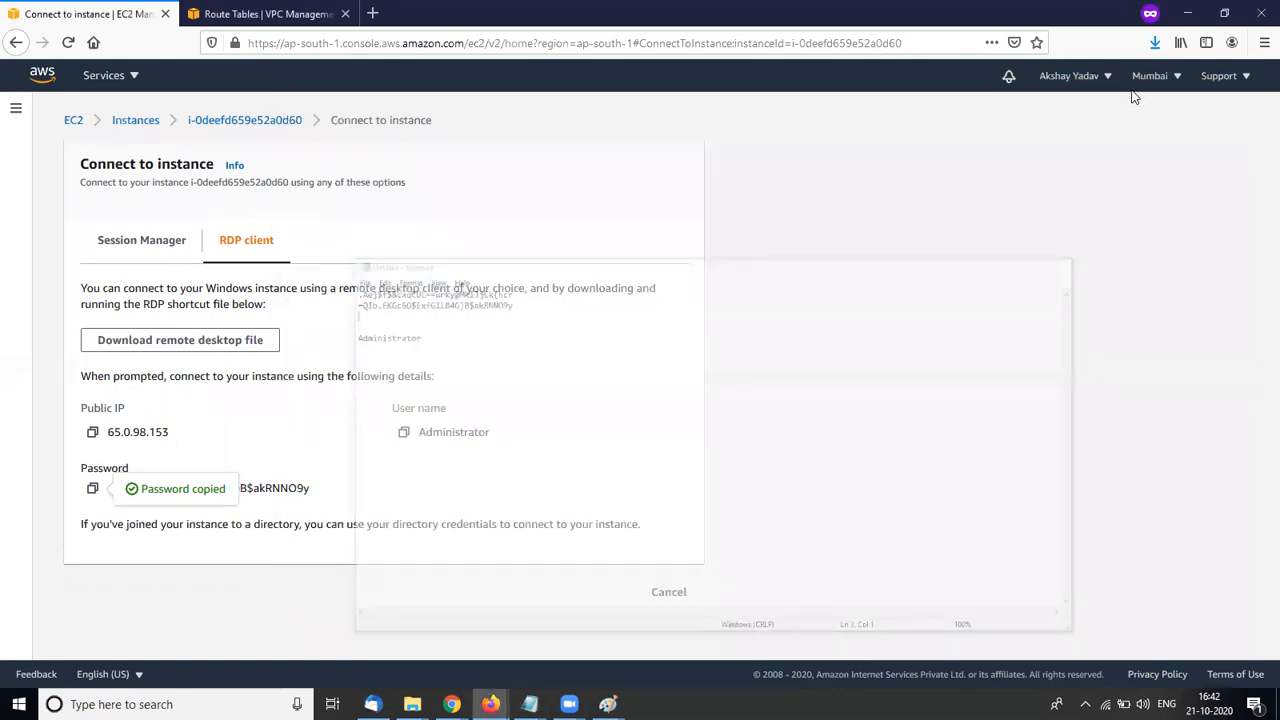
# Try twice to connect to the instance at 65.0.98.153 through the downloaded remote desktop file
pyautogui.click(1155, 42)
pyautogui.click(1062, 82)
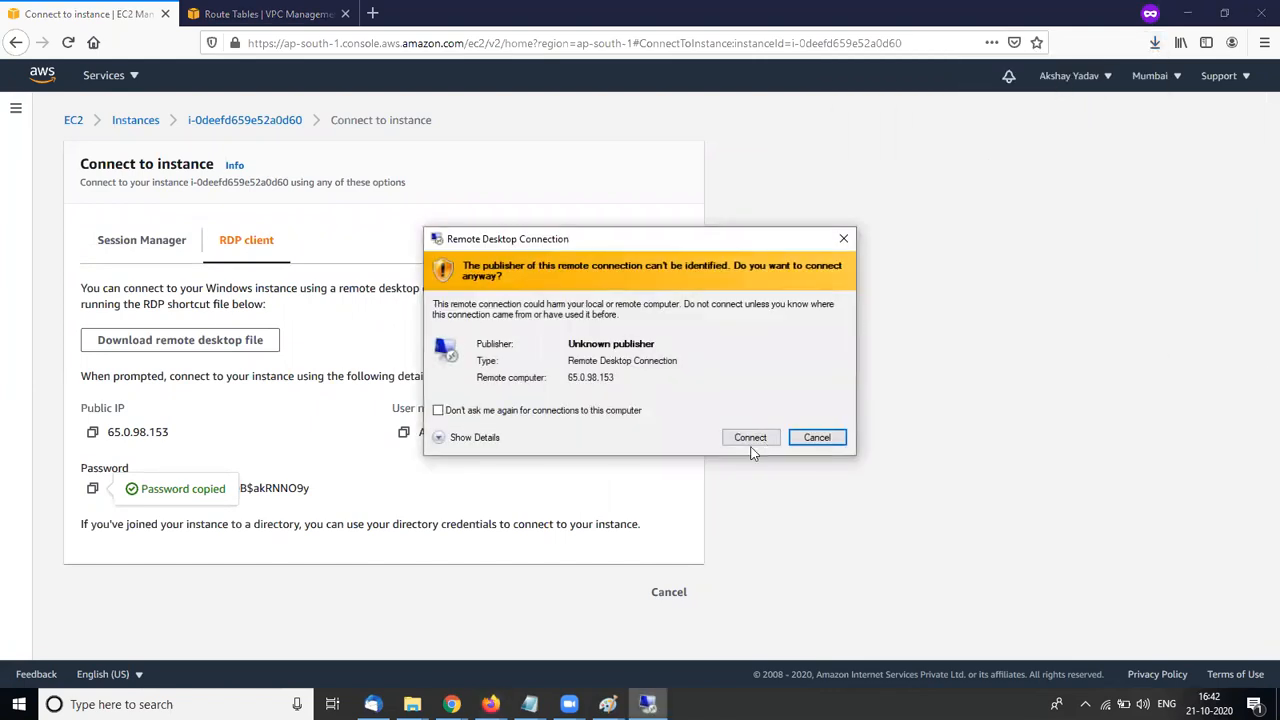
pyautogui.click(749, 440)
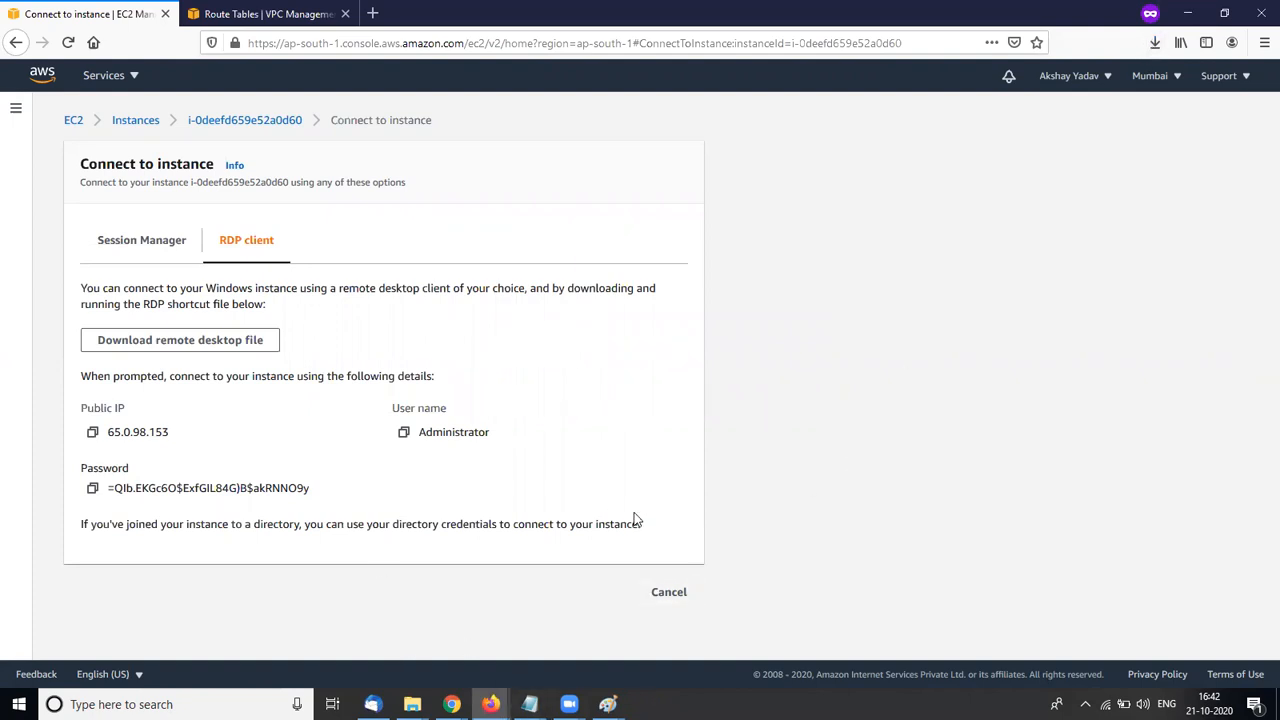
pyautogui.click(1154, 42)
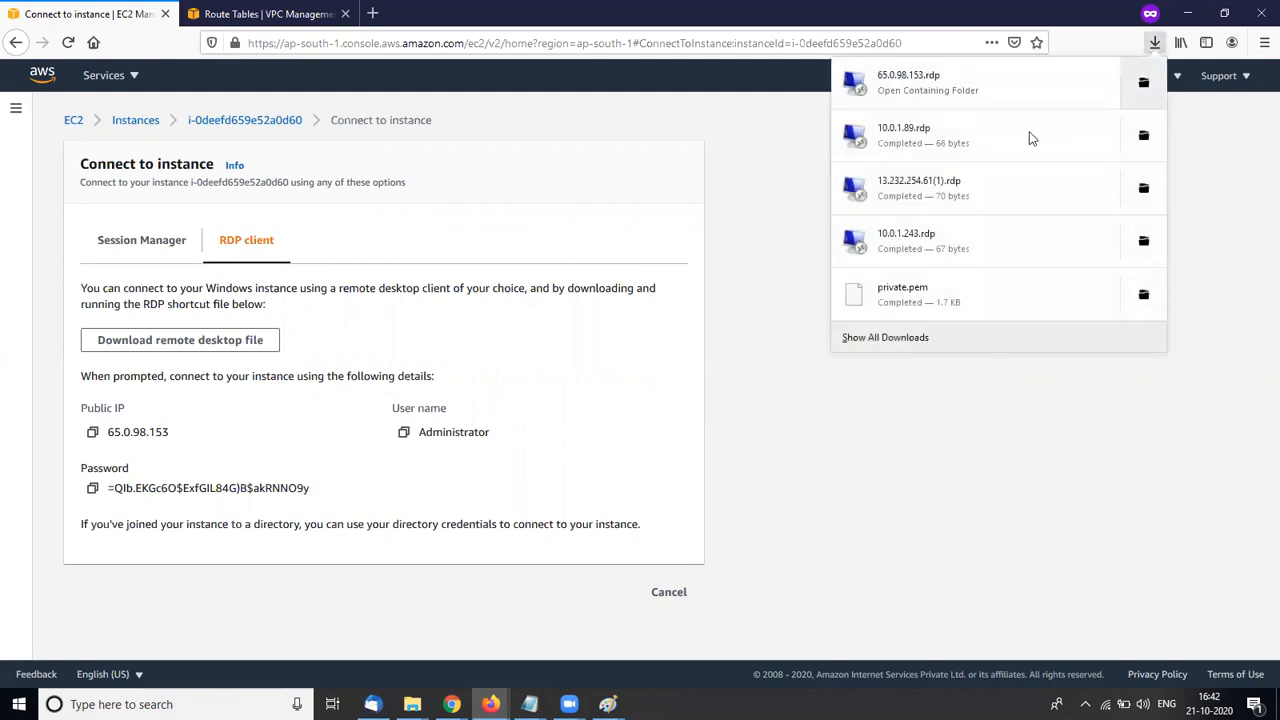
pyautogui.click(994, 88)
pyautogui.click(745, 437)
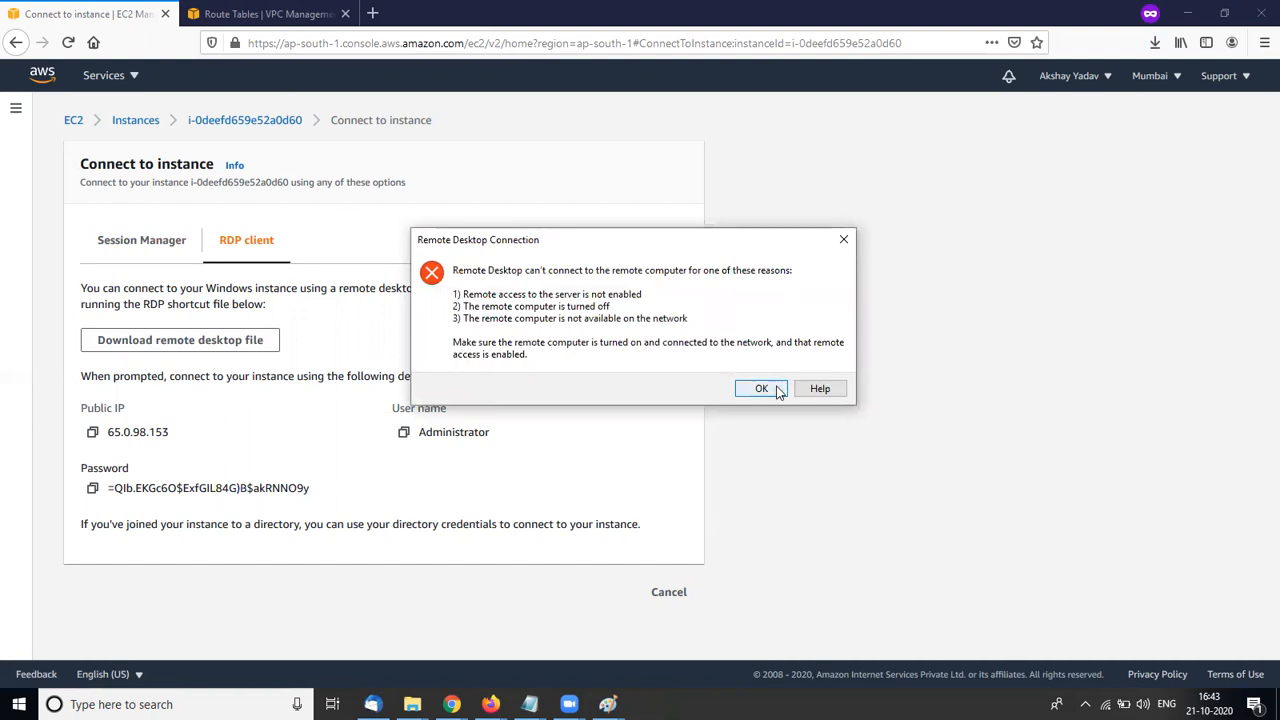
pyautogui.click(762, 389)
# Associate the Public subnet (10.0.0.0/24) with the route table named Routetabel and save the association
pyautogui.click(265, 13)
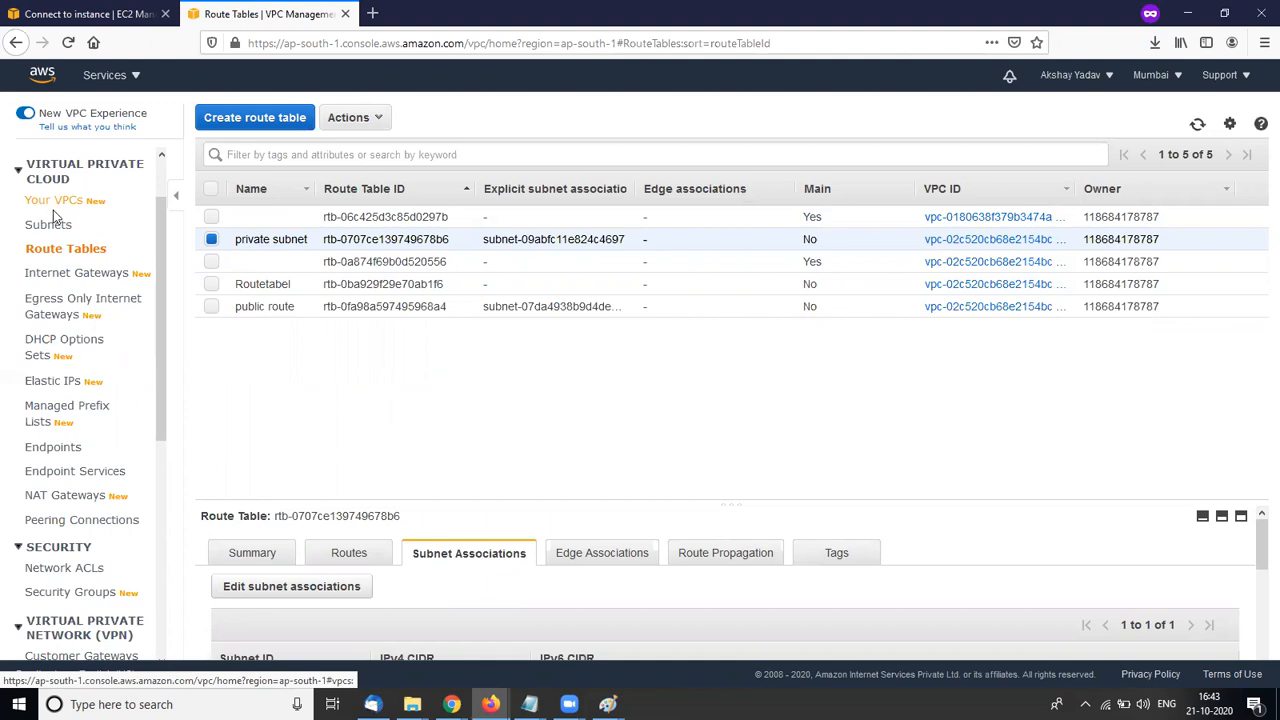
pyautogui.click(211, 284)
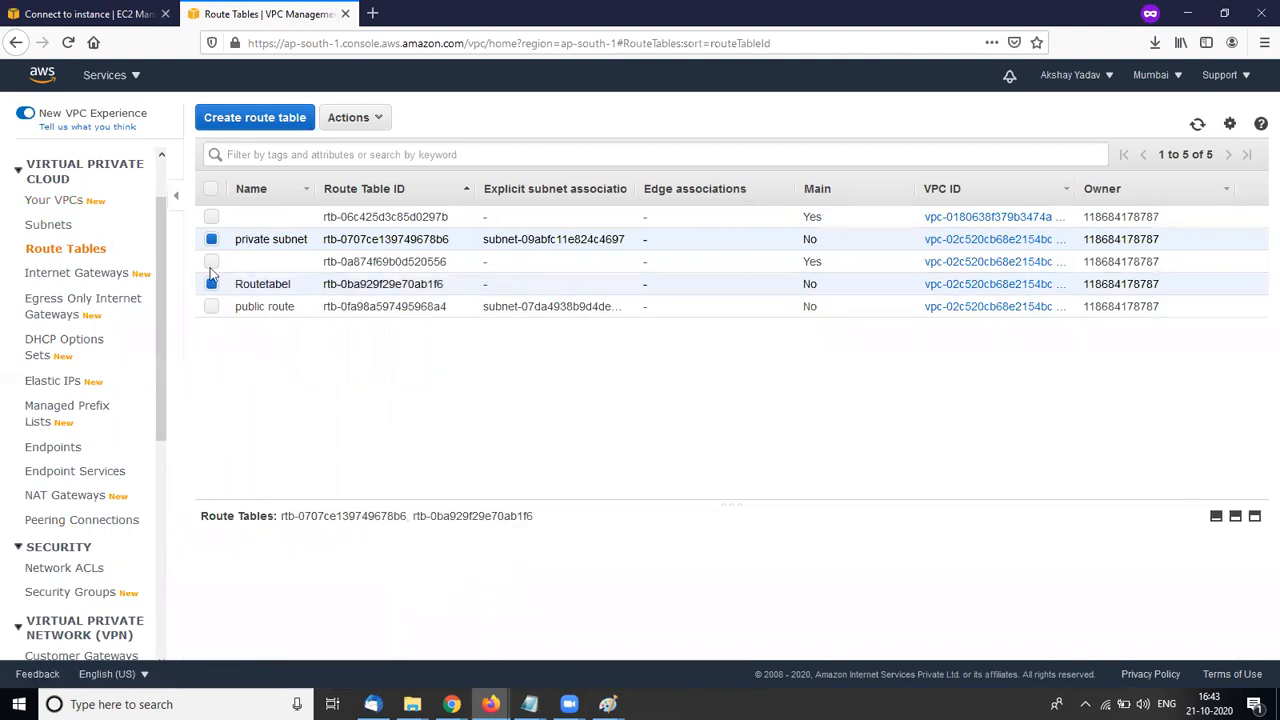
pyautogui.click(212, 240)
pyautogui.click(370, 118)
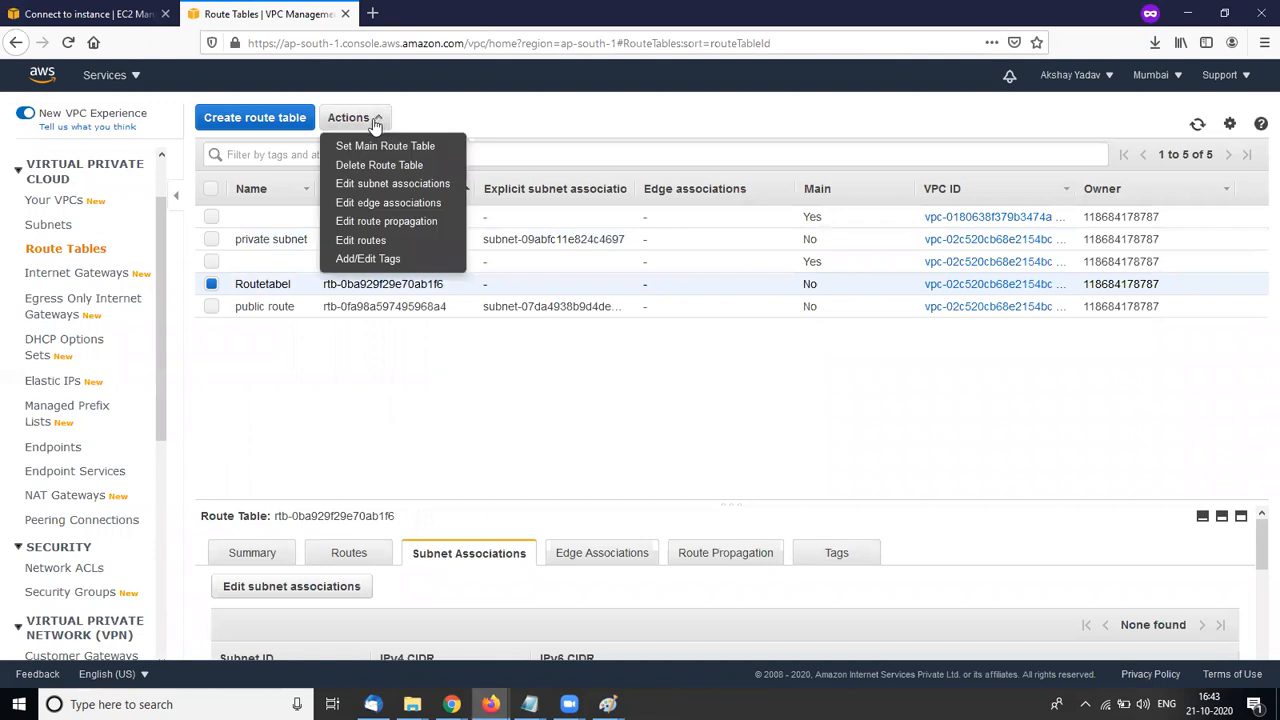
pyautogui.click(377, 400)
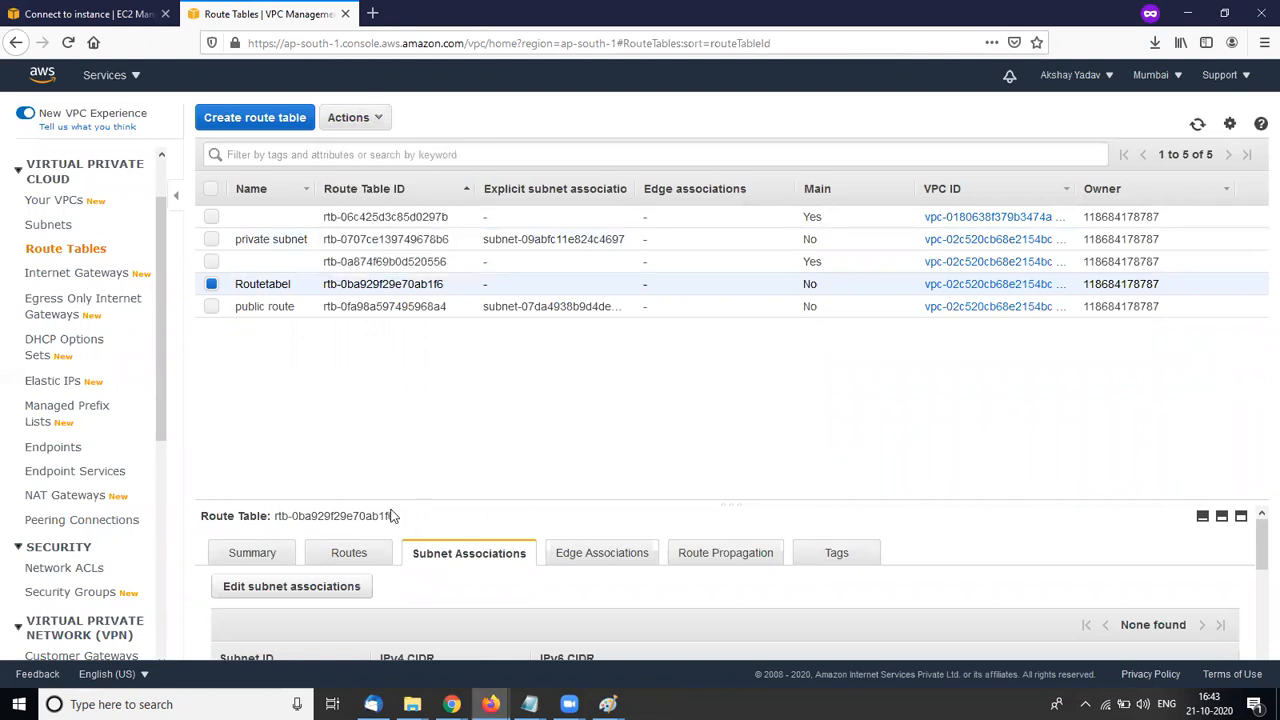
pyautogui.scroll(-3, 451, 625)
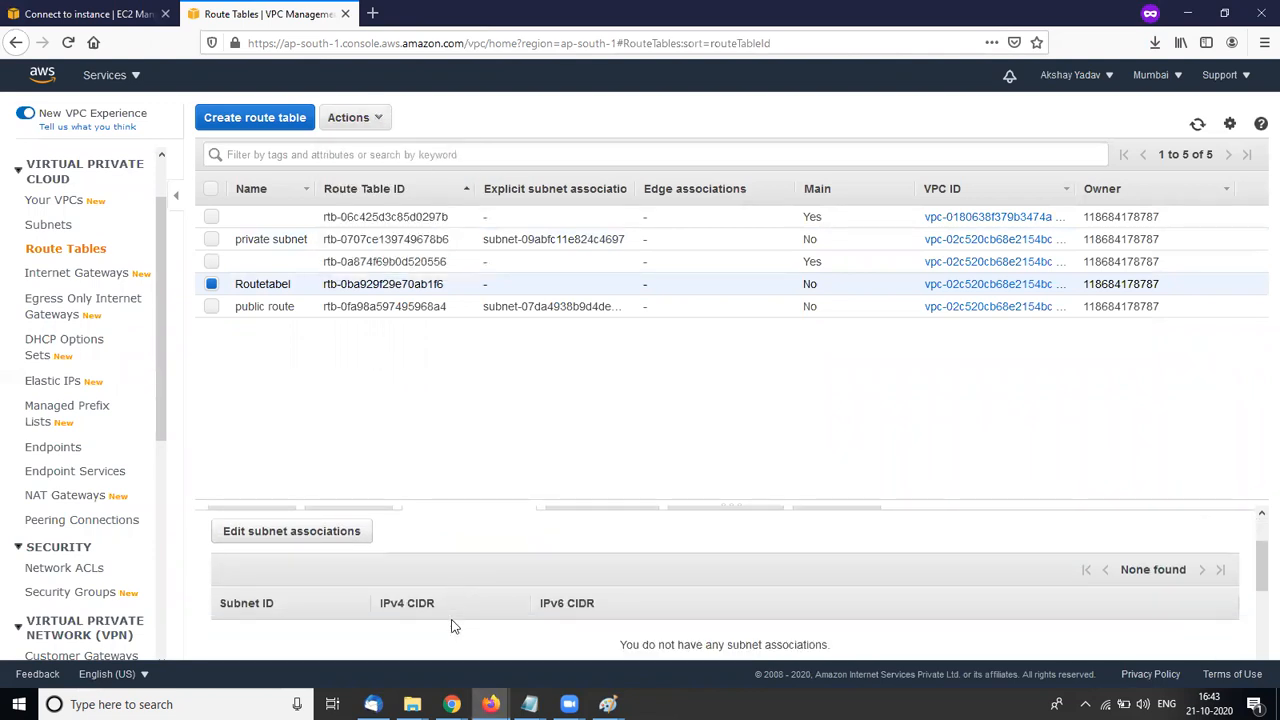
pyautogui.scroll(3, 451, 625)
pyautogui.click(320, 590)
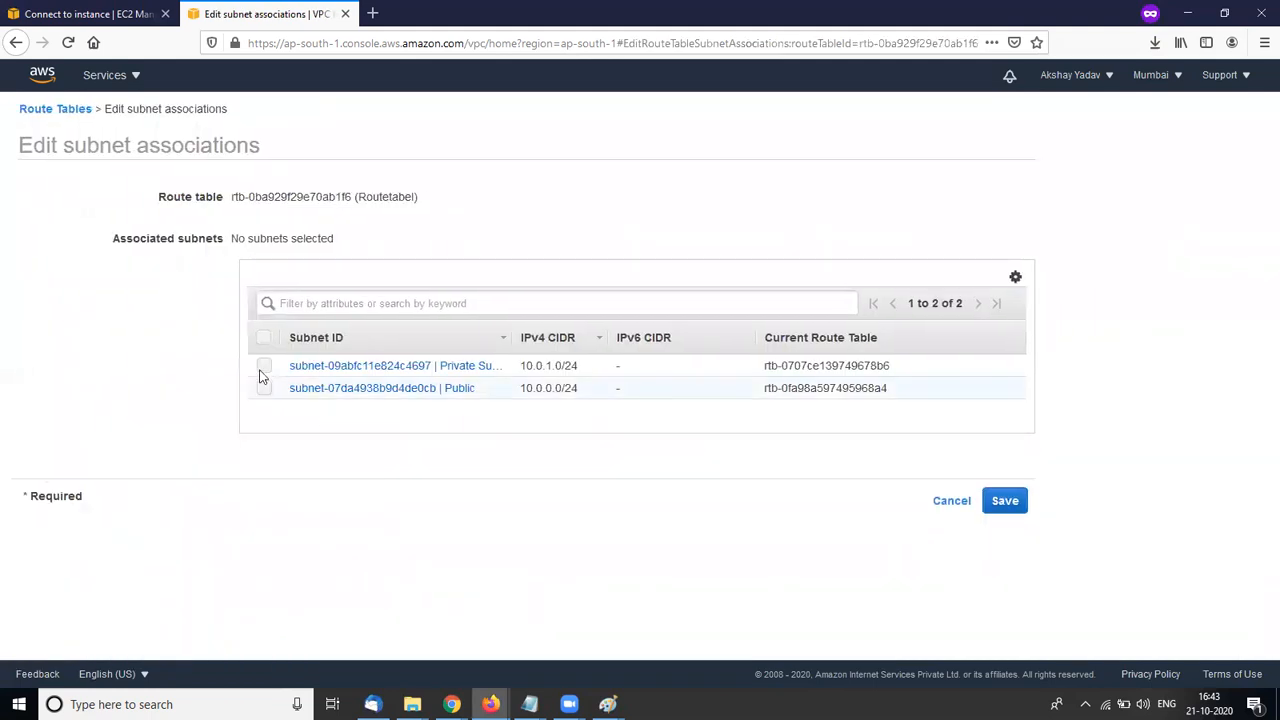
pyautogui.click(264, 388)
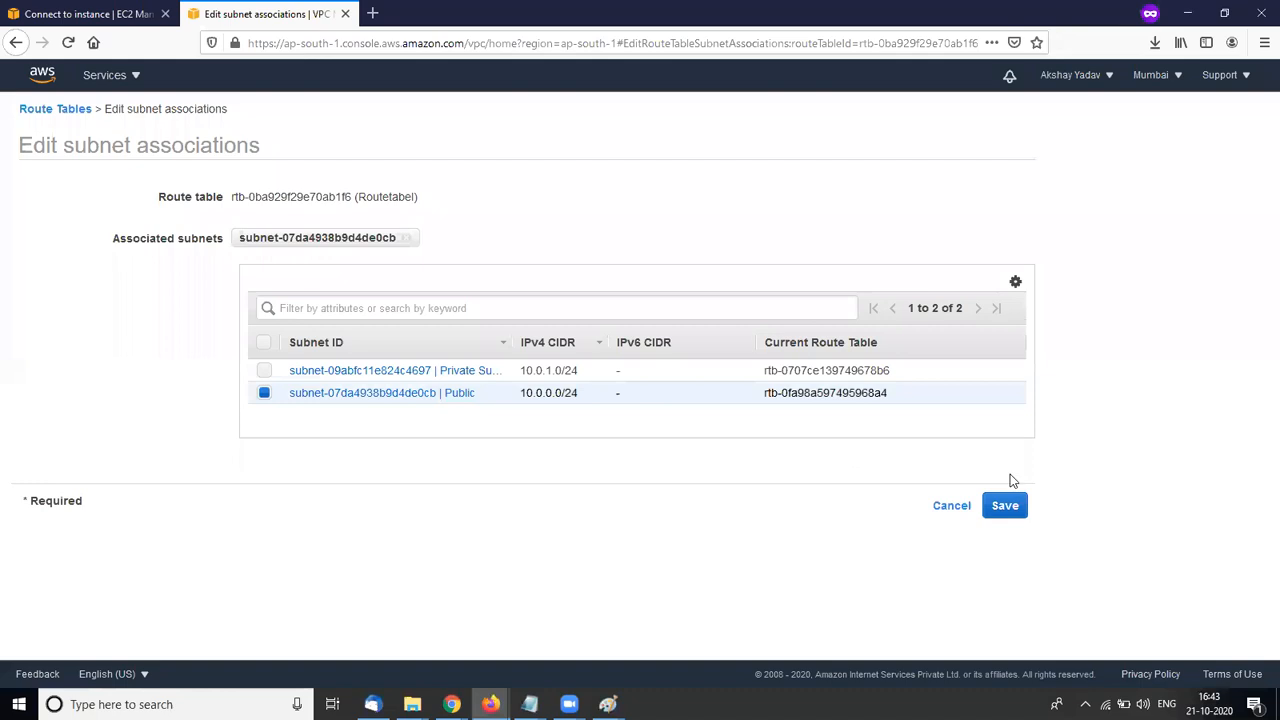
pyautogui.click(1008, 506)
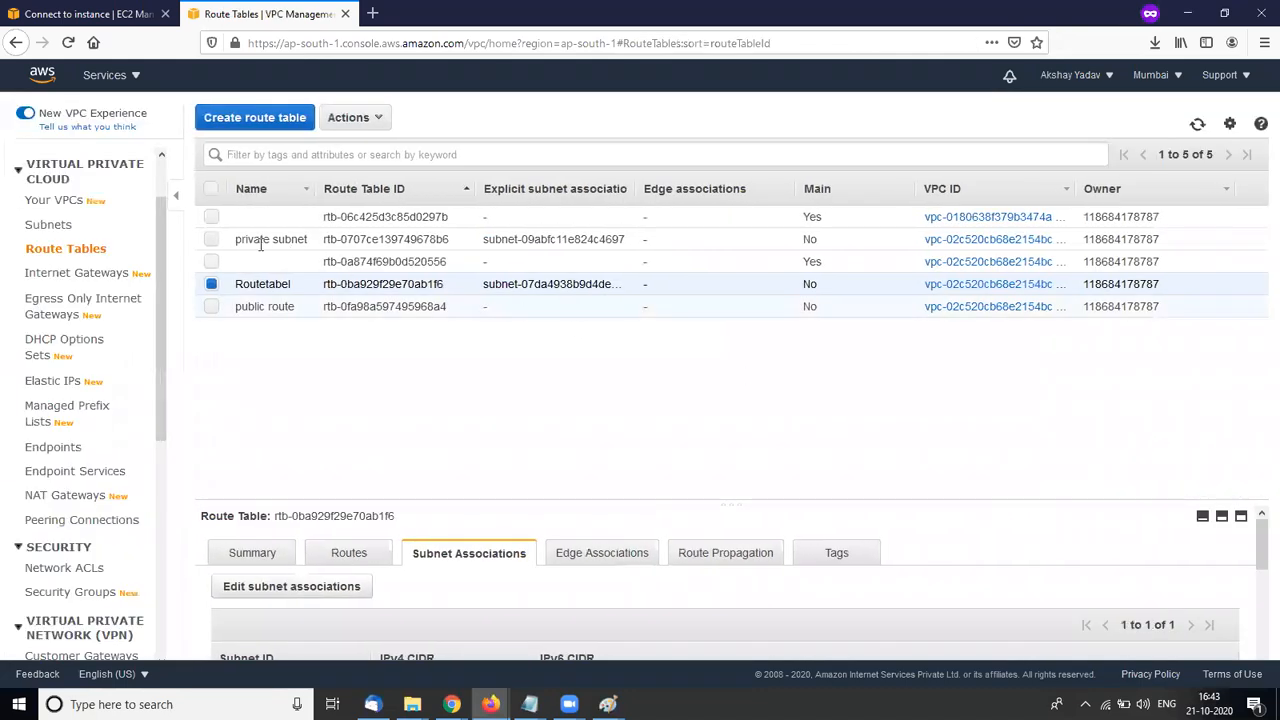
pyautogui.click(211, 239)
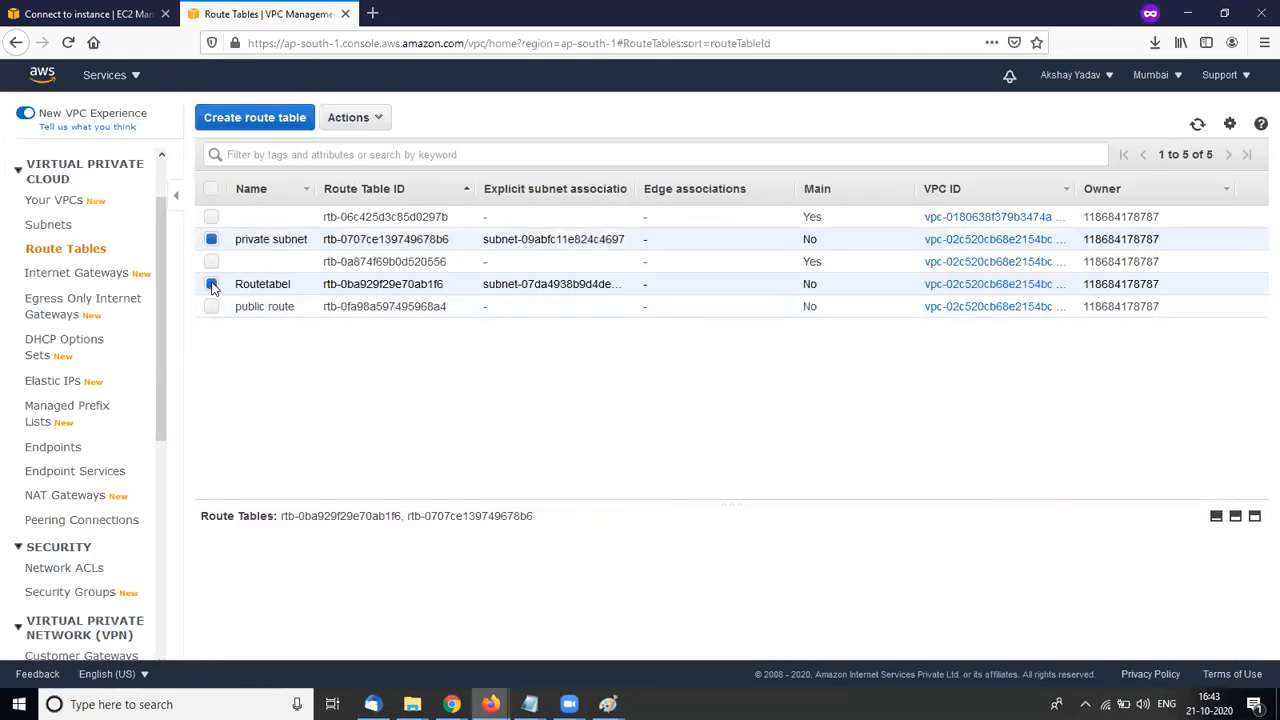
pyautogui.click(352, 117)
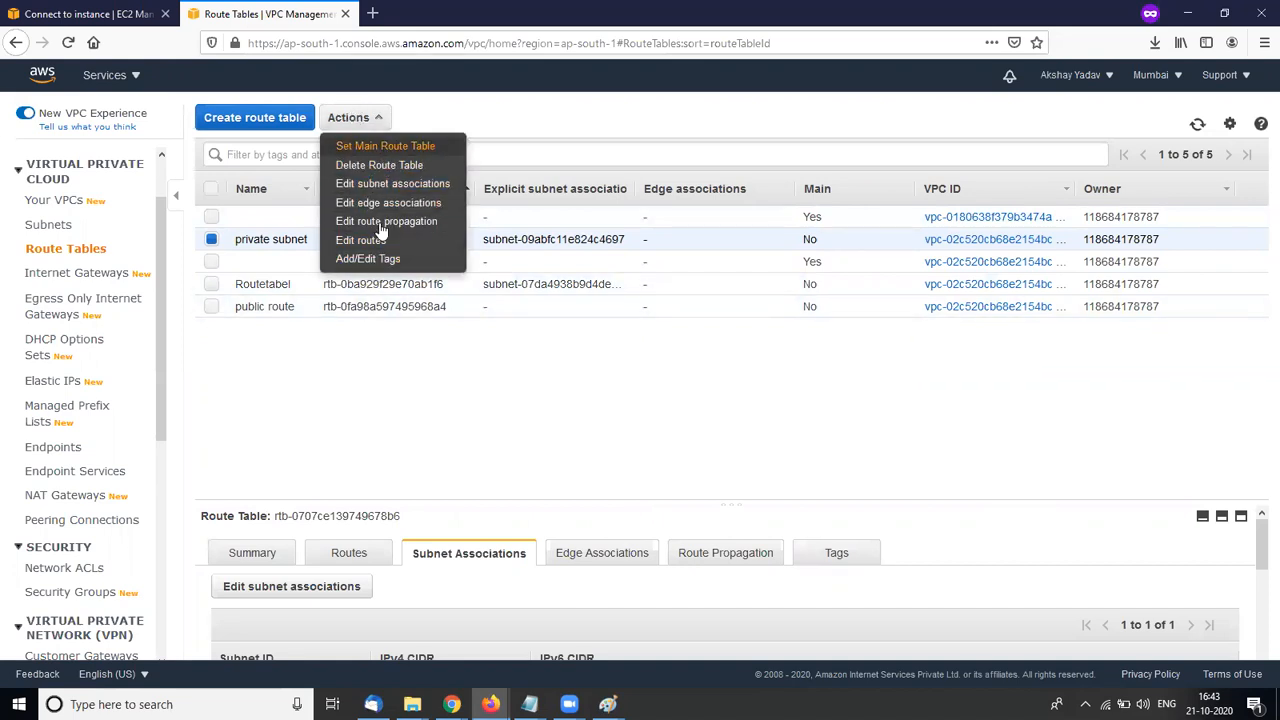
pyautogui.click(400, 363)
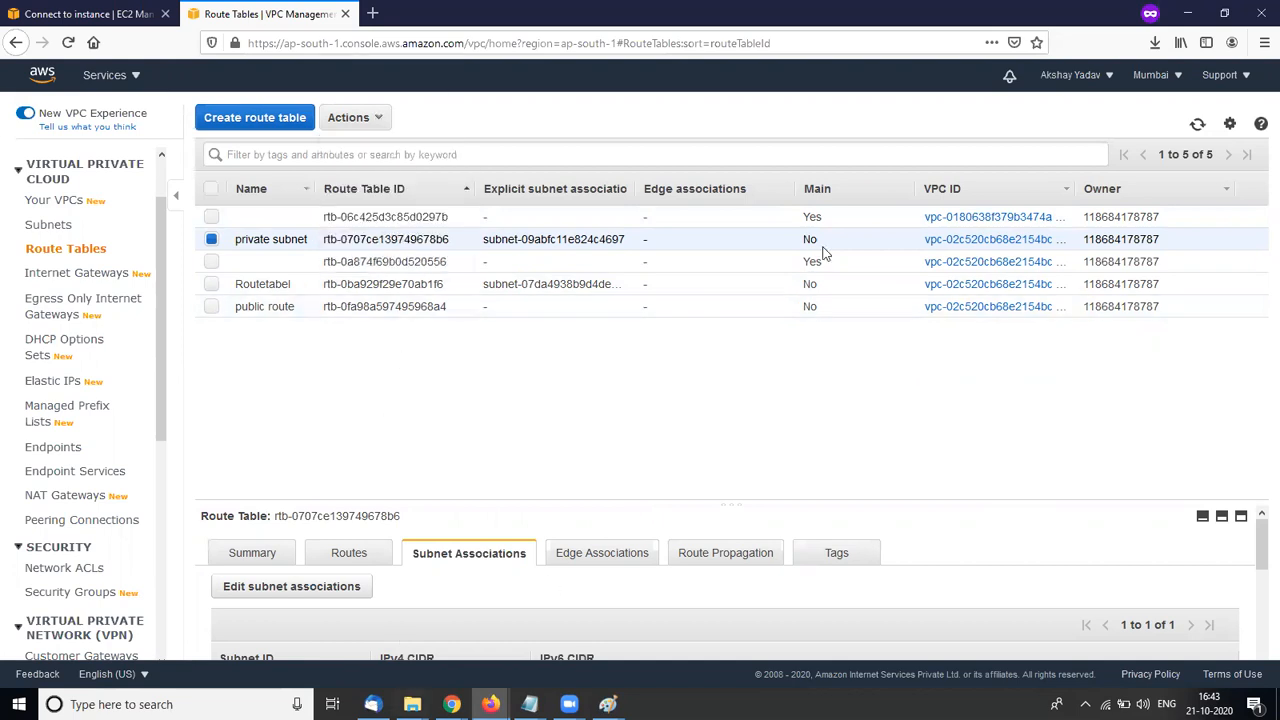
pyautogui.moveTo(222, 217); pyautogui.dragTo(1152, 56)
# Open the downloaded 65.0.98.153.rdp file and proceed with the connection despite the unknown publisher
pyautogui.click(1154, 46)
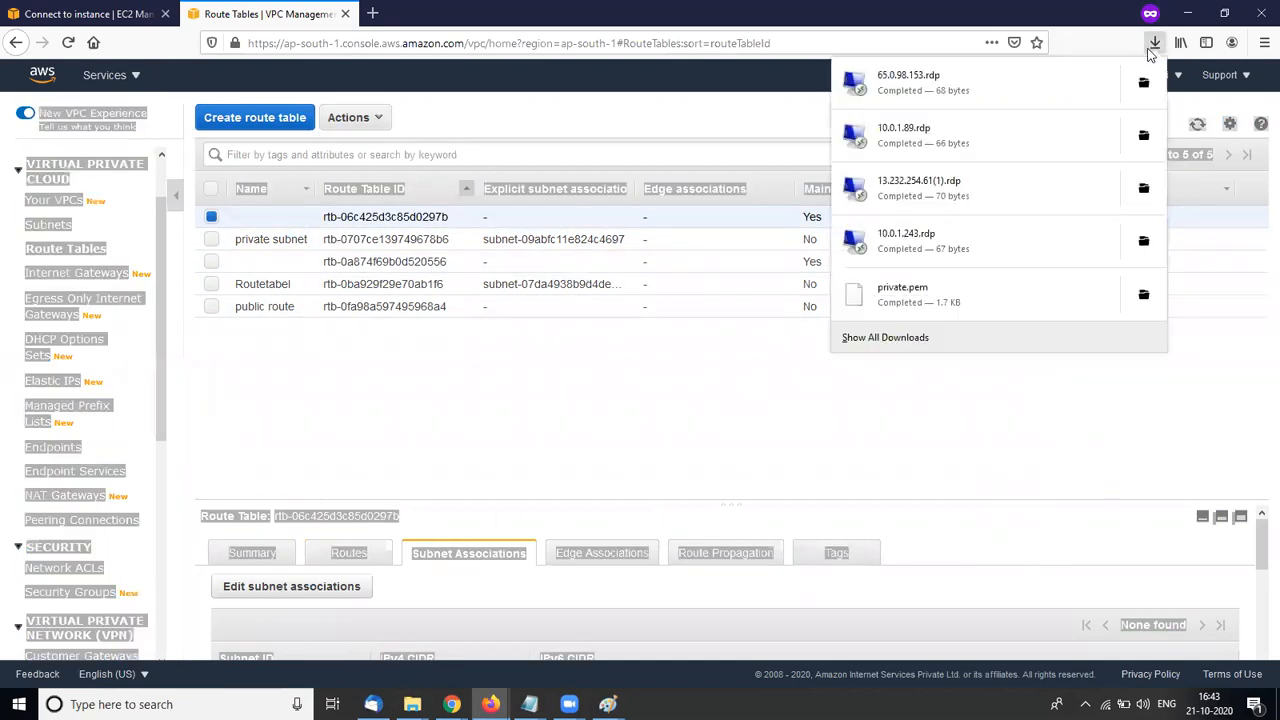
pyautogui.click(1016, 90)
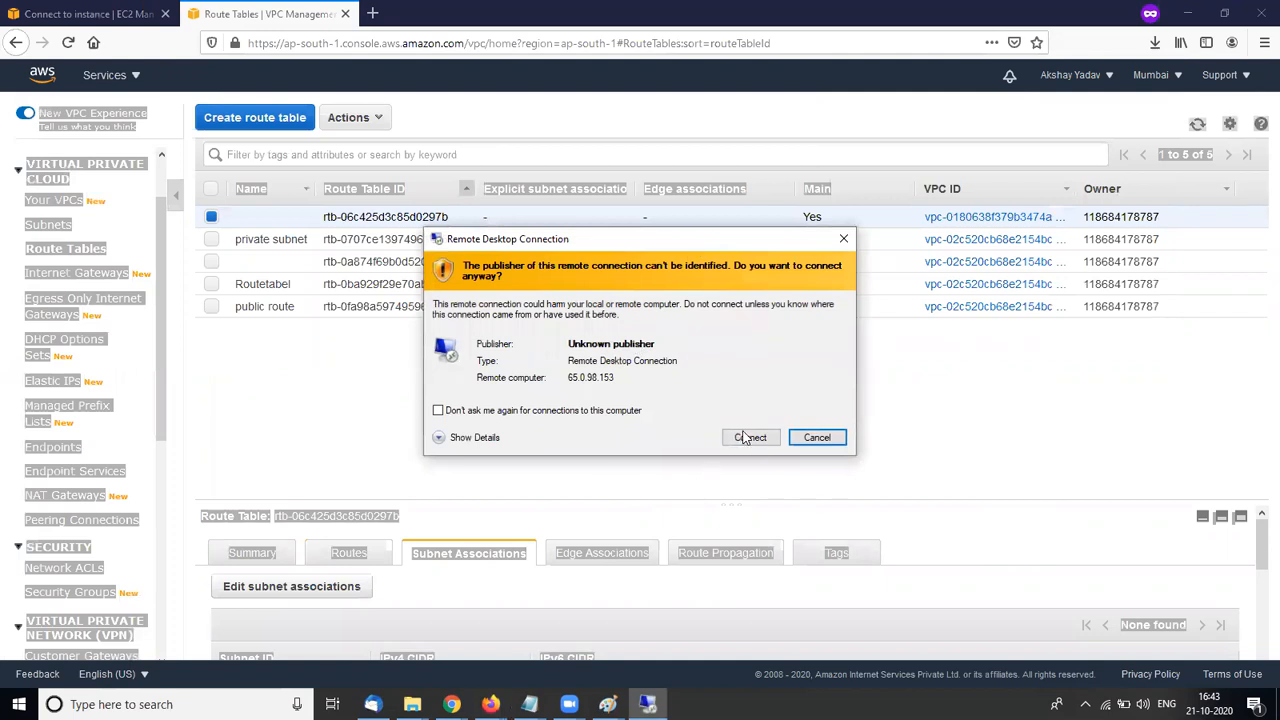
pyautogui.click(750, 438)
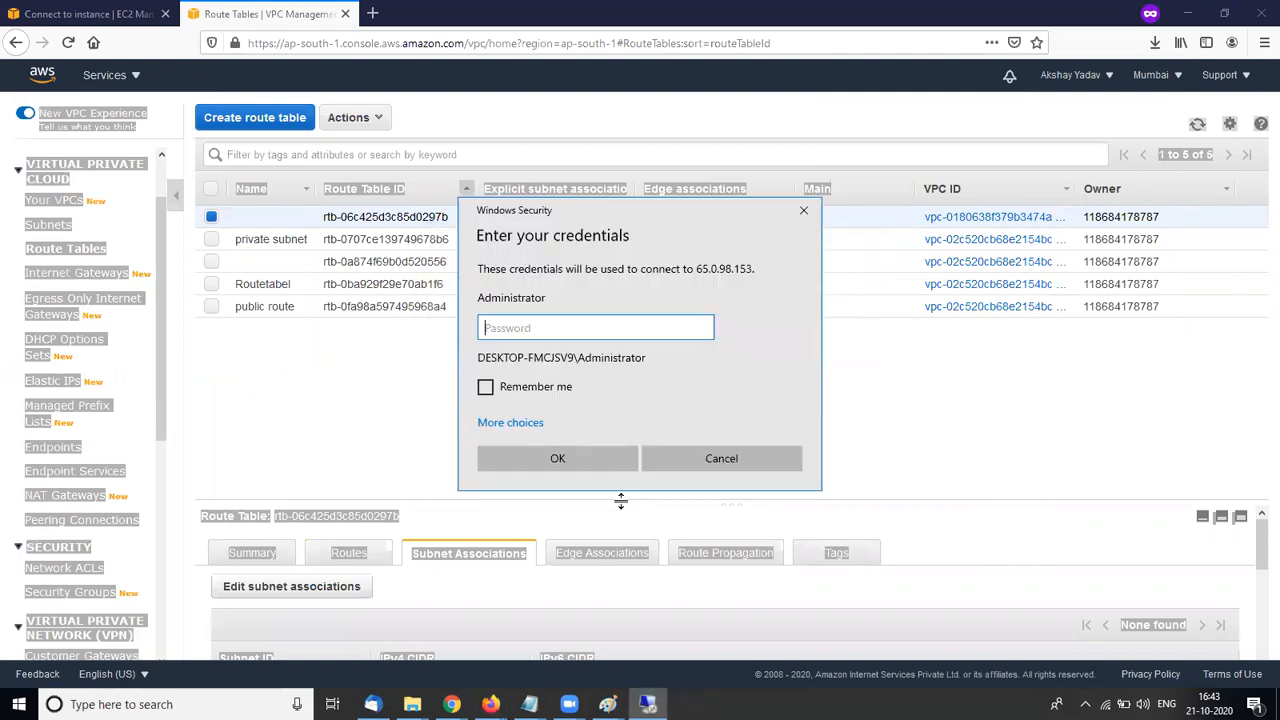
# Sign in to 65.0.98.153 with the second stored Administrator password from the Notepad note, accepting the untrusted certificate
pyautogui.click(530, 704)
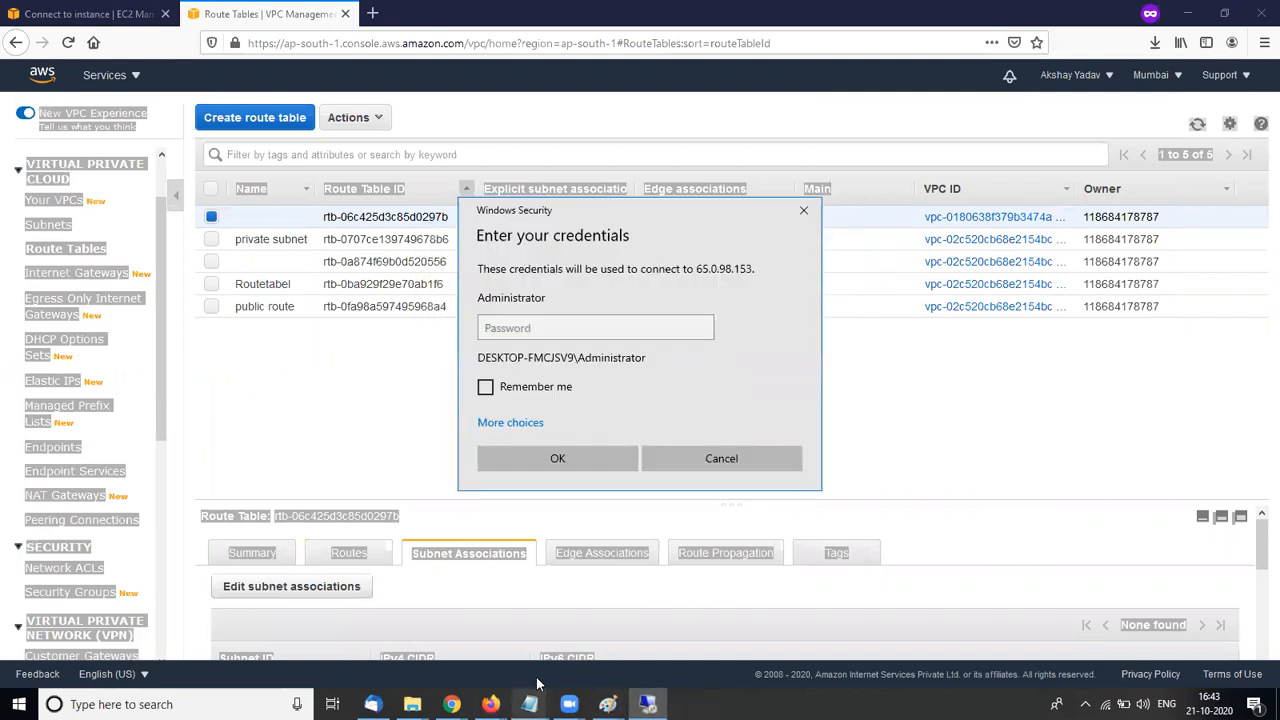
pyautogui.click(649, 647)
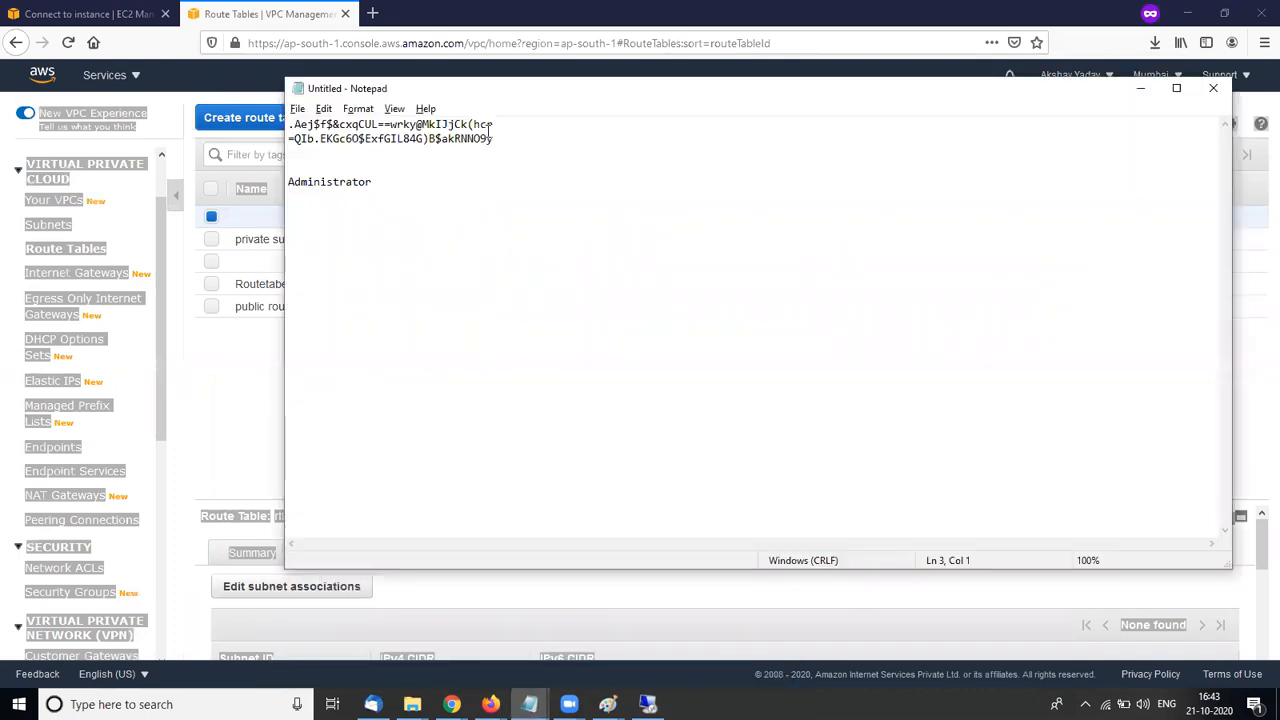
pyautogui.moveTo(325, 145); pyautogui.dragTo(289, 143)
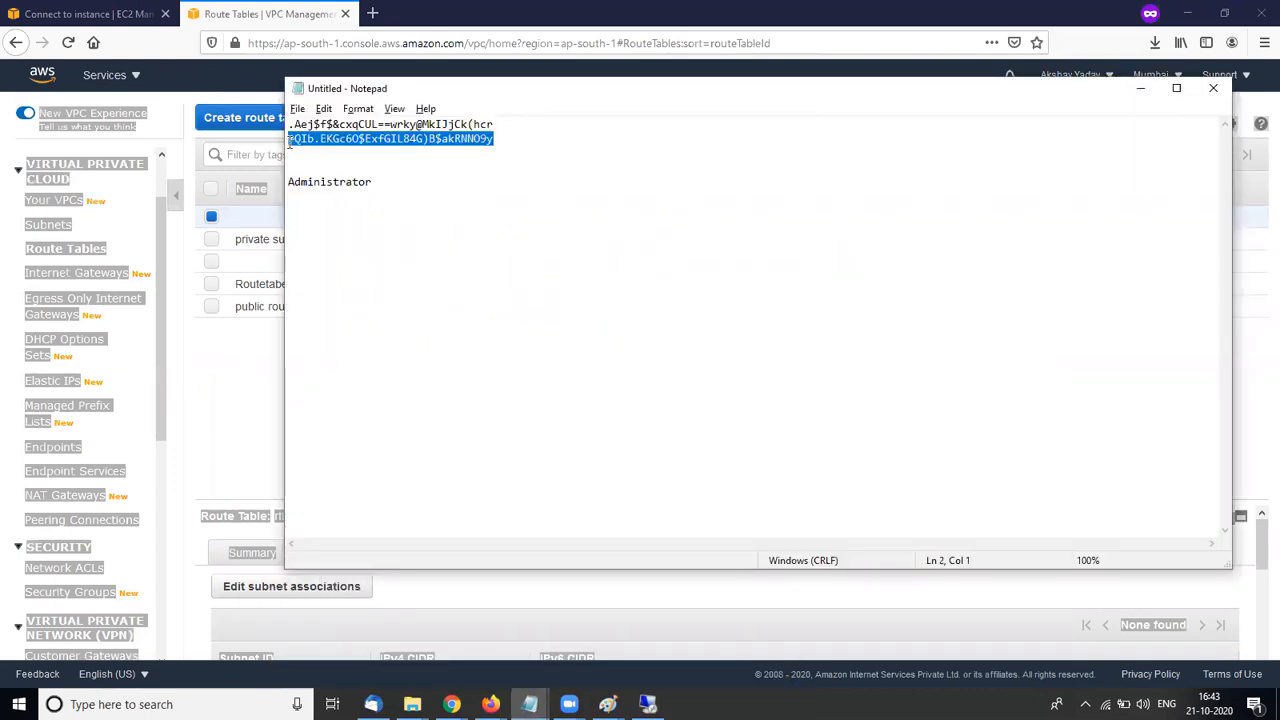
pyautogui.hotkey('alt', 'Tab')
pyautogui.hotkey('ctrl', 'v')
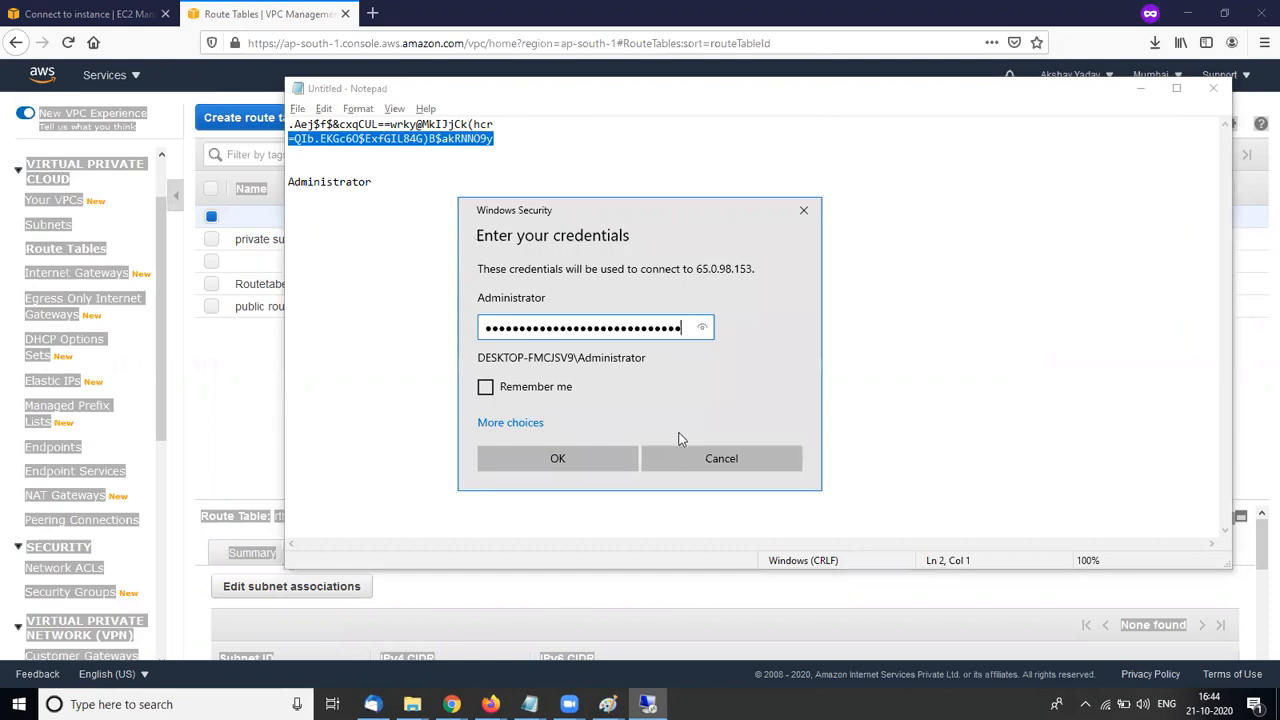
pyautogui.click(600, 461)
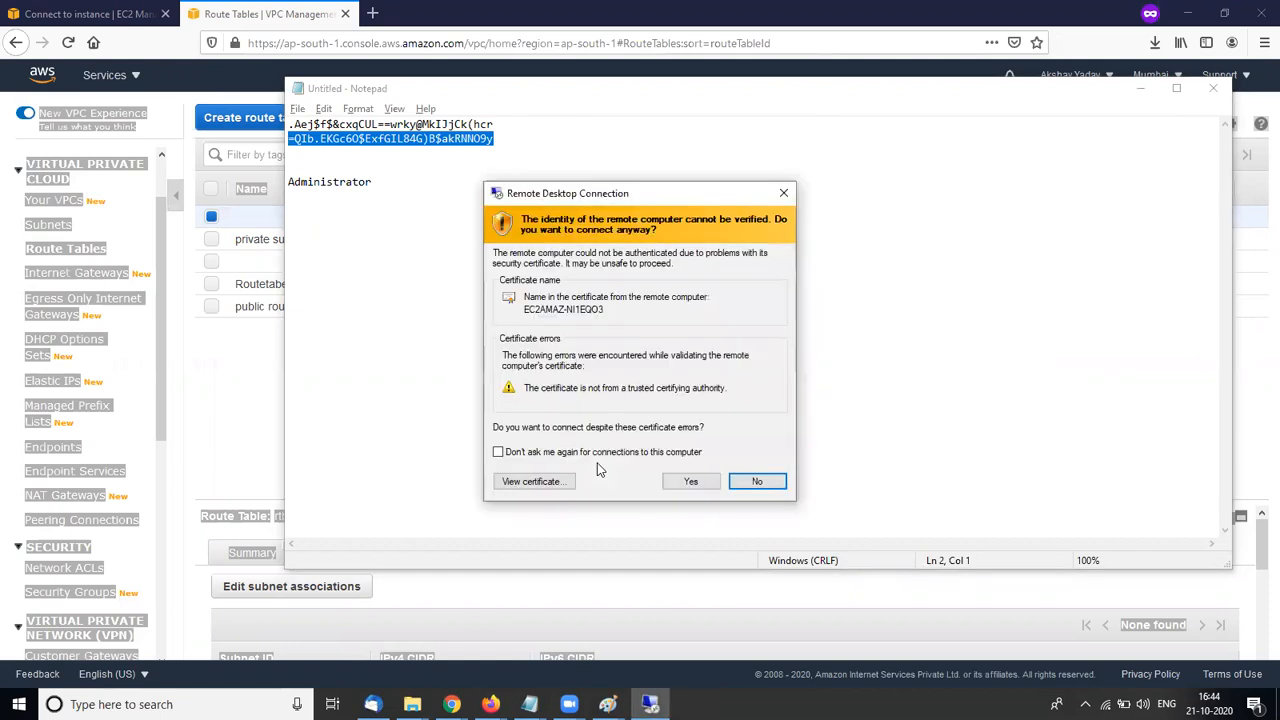
pyautogui.click(672, 484)
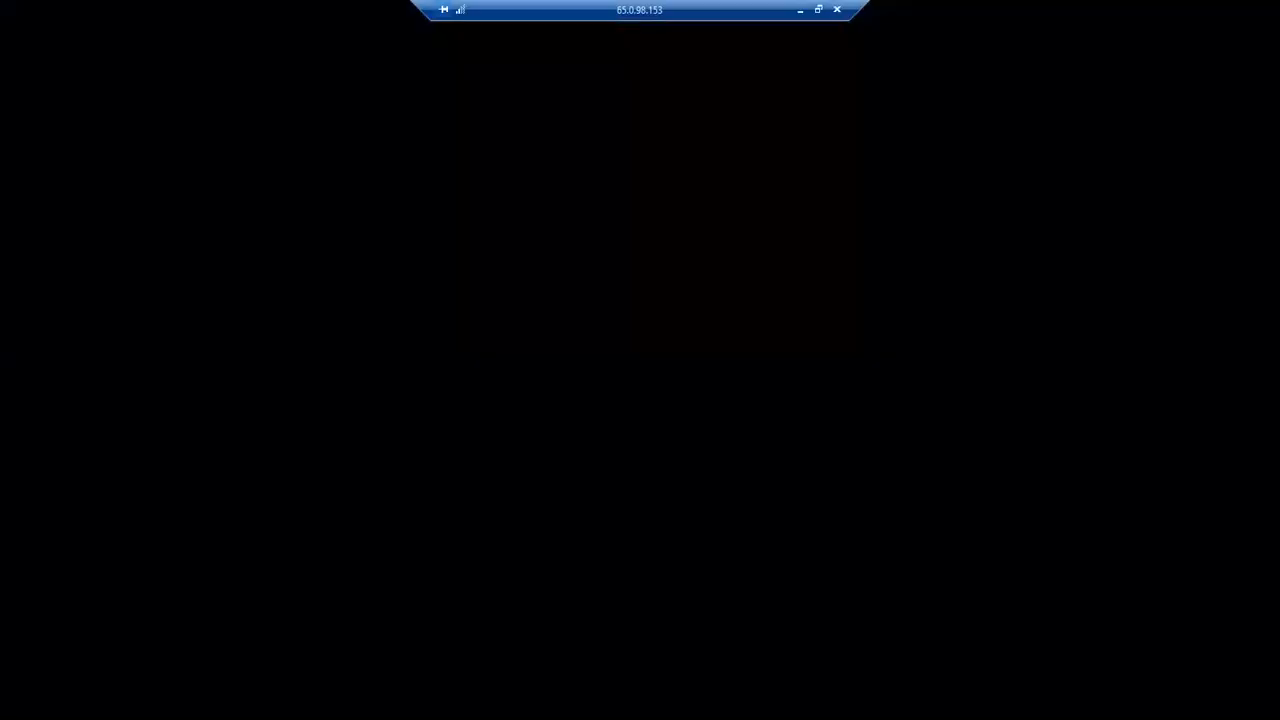
pyautogui.click(818, 9)
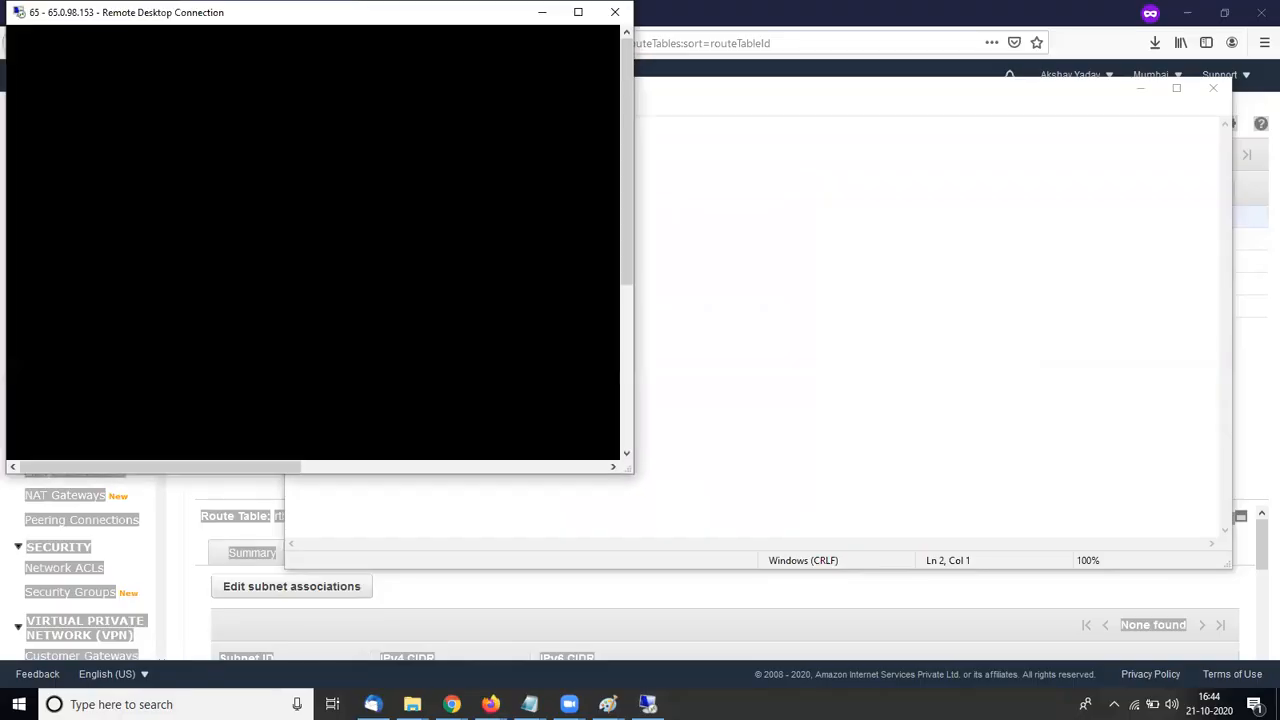
pyautogui.moveTo(493, 35); pyautogui.dragTo(798, 130)
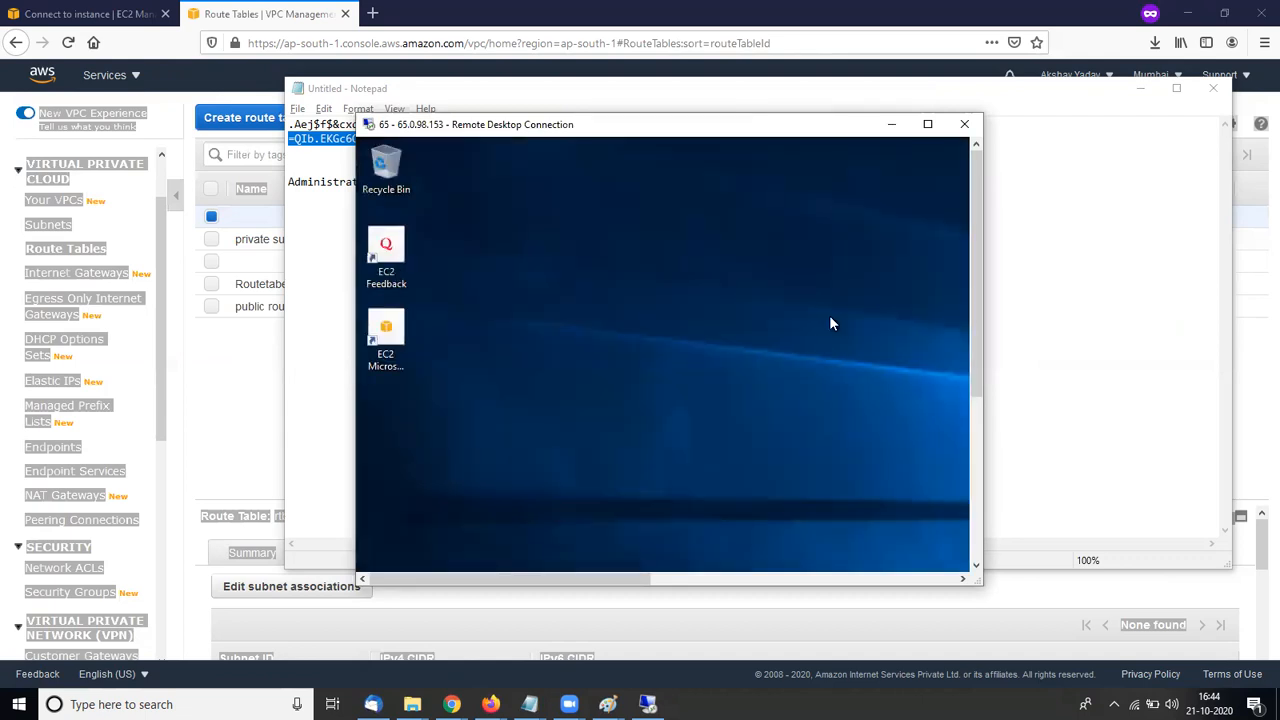
pyautogui.click(927, 125)
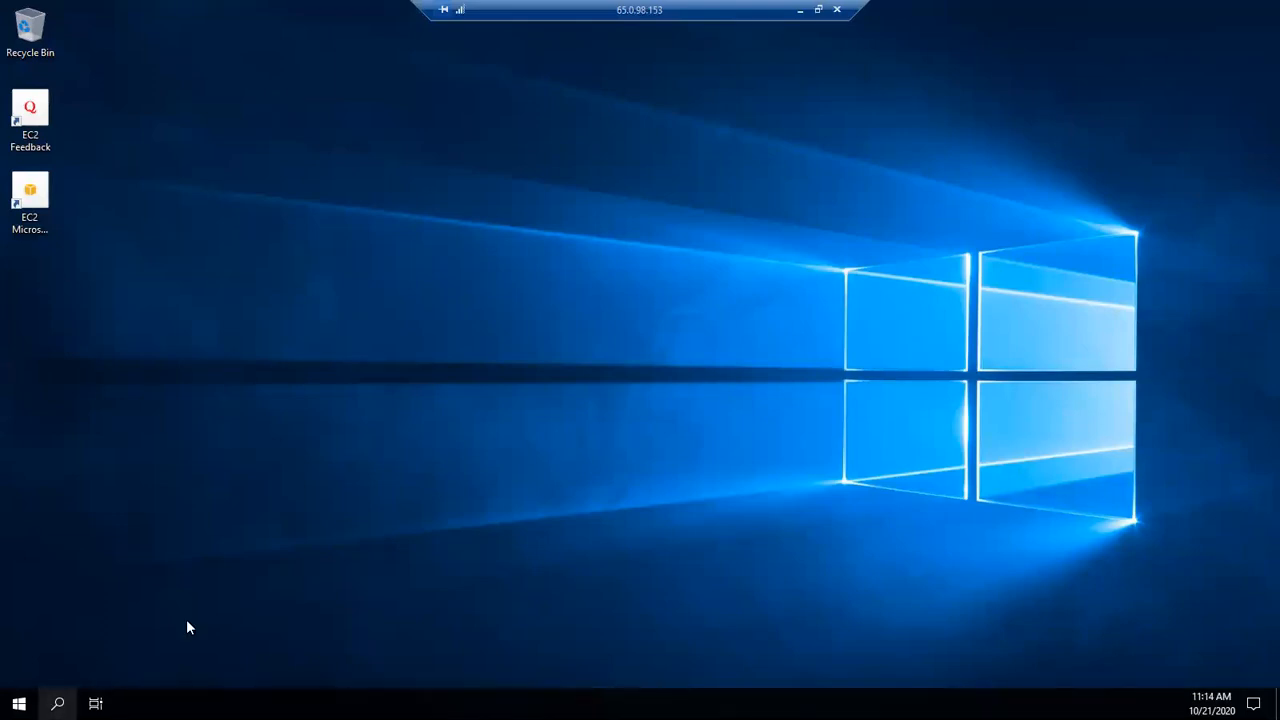
pyautogui.click(57, 703)
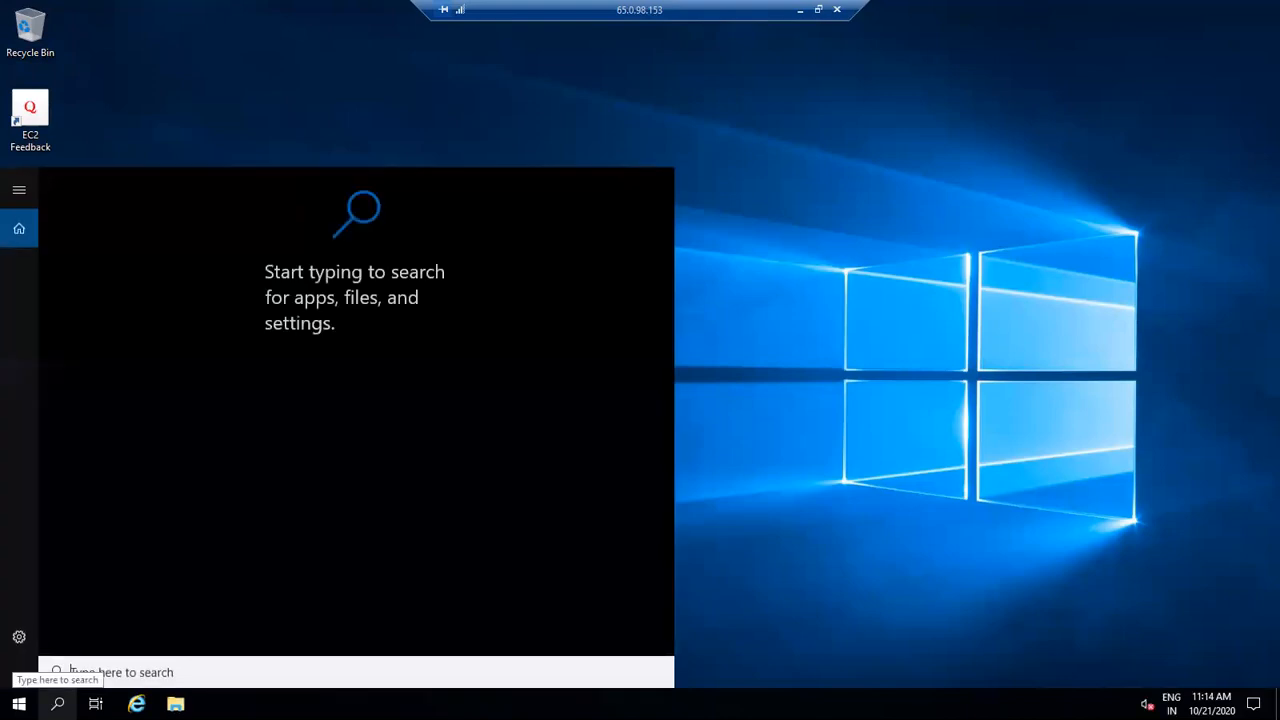
pyautogui.write('c')
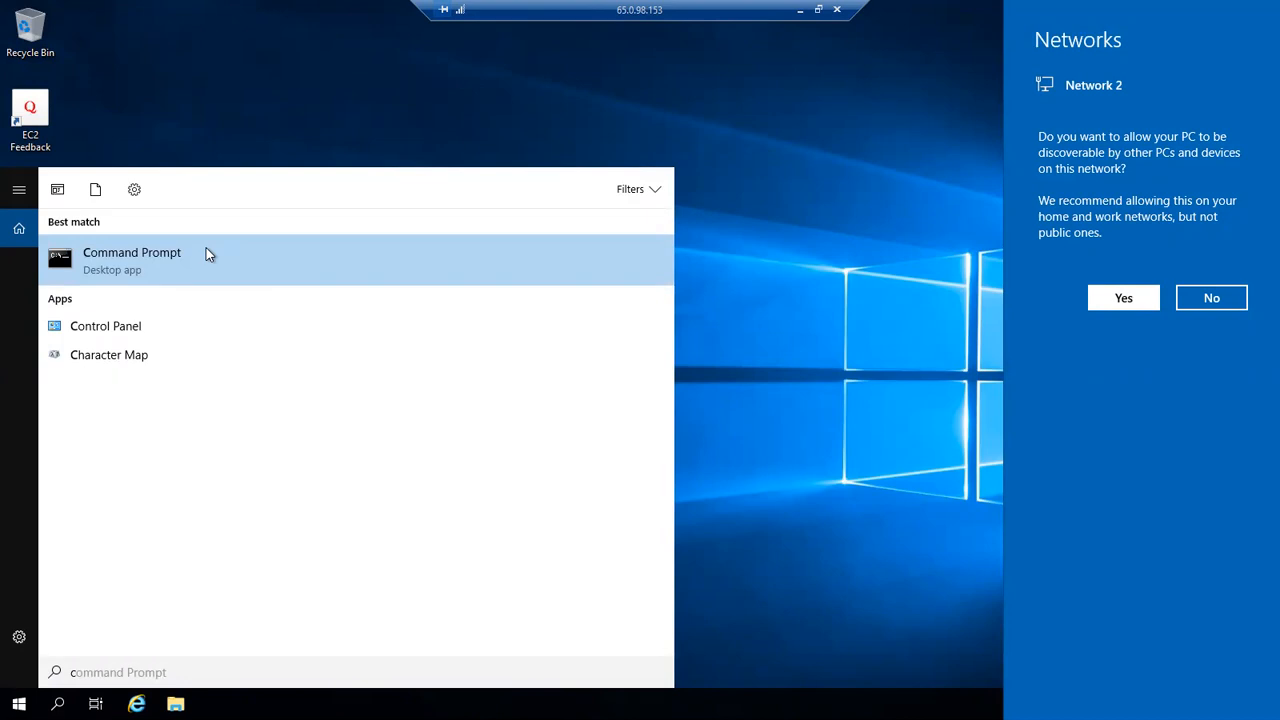
pyautogui.click(206, 252)
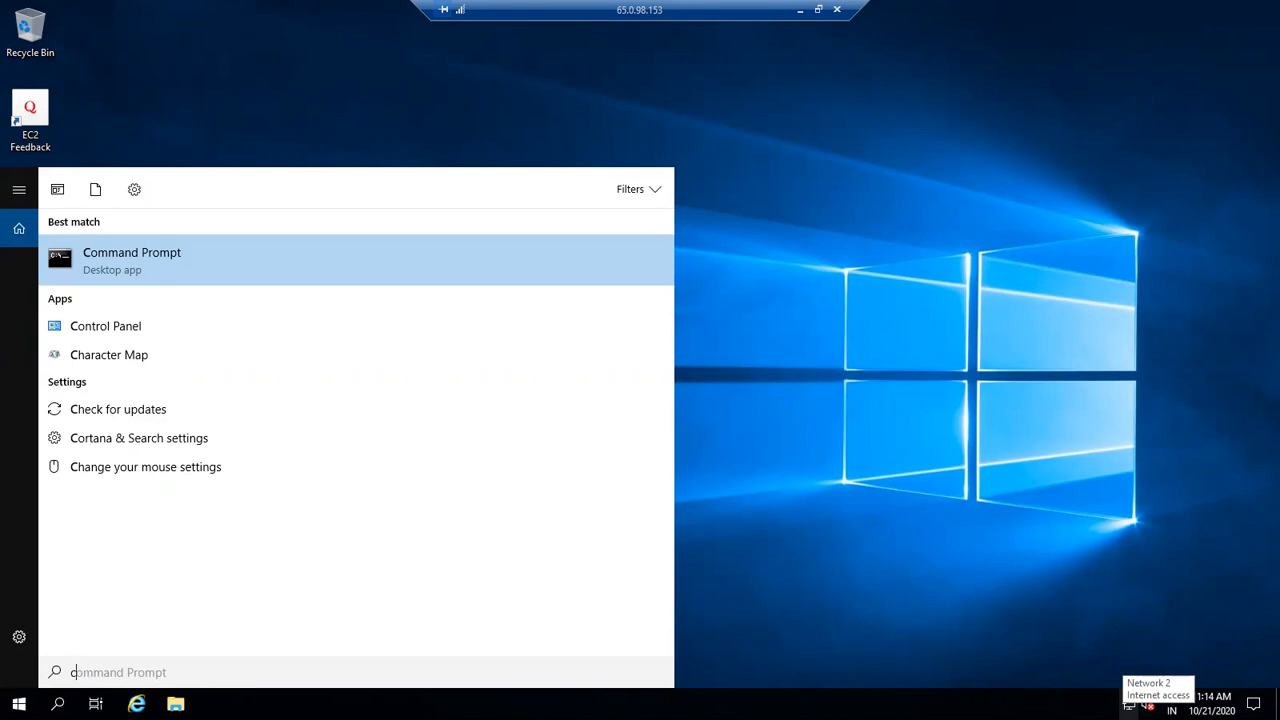
pyautogui.click(920, 580)
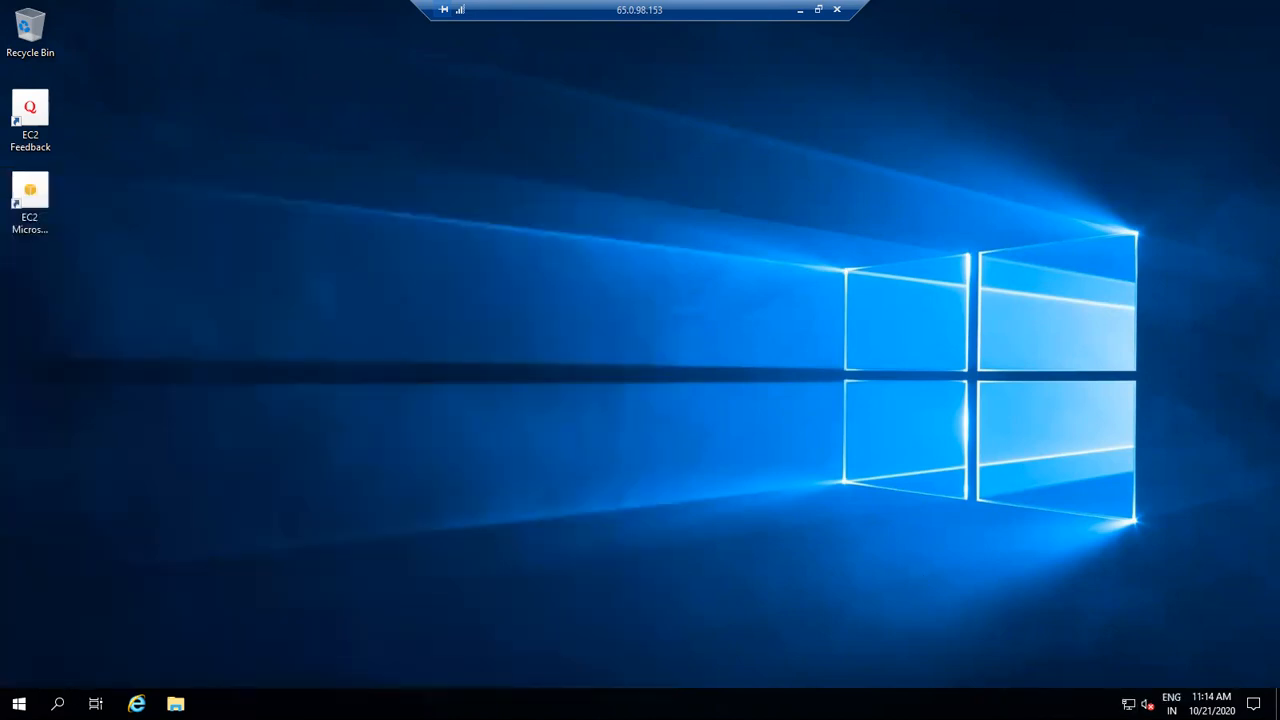
# Open Command Prompt on the remote instance and run a continuous ping to 8.8.8.8
pyautogui.click(57, 704)
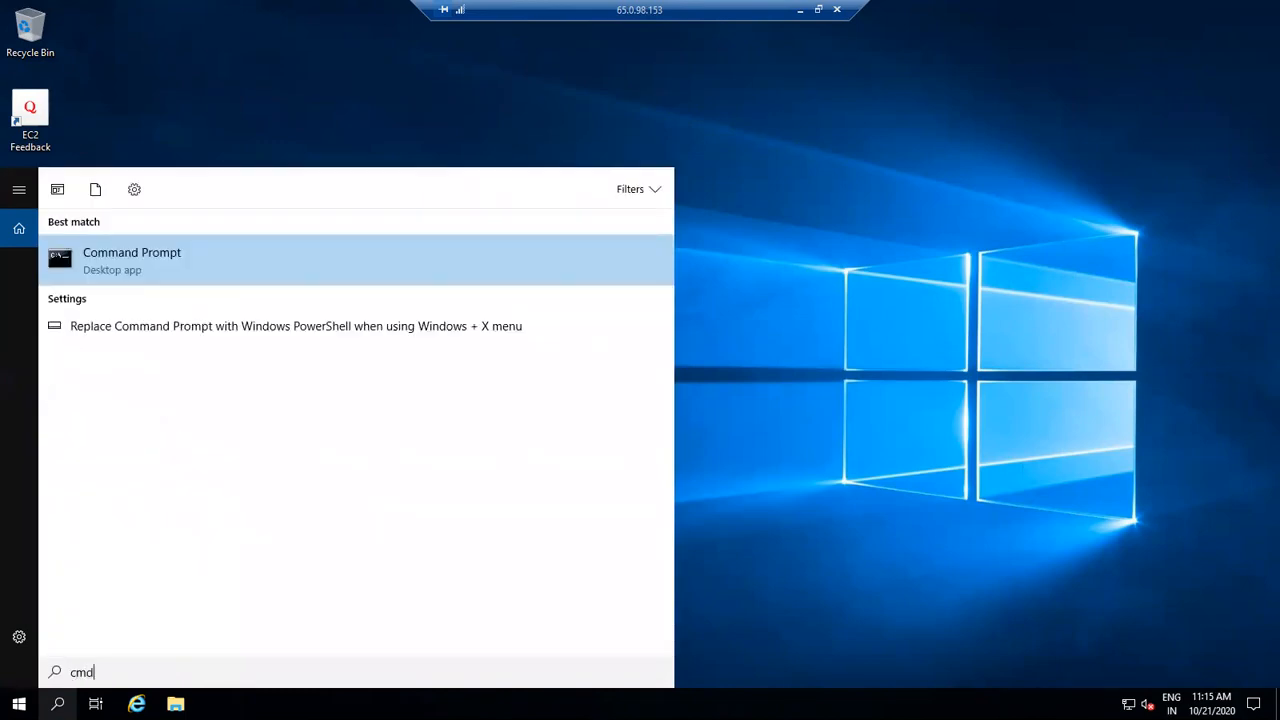
pyautogui.press('Return')
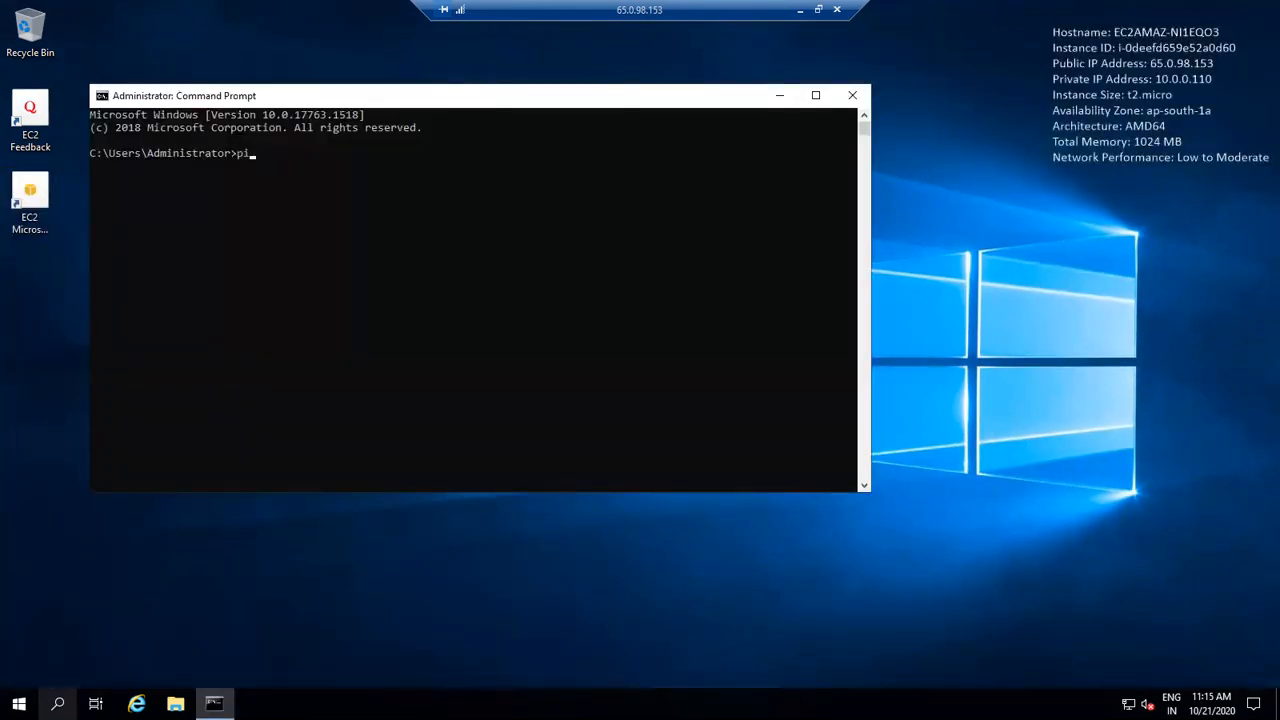
pyautogui.write('ping 8.8.8.8 -t')
pyautogui.press('Return')
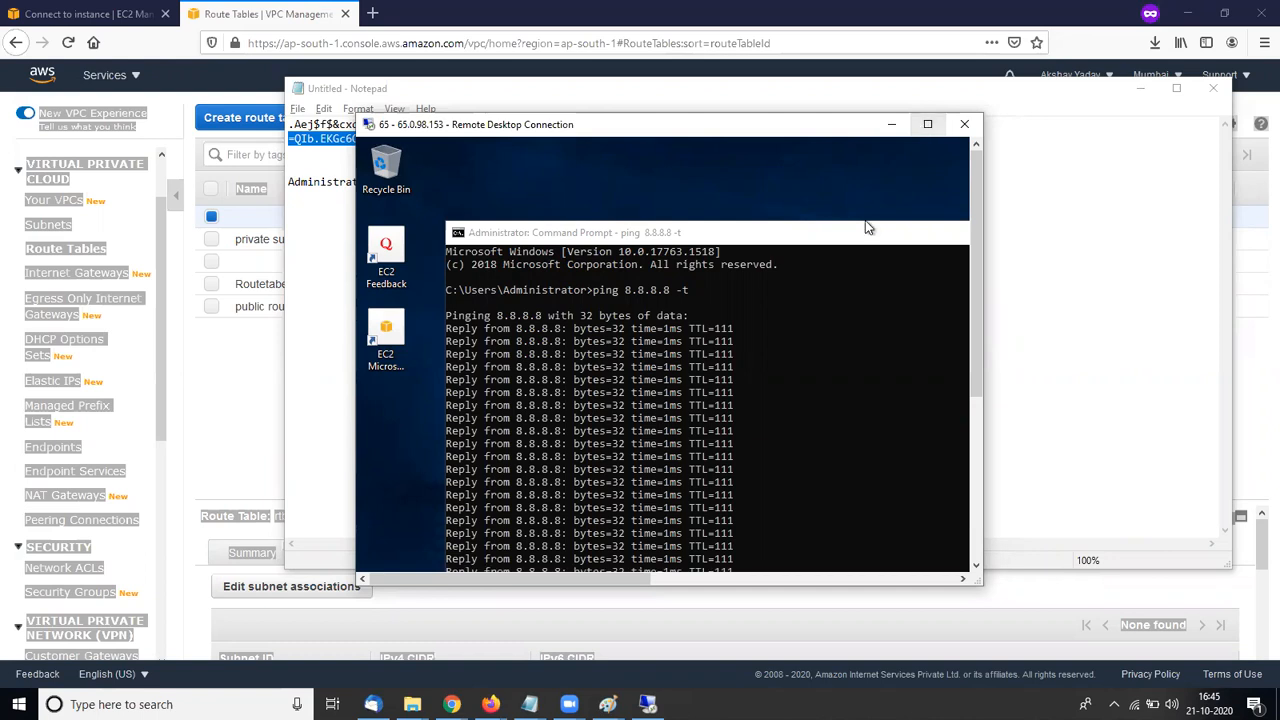
# Reposition the Command Prompt window on the remote desktop and take the remote session out of full screen
pyautogui.moveTo(857, 230); pyautogui.dragTo(827, 192)
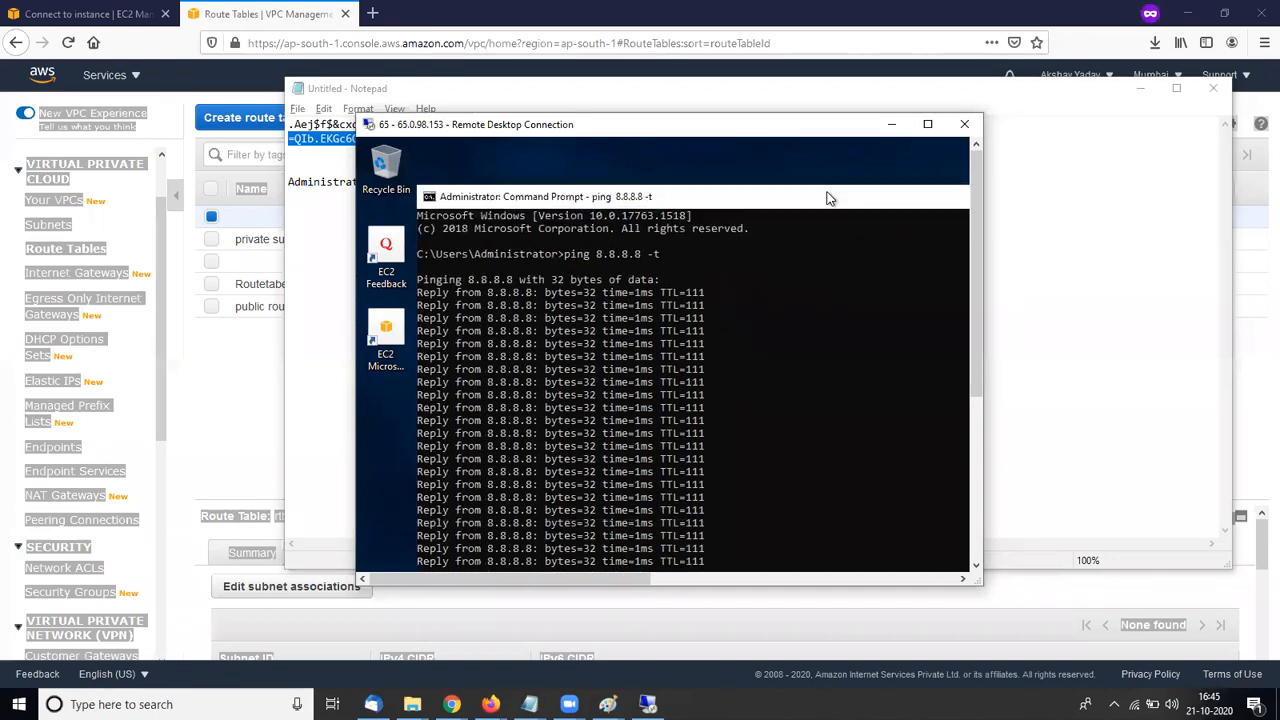
pyautogui.click(927, 124)
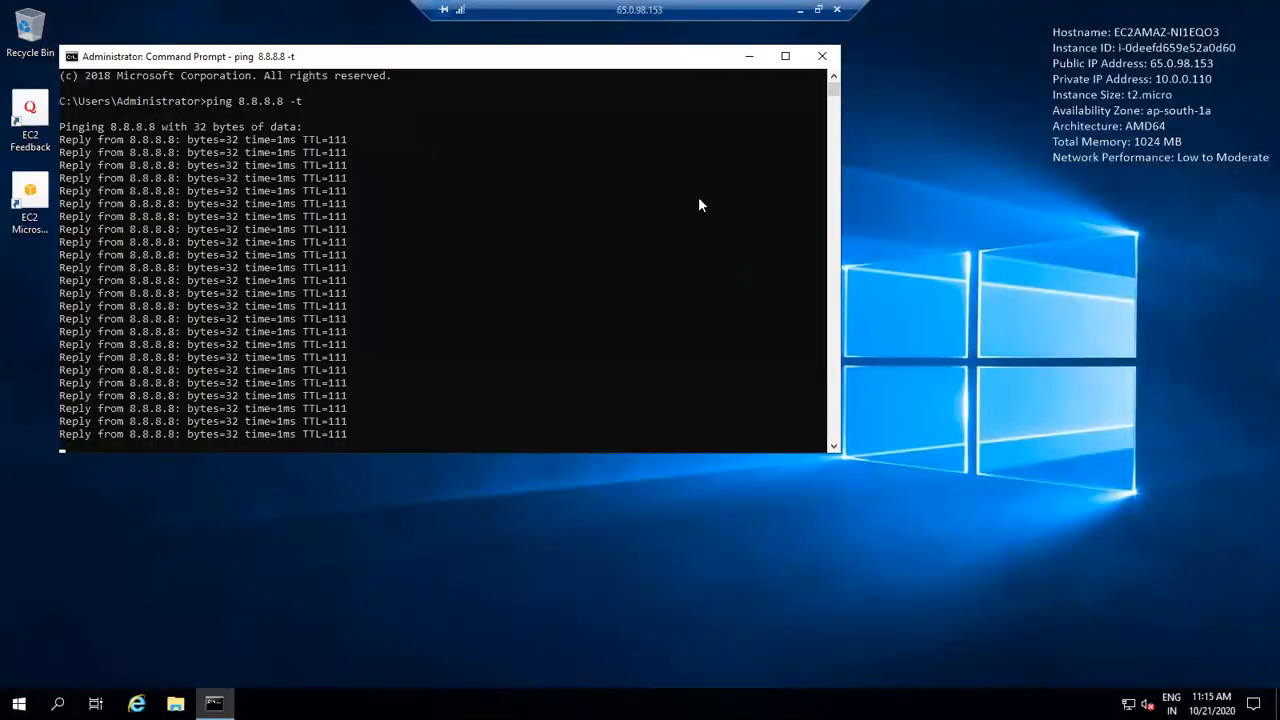
pyautogui.moveTo(523, 56); pyautogui.dragTo(606, 109)
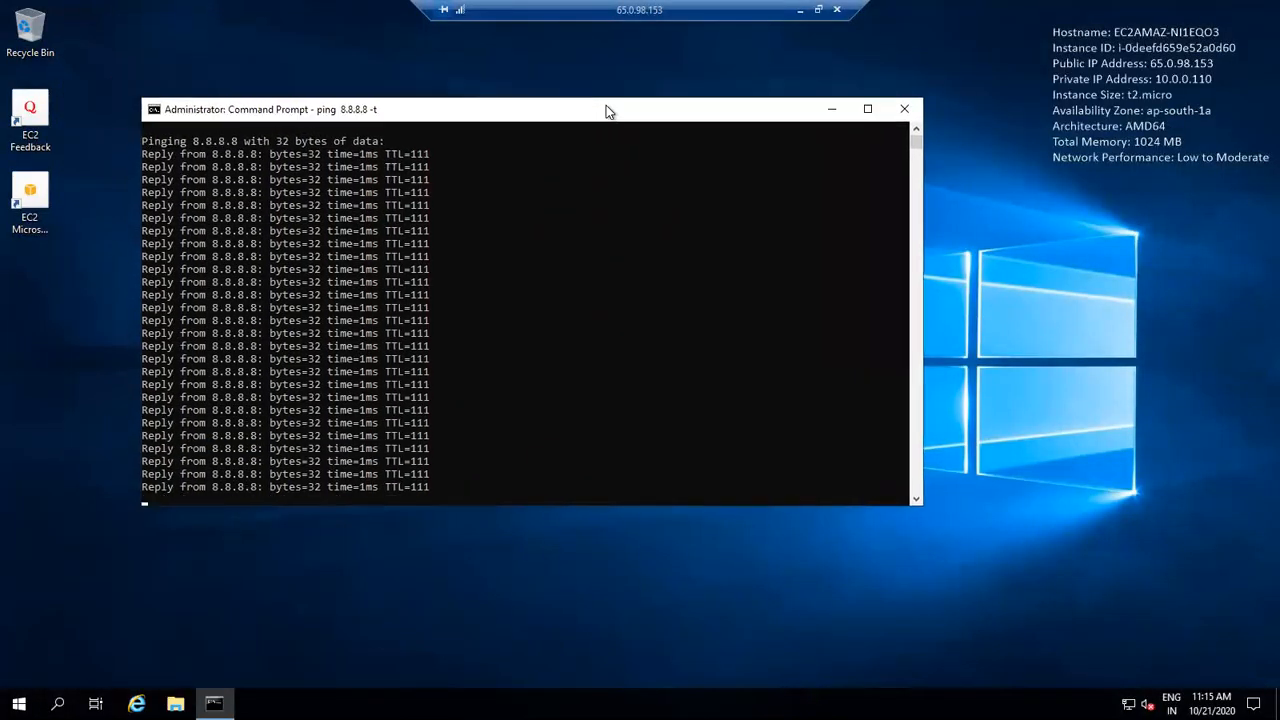
pyautogui.click(650, 80)
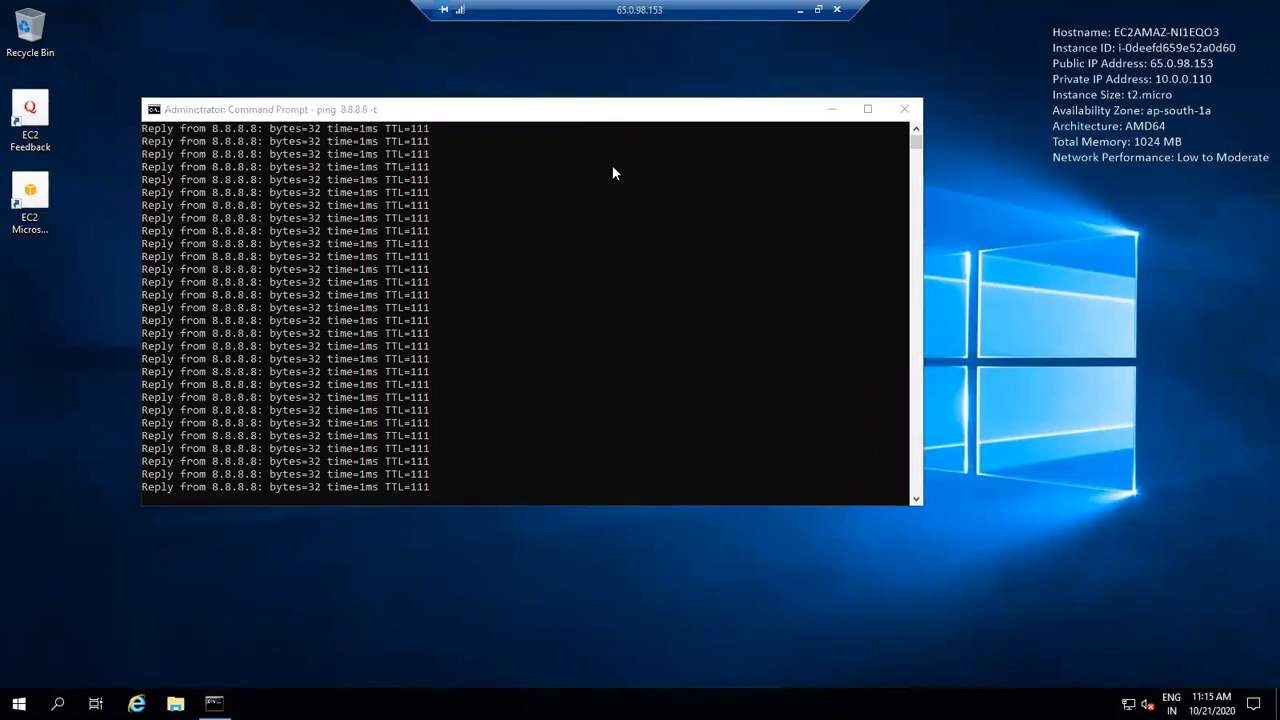
pyautogui.click(818, 9)
pyautogui.moveTo(980, 227); pyautogui.dragTo(981, 403)
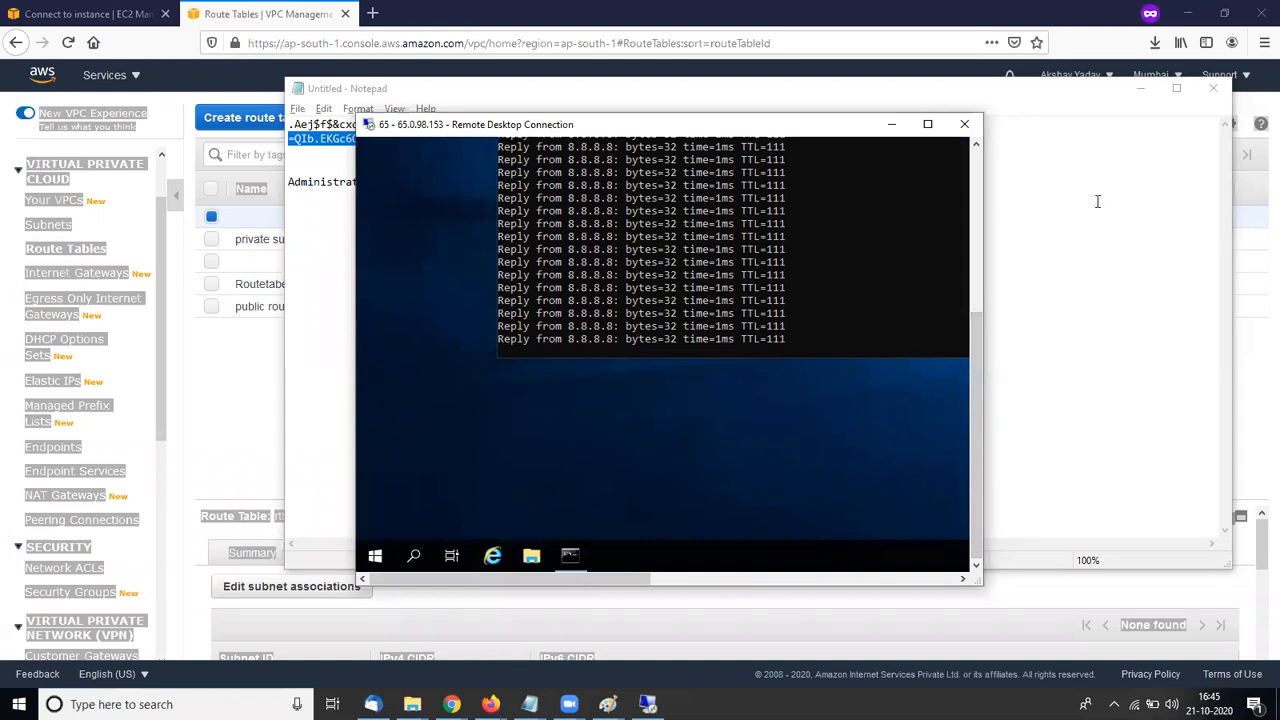
# Try to connect directly to the private instance with the downloaded 10.0.1.89.rdp file, accepting the unknown publisher
pyautogui.click(1155, 42)
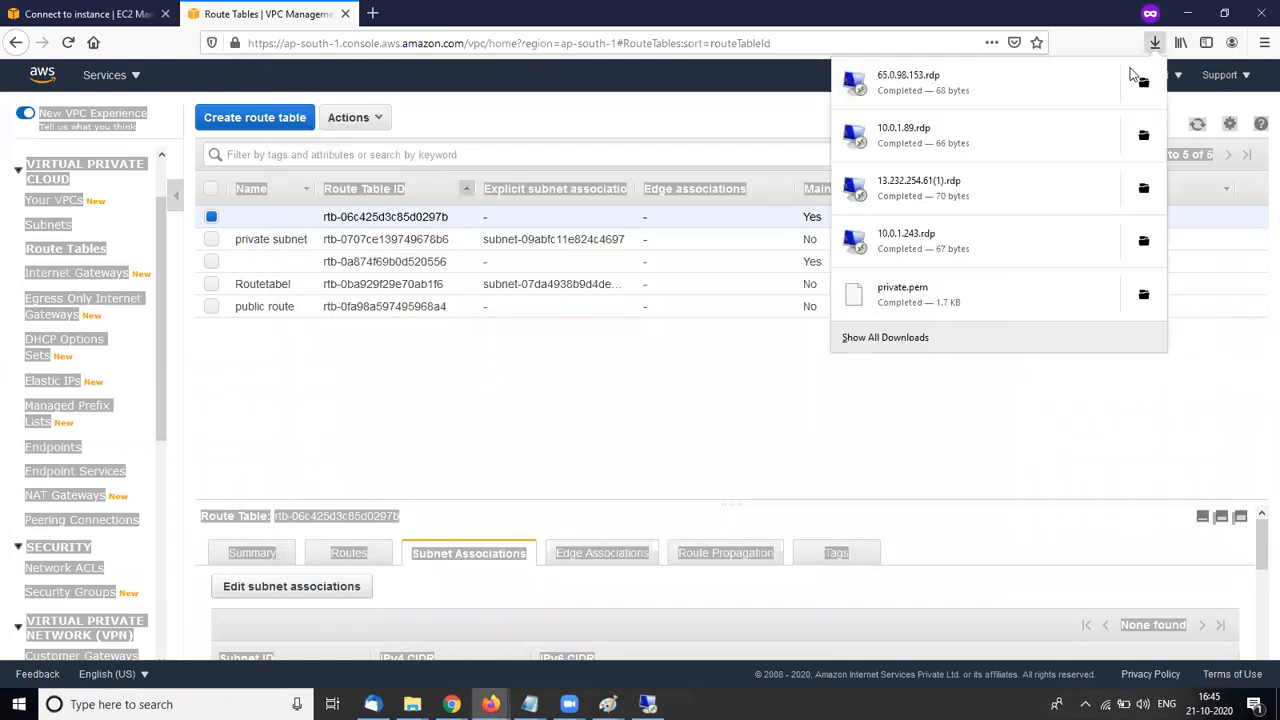
pyautogui.click(940, 138)
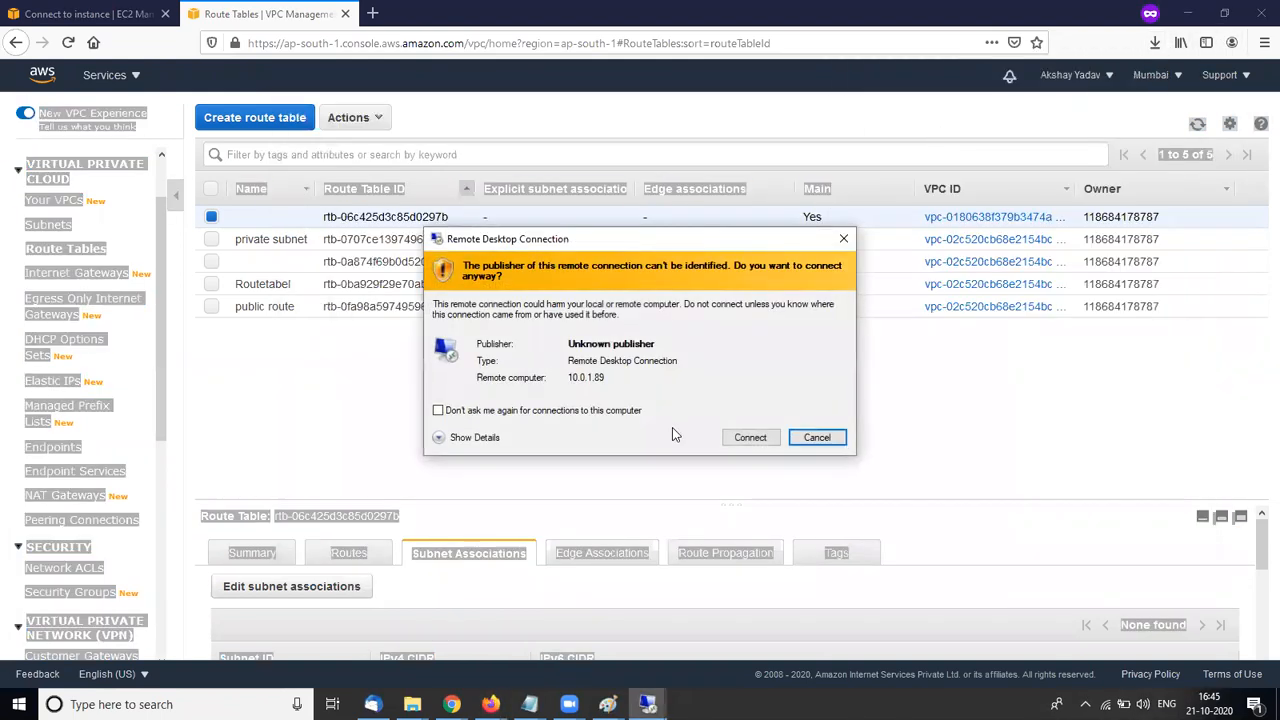
pyautogui.click(748, 440)
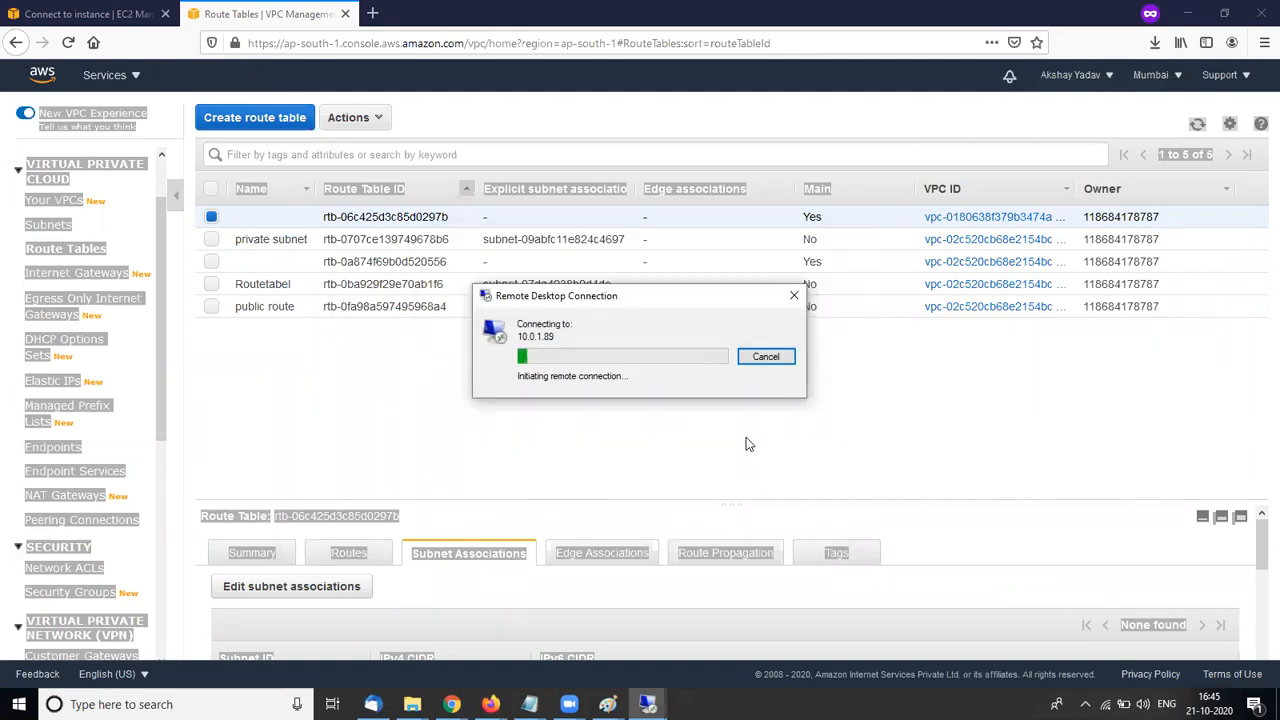
pyautogui.click(763, 358)
# Draw straight lines on the Paint VPC diagram linking the outside to each subnet's instance, and the public instance to the private one
pyautogui.moveTo(607, 704)
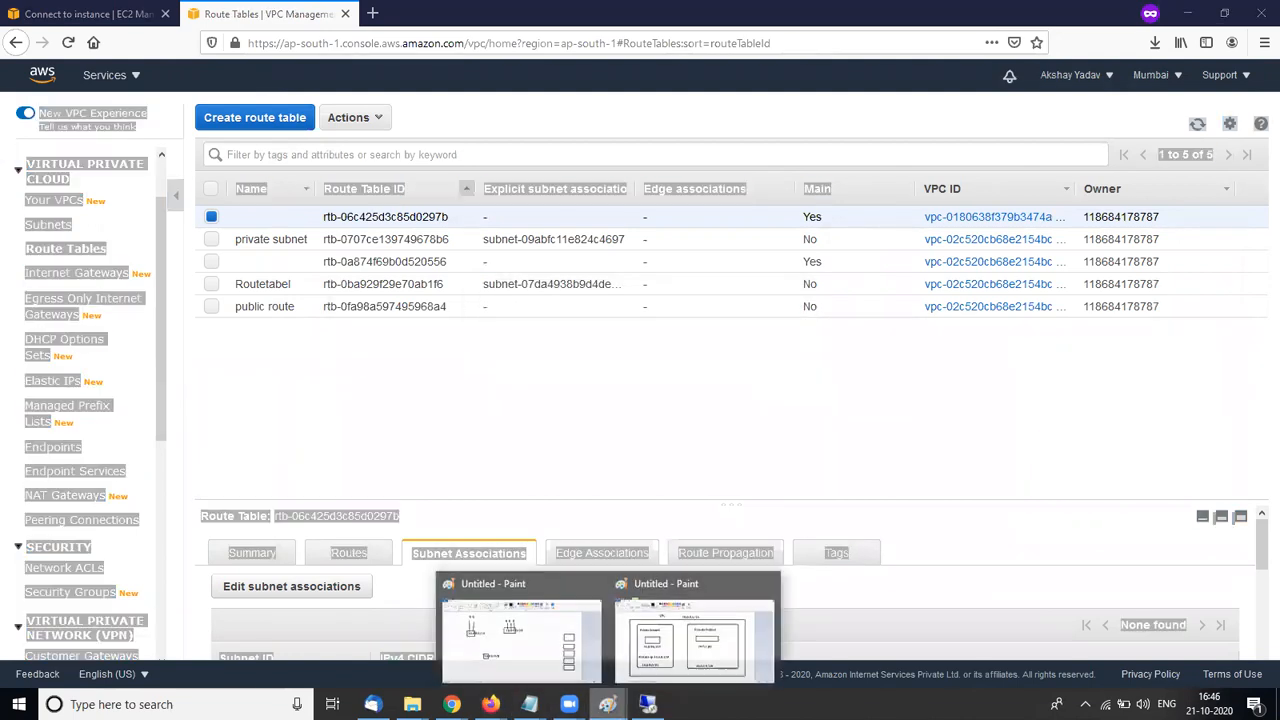
pyautogui.click(661, 655)
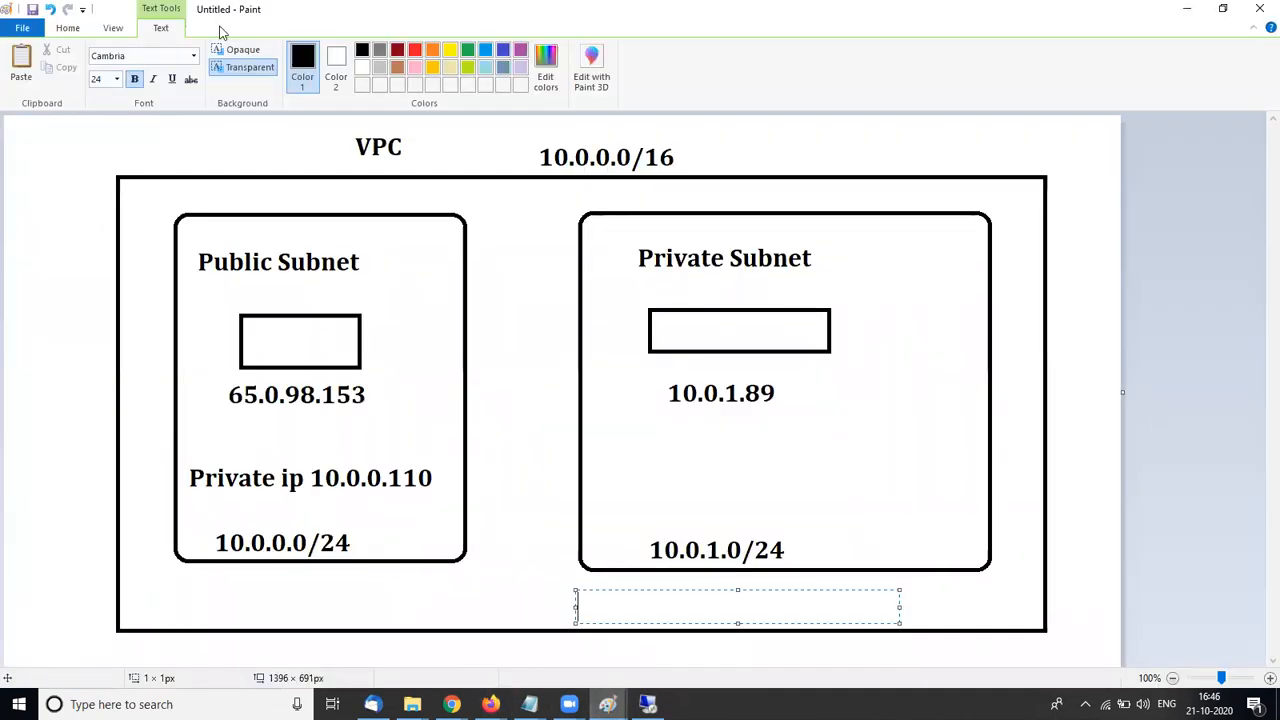
pyautogui.click(64, 29)
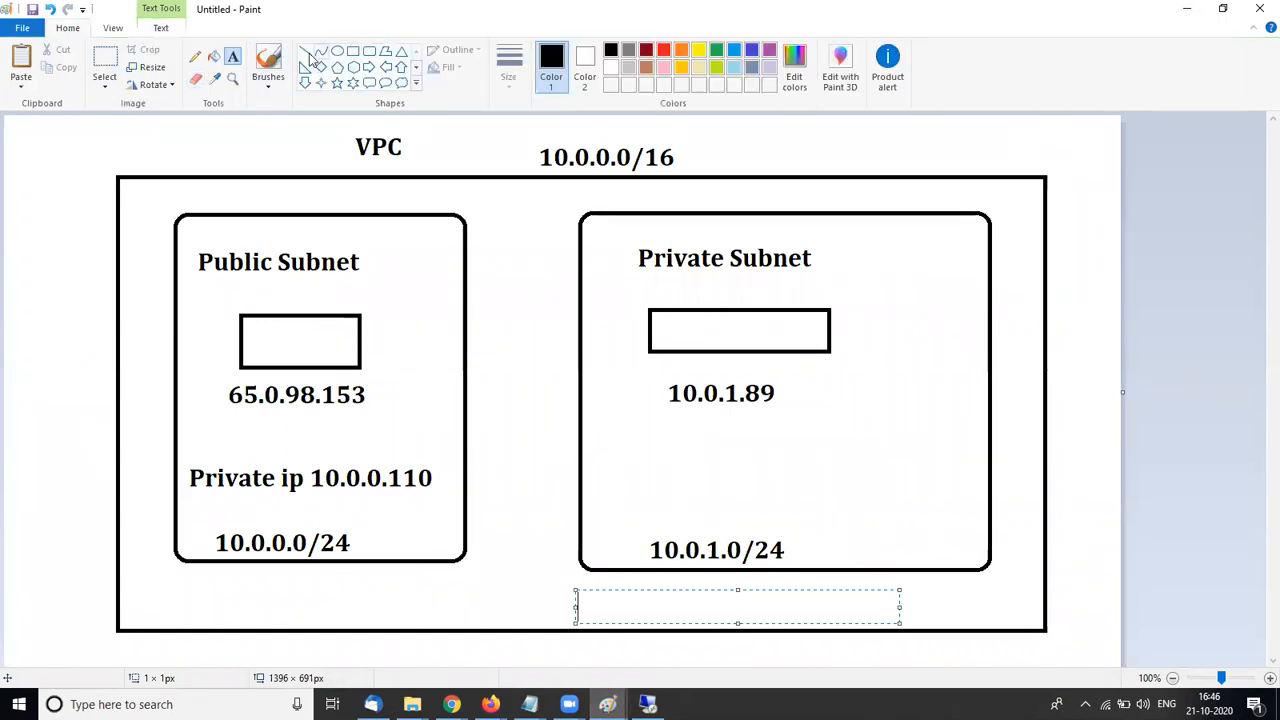
pyautogui.click(305, 50)
pyautogui.moveTo(855, 295)
pyautogui.mouseDown()
pyautogui.moveTo(998, 190)
pyautogui.moveTo(1067, 168)
pyautogui.mouseUp()
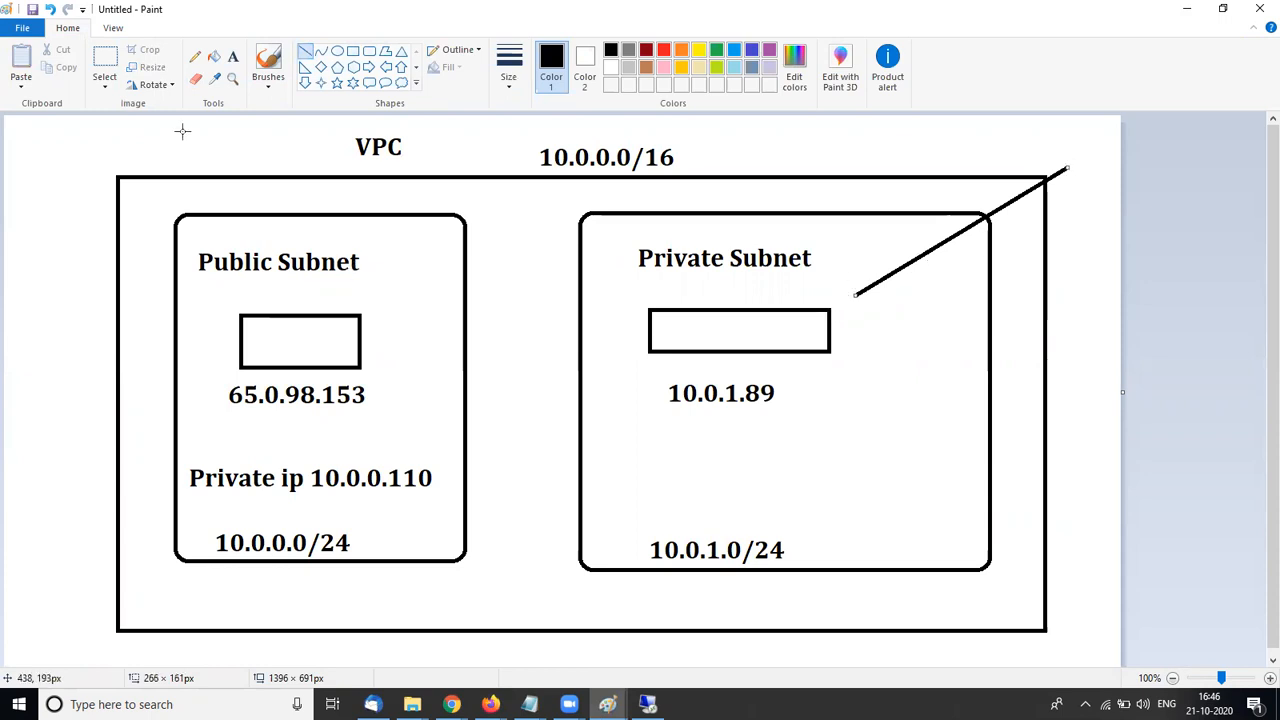
pyautogui.moveTo(33, 208); pyautogui.dragTo(89, 237)
pyautogui.moveTo(283, 347); pyautogui.dragTo(286, 343)
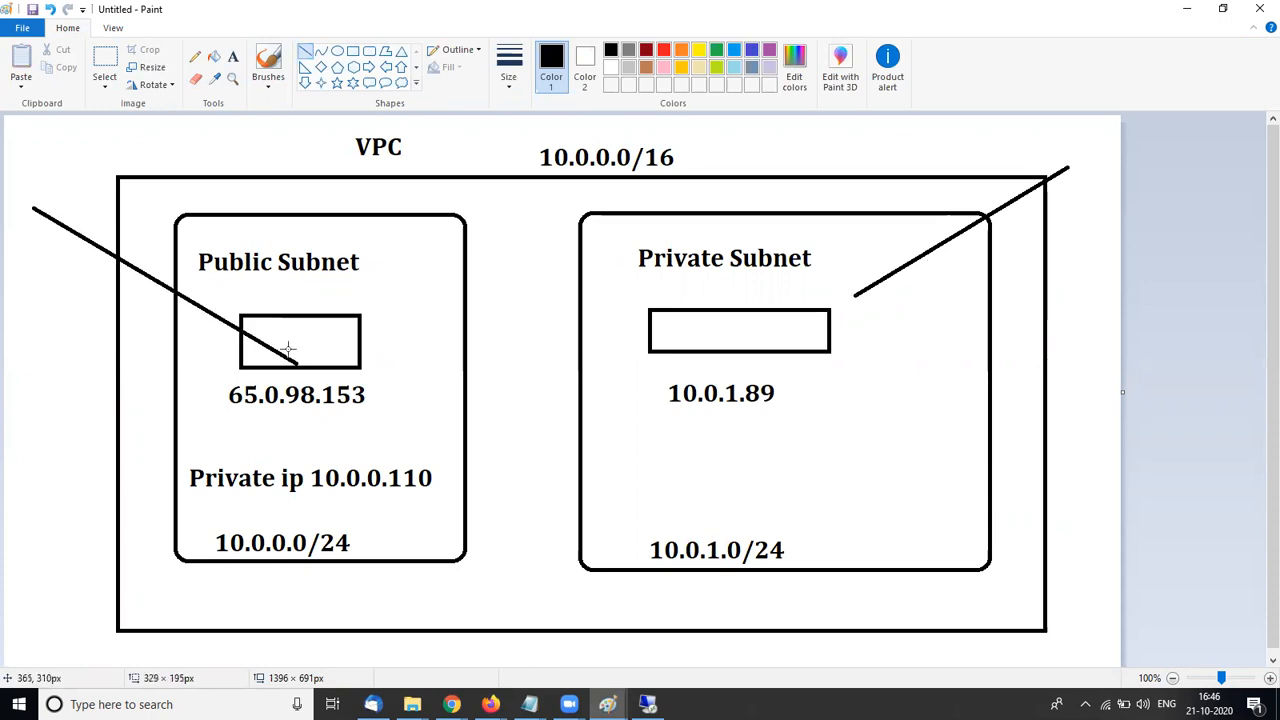
pyautogui.moveTo(366, 343); pyautogui.dragTo(655, 341)
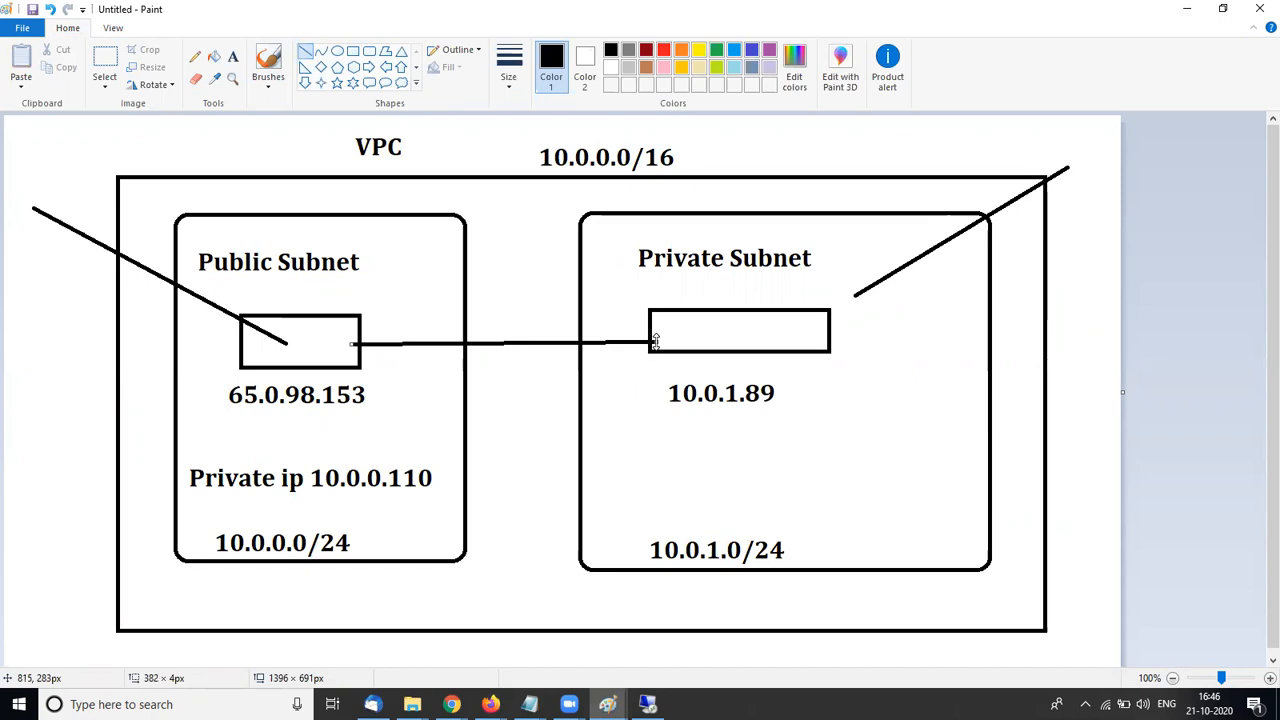
# Undo the three connection lines drawn on the VPC diagram
pyautogui.hotkey('ctrl', 'z')
pyautogui.hotkey('ctrl', 'z')
pyautogui.hotkey('ctrl', 'z')
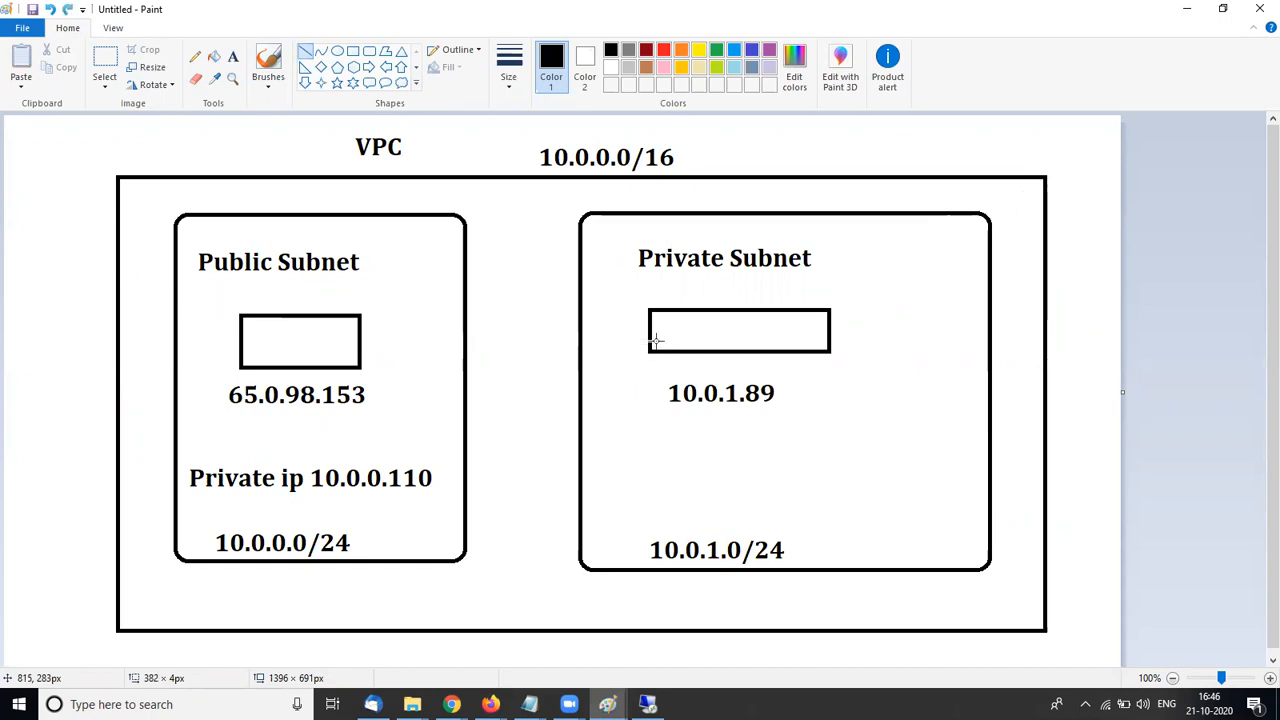
# Open Remote Desktop Connection inside the 65.0.98.153 session by searching for rdp, and widen the session window to show its dialog
pyautogui.hotkey('alt', 'Tab')
pyautogui.click(569, 491)
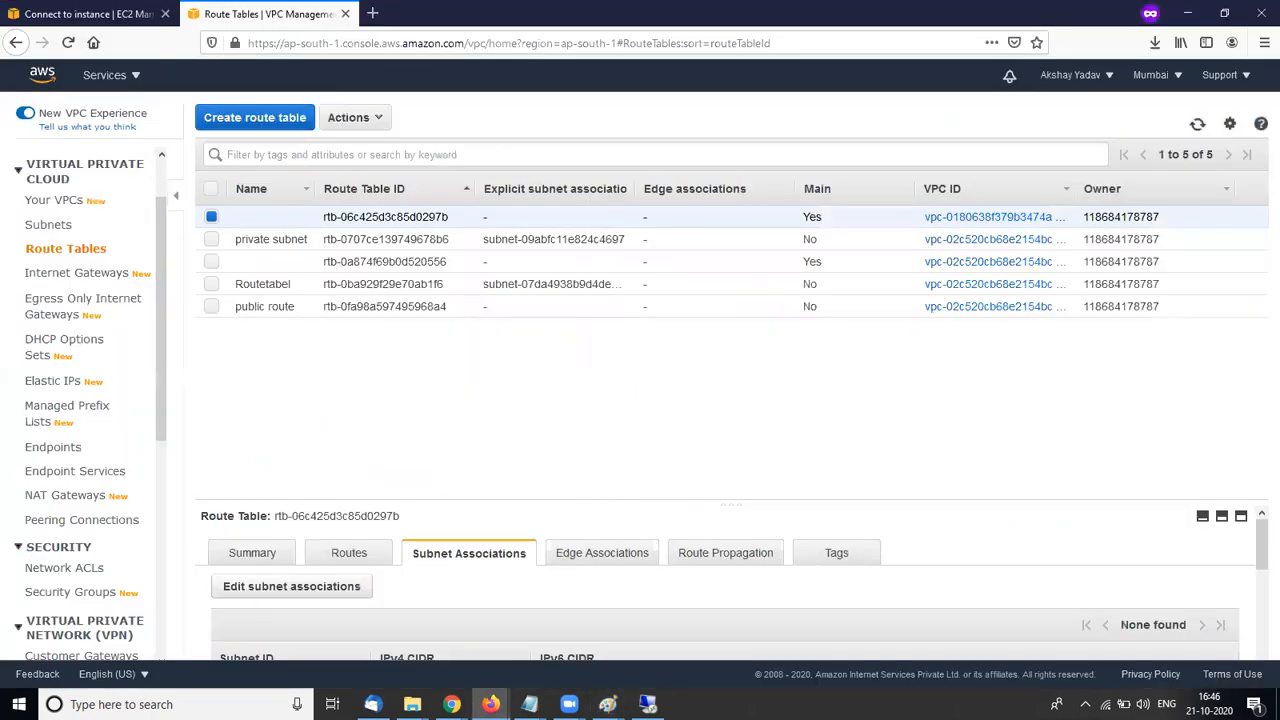
pyautogui.click(648, 704)
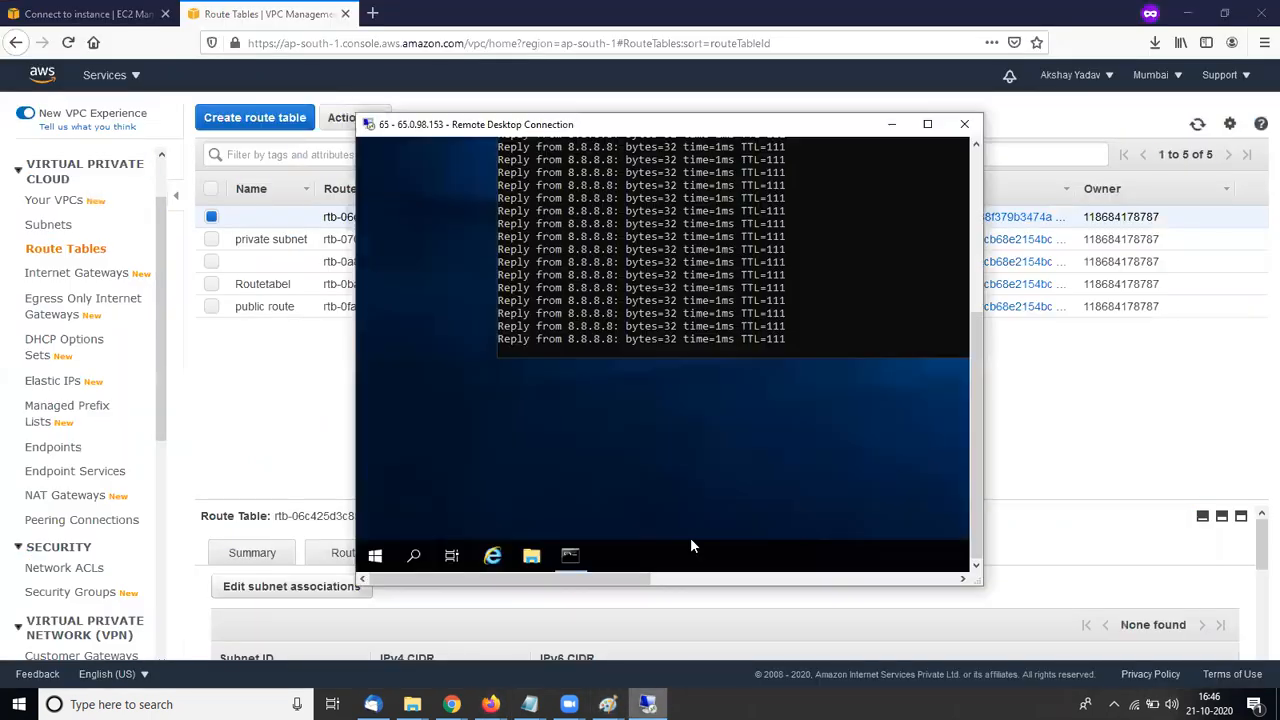
pyautogui.click(405, 563)
pyautogui.write('rdp')
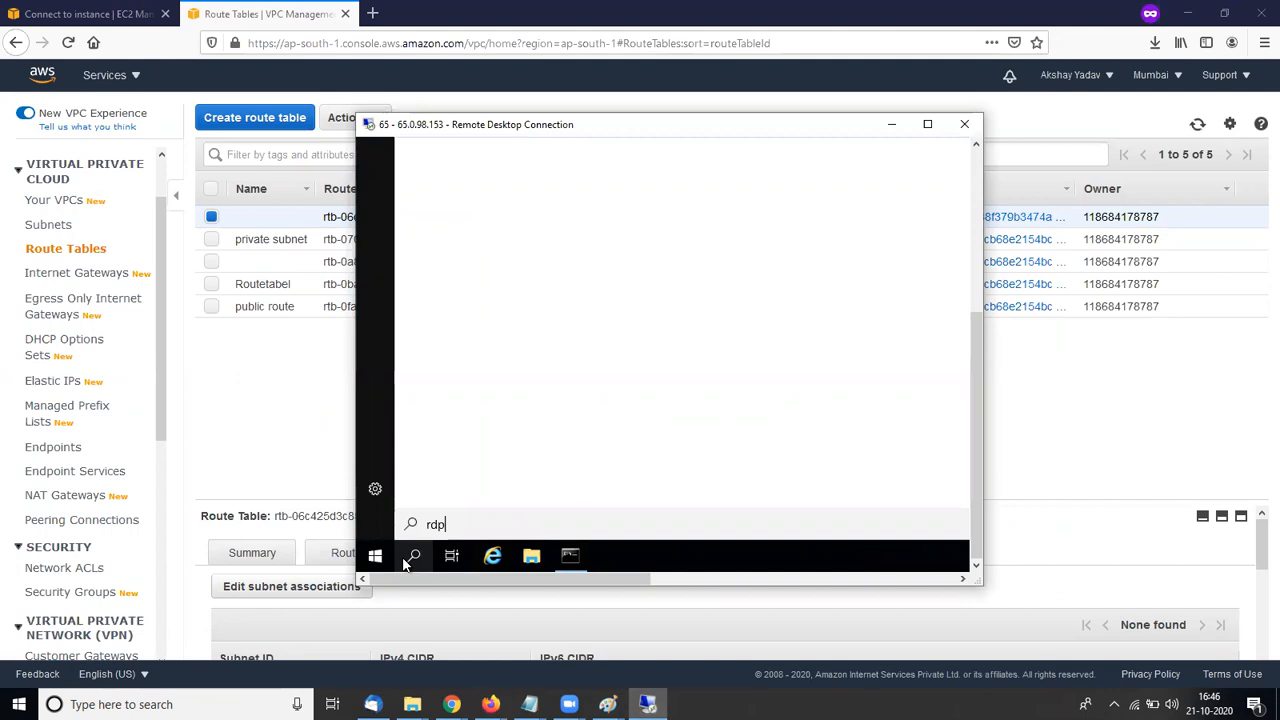
pyautogui.press('Return')
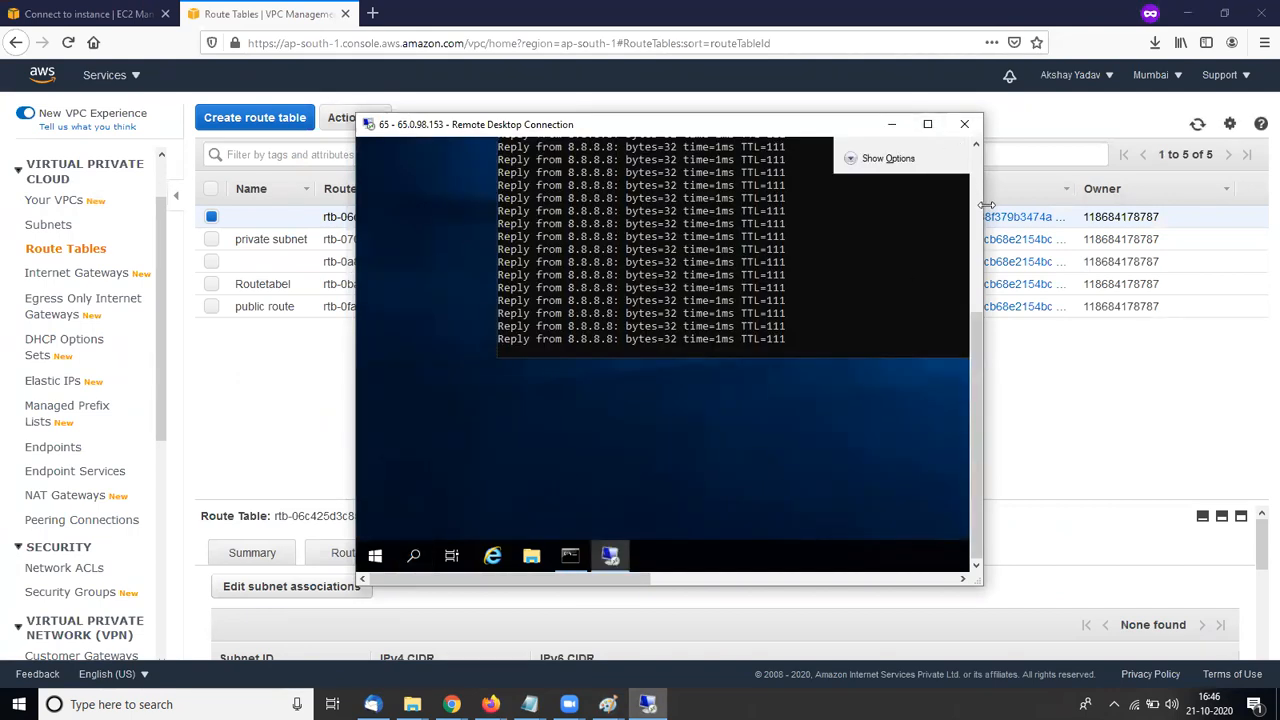
pyautogui.moveTo(987, 205); pyautogui.dragTo(1144, 228)
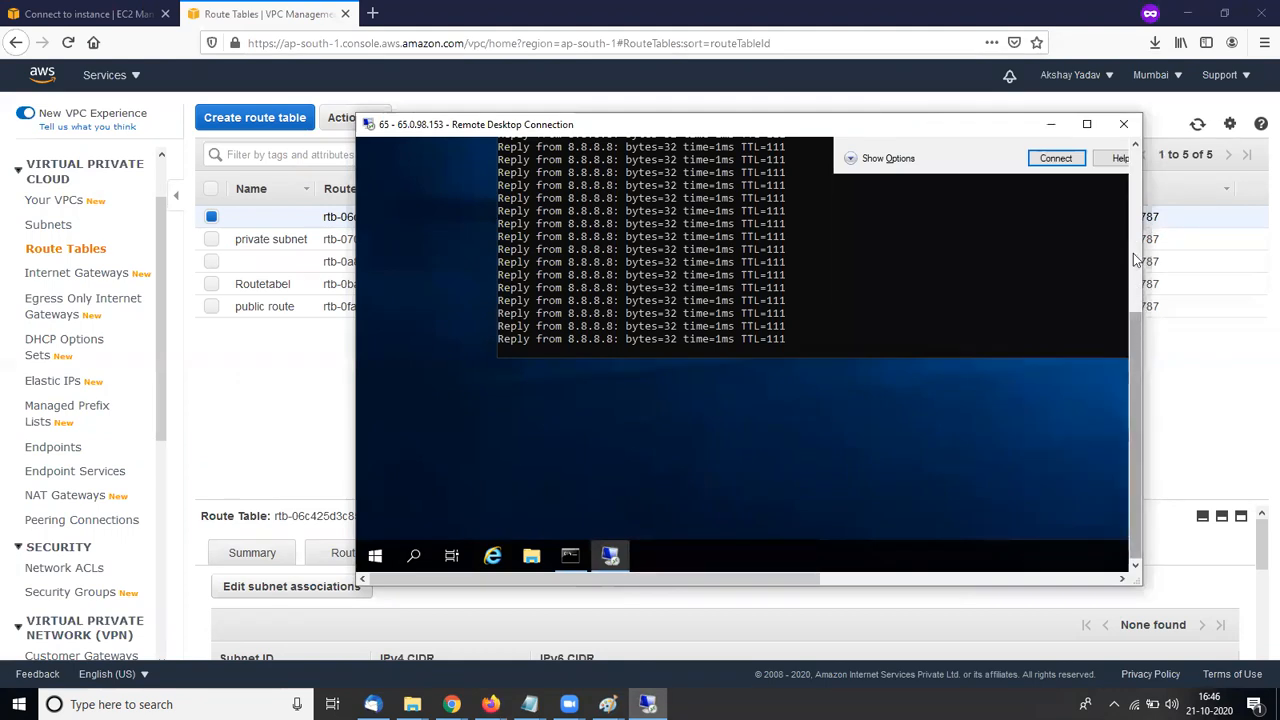
pyautogui.moveTo(694, 581); pyautogui.dragTo(830, 563)
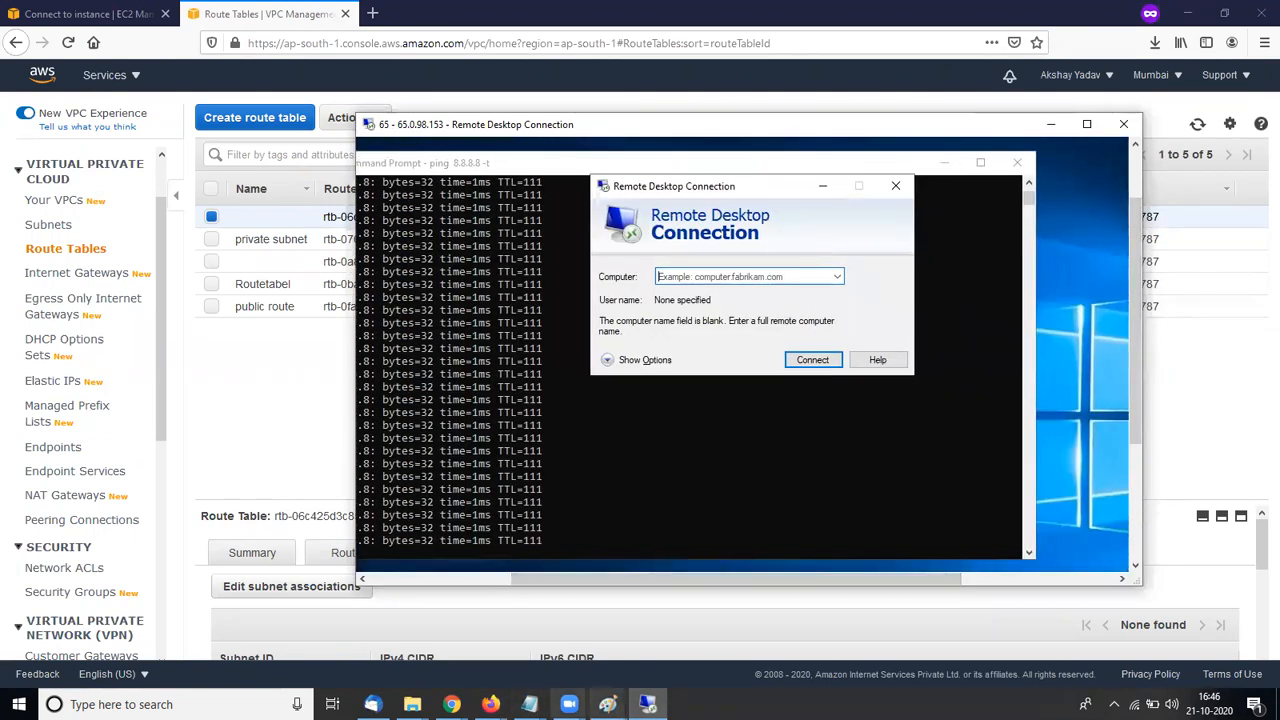
# Copy the private IPv4 address of instance i-038b8d61cfd68231f from the EC2 instances list
pyautogui.click(90, 14)
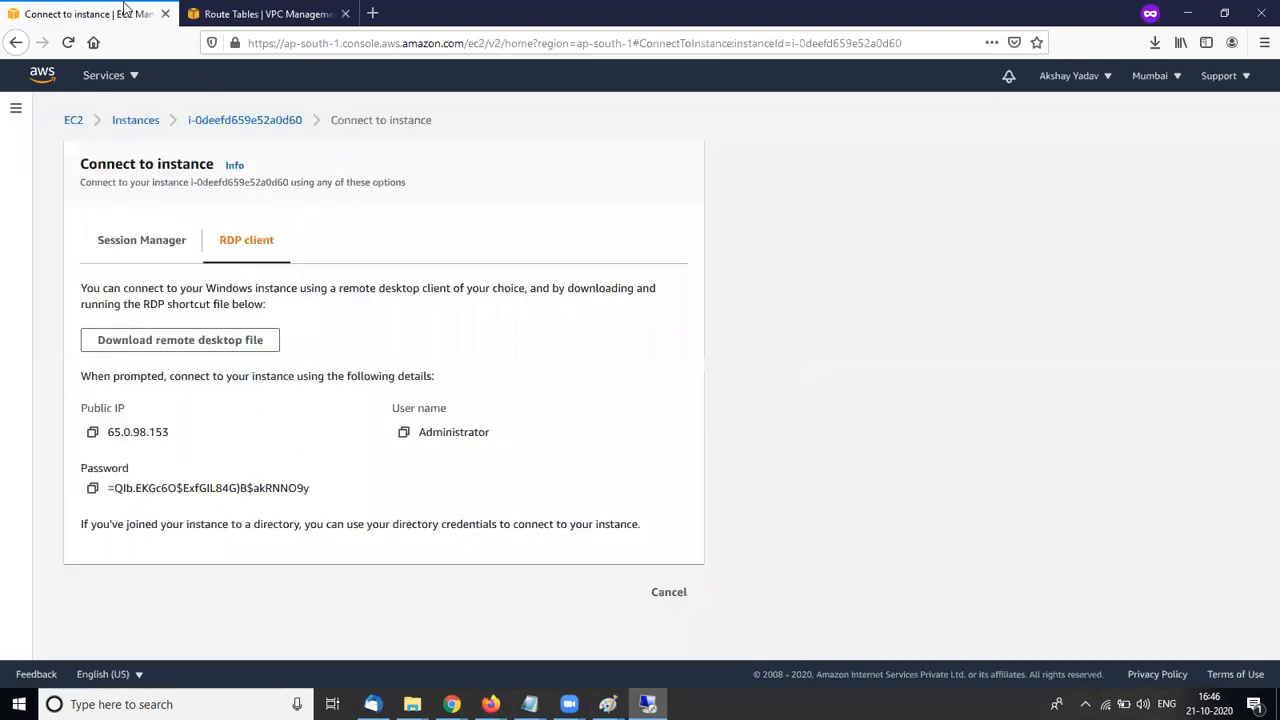
pyautogui.click(130, 121)
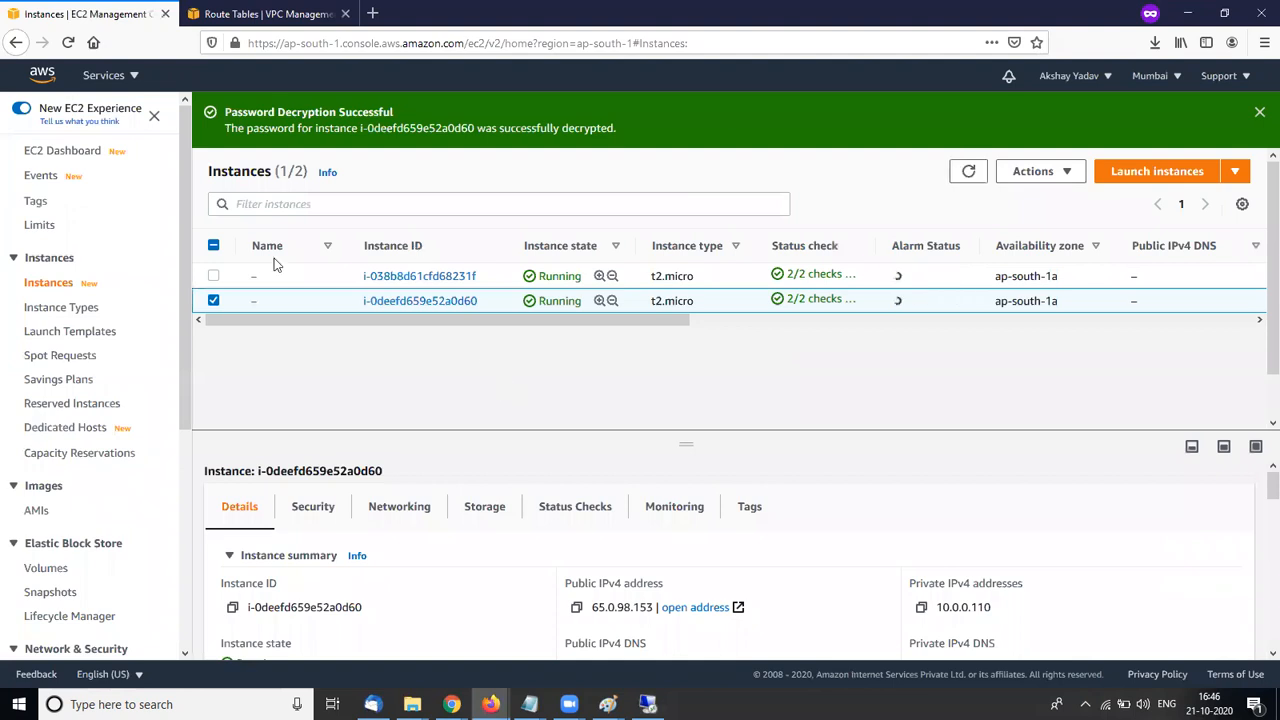
pyautogui.click(213, 277)
pyautogui.click(213, 300)
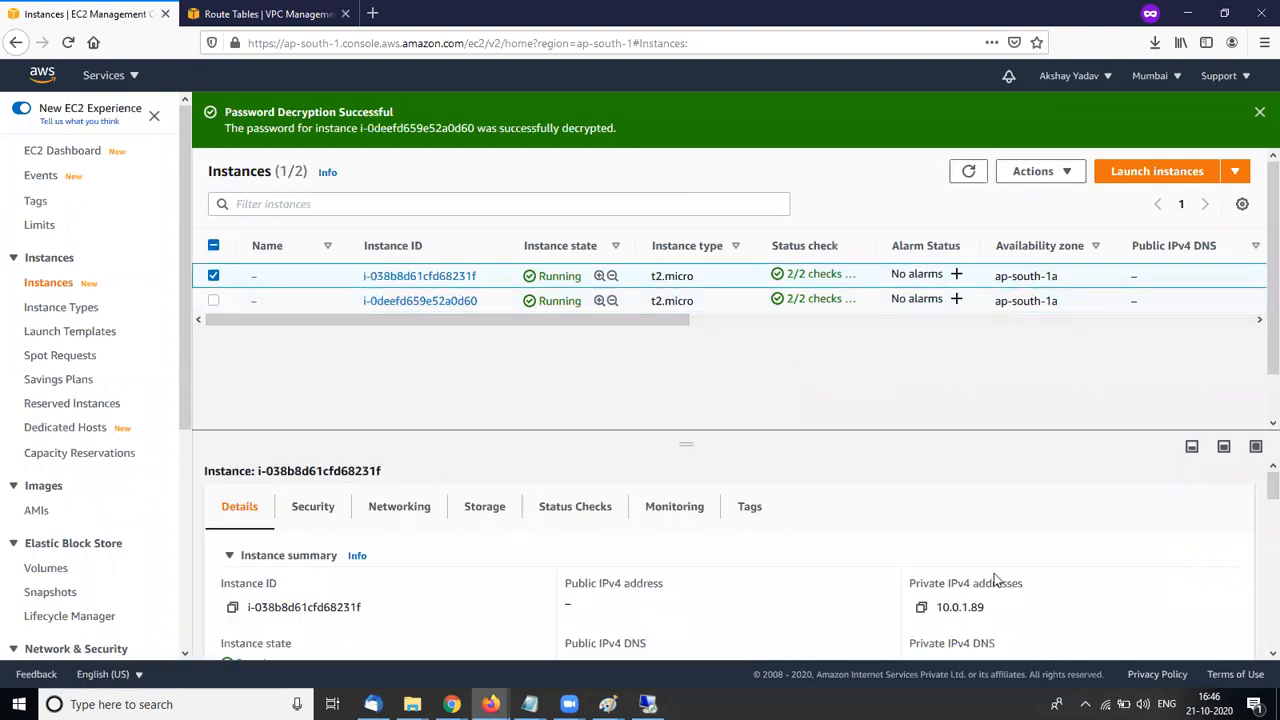
pyautogui.click(920, 608)
# Start a remote desktop connection to computer 10.0.1.89 from within the 65.0.98.153 session
pyautogui.click(647, 704)
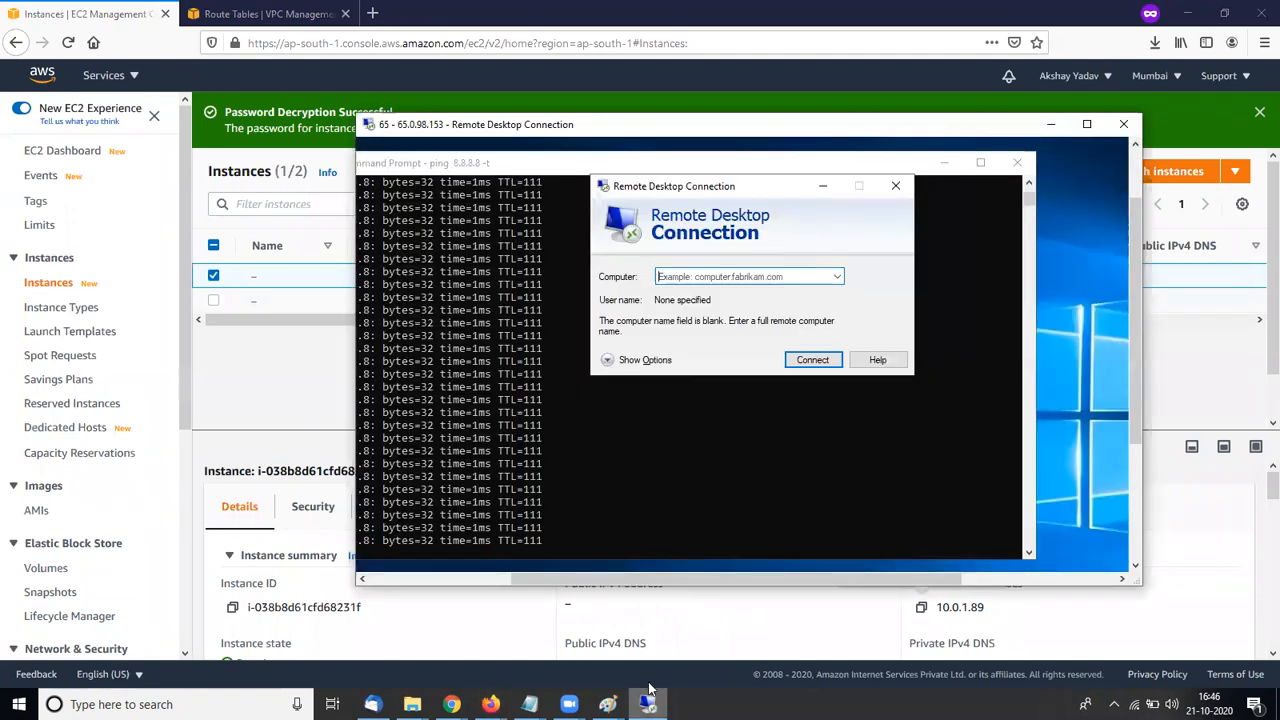
pyautogui.click(731, 276)
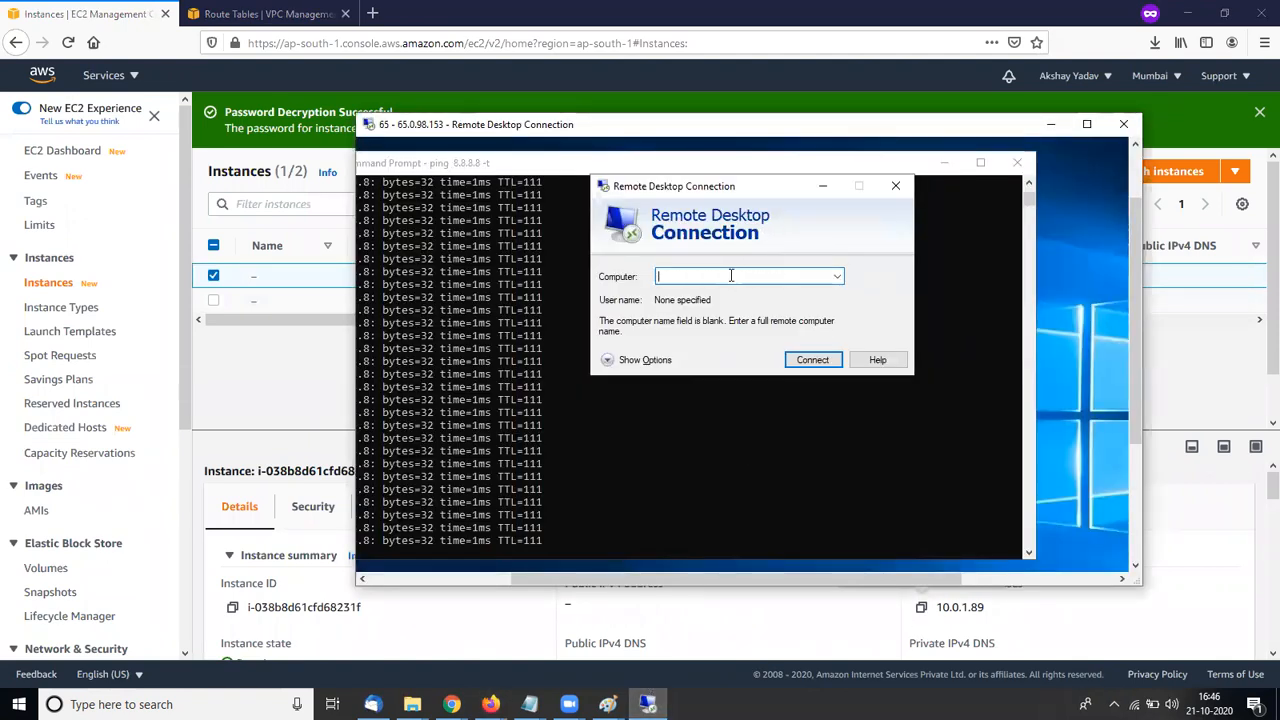
pyautogui.hotkey('ctrl', 'v')
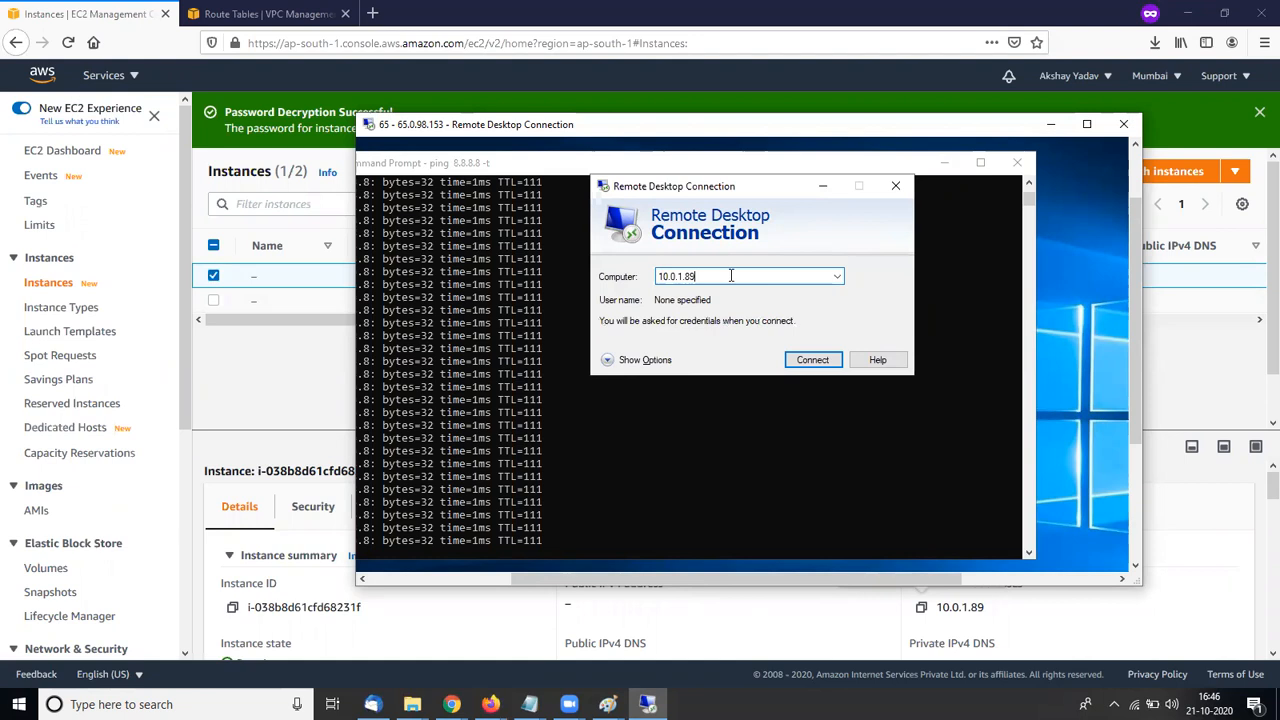
pyautogui.click(801, 358)
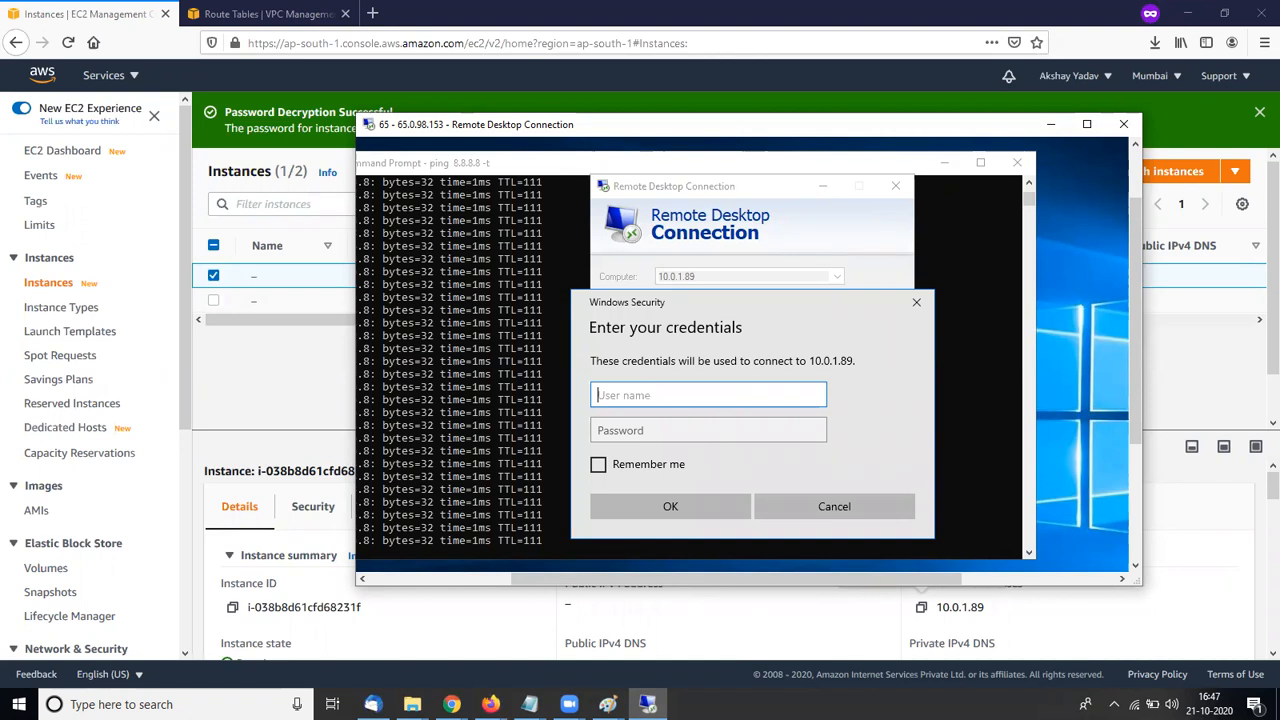
# Copy the user name Administrator from the Notepad note into the credentials prompt for 10.0.1.89
pyautogui.click(530, 704)
pyautogui.click(653, 626)
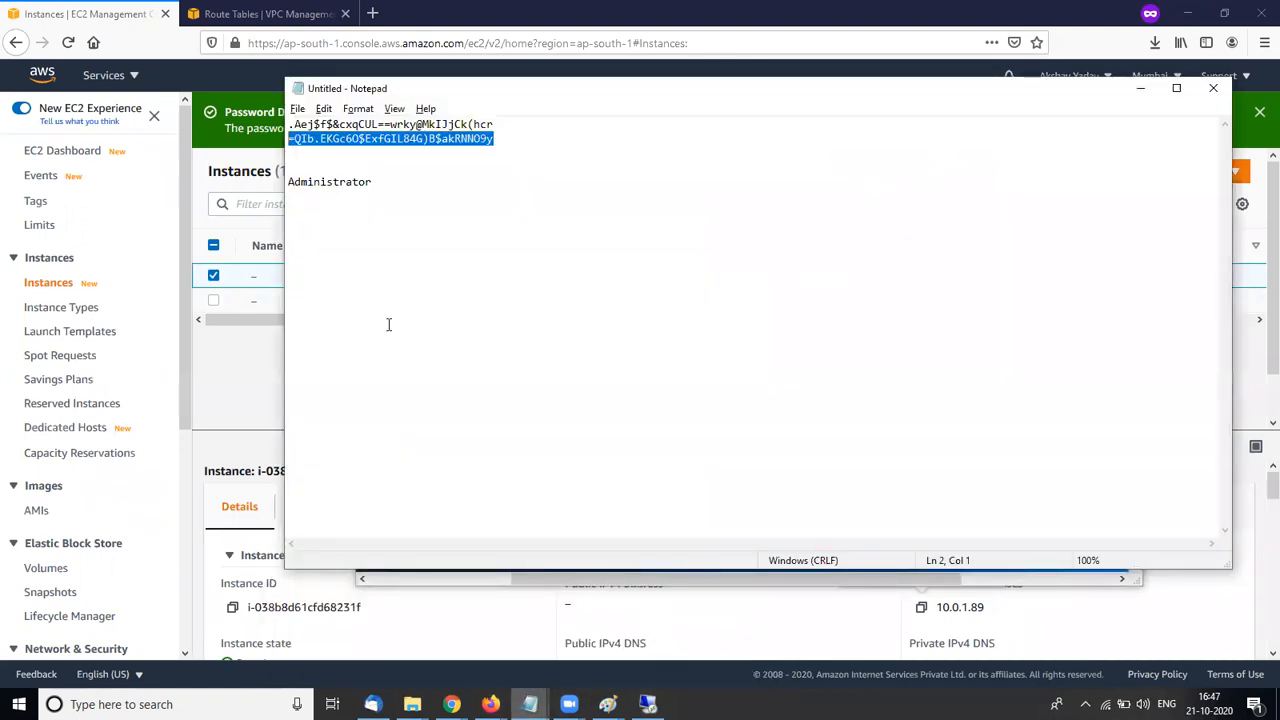
pyautogui.moveTo(375, 181); pyautogui.dragTo(298, 181)
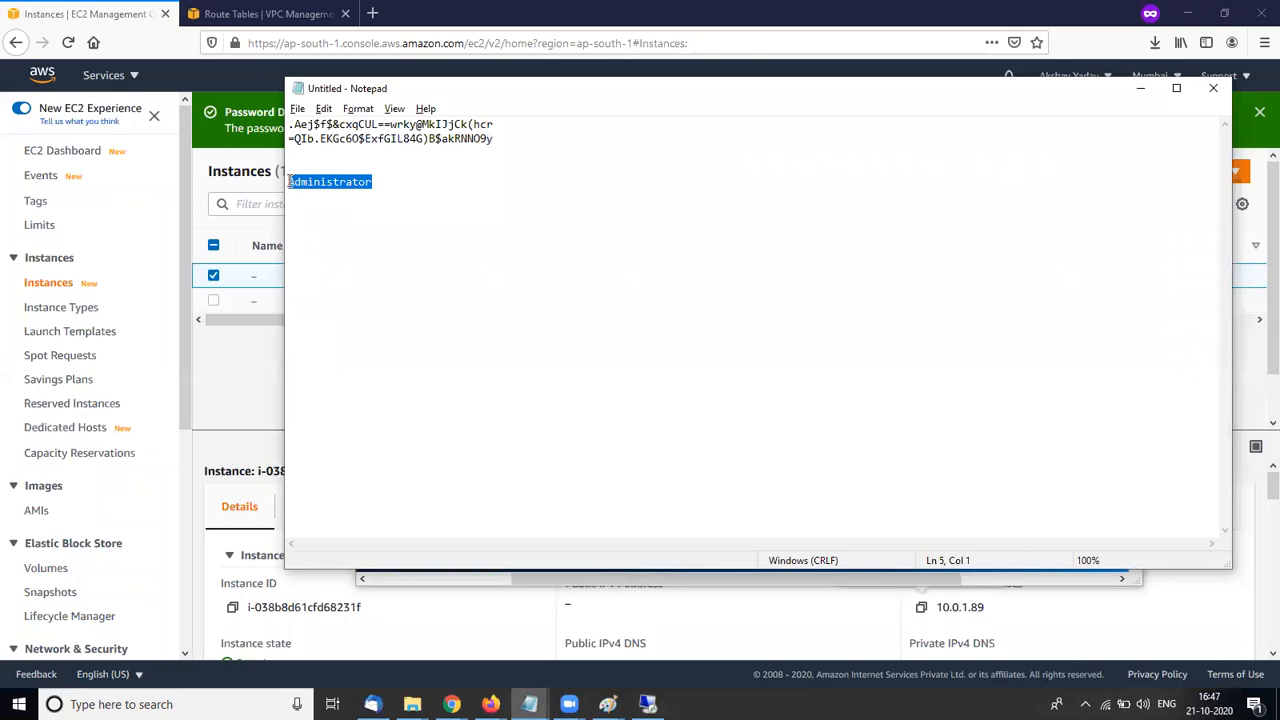
pyautogui.hotkey('alt', 'Tab')
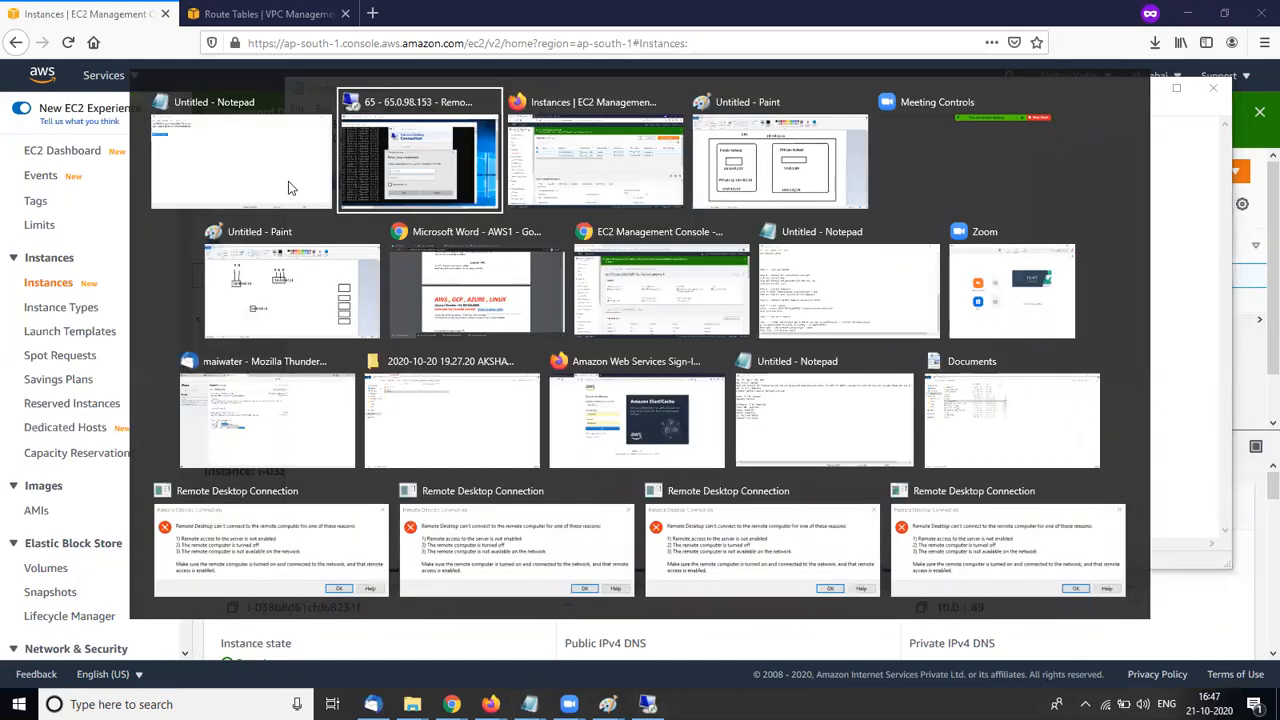
pyautogui.hotkey('ctrl', 'v')
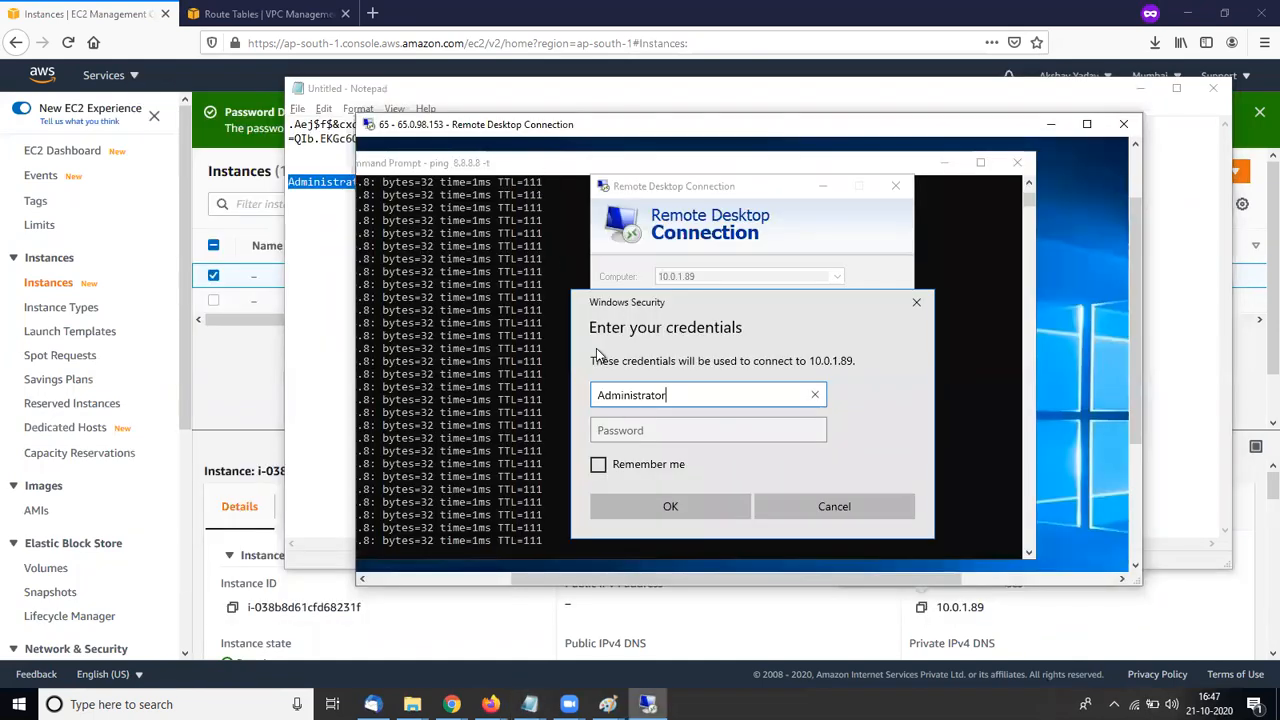
# Sign in to 10.0.1.89 with the first stored Administrator password from the Notepad note, accepting the untrusted certificate
pyautogui.click(620, 430)
pyautogui.hotkey('alt', 'Tab')
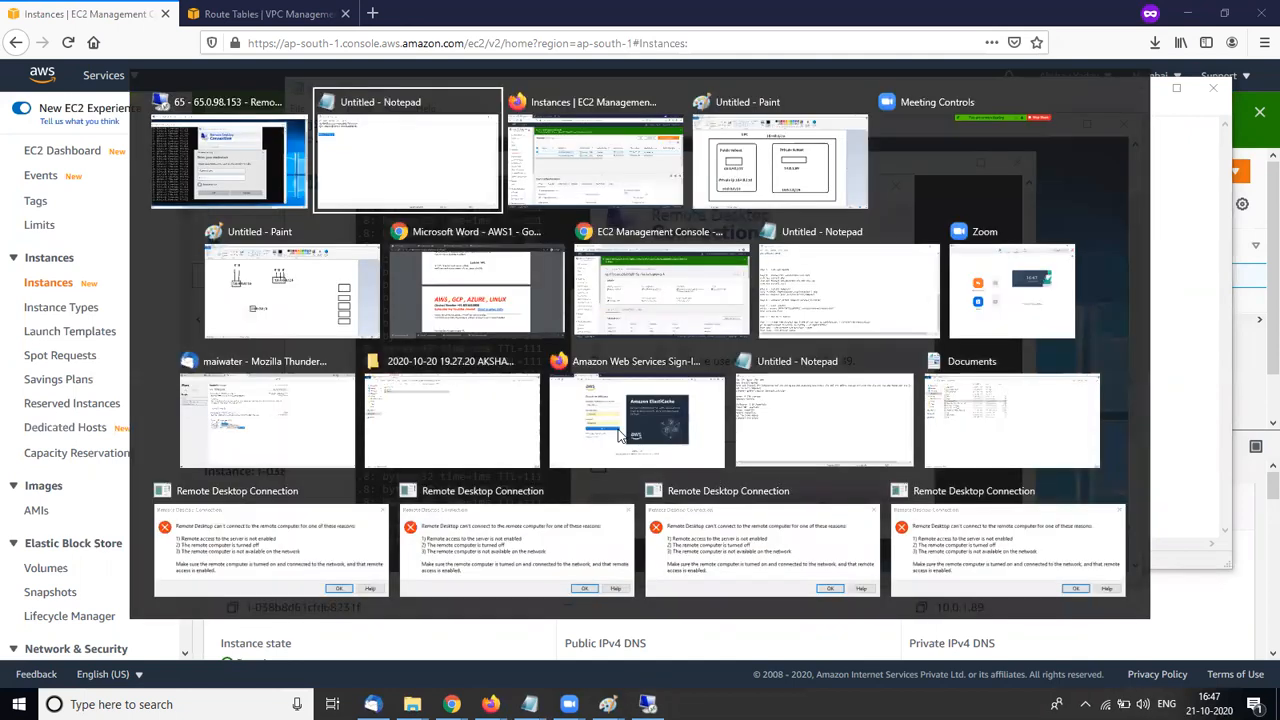
pyautogui.moveTo(522, 130); pyautogui.dragTo(289, 126)
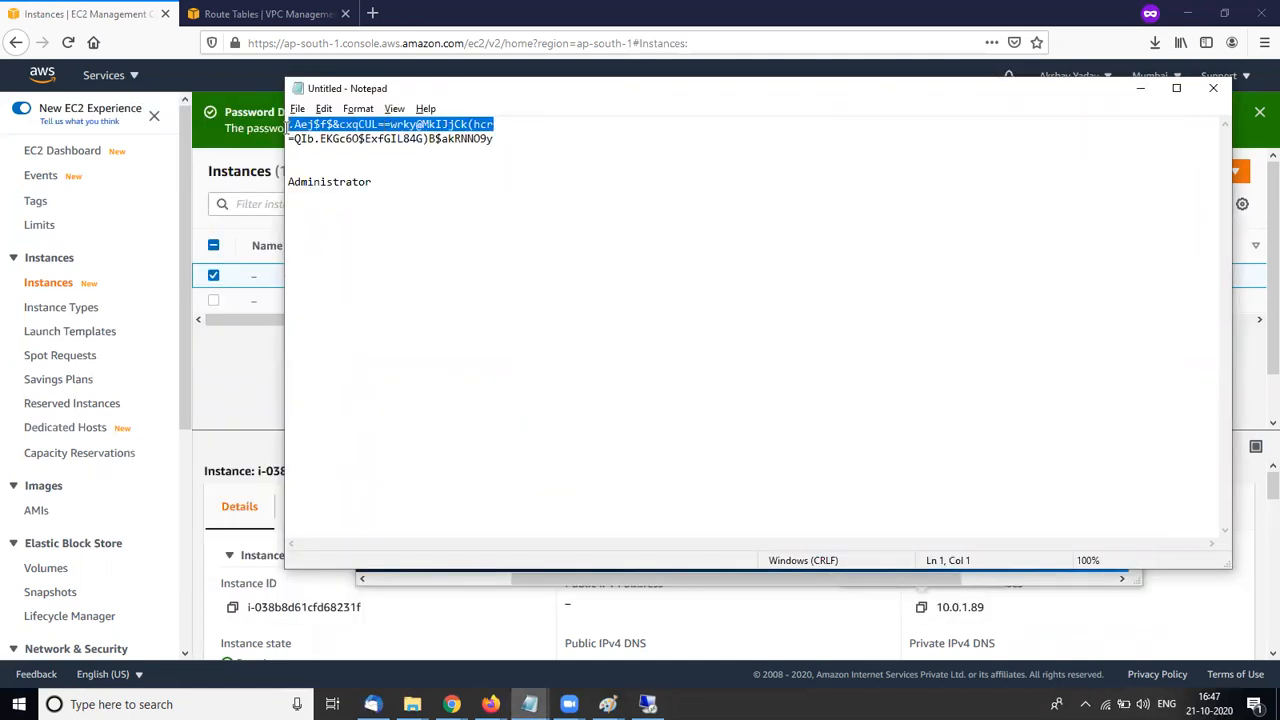
pyautogui.hotkey('alt', 'Tab')
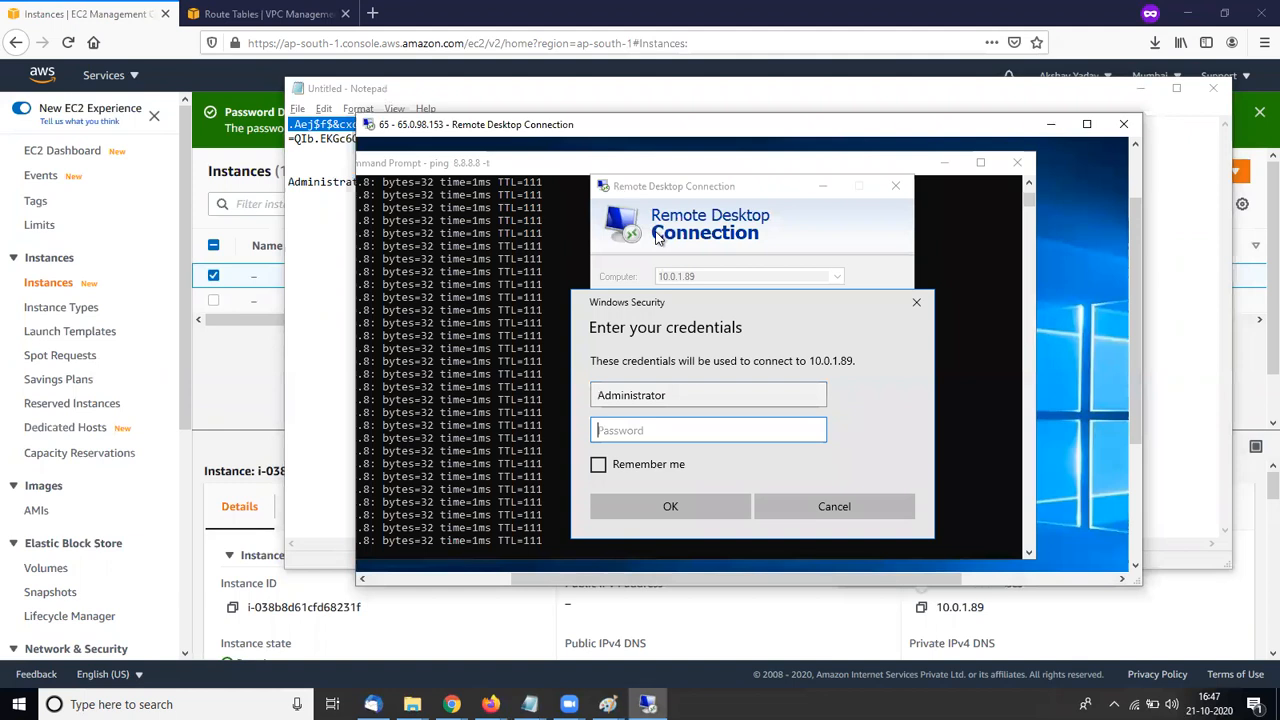
pyautogui.hotkey('ctrl', 'v')
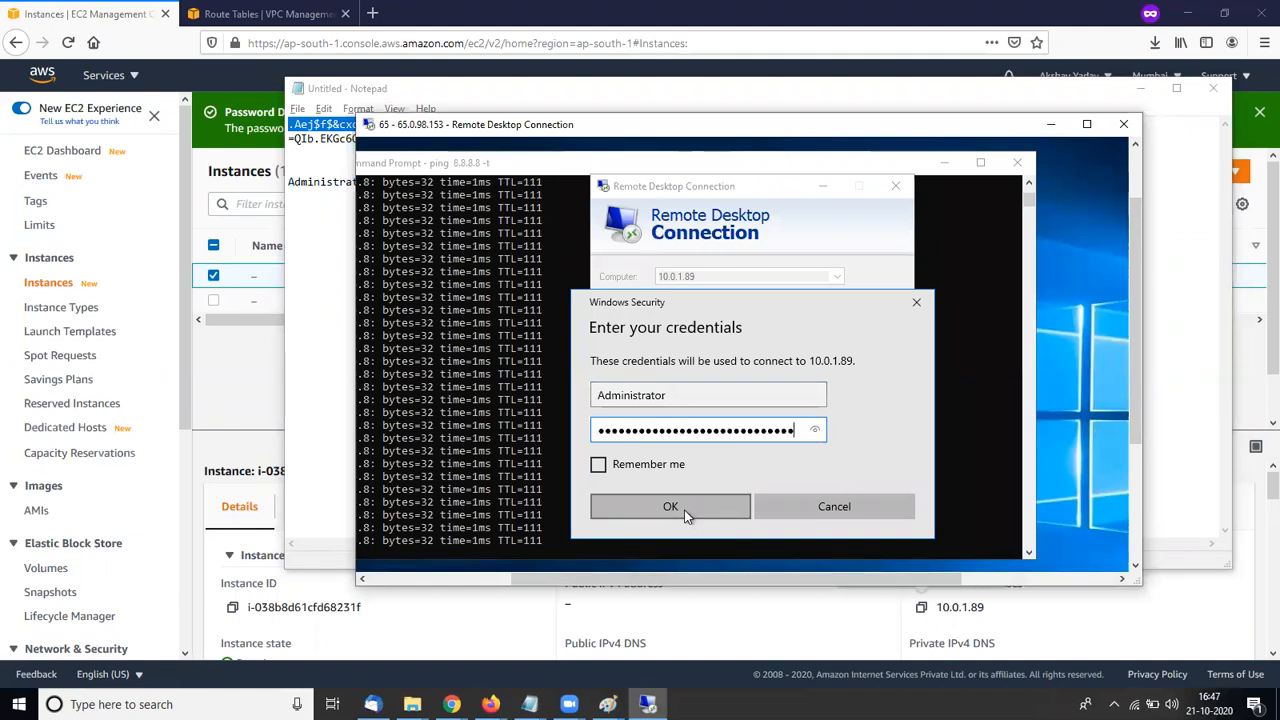
pyautogui.click(684, 509)
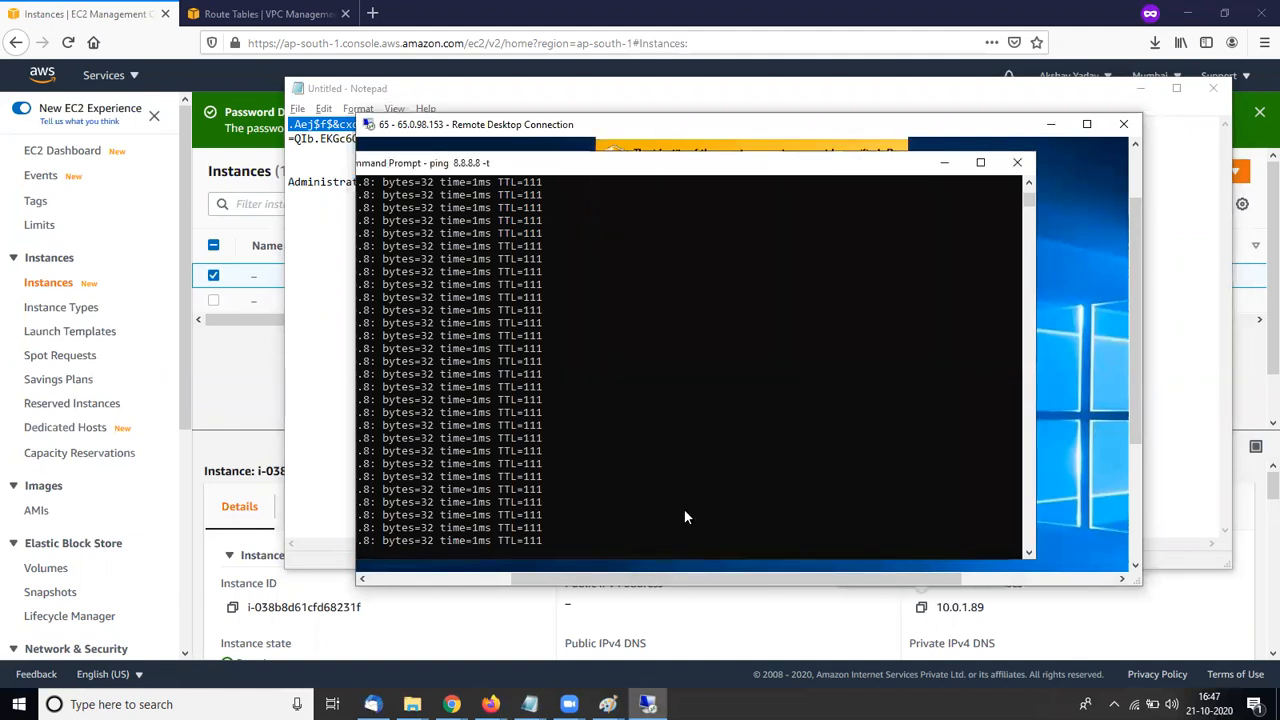
pyautogui.click(944, 162)
pyautogui.click(802, 414)
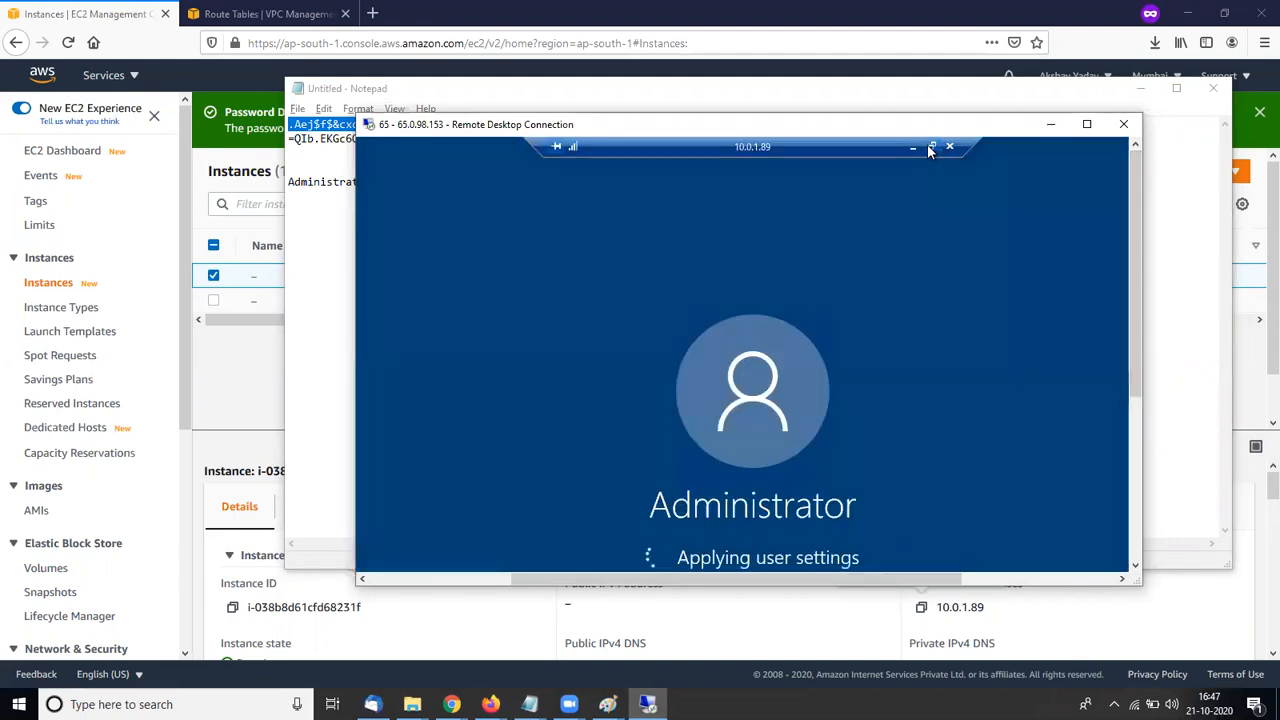
# Show the 65.0.98.153 session full screen and move the windowed 10.0.1.89 session toward the middle of its desktop
pyautogui.click(1087, 125)
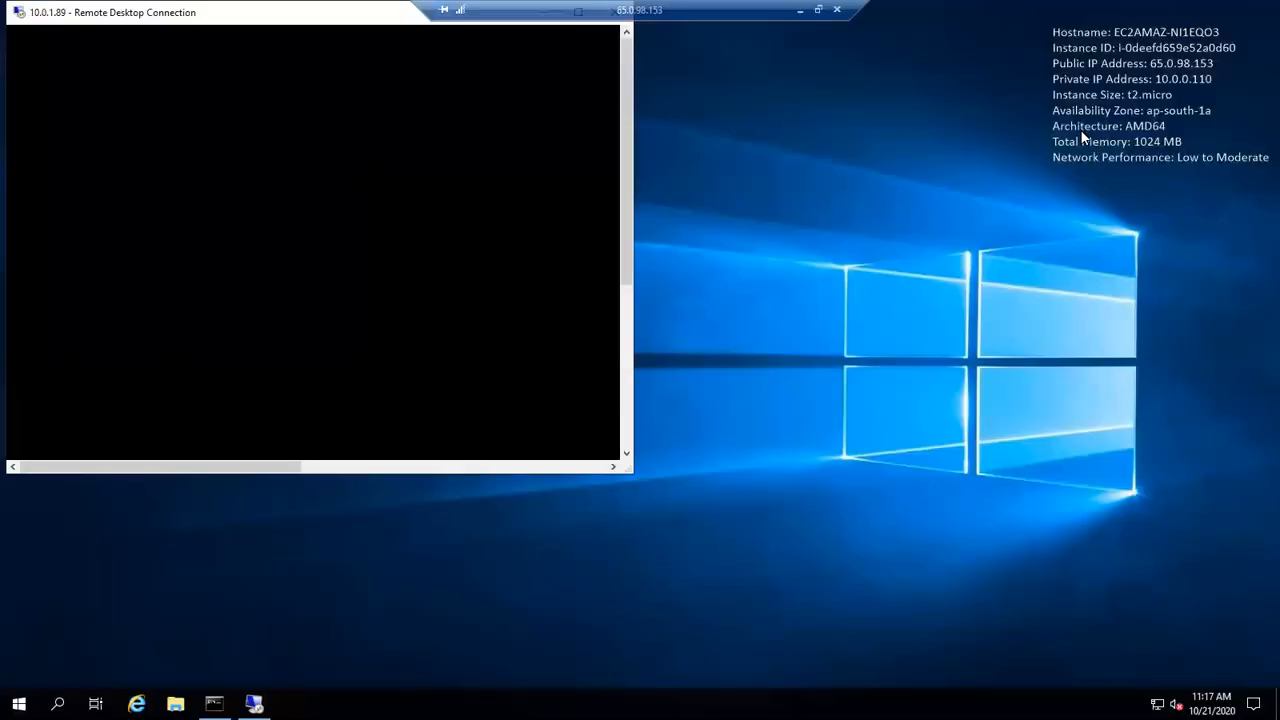
pyautogui.moveTo(399, 35); pyautogui.dragTo(657, 127)
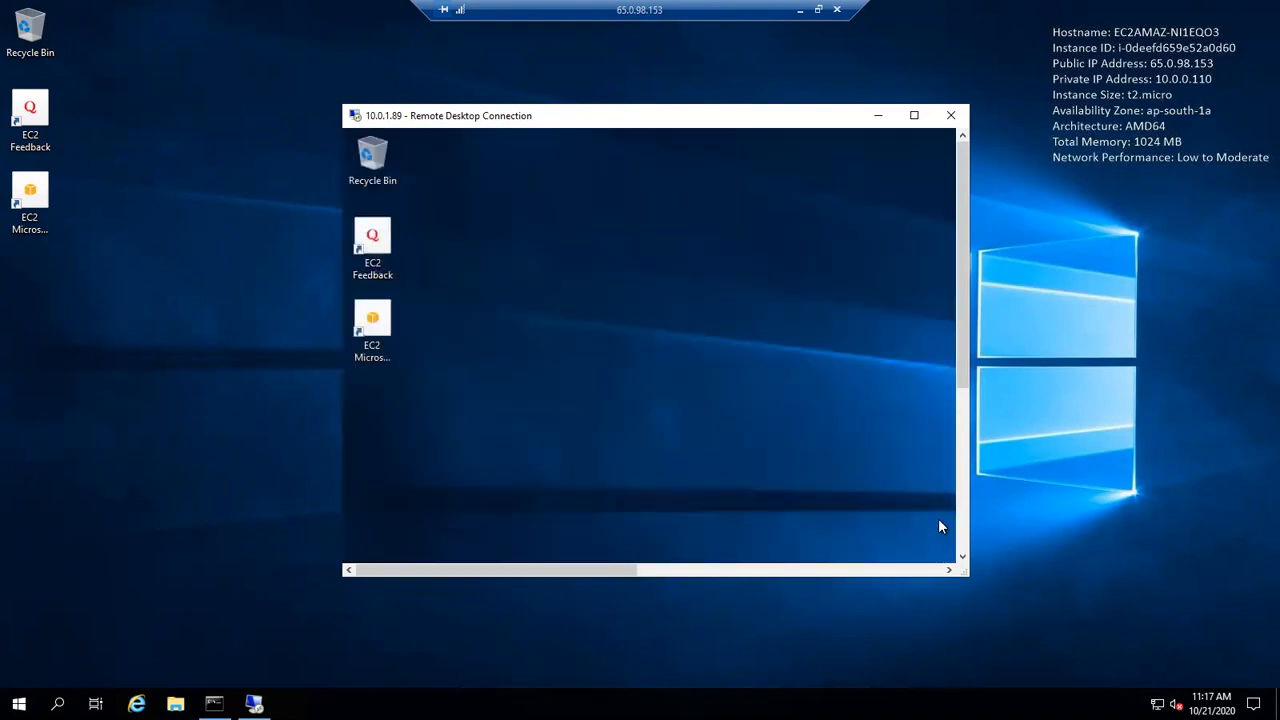
# Enlarge the 10.0.1.89 session window and allow the instance to be discoverable on its network
pyautogui.moveTo(963, 570); pyautogui.dragTo(1123, 634)
pyautogui.moveTo(1121, 333); pyautogui.dragTo(1125, 543)
pyautogui.moveTo(808, 631); pyautogui.dragTo(1104, 630)
pyautogui.click(966, 608)
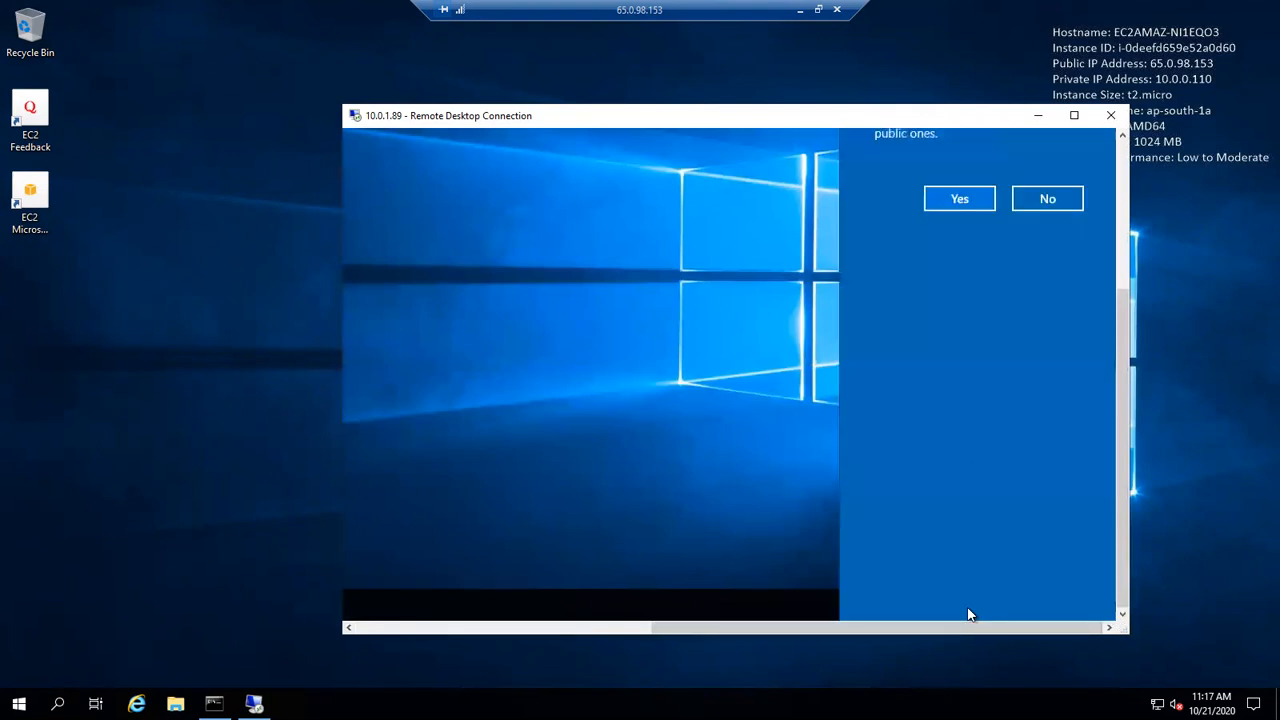
pyautogui.click(960, 199)
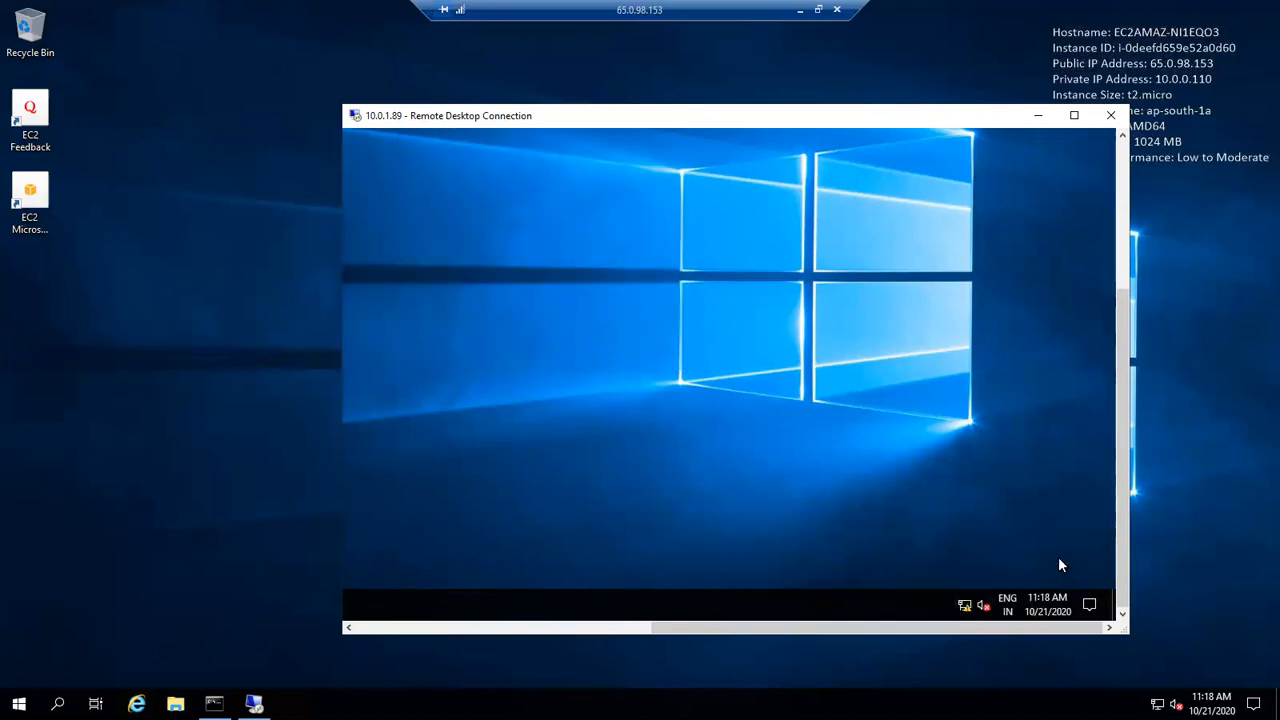
# Find and open Command Prompt inside the 10.0.1.89 session
pyautogui.moveTo(1126, 550); pyautogui.dragTo(1128, 600)
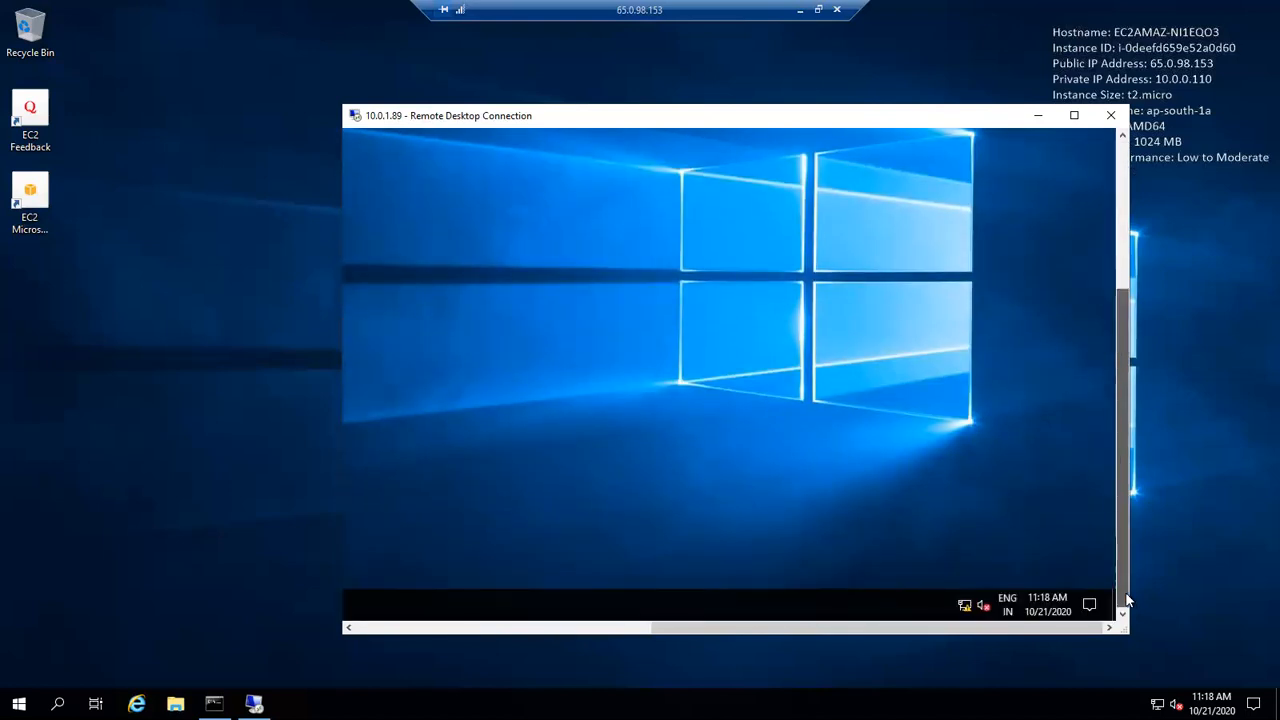
pyautogui.moveTo(960, 628); pyautogui.dragTo(496, 638)
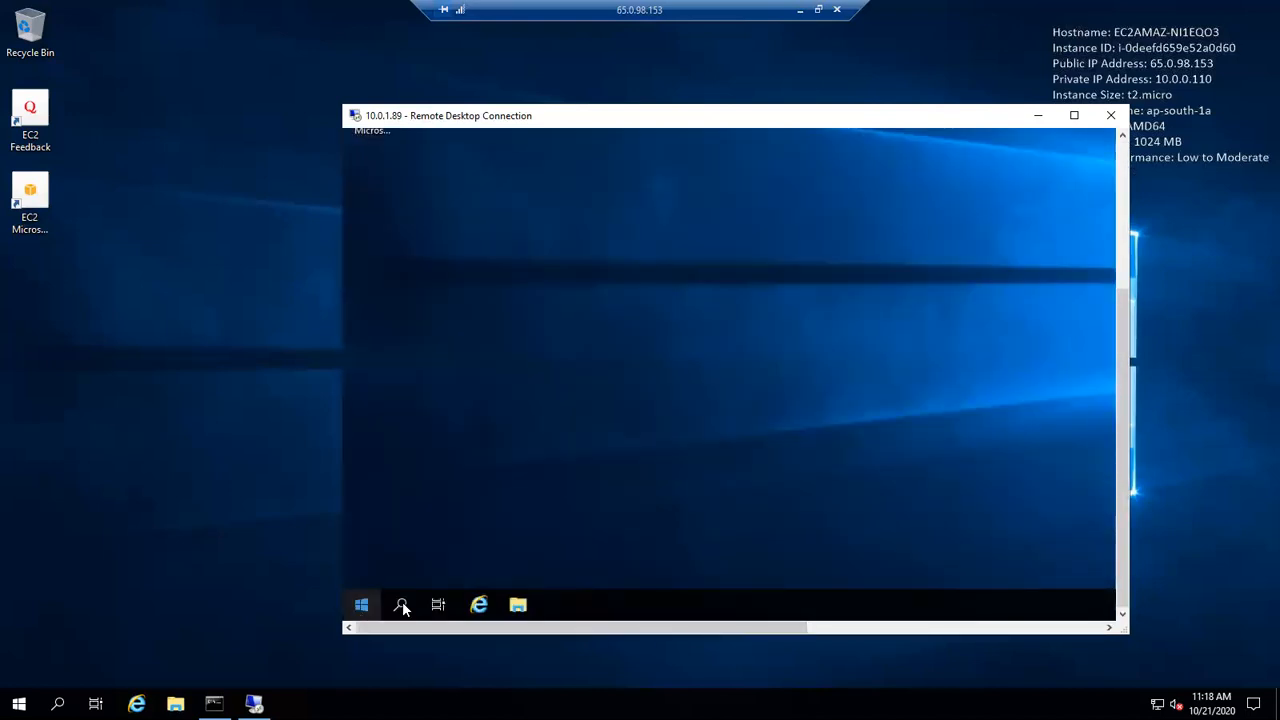
pyautogui.click(402, 606)
pyautogui.write('cmd')
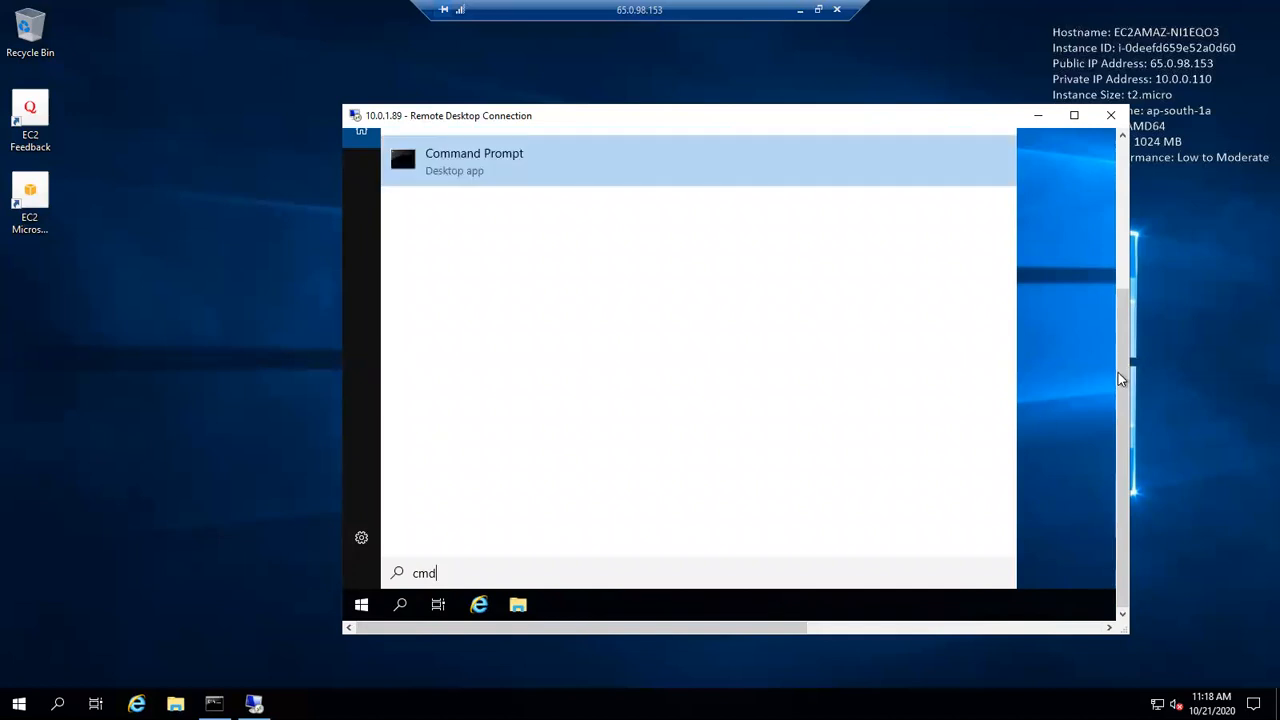
pyautogui.press('Return')
# Run a continuous ping to 8.8.8.8 with the -t option in the Command Prompt of 10.0.1.89
pyautogui.moveTo(1118, 348); pyautogui.dragTo(1119, 262)
pyautogui.click(780, 232)
pyautogui.write('ping 8.8.8')
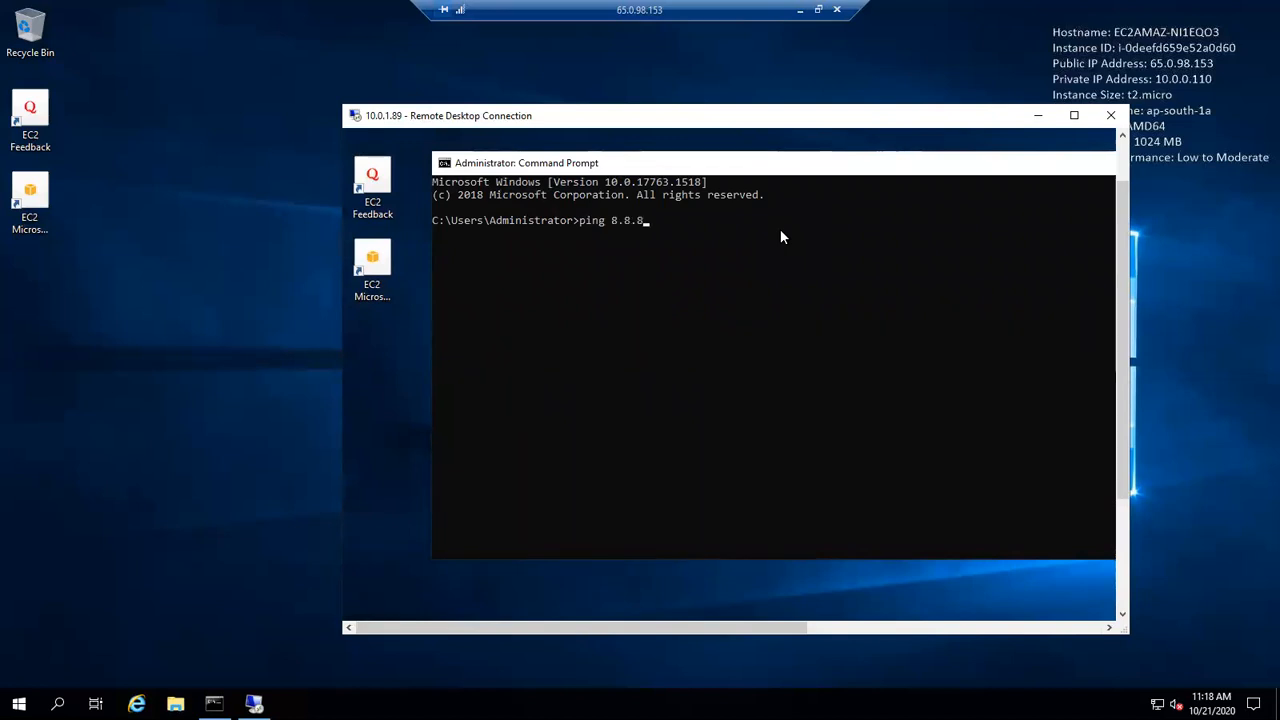
pyautogui.write('.8 -t')
pyautogui.press('Return')
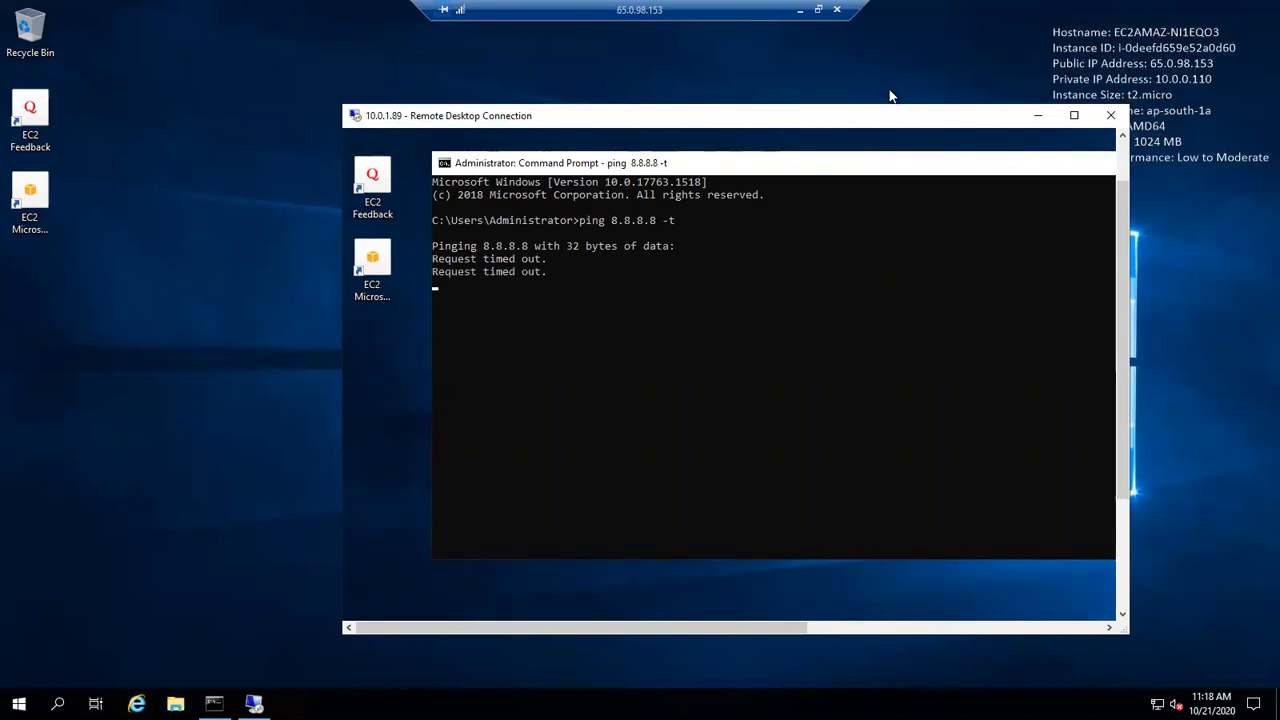
# Extend the 10.0.1.89 session window upward and examine the replies of the continuous ping
pyautogui.moveTo(886, 104); pyautogui.dragTo(882, 58)
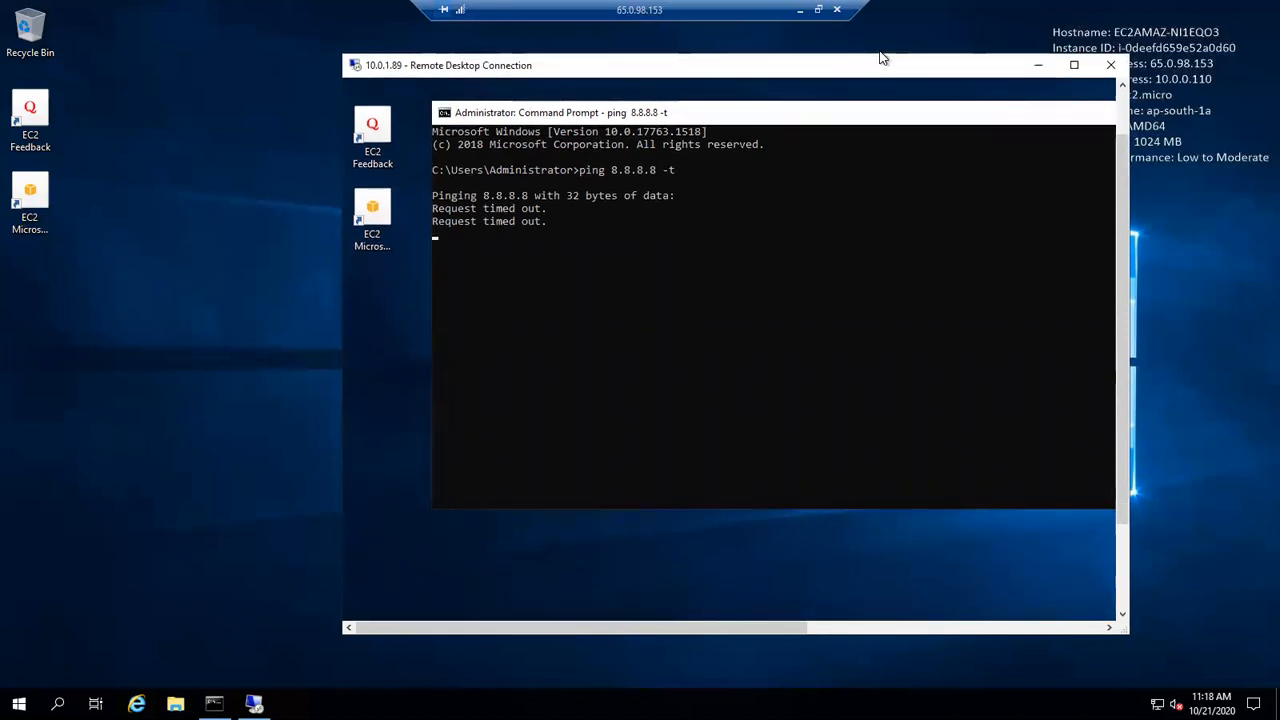
pyautogui.moveTo(1124, 223); pyautogui.dragTo(1135, 121)
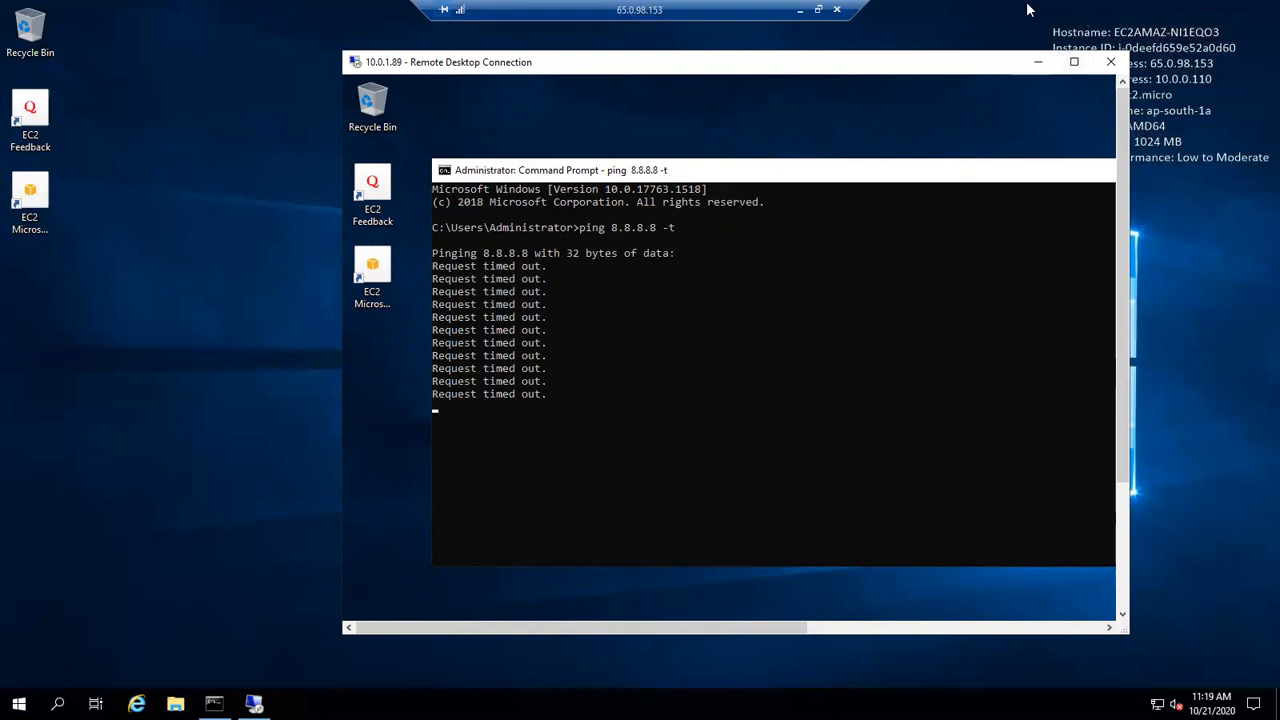
pyautogui.moveTo(1121, 212); pyautogui.dragTo(1110, 175)
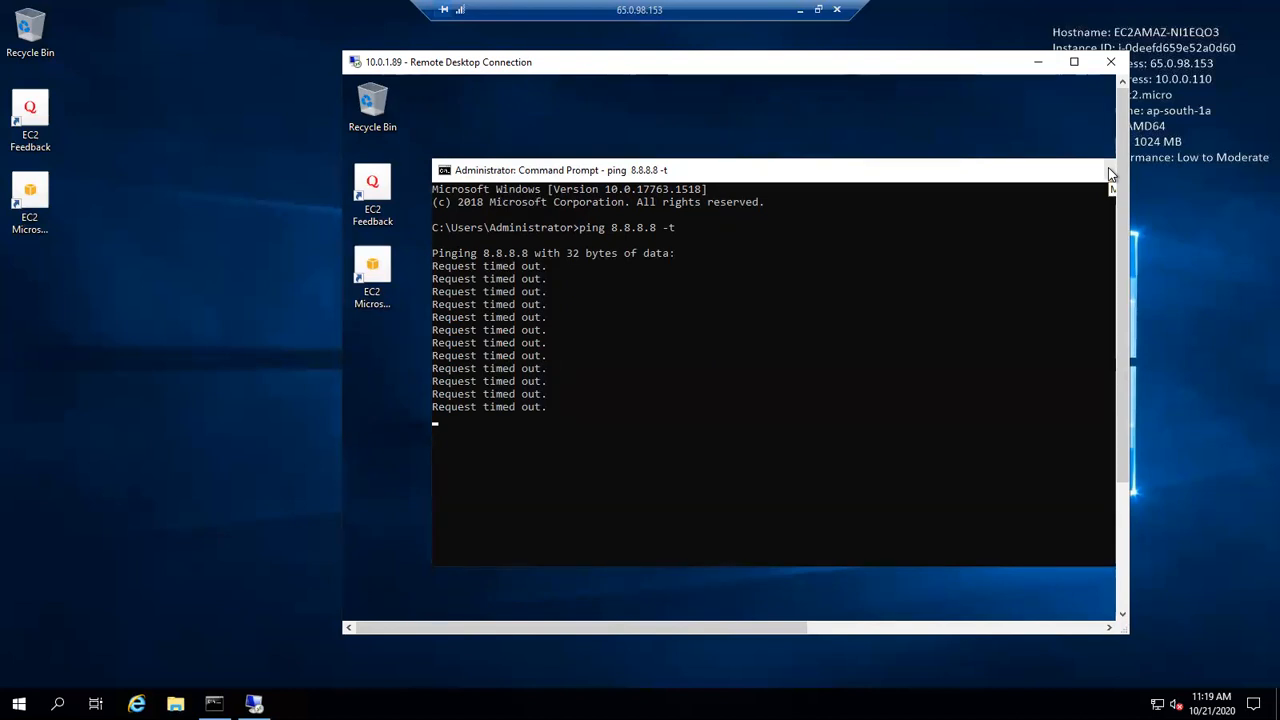
pyautogui.moveTo(1124, 248); pyautogui.dragTo(1124, 156)
pyautogui.click(569, 420)
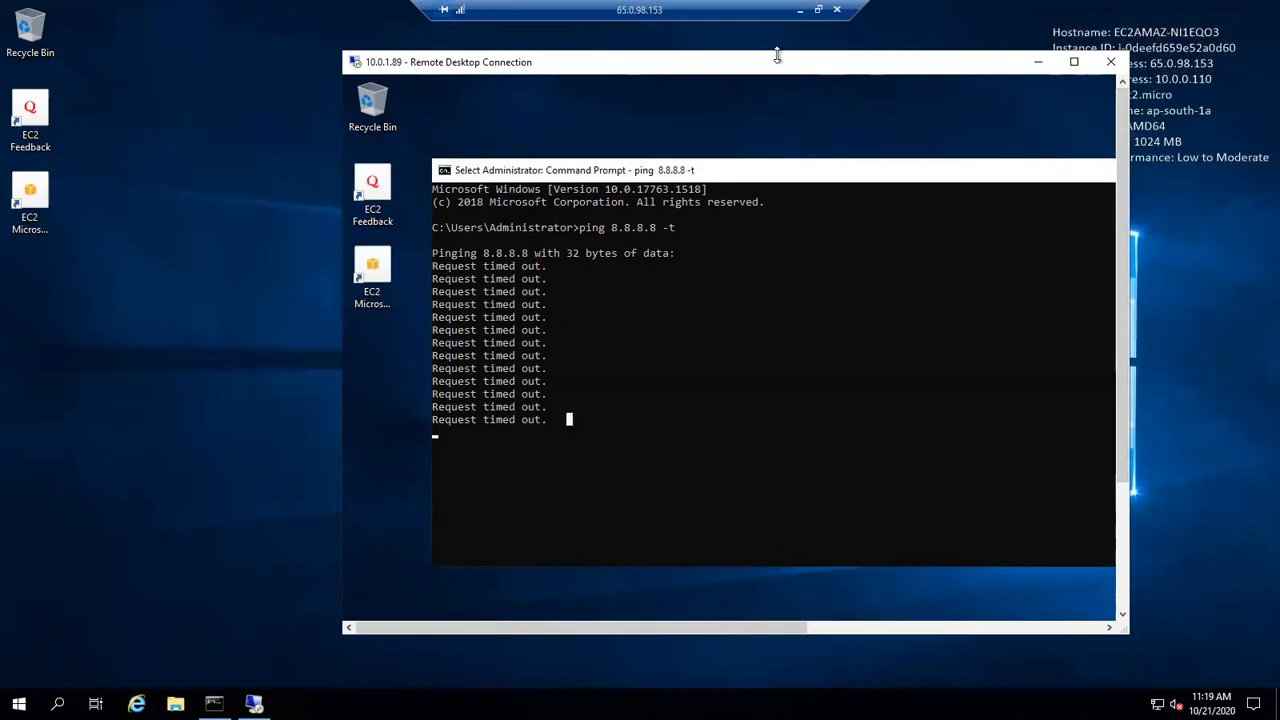
# Take the 65.0.98.153 session out of full screen and switch to the VPC Route Tables page in Firefox
pyautogui.click(818, 9)
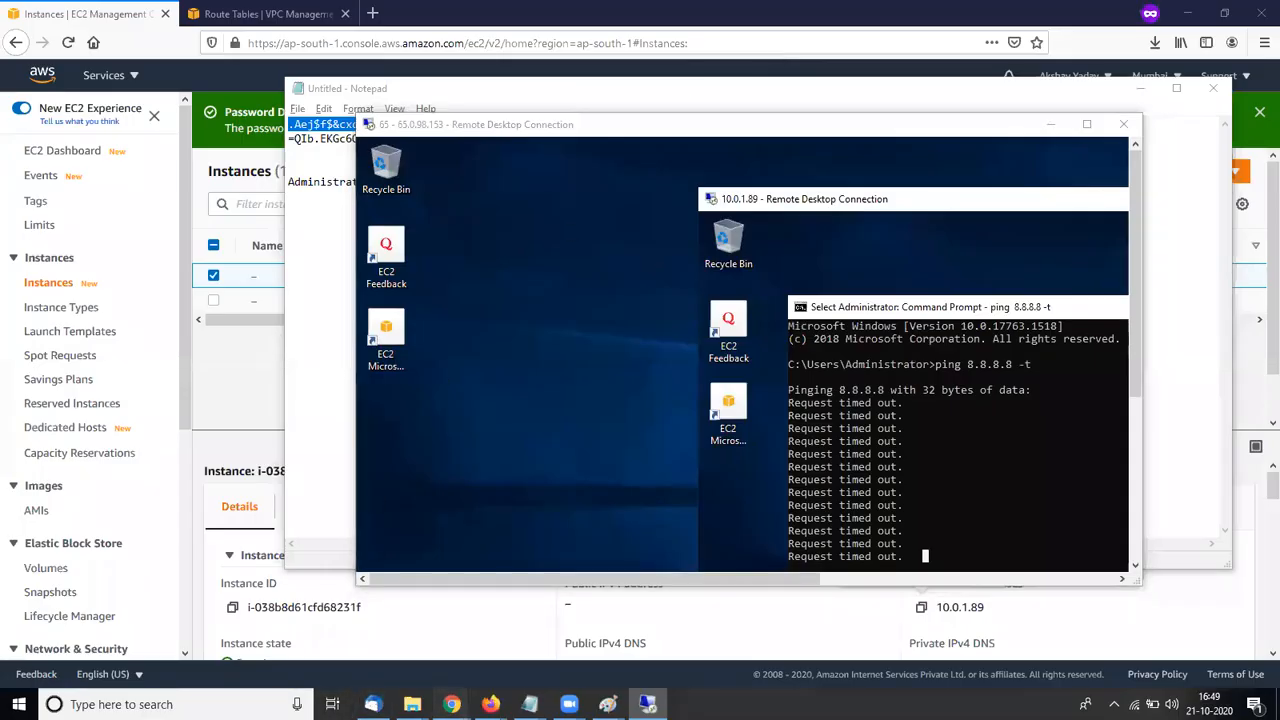
pyautogui.moveTo(452, 704)
pyautogui.click(517, 664)
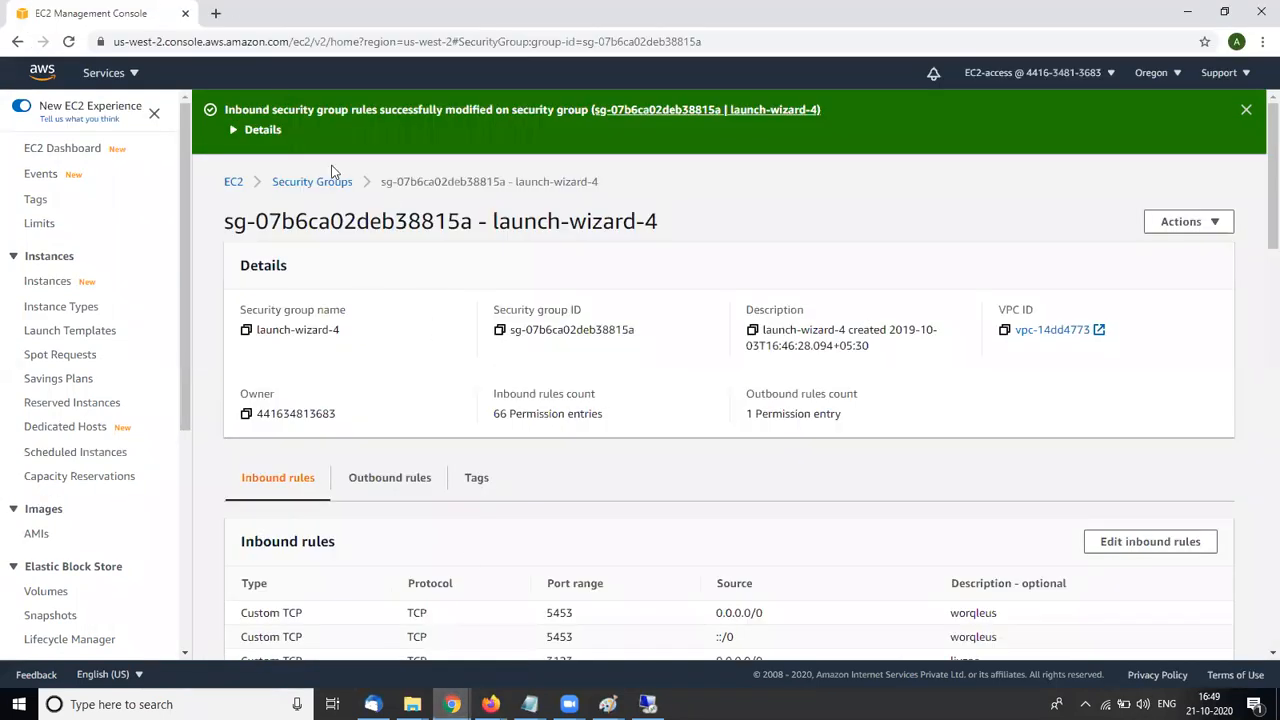
pyautogui.click(490, 704)
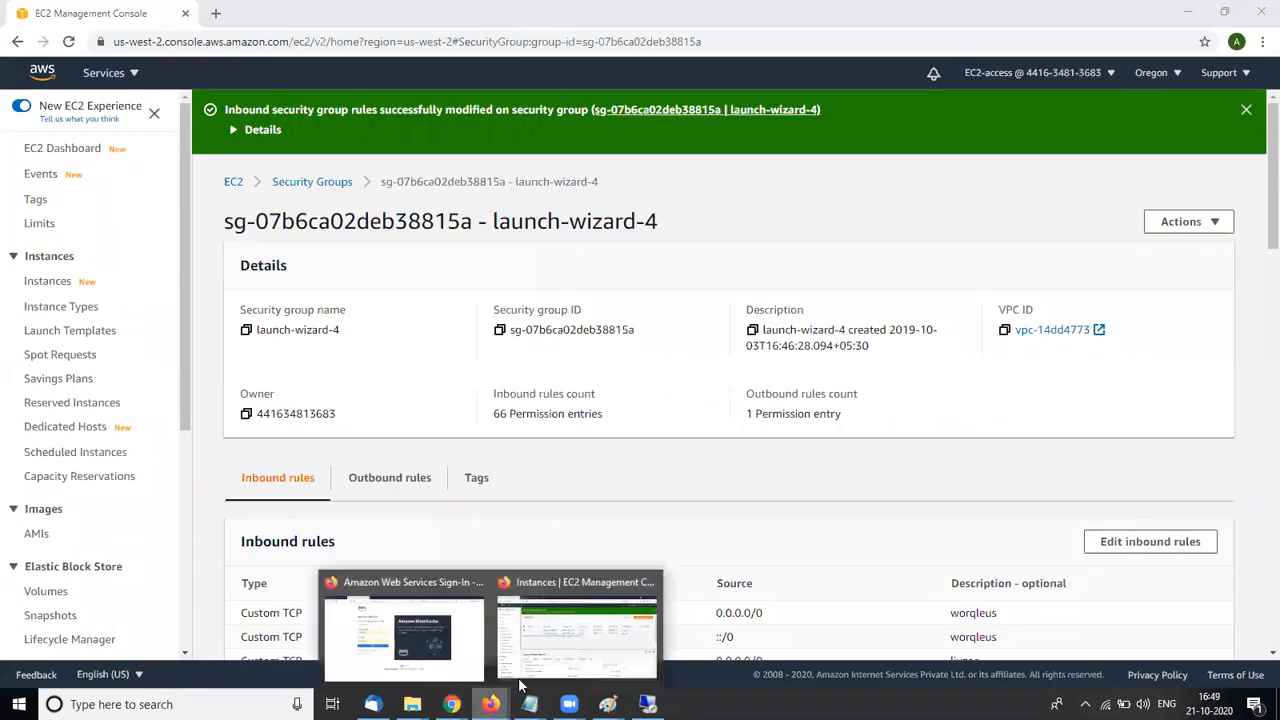
pyautogui.click(545, 640)
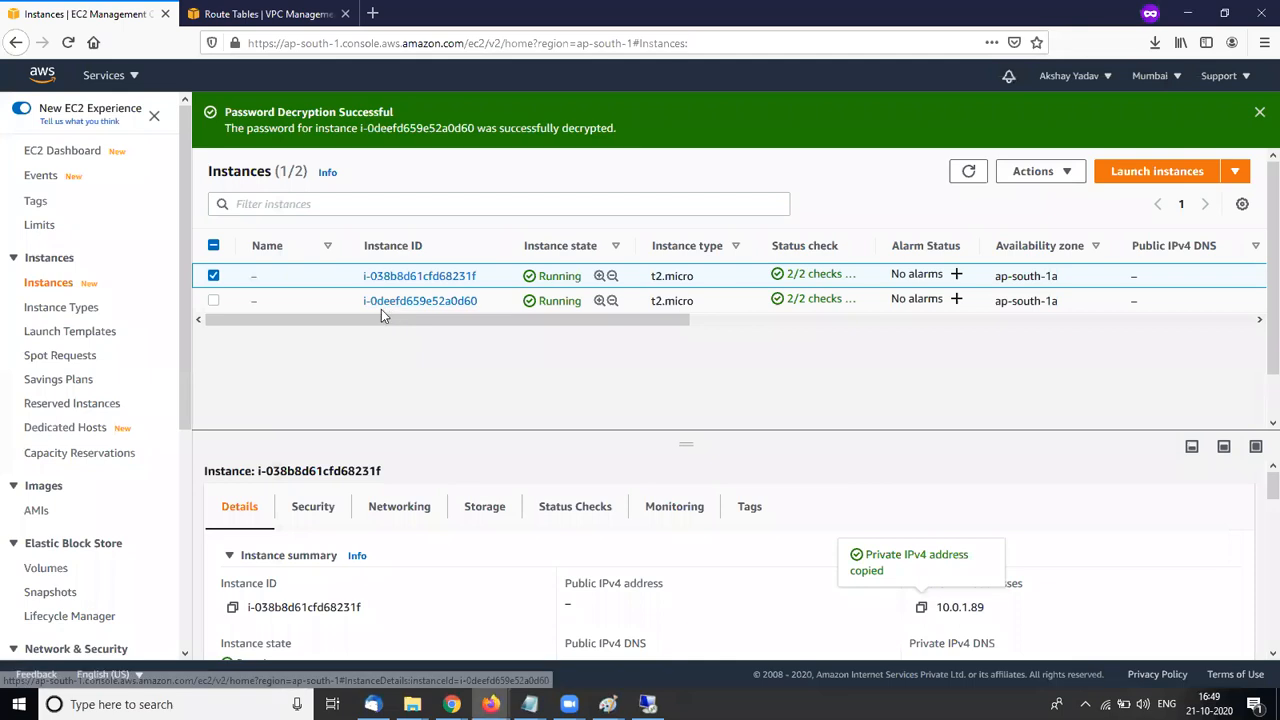
pyautogui.click(265, 13)
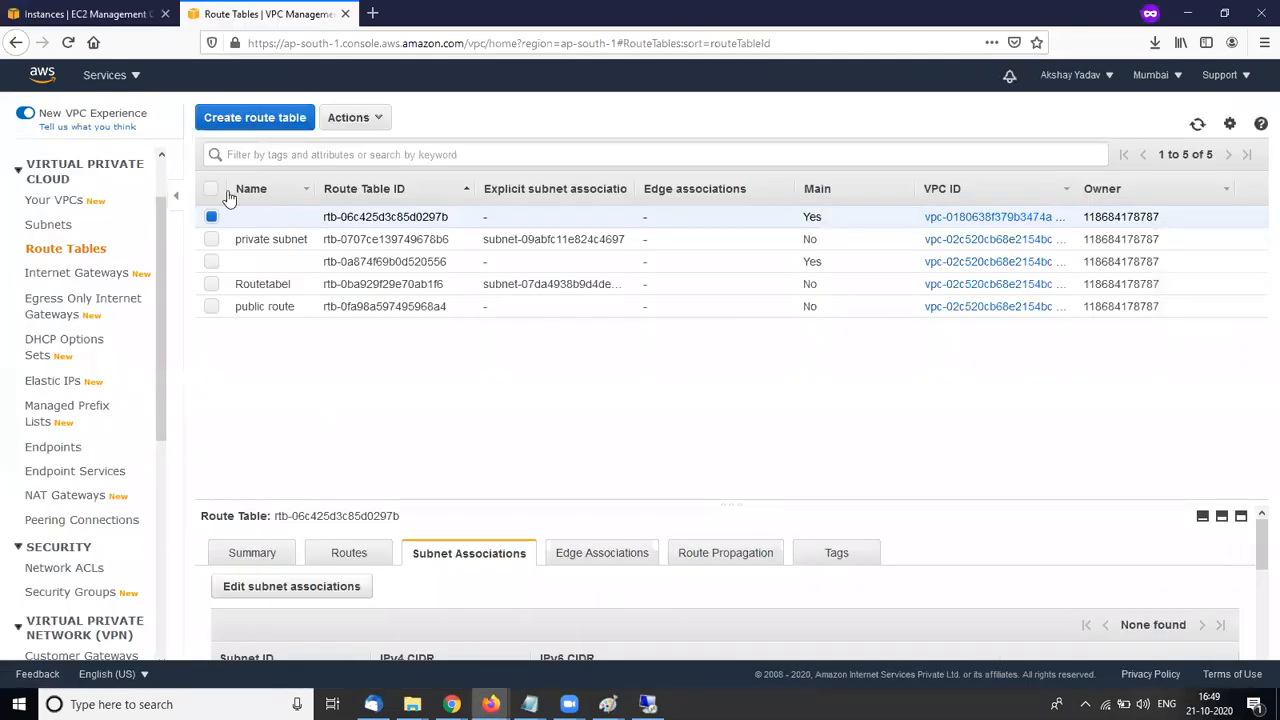
# Add a route to the public route table with destination 0.0.0.0/0 and internet gateway target igw-084949e9deb2cd727, and save it
pyautogui.click(211, 307)
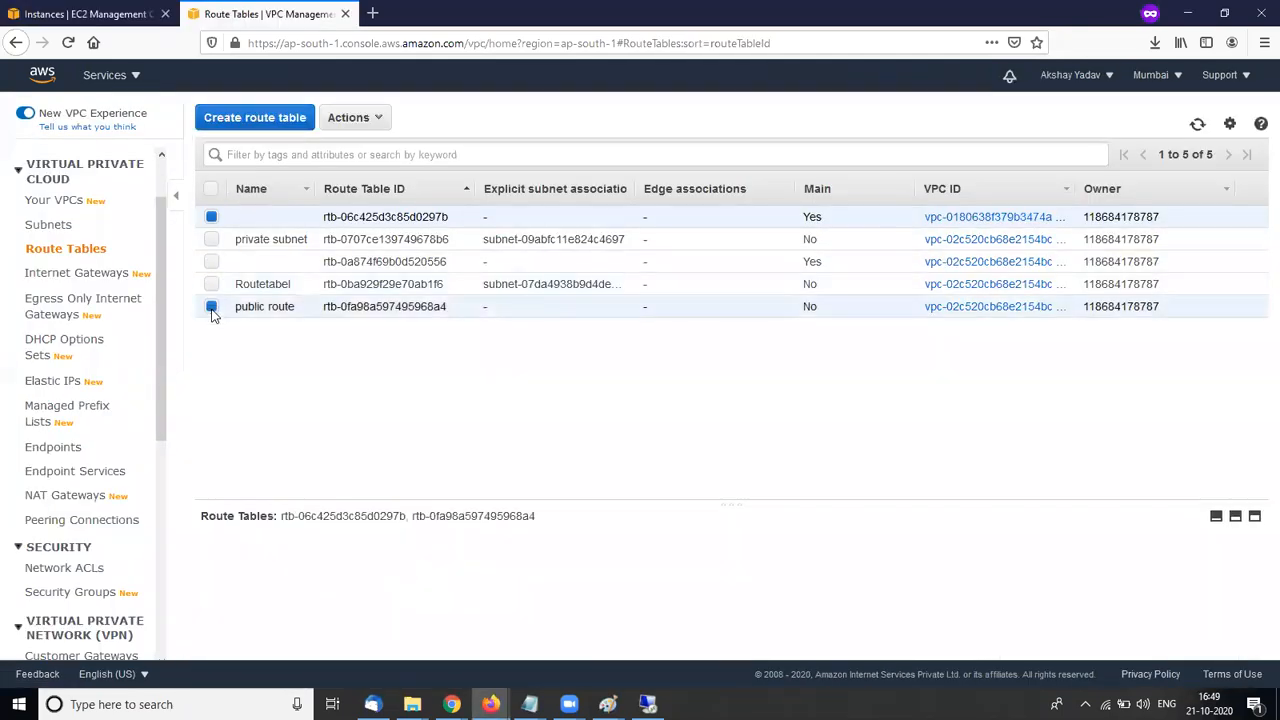
pyautogui.click(211, 216)
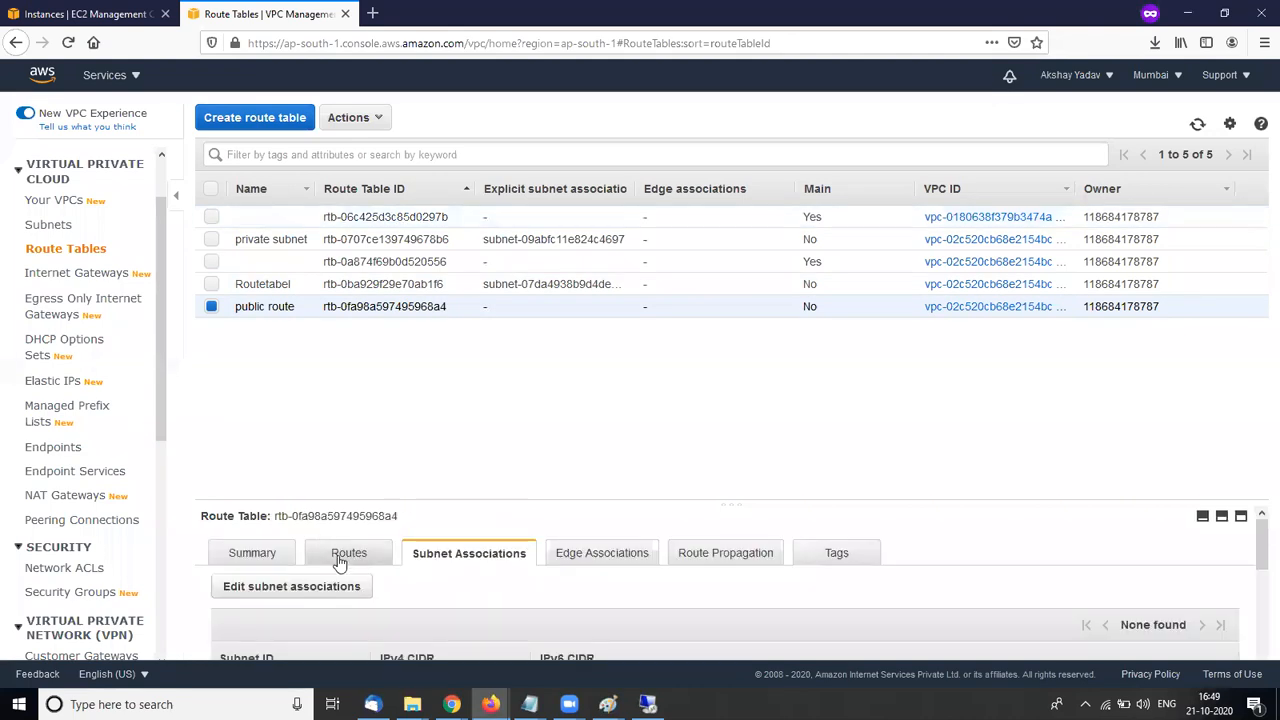
pyautogui.click(340, 558)
pyautogui.scroll(-1, 420, 607)
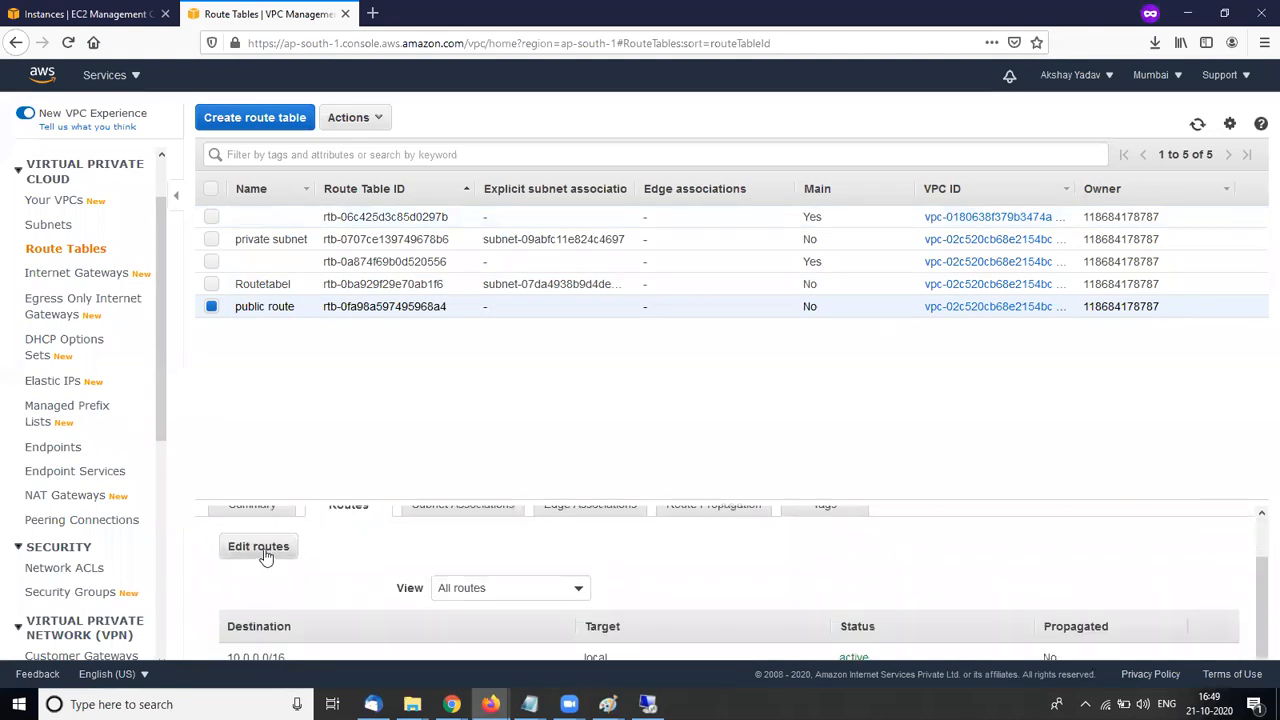
pyautogui.click(264, 550)
pyautogui.click(36, 270)
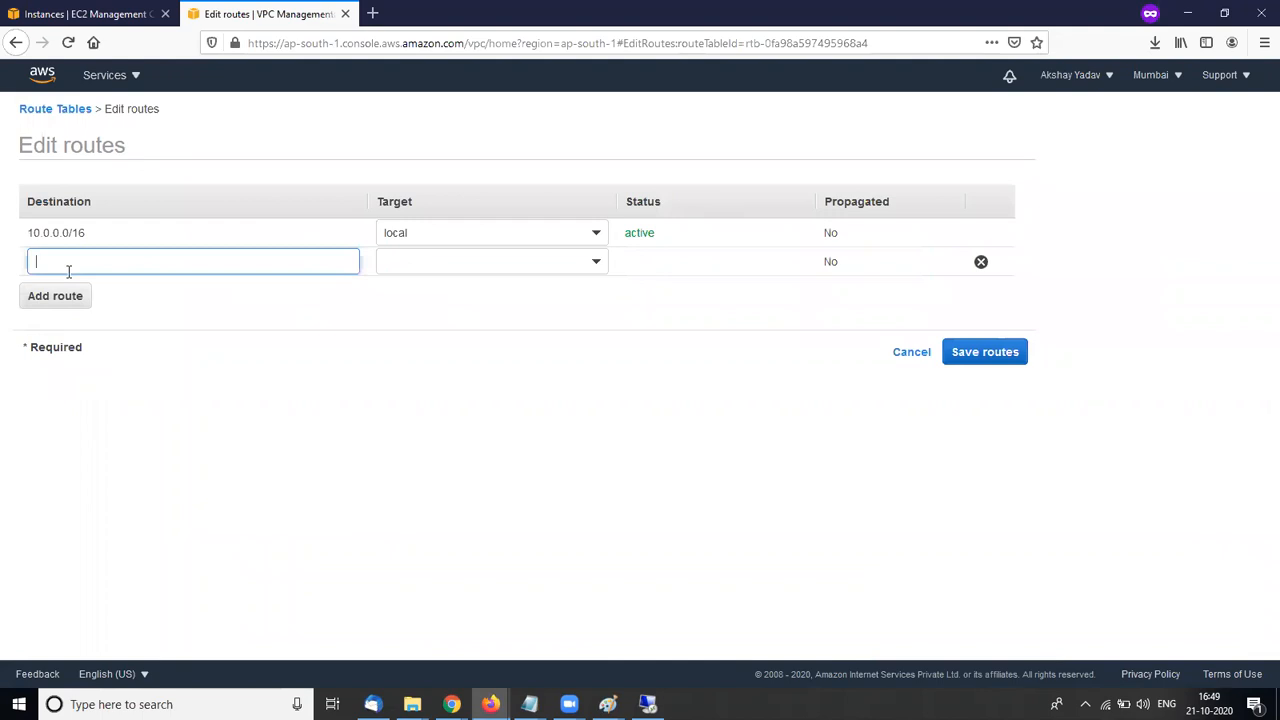
pyautogui.write('0.')
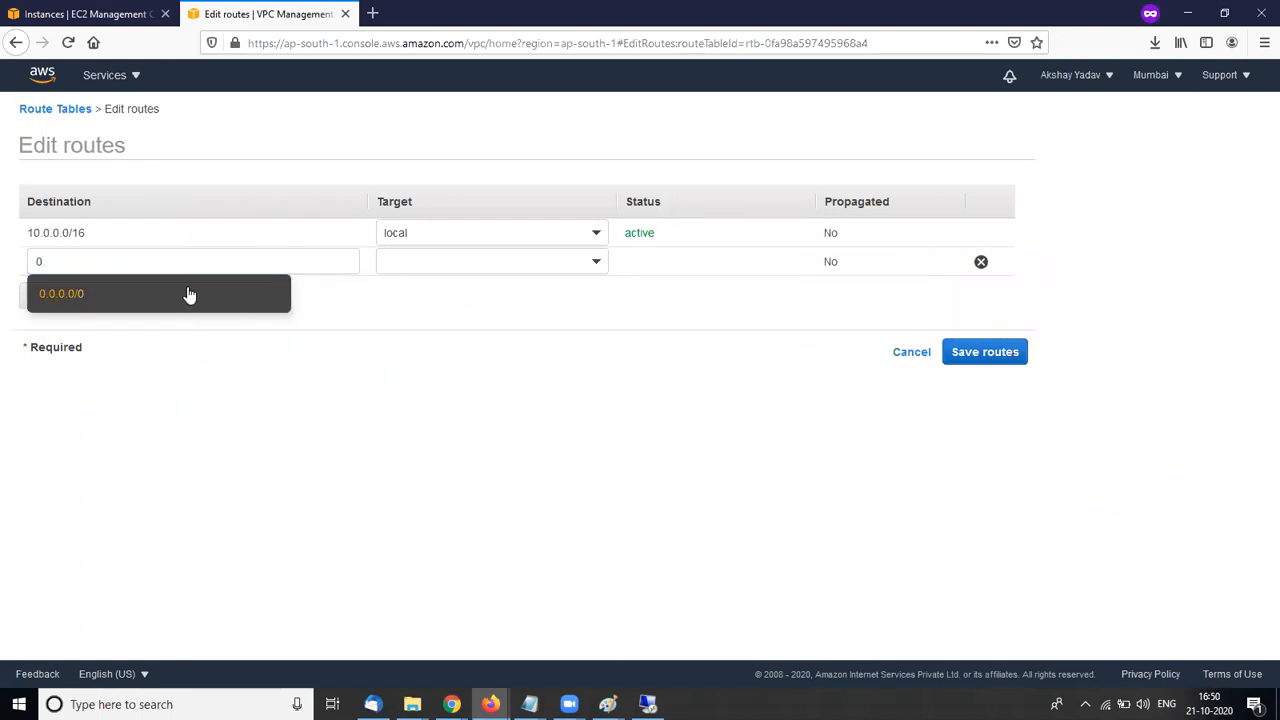
pyautogui.click(96, 295)
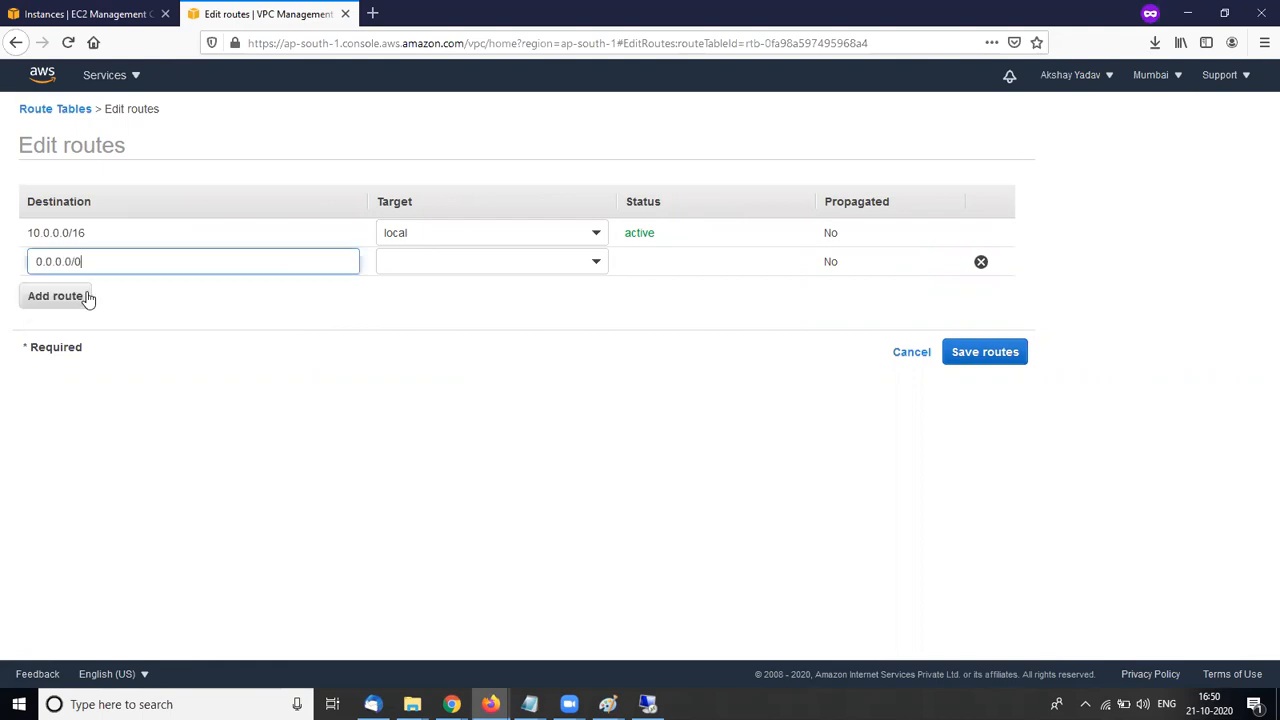
pyautogui.click(577, 258)
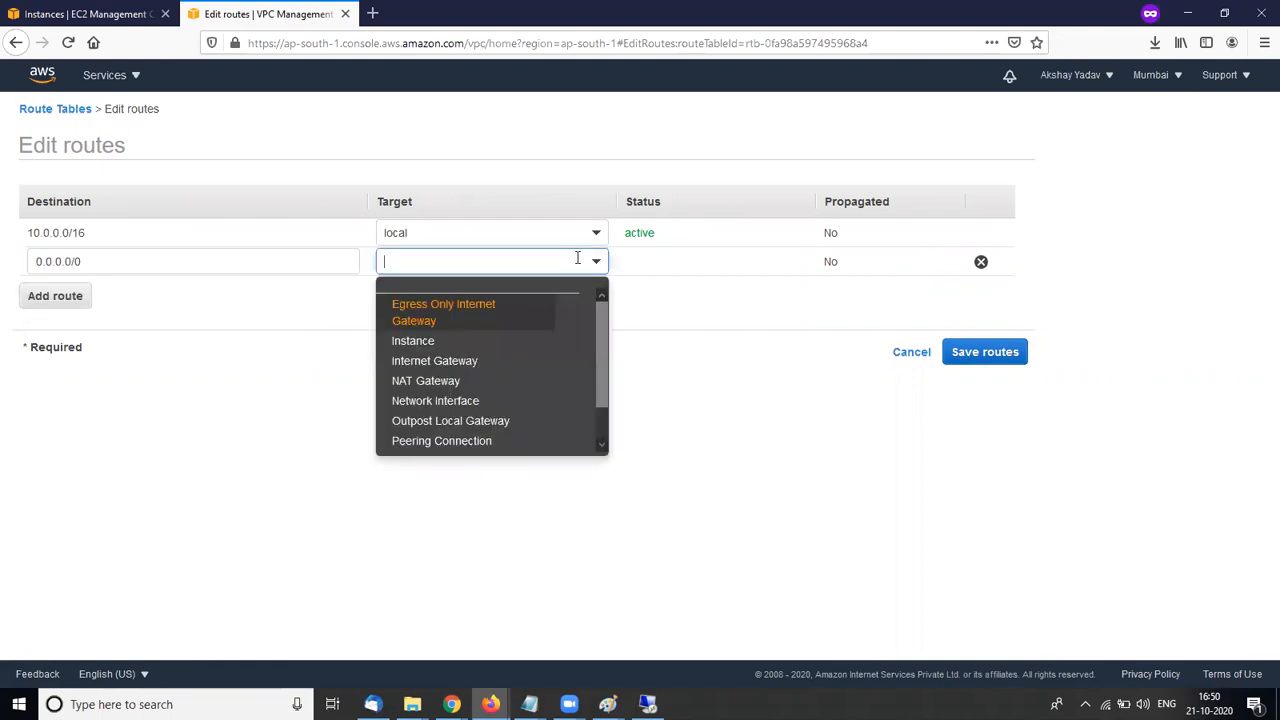
pyautogui.click(423, 363)
pyautogui.click(489, 308)
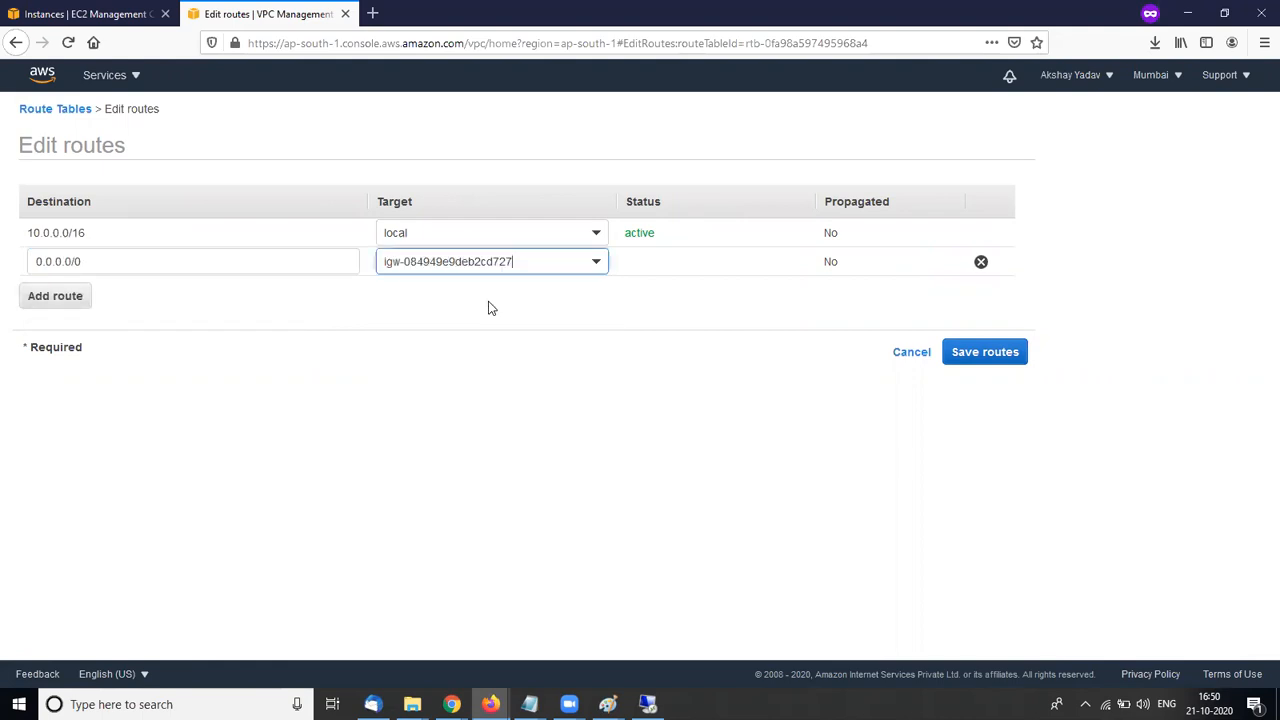
pyautogui.click(954, 351)
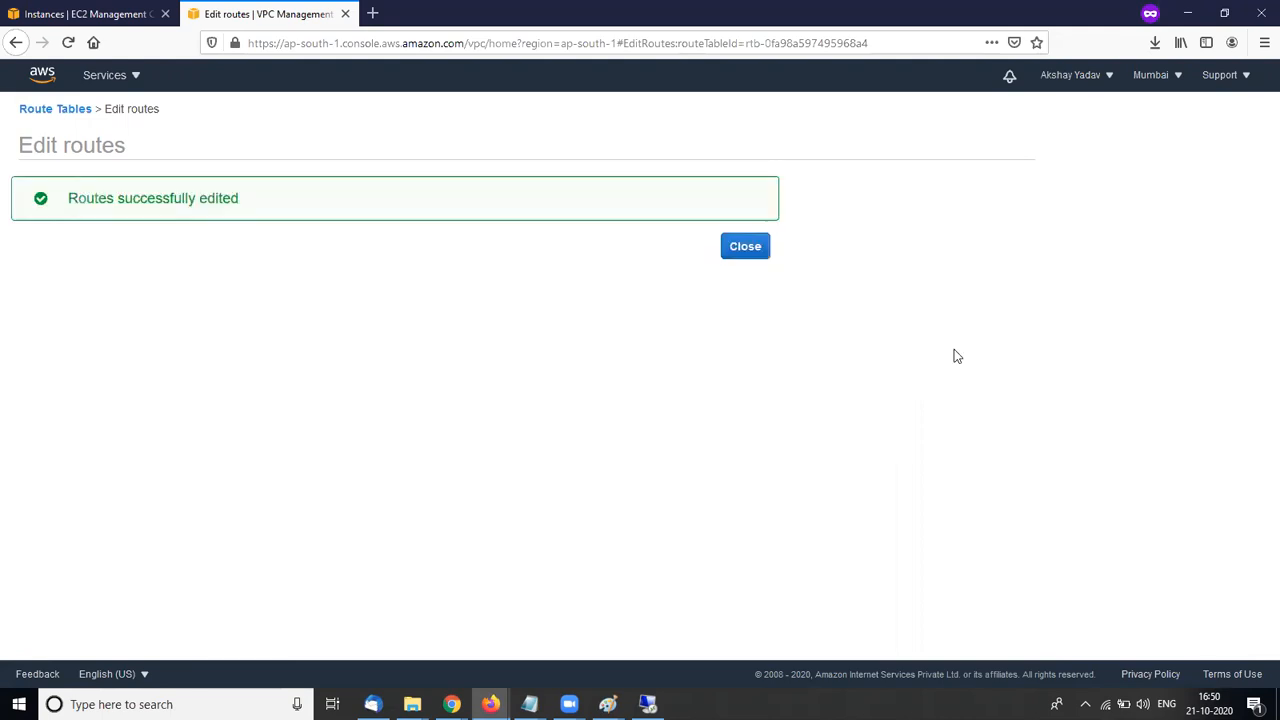
pyautogui.click(748, 247)
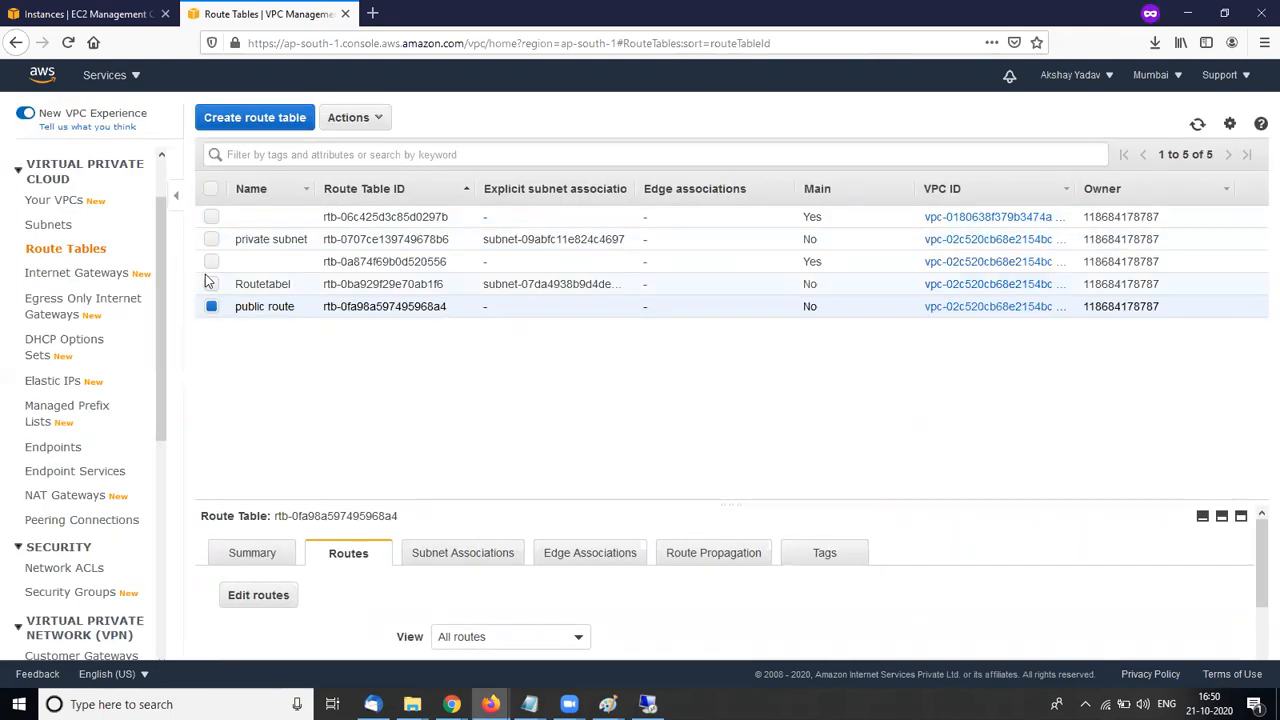
# Open the routes of the private subnet route table for editing and save them with only the local 10.0.0.0/16 route
pyautogui.click(211, 240)
pyautogui.click(211, 308)
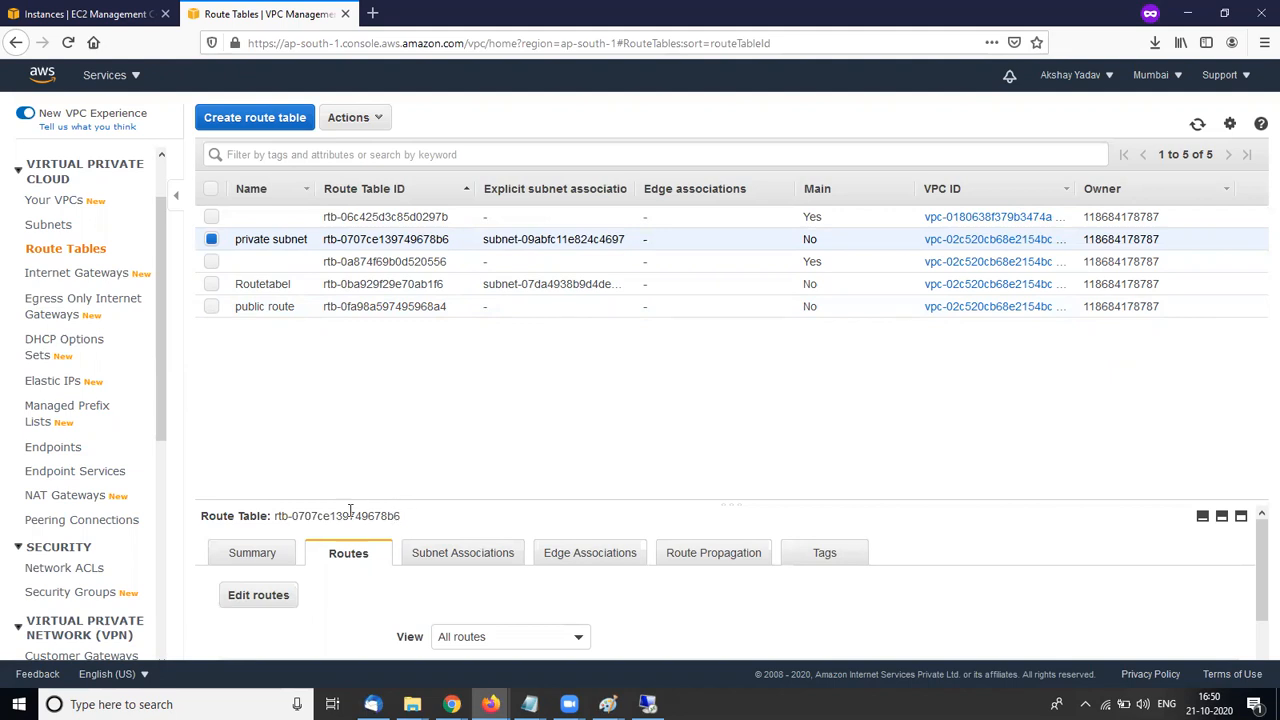
pyautogui.click(268, 595)
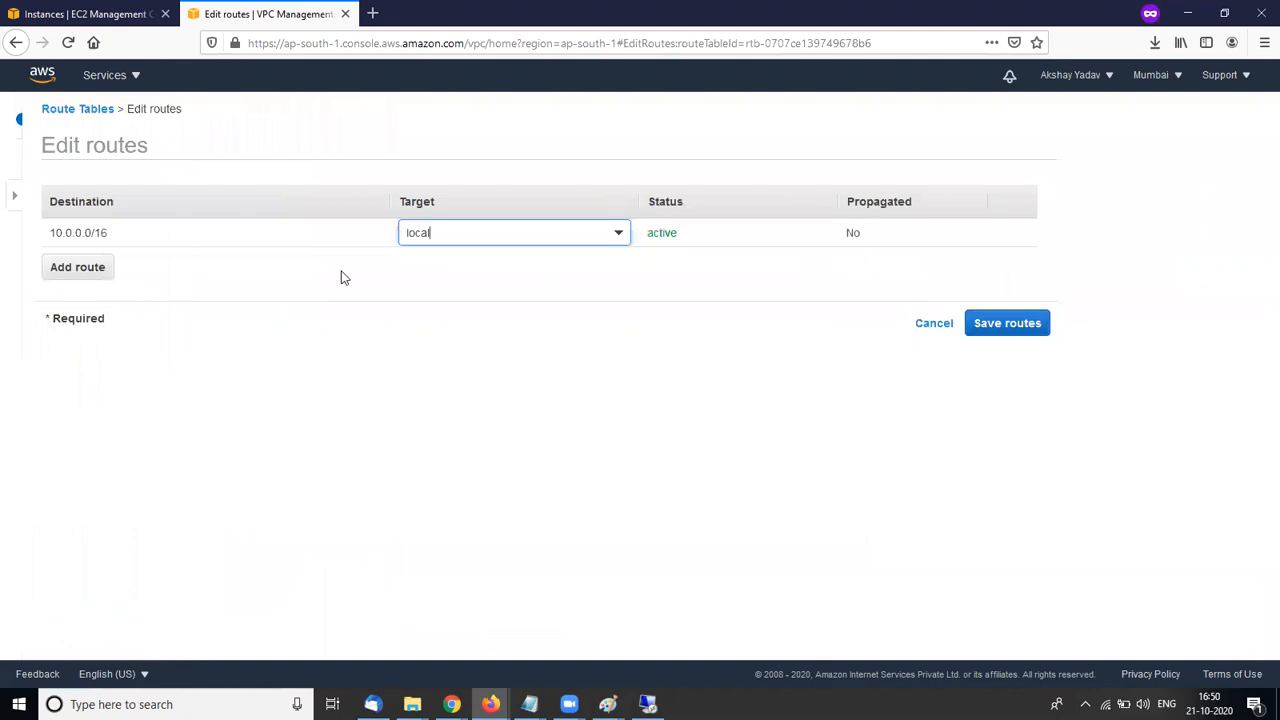
pyautogui.click(999, 322)
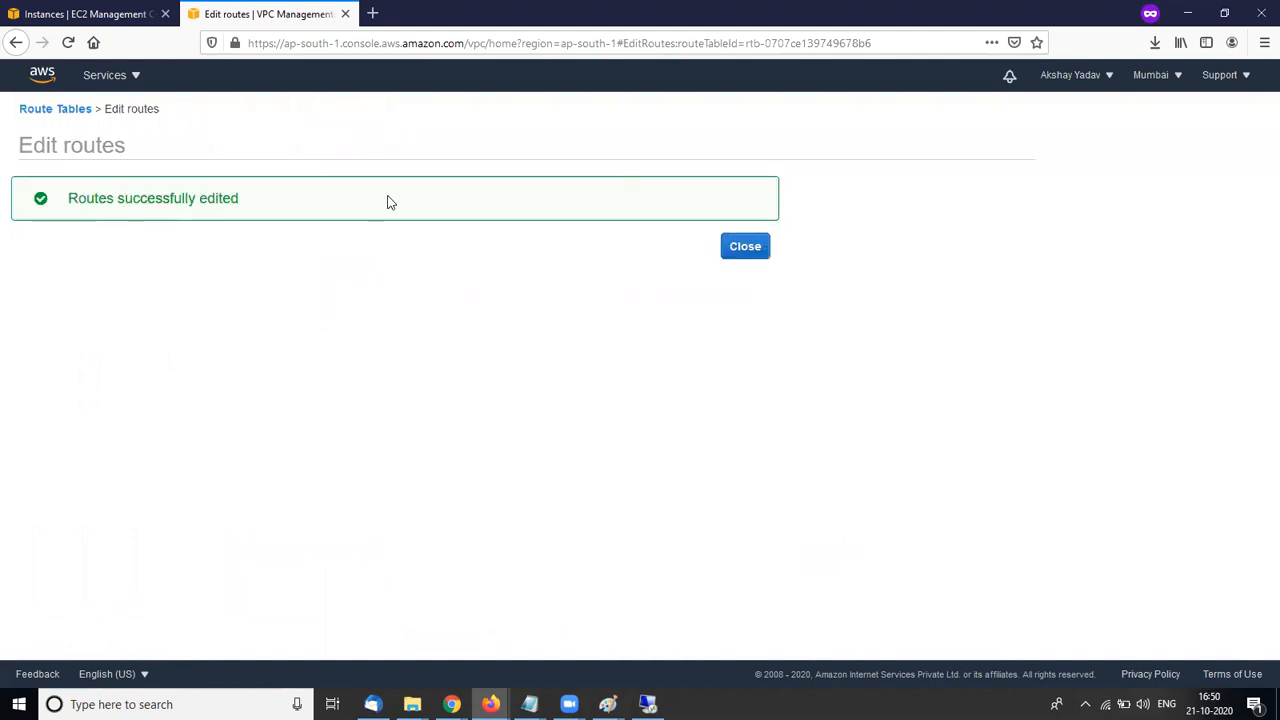
pyautogui.click(742, 249)
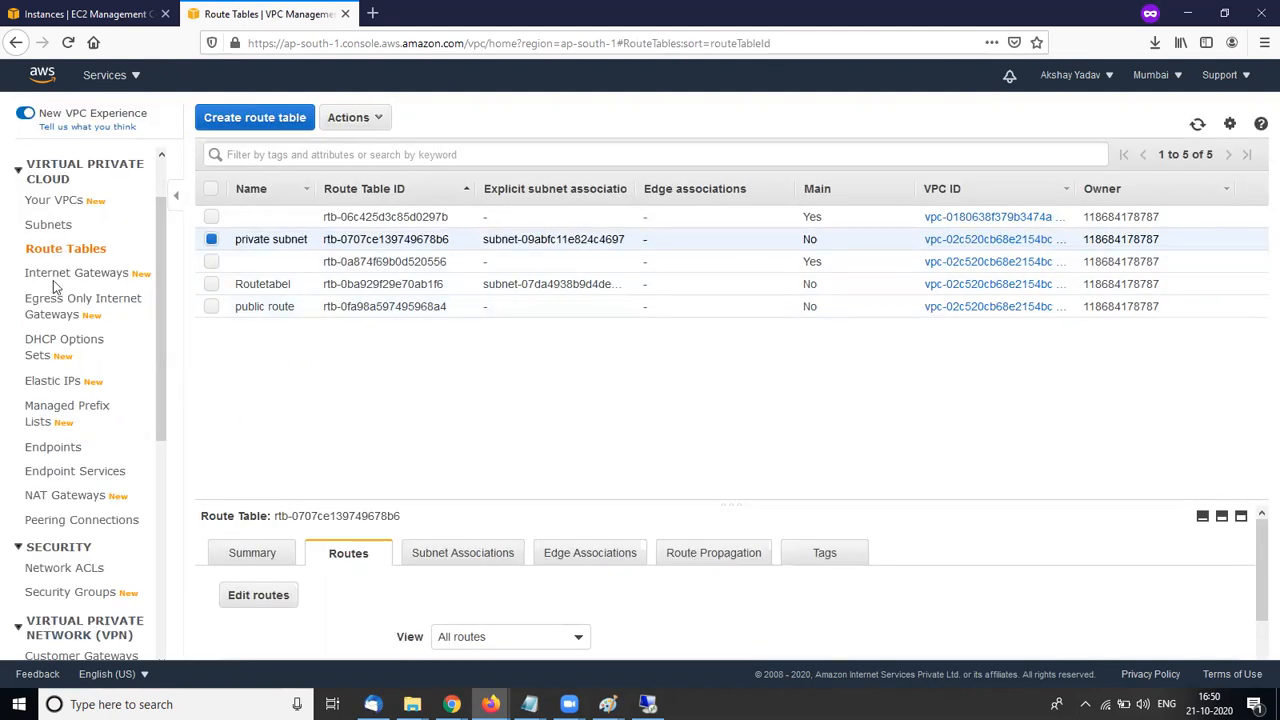
# Start creating a NAT gateway named myNGW and assign it to subnet-09abfc11e824c4697 (Private Subnet)
pyautogui.click(63, 498)
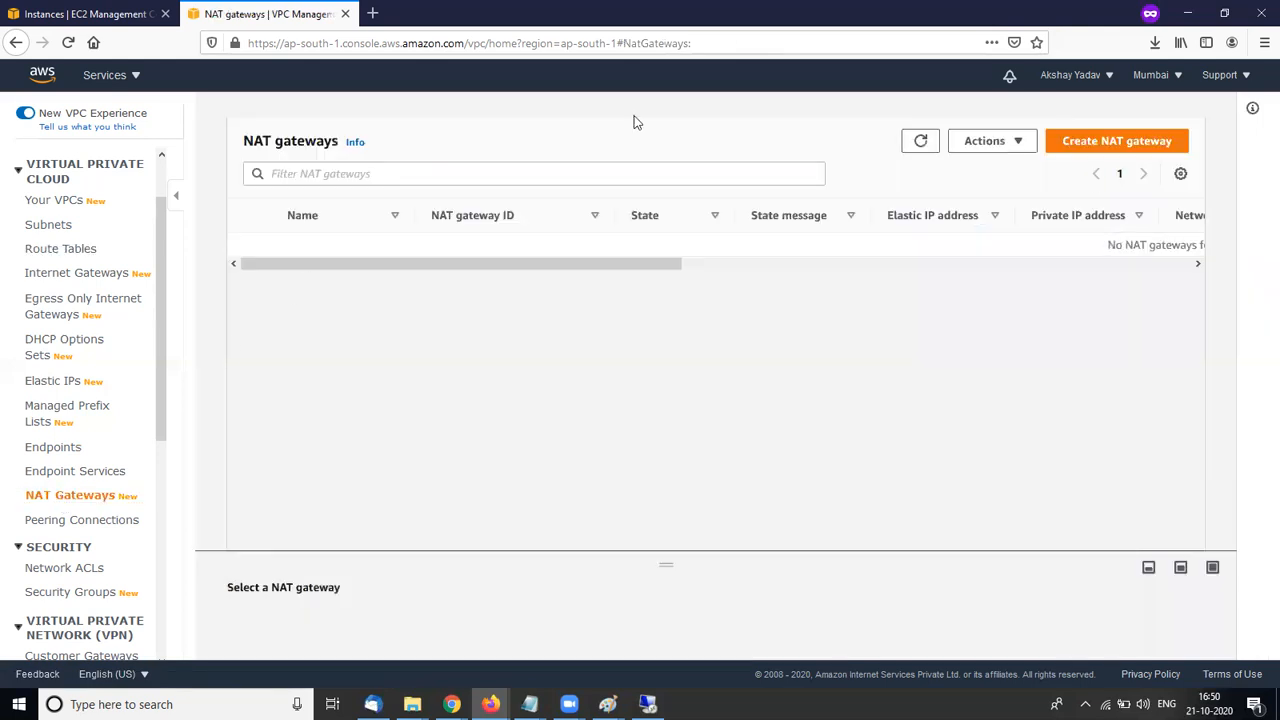
pyautogui.click(1133, 141)
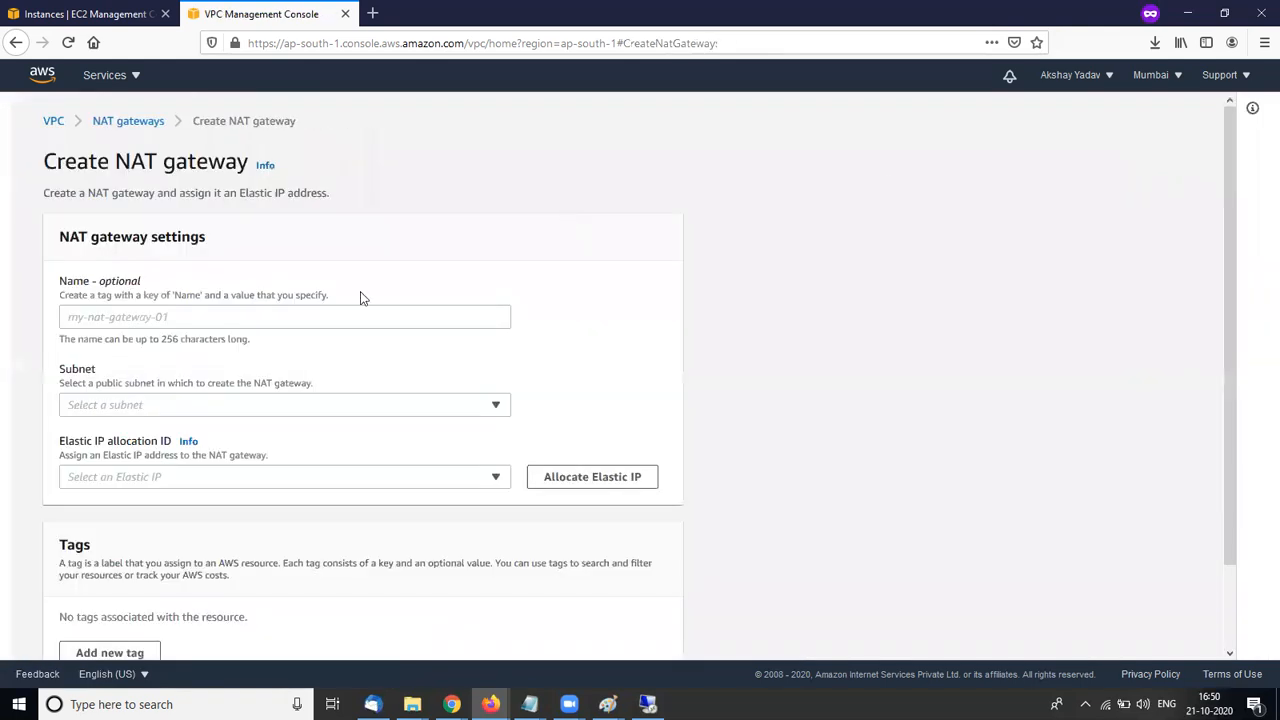
pyautogui.click(328, 313)
pyautogui.write('my')
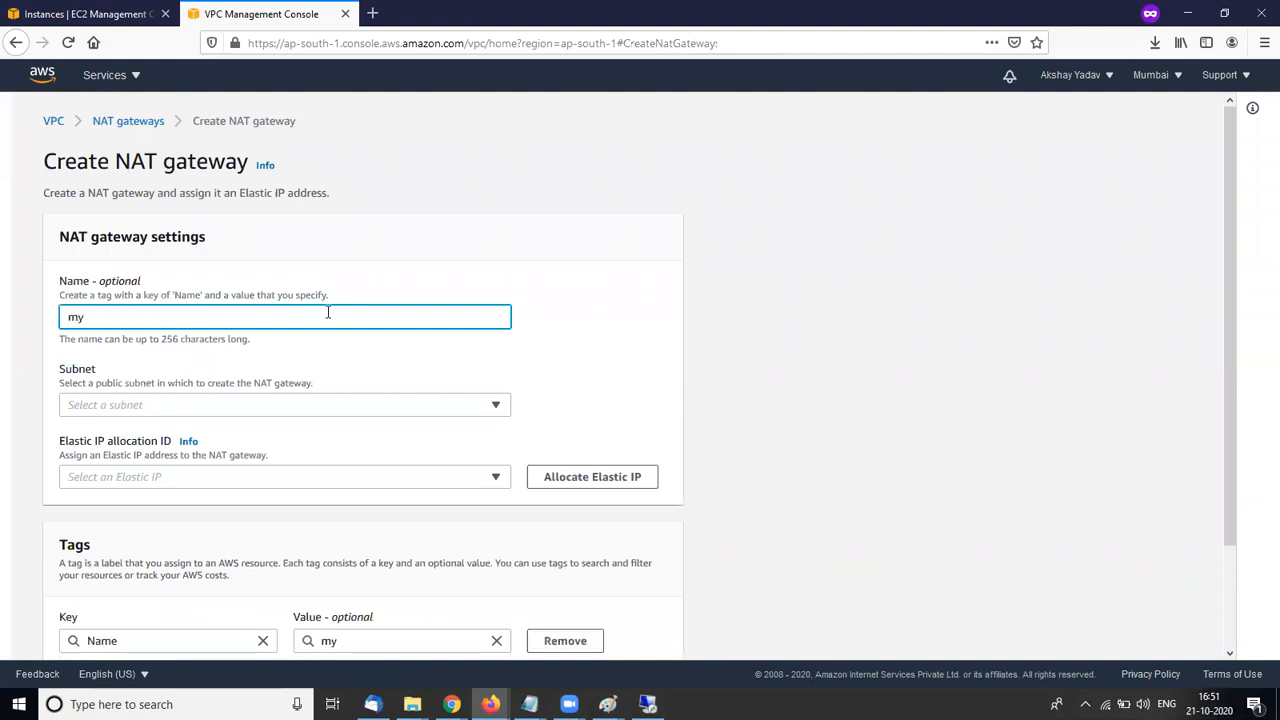
pyautogui.write('NGW')
pyautogui.click(258, 404)
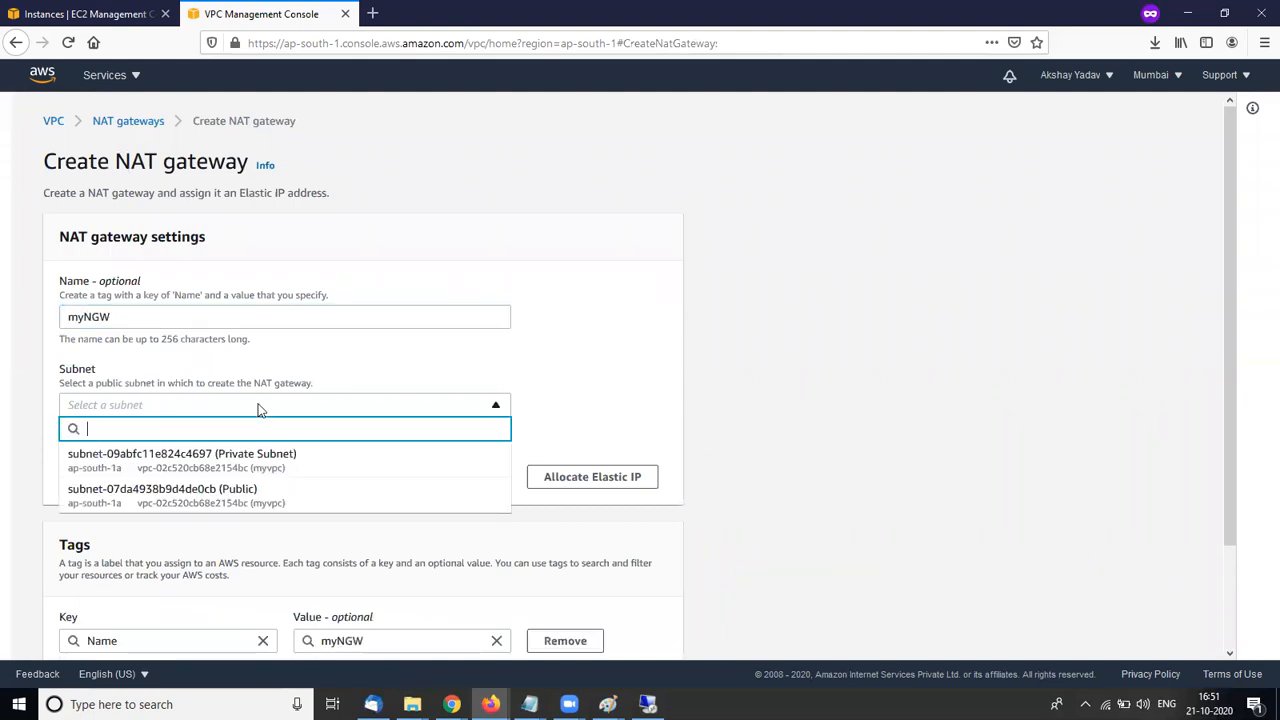
pyautogui.click(268, 460)
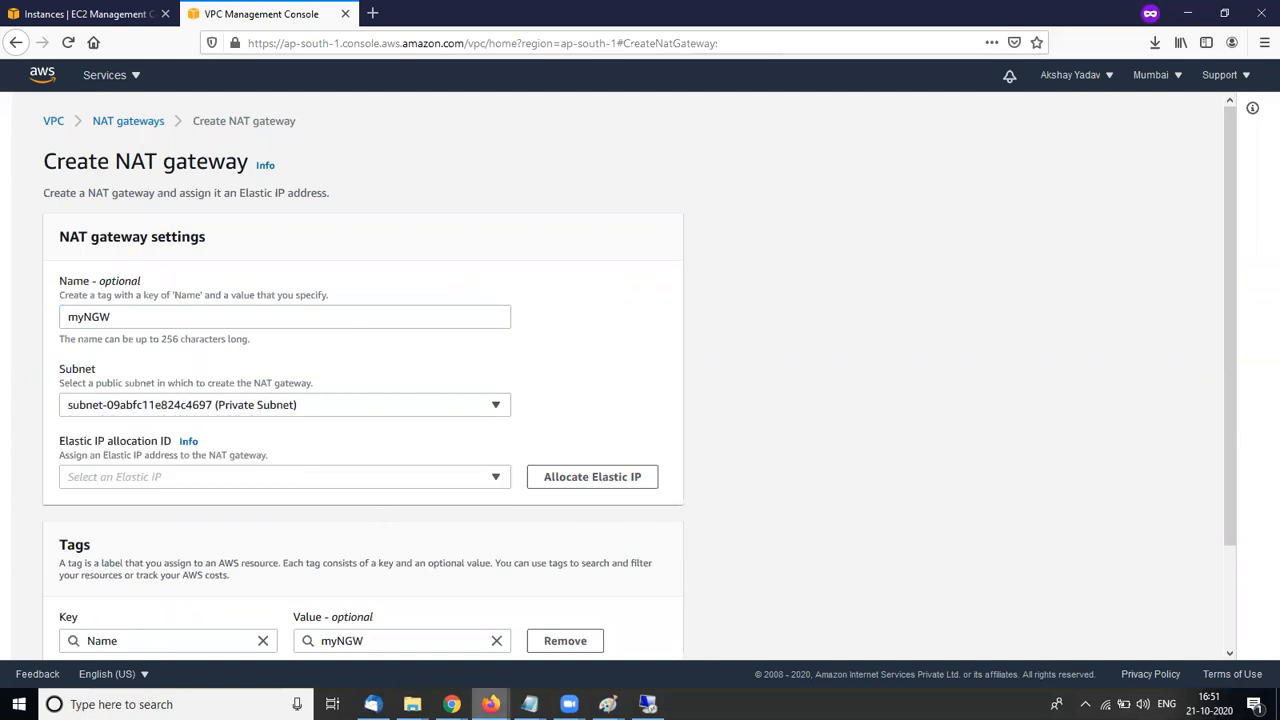
# Consult the VPC diagram in Chrome's aws Introduction.pdf, return to Firefox and set the NAT gateway's subnet to subnet-07da4938b9d4de0cb (Public)
pyautogui.moveTo(452, 704)
pyautogui.click(417, 655)
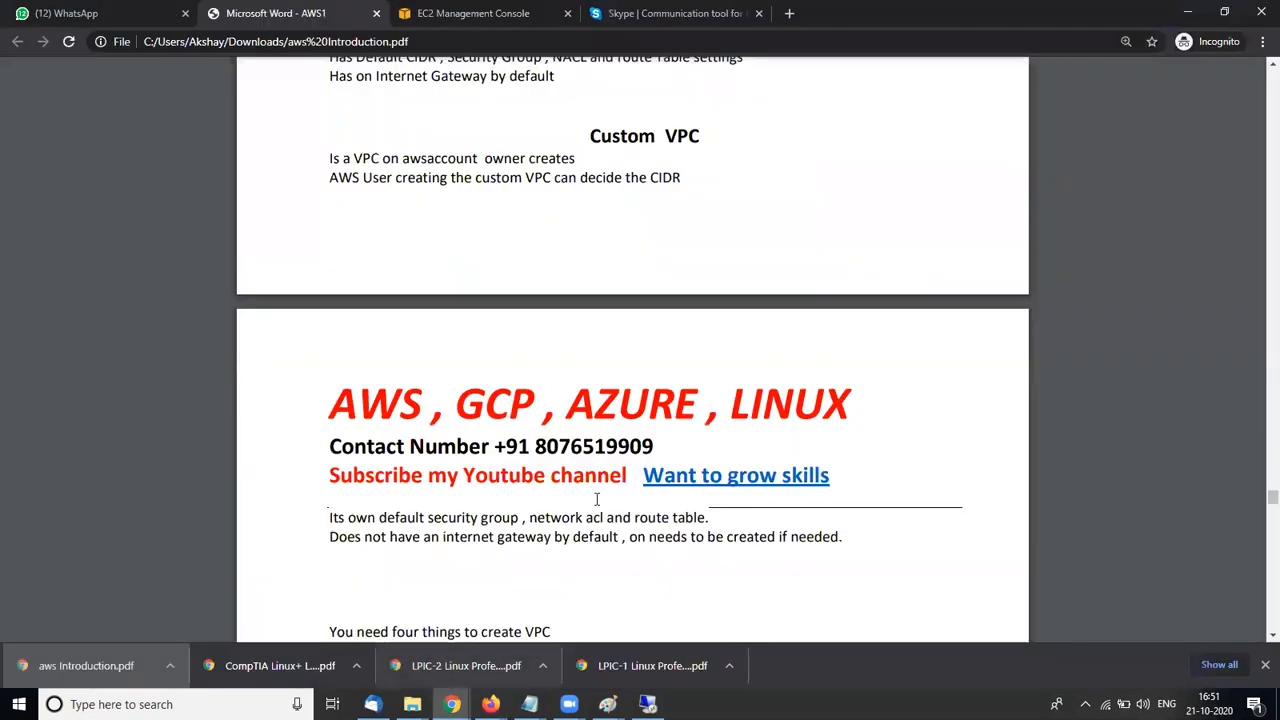
pyautogui.scroll(-2, 646, 470)
pyautogui.scroll(-10, 646, 472)
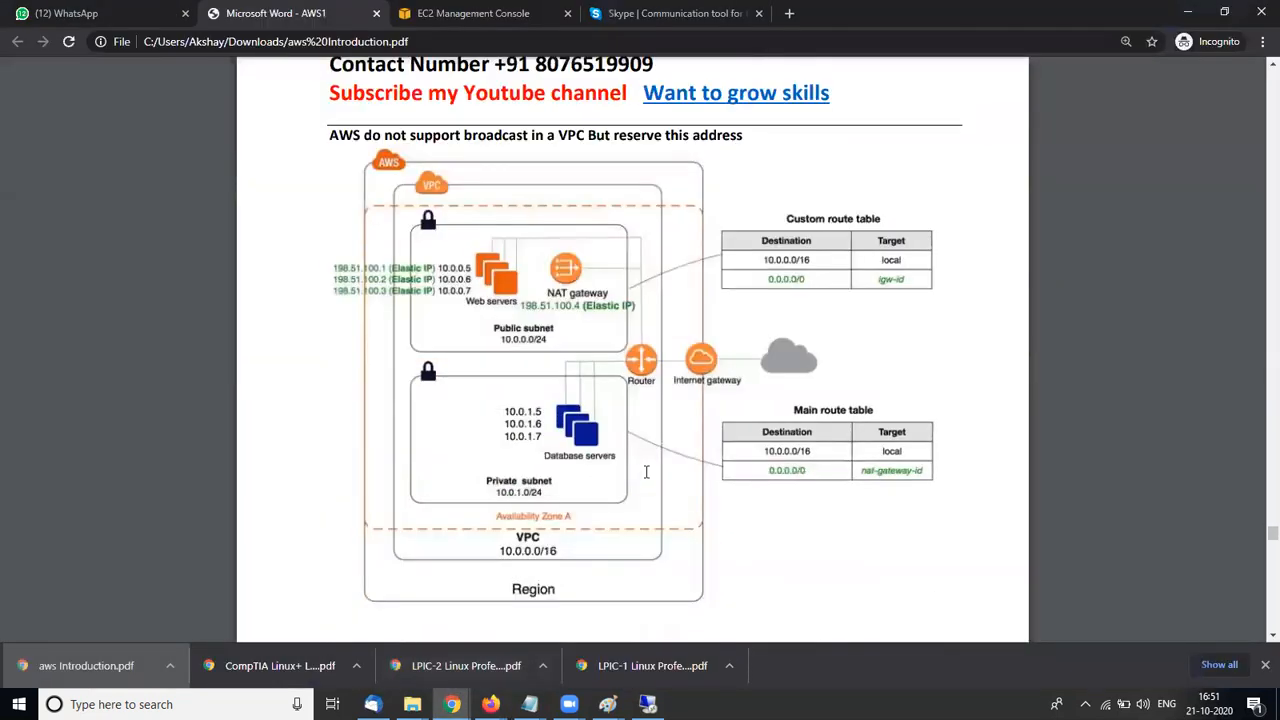
pyautogui.hotkey('alt', 'Tab')
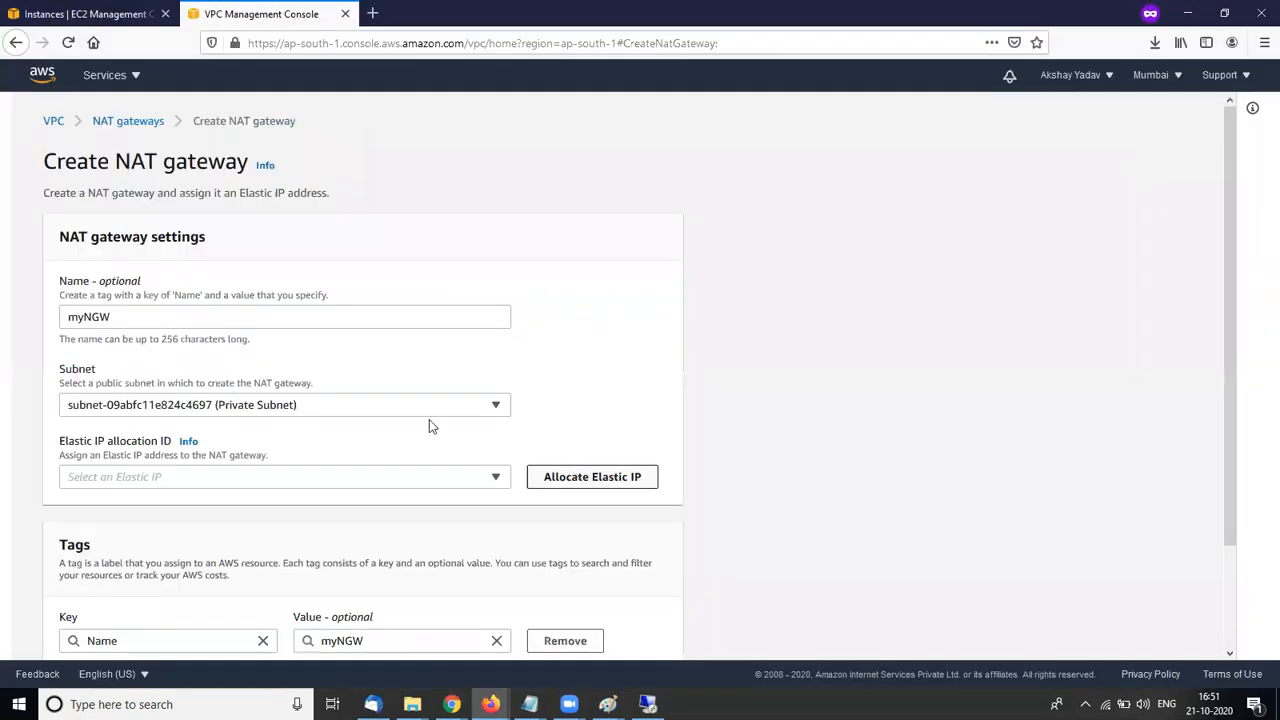
pyautogui.click(414, 405)
pyautogui.click(346, 495)
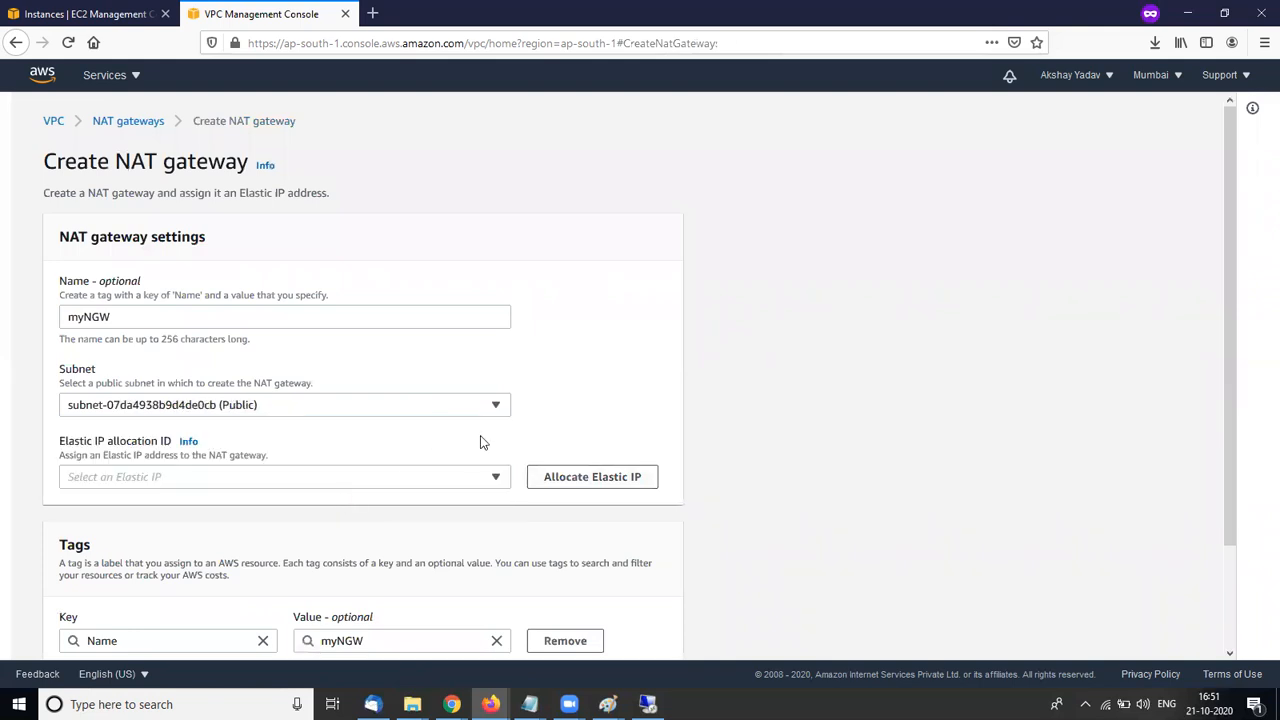
# Allocate a new Elastic IP for the NAT gateway myNGW and create the gateway
pyautogui.scroll(-2, 560, 483)
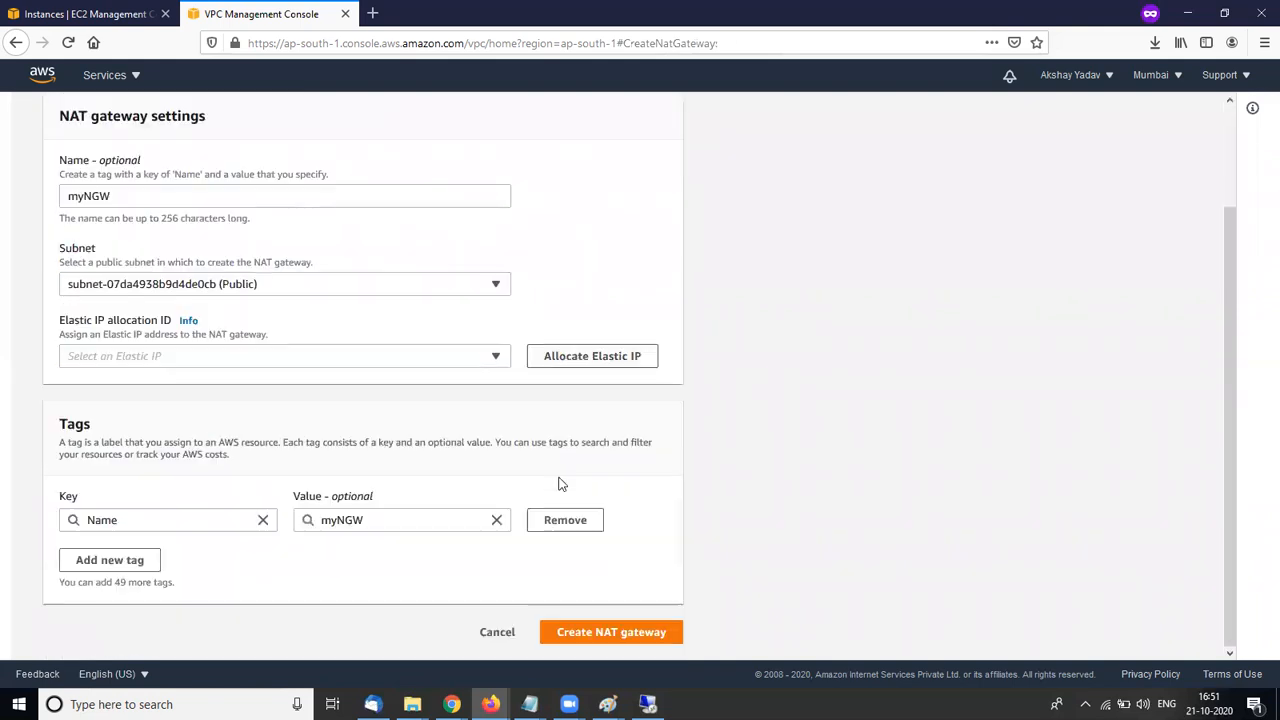
pyautogui.click(604, 636)
pyautogui.click(586, 354)
pyautogui.scroll(-3, 597, 411)
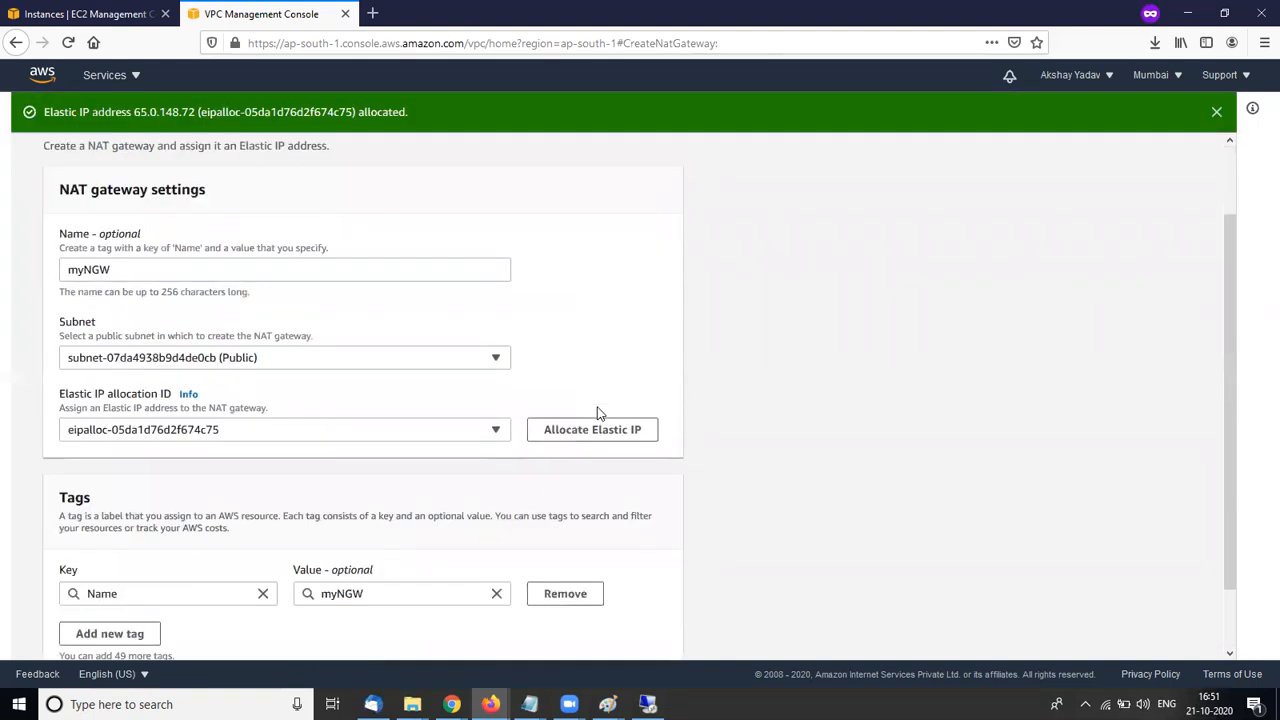
pyautogui.click(613, 628)
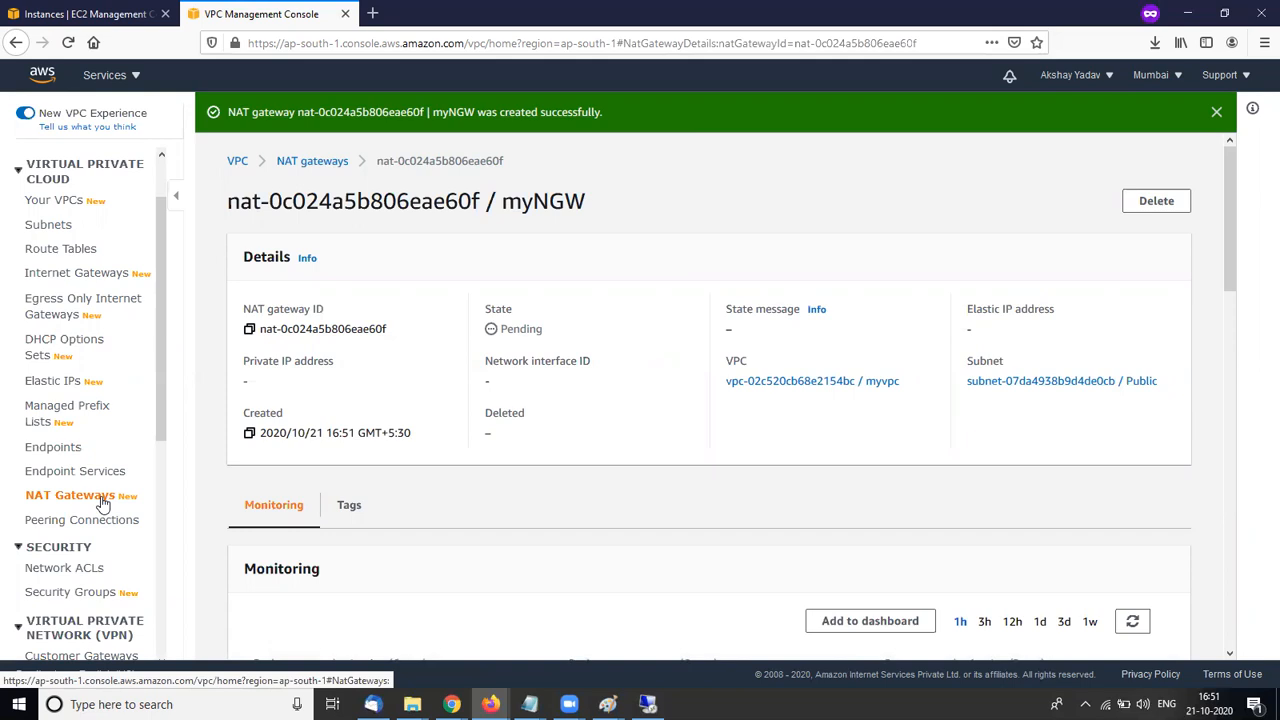
# Review the subnet associations of the private subnet route table in their editor and leave without saving
pyautogui.click(76, 258)
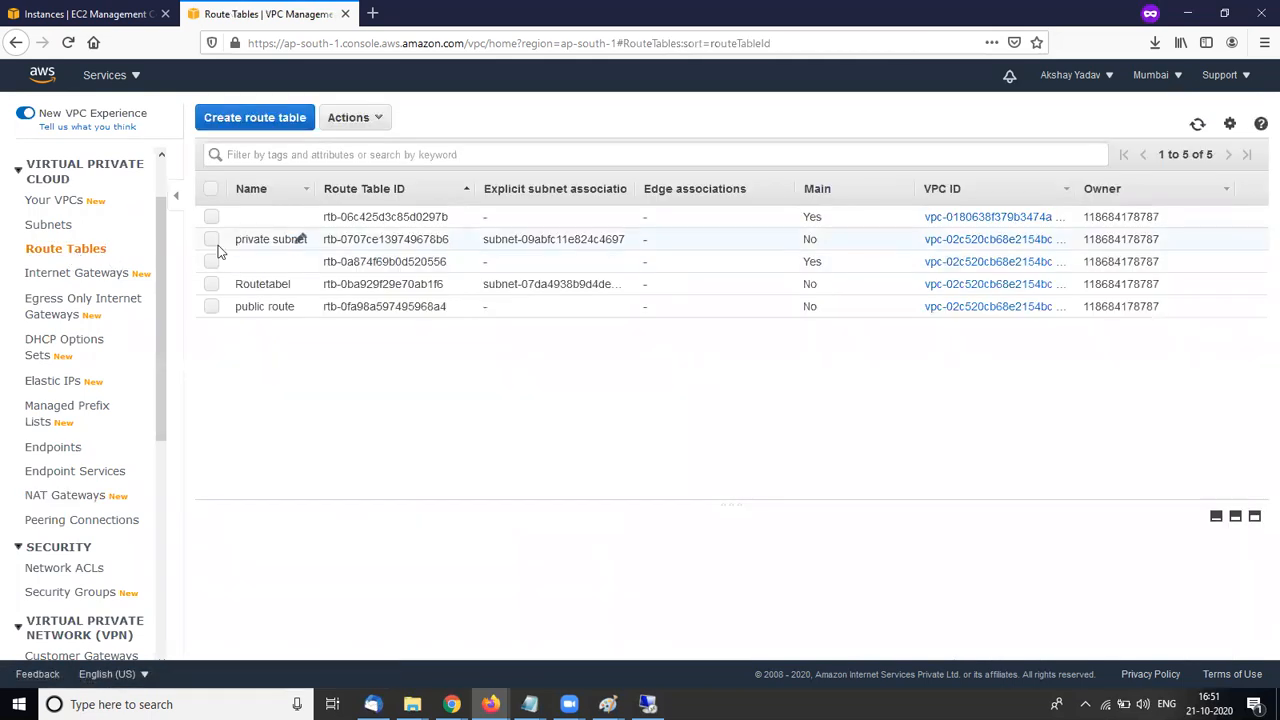
pyautogui.click(211, 241)
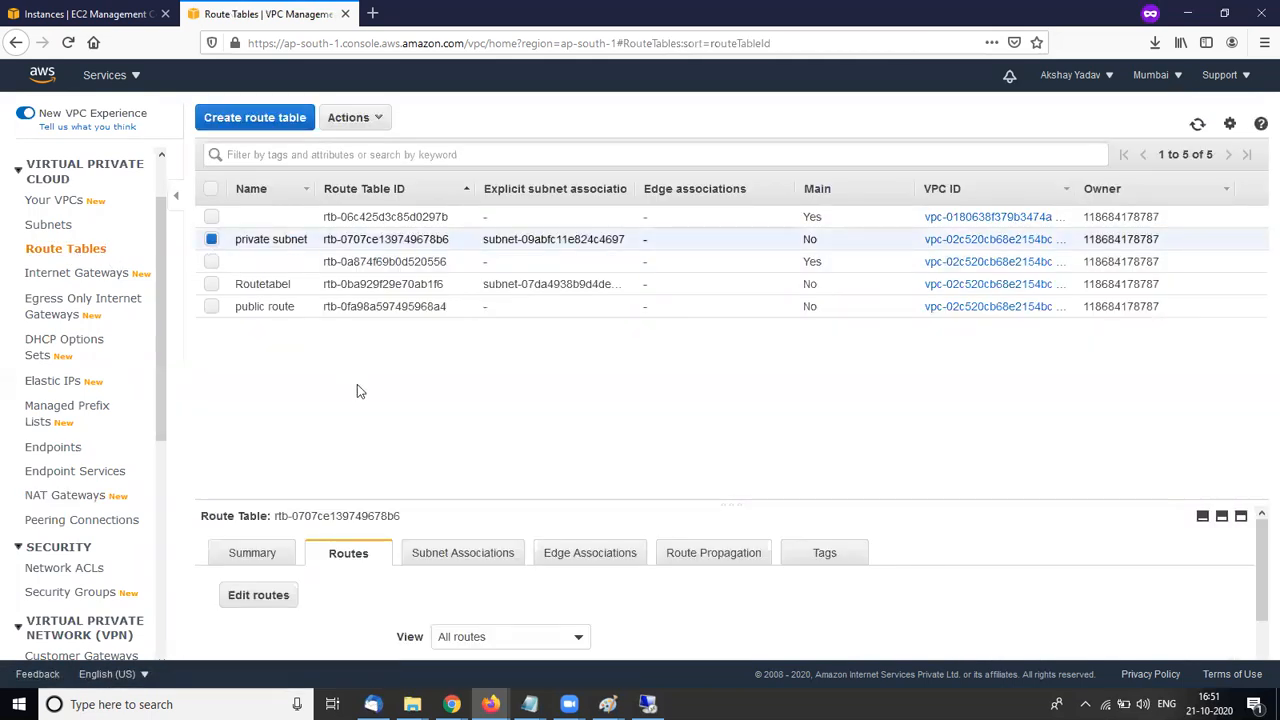
pyautogui.click(438, 556)
pyautogui.click(316, 594)
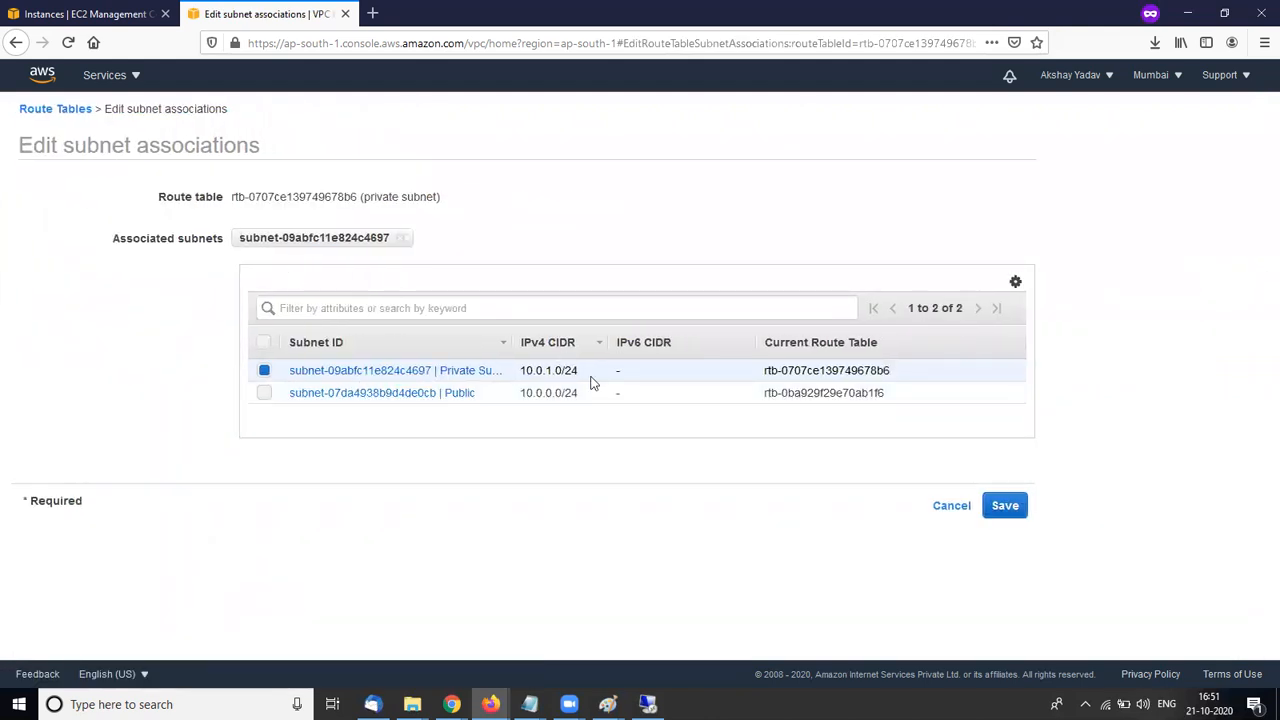
pyautogui.click(955, 511)
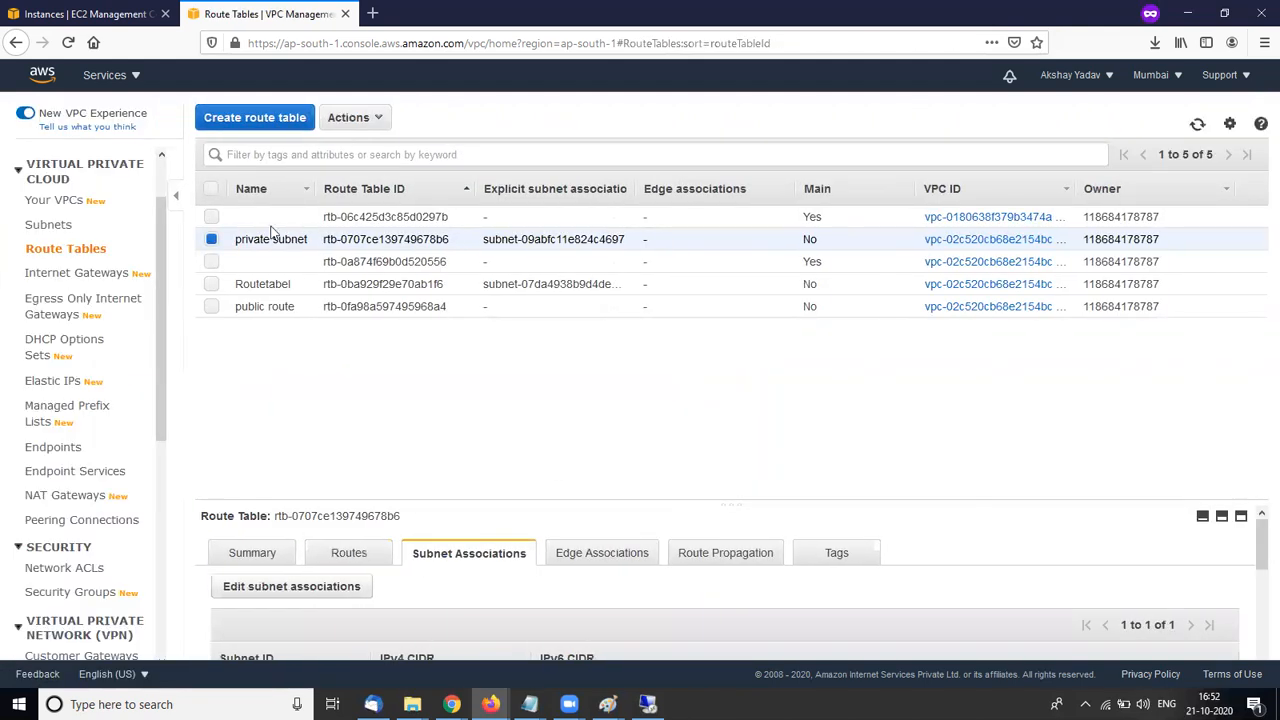
# Add a route to the private subnet route table with destination 0.0.0.0/0 and NAT gateway target nat-0c024a5b806eae60f, and save it
pyautogui.click(340, 557)
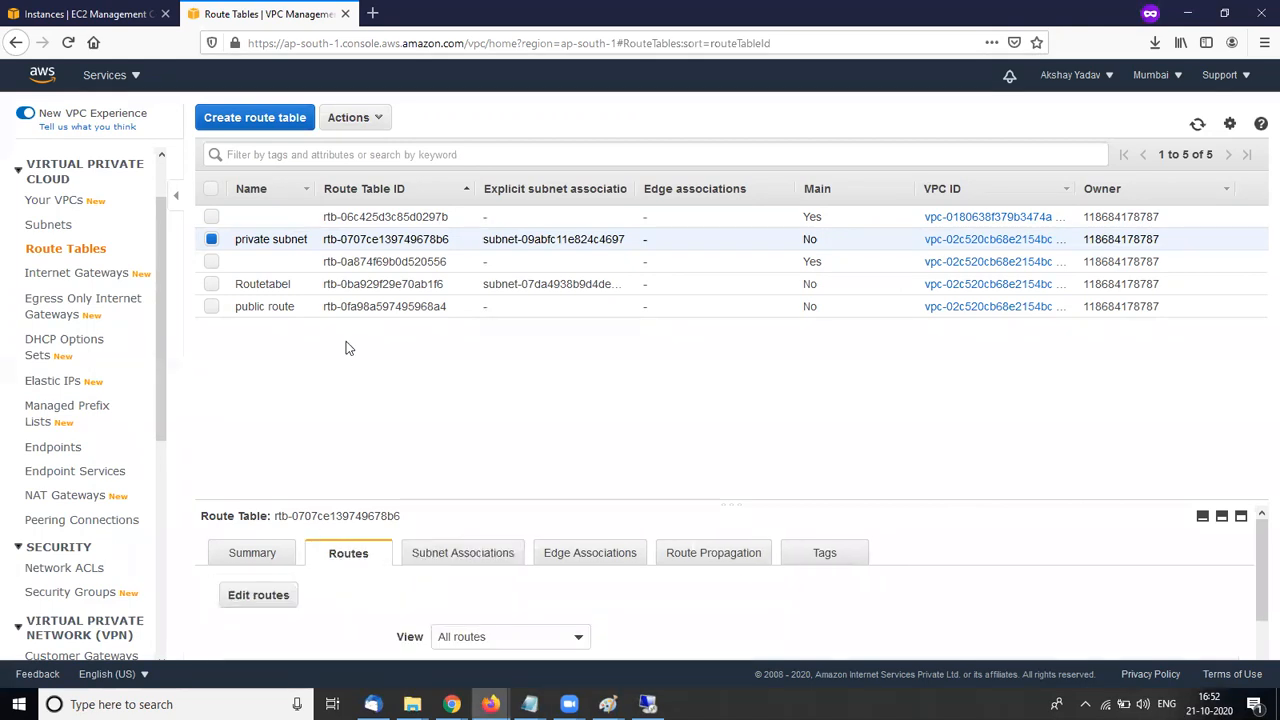
pyautogui.click(270, 599)
pyautogui.click(74, 285)
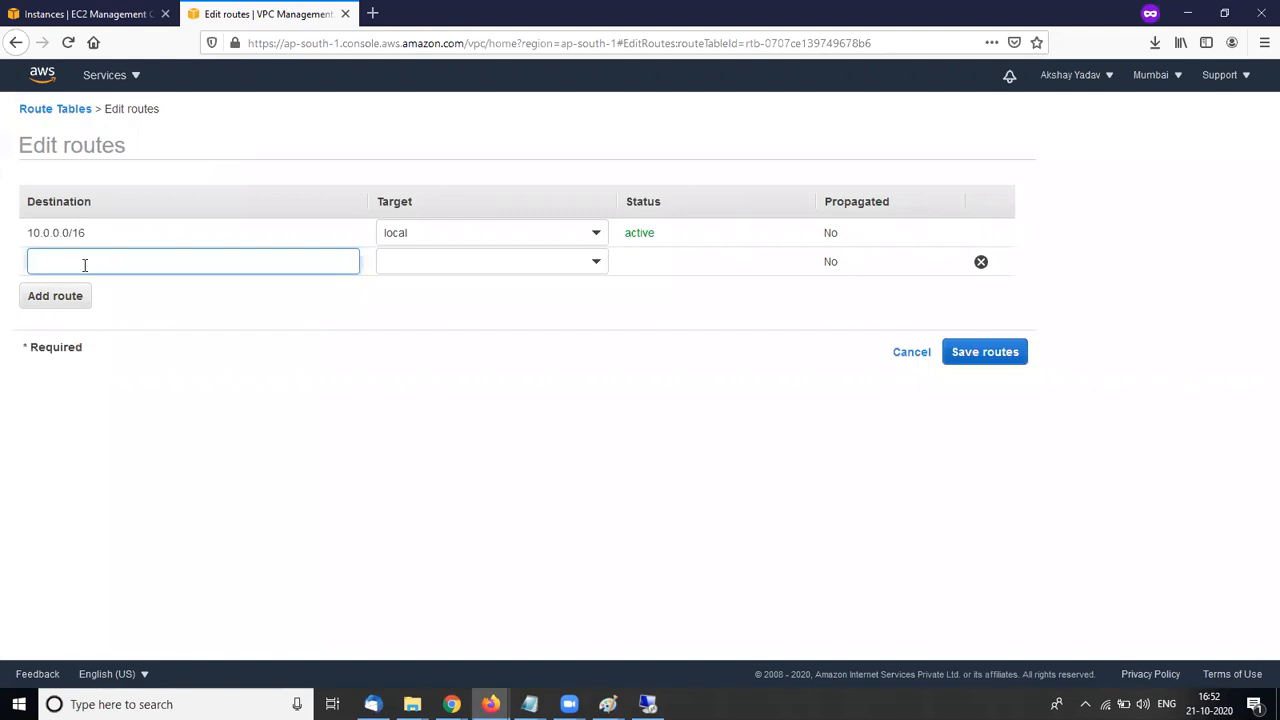
pyautogui.write('00')
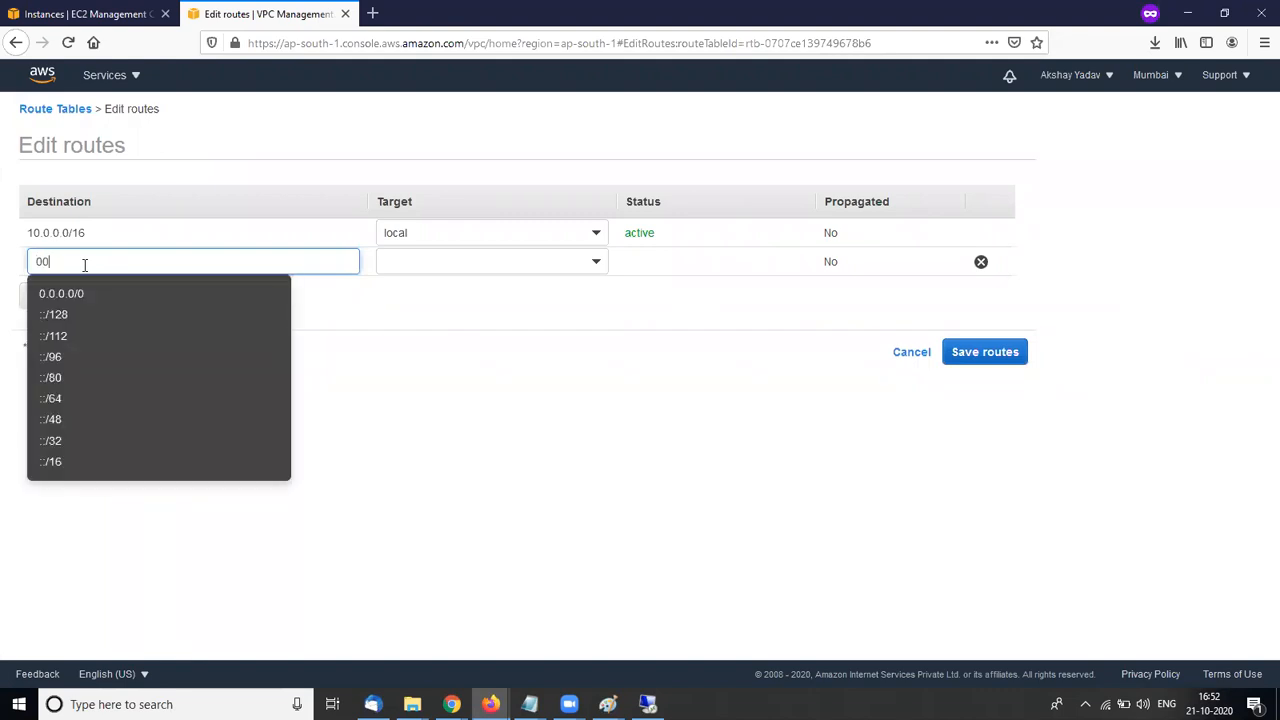
pyautogui.click(80, 293)
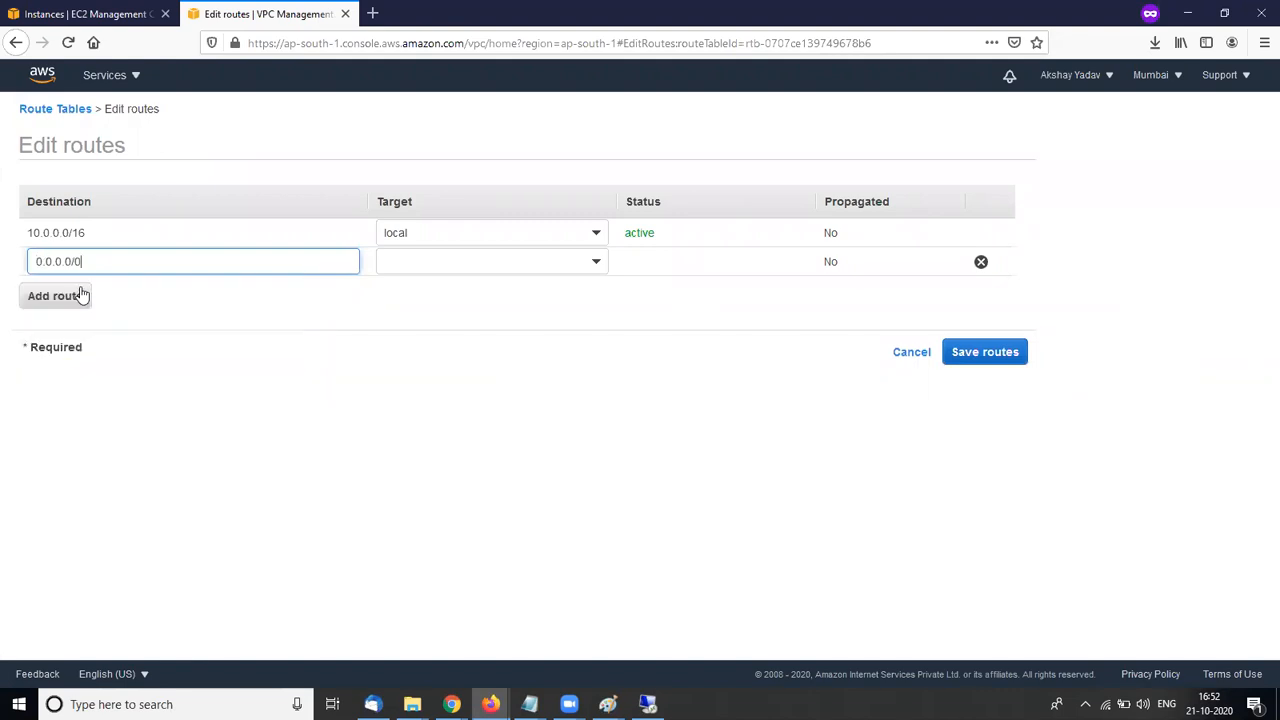
pyautogui.click(483, 259)
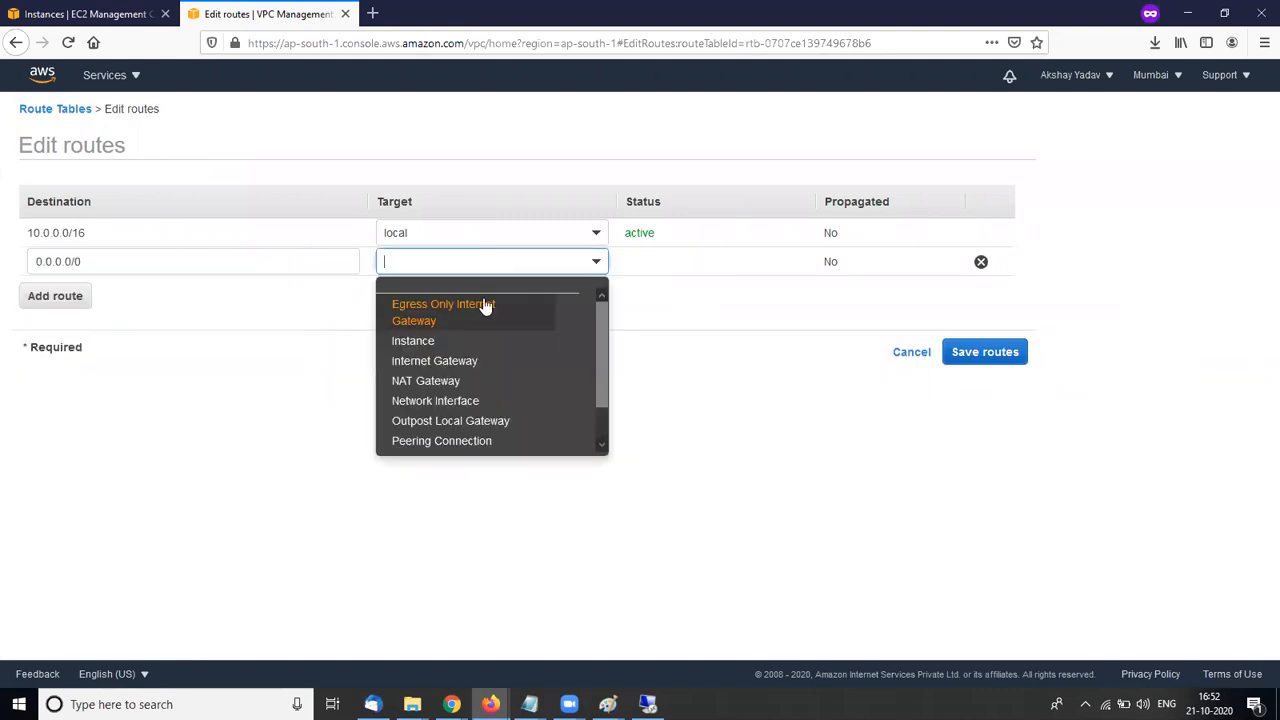
pyautogui.click(448, 383)
pyautogui.click(533, 306)
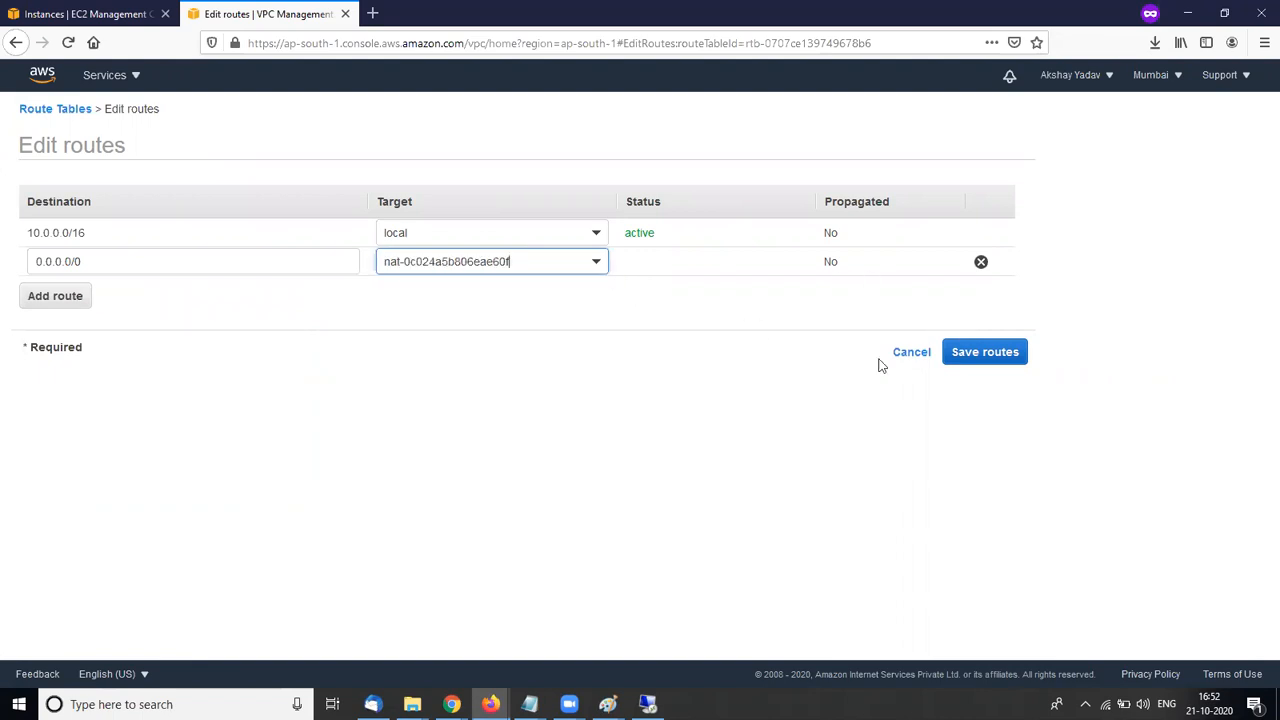
pyautogui.click(985, 353)
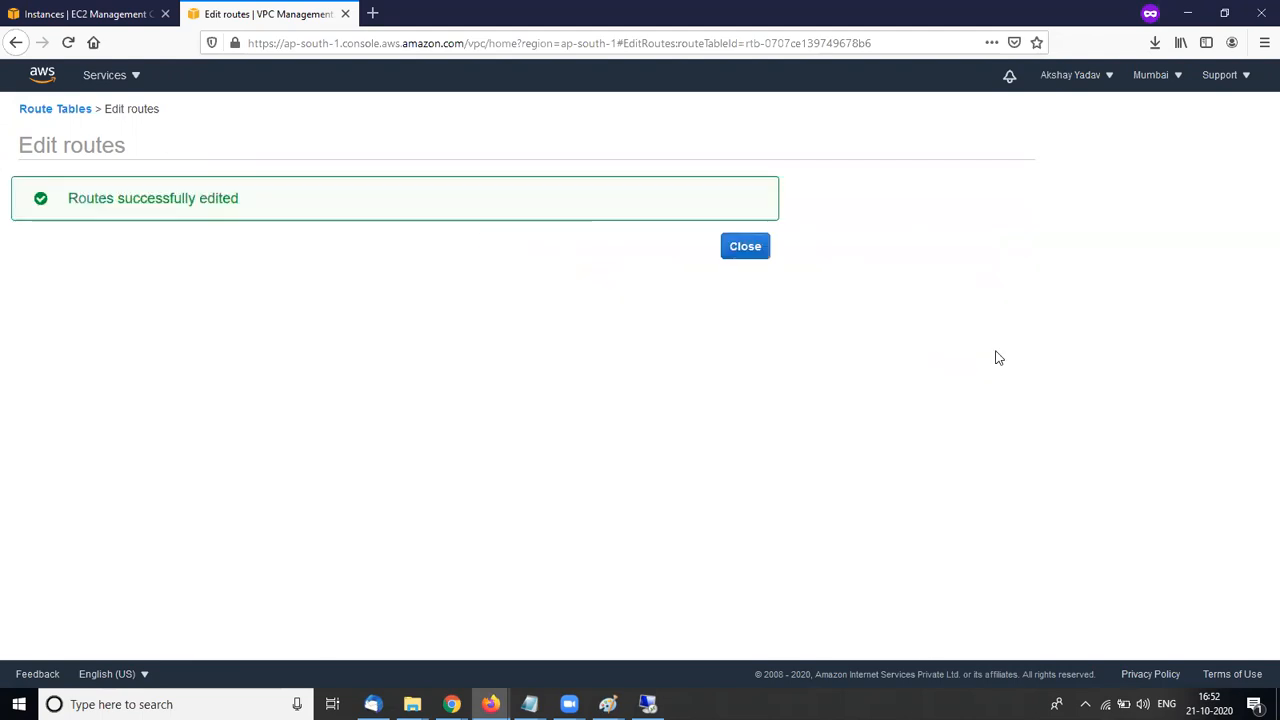
pyautogui.click(743, 262)
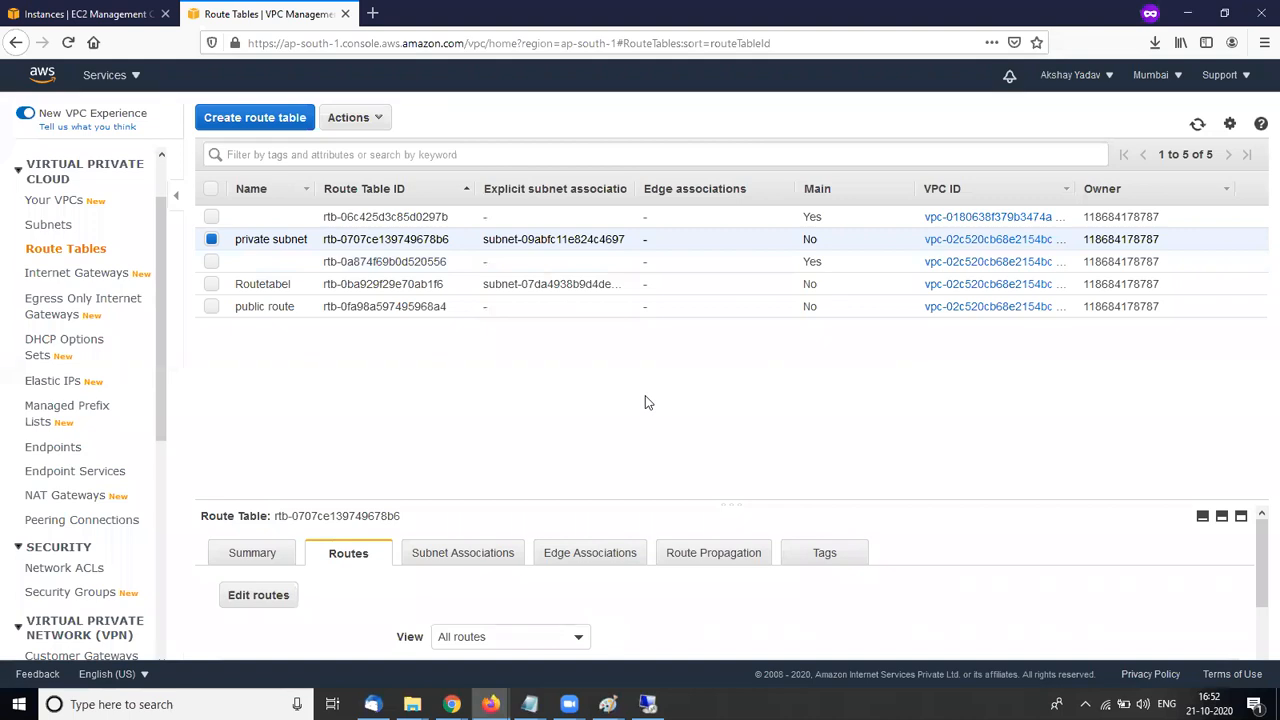
# Switch to the 65.0.98.153 remote session, check the running 8.8.8.8 ping on 10.0.1.89, and return to Firefox
pyautogui.click(648, 704)
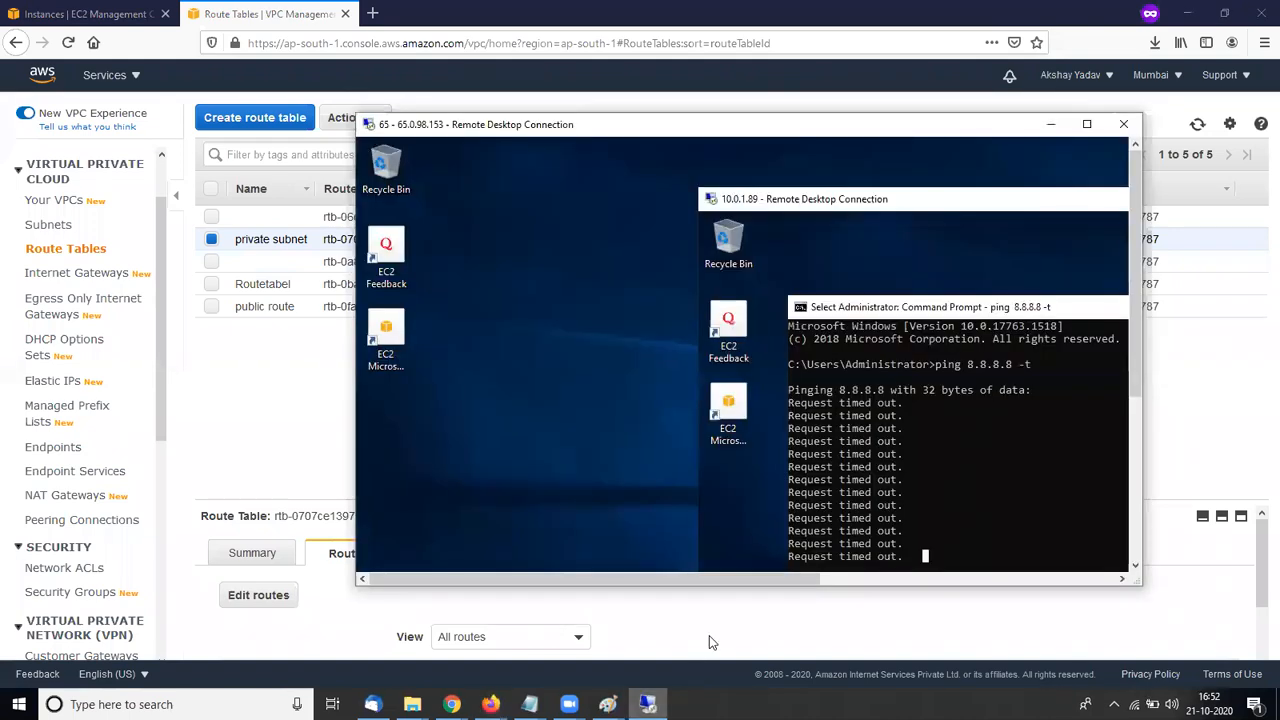
pyautogui.moveTo(949, 306); pyautogui.dragTo(921, 253)
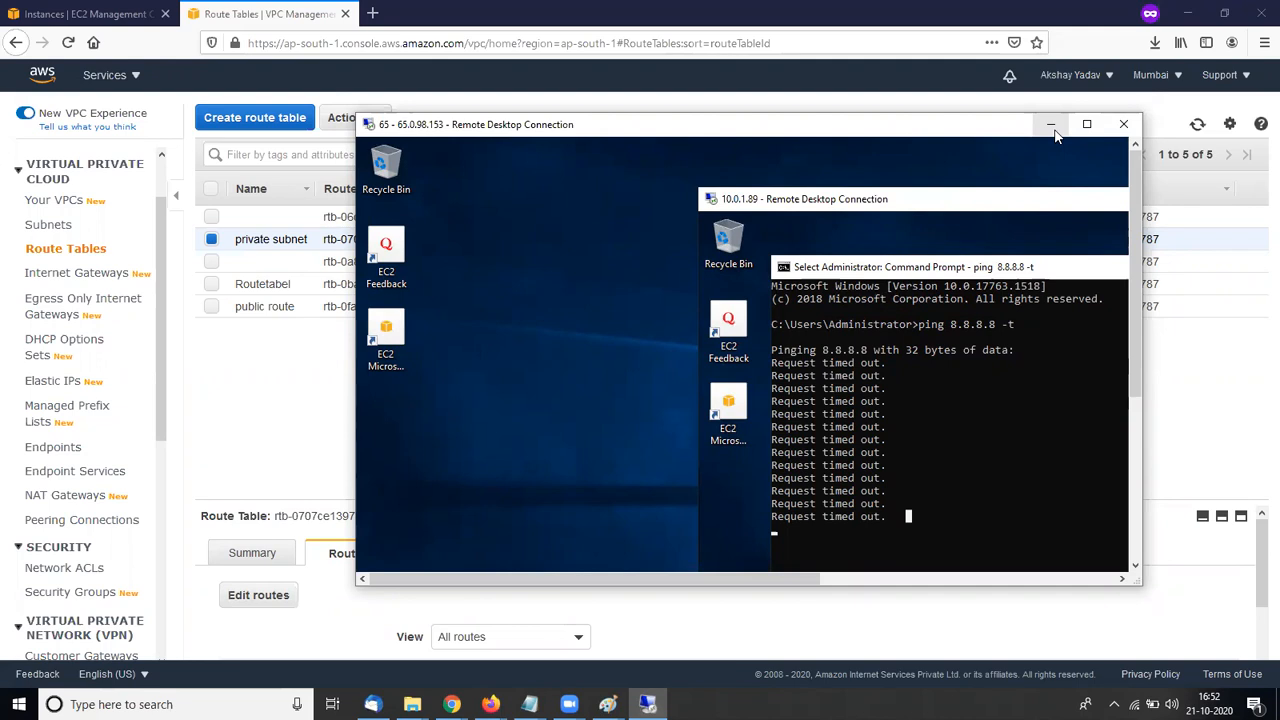
pyautogui.click(240, 350)
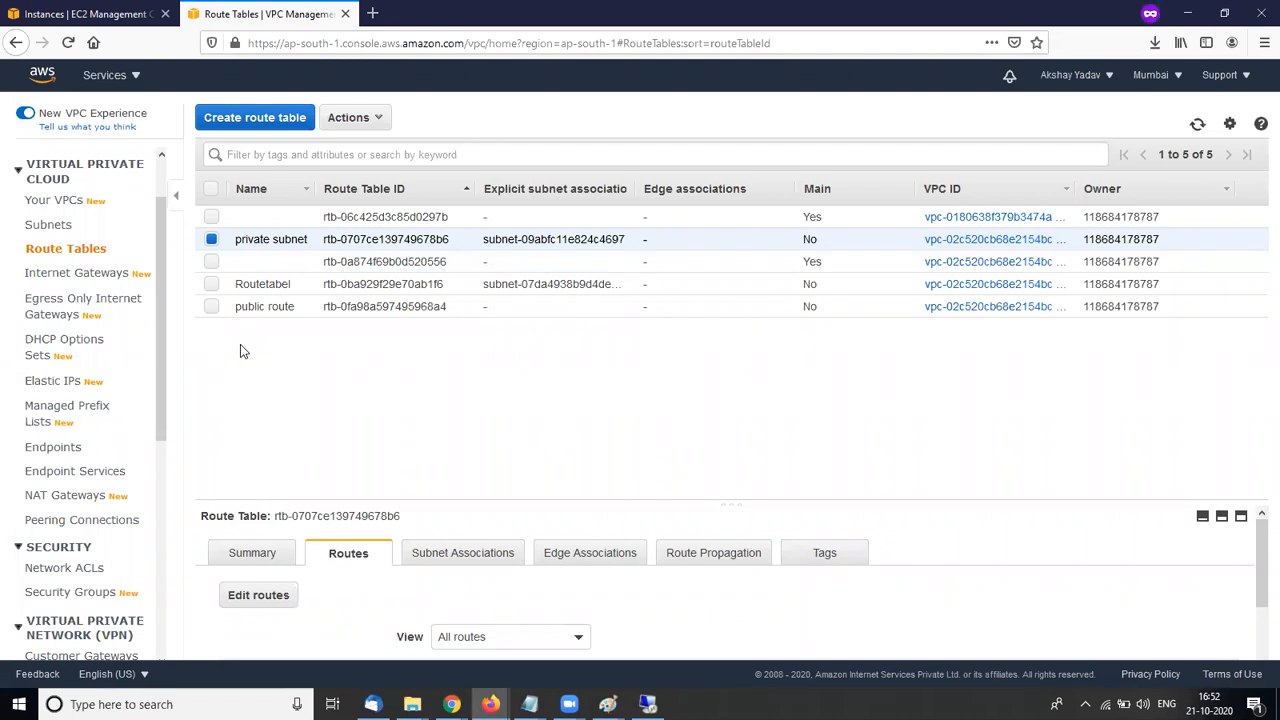
# Open the NAT gateways list and refresh it repeatedly to check the state of myNGW
pyautogui.click(78, 498)
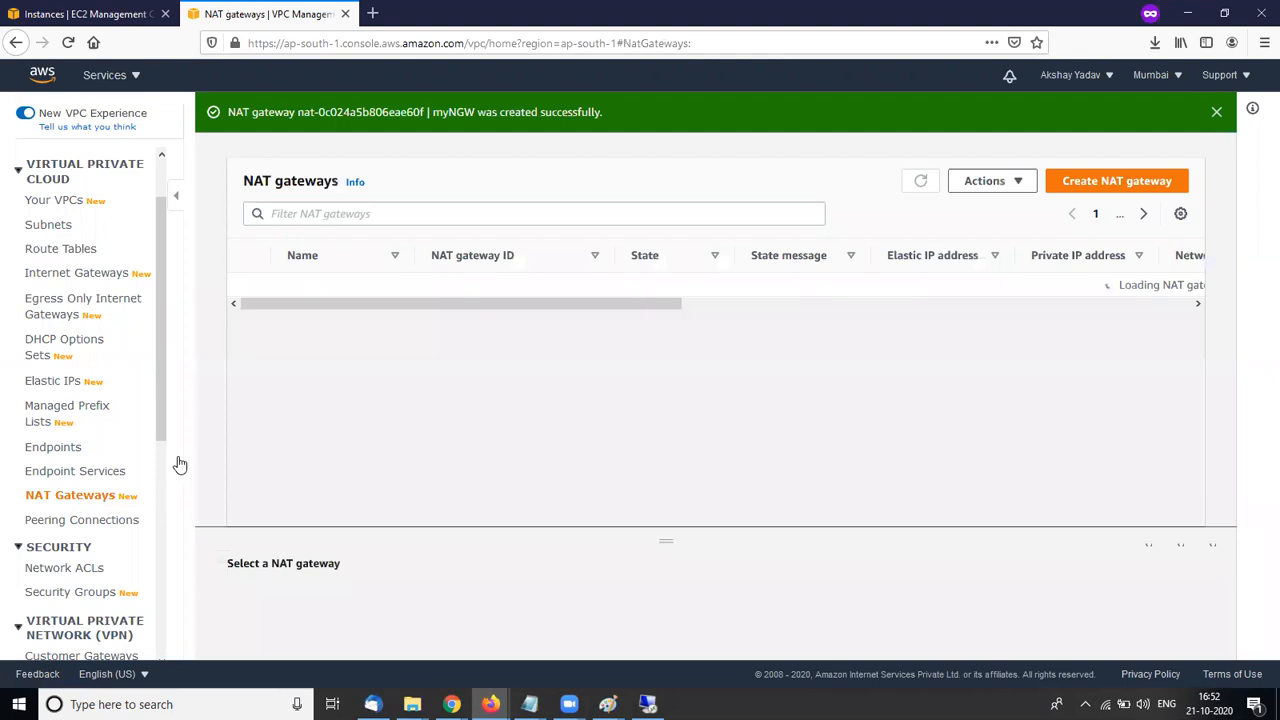
pyautogui.moveTo(586, 306); pyautogui.dragTo(602, 307)
pyautogui.click(924, 182)
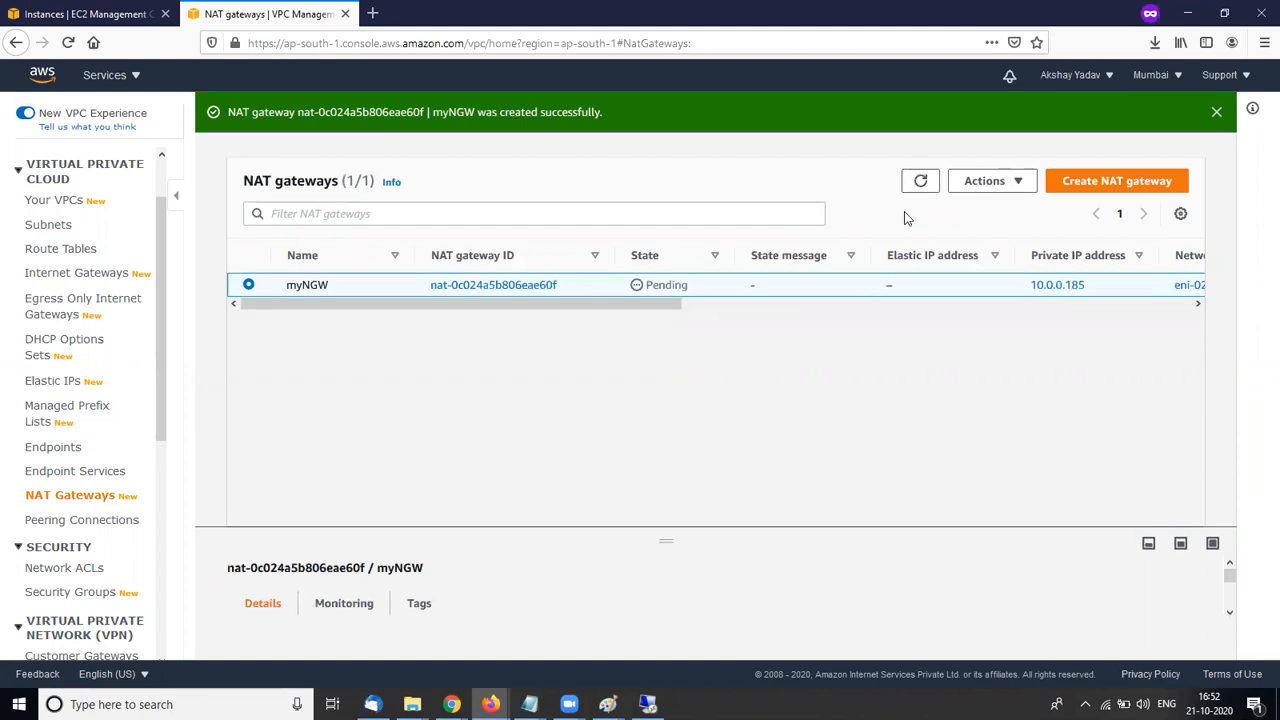
pyautogui.click(921, 184)
pyautogui.click(921, 184)
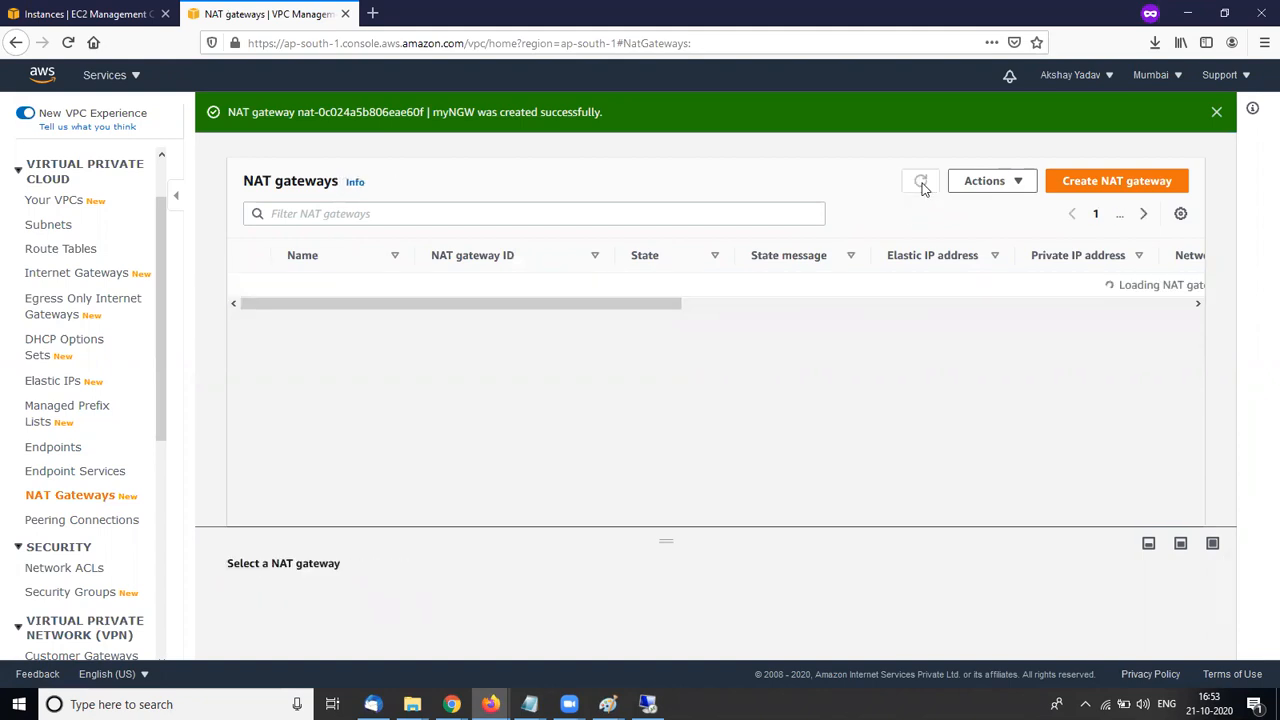
pyautogui.click(922, 186)
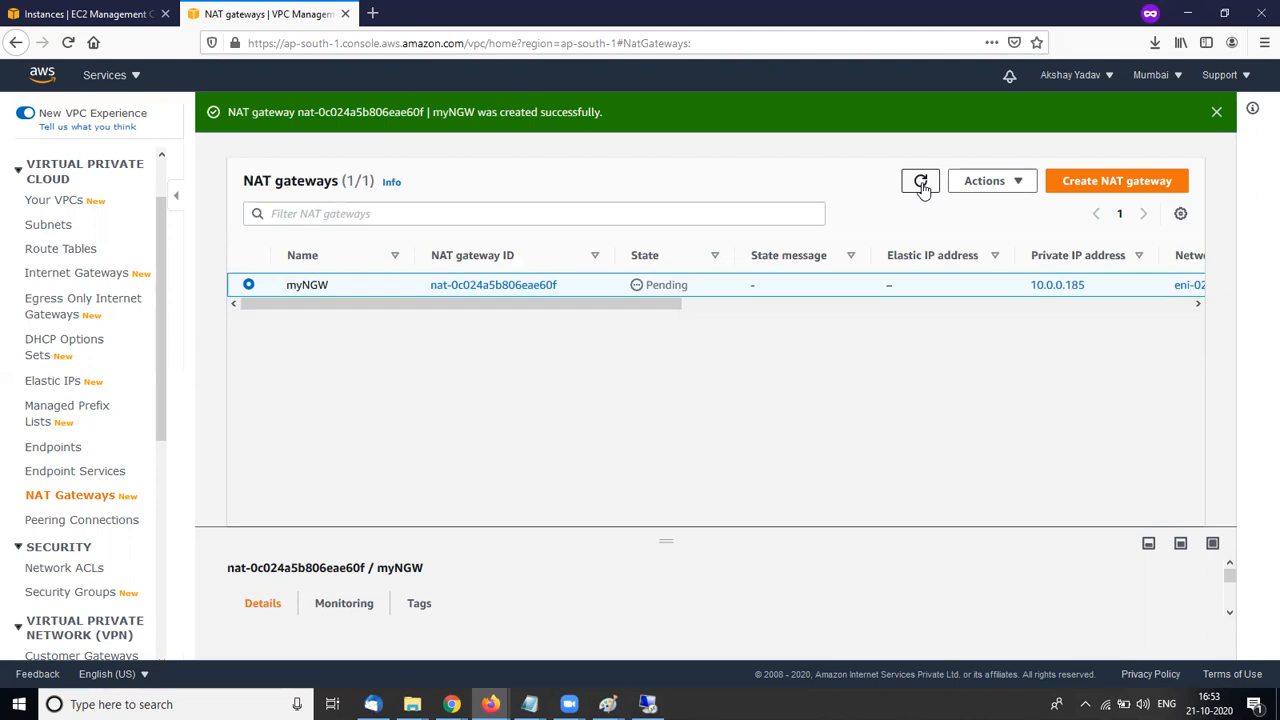
pyautogui.click(923, 190)
pyautogui.click(922, 186)
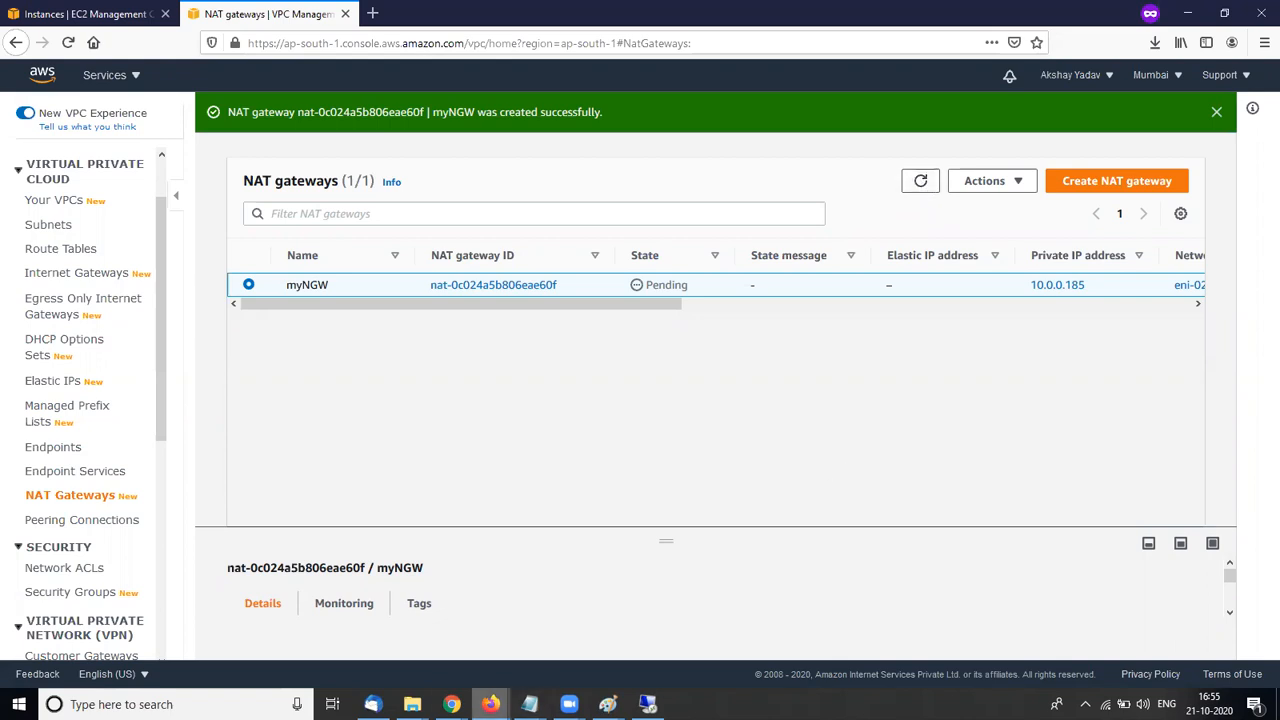
# Examine the NAT gateway and internet gateway routing in Chrome's VPC diagram, and return to the NAT gateways page in Firefox
pyautogui.moveTo(452, 704)
pyautogui.click(345, 628)
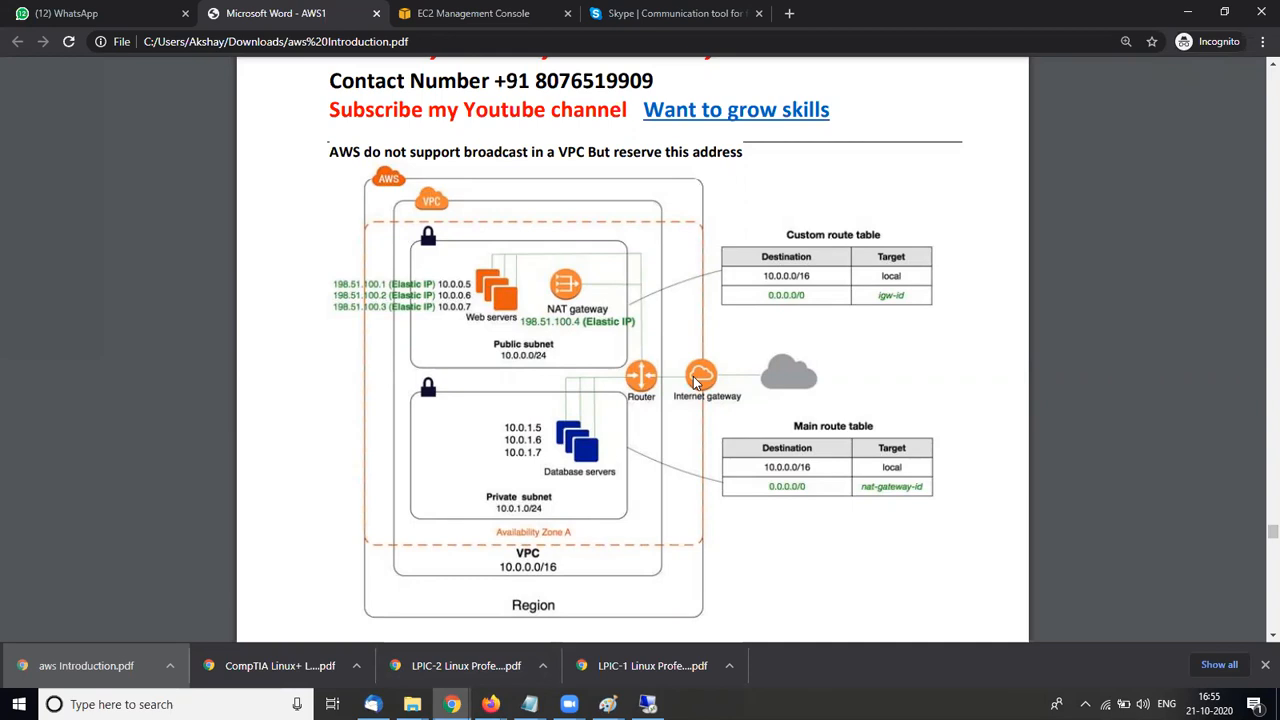
pyautogui.hotkey('alt', 'Tab')
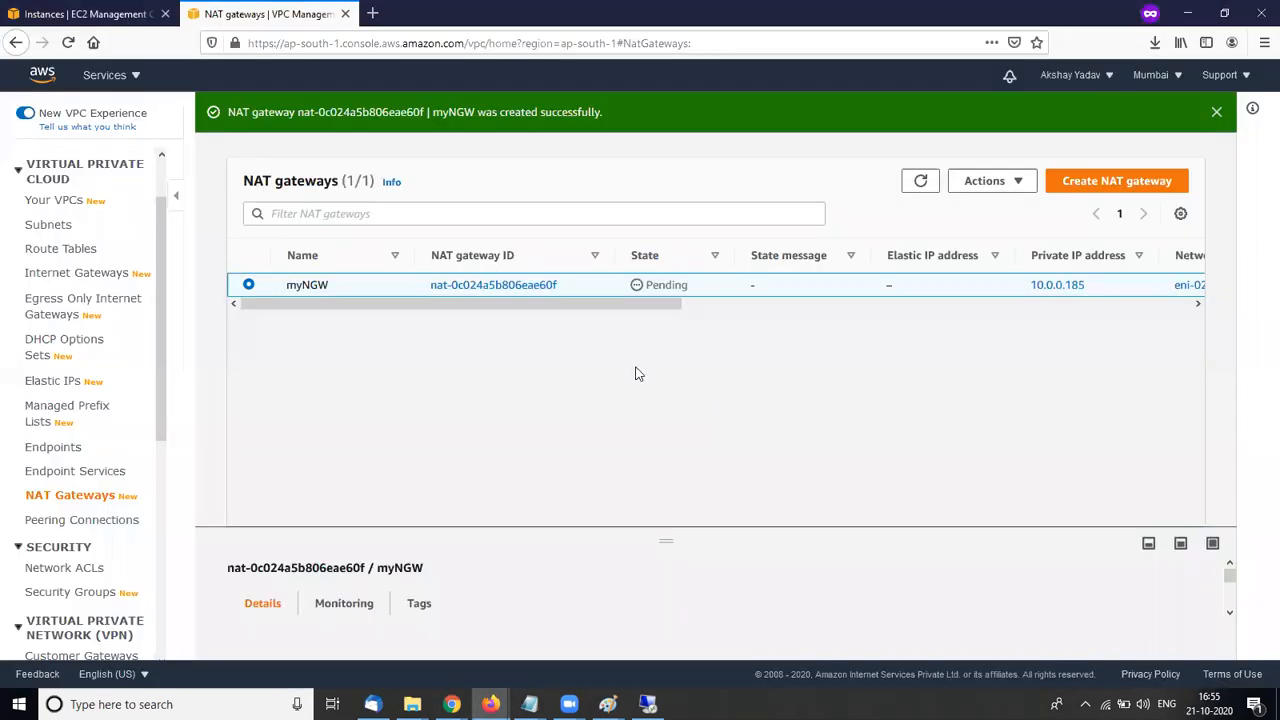
# Launch Remote Desktop Connection and start a connection to 65.0.98.153
pyautogui.click(647, 704)
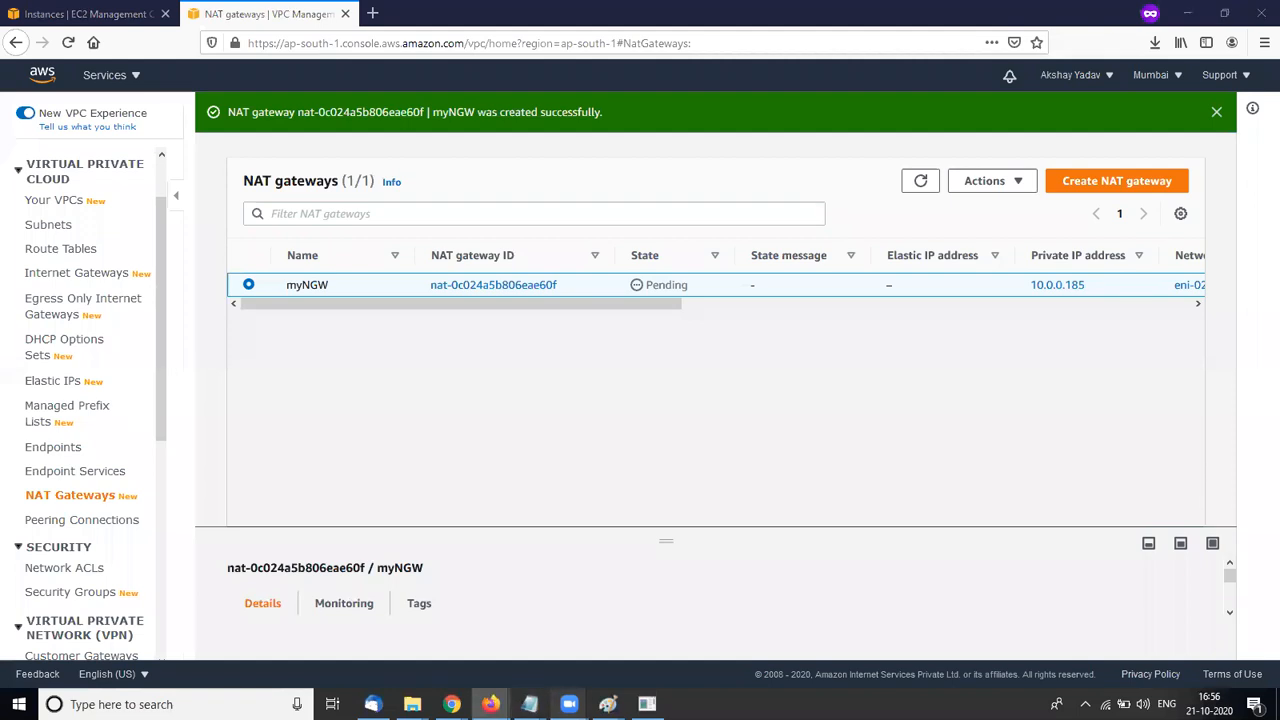
pyautogui.moveTo(569, 704)
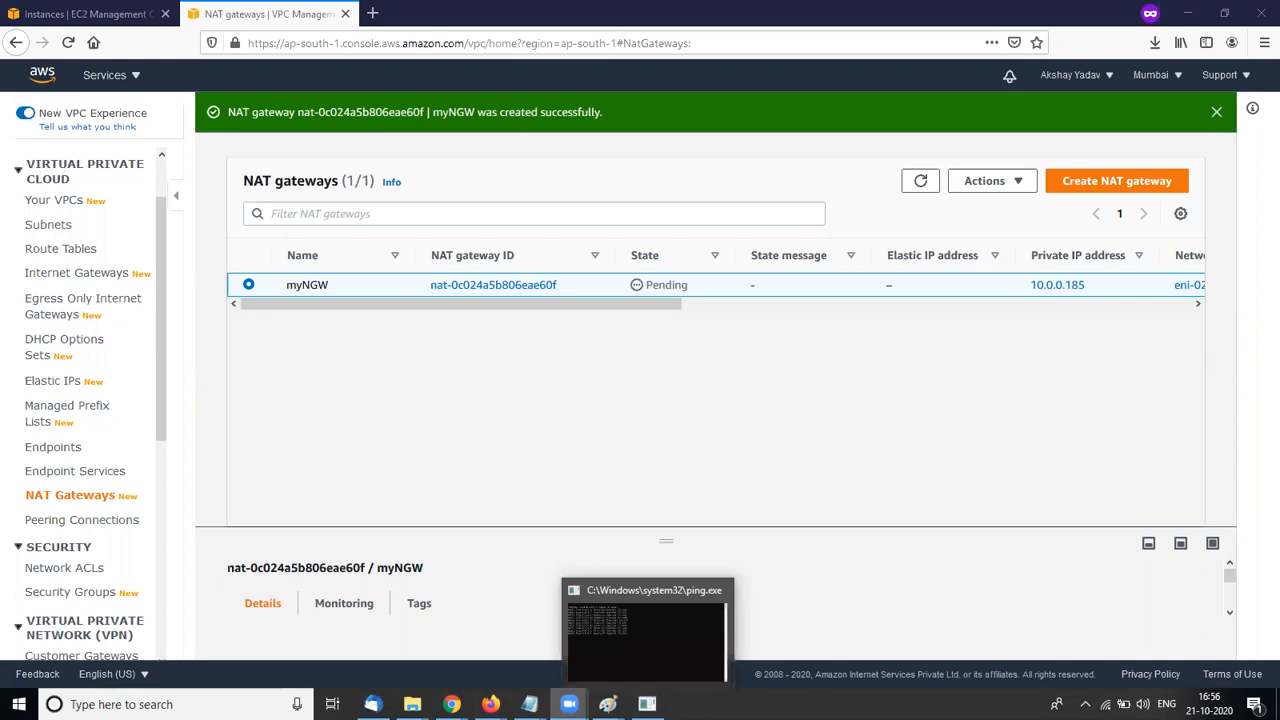
pyautogui.press('super')
pyautogui.write('RDP')
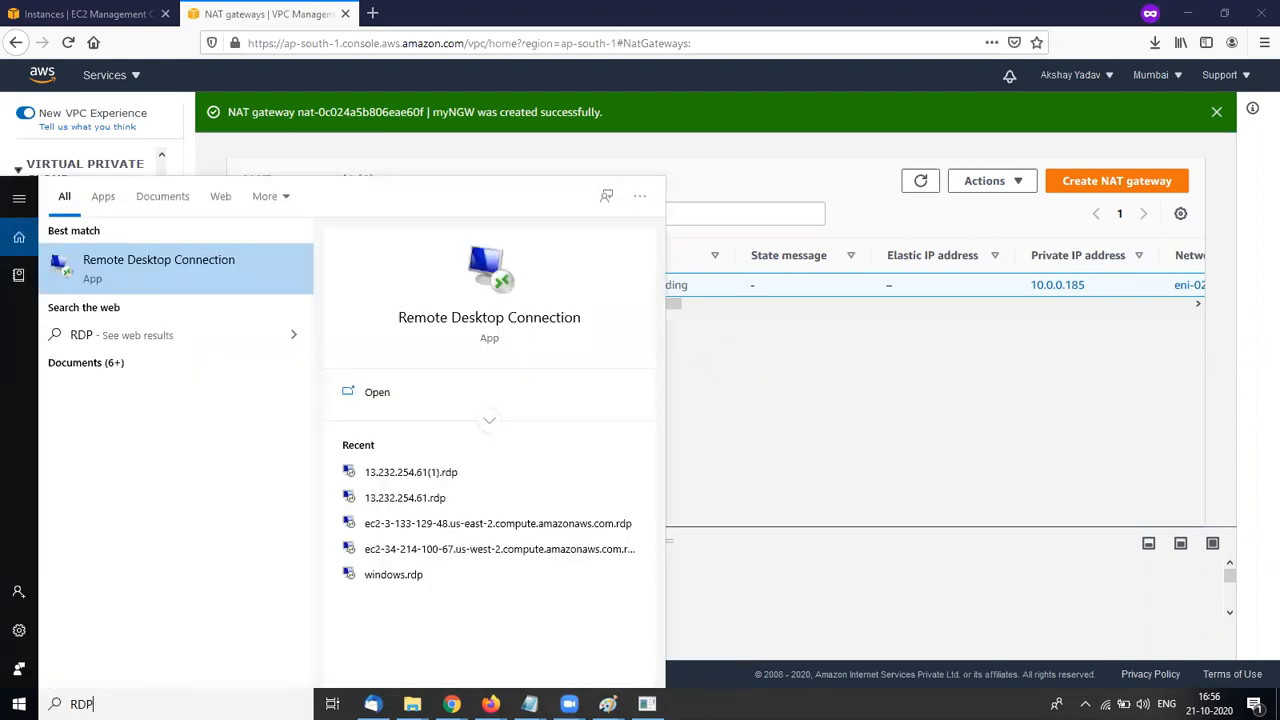
pyautogui.press('BackSpace')
pyautogui.press('Return')
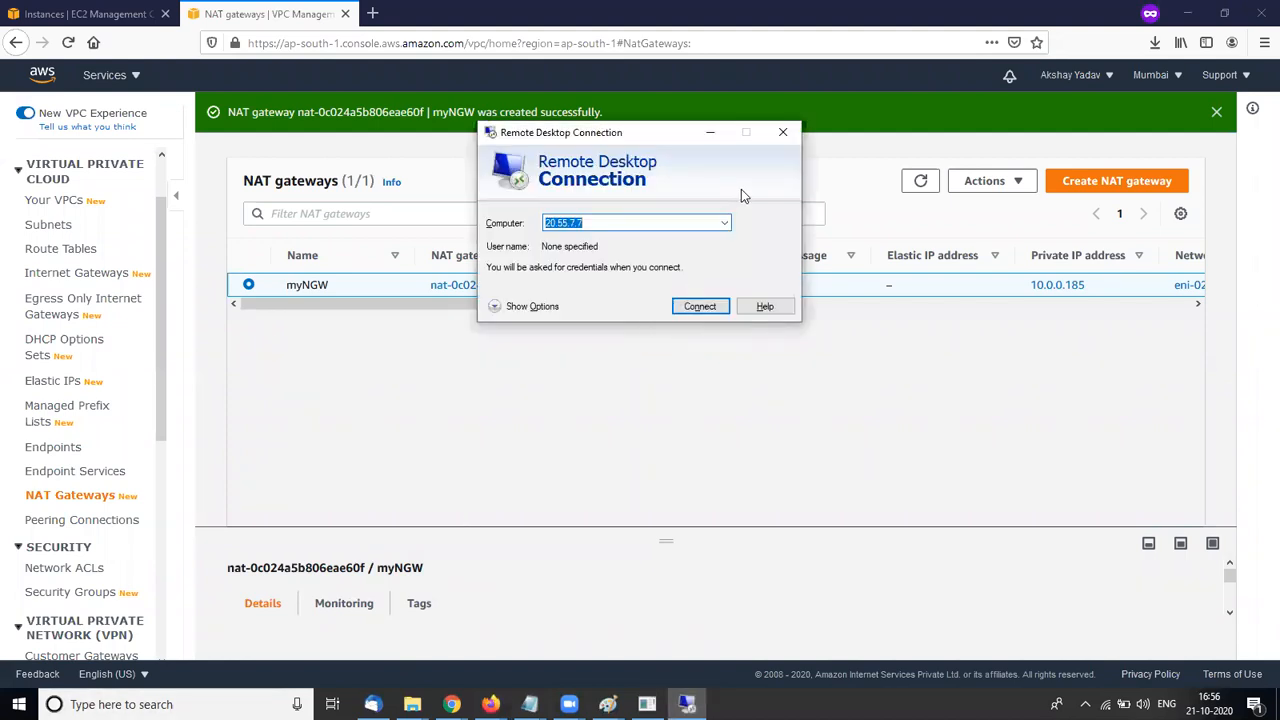
pyautogui.click(726, 224)
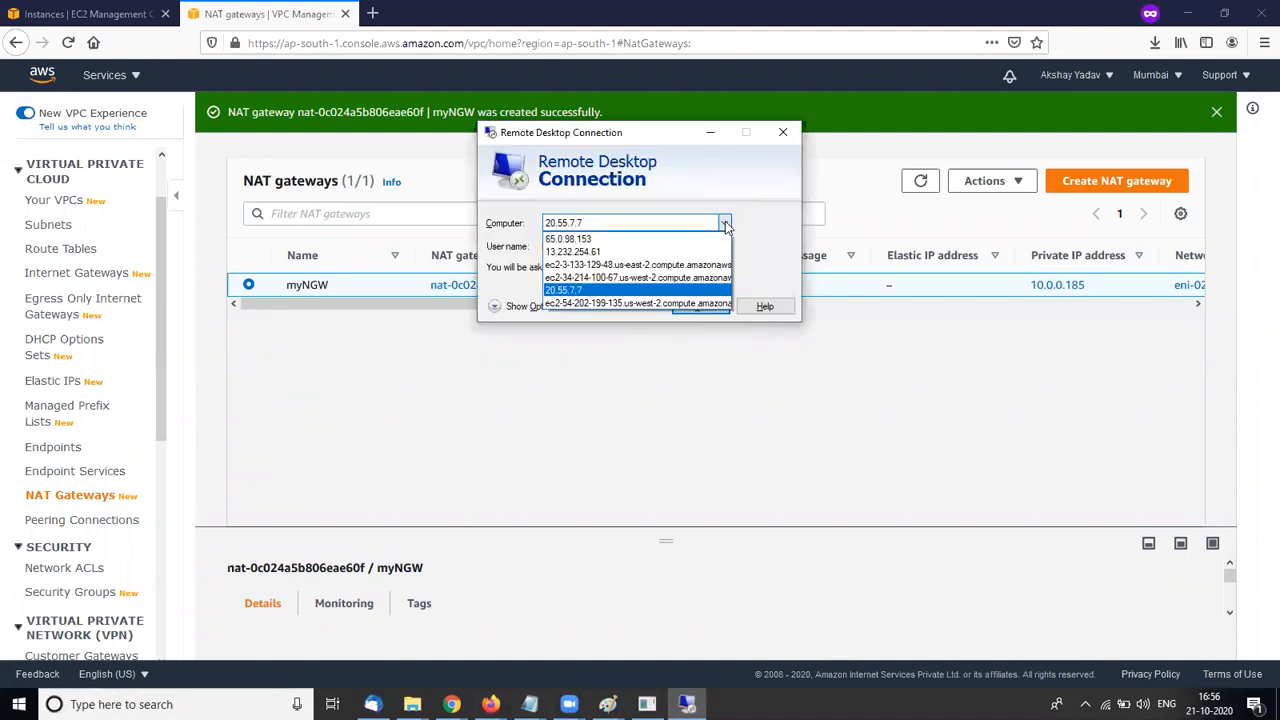
pyautogui.click(672, 250)
pyautogui.click(688, 306)
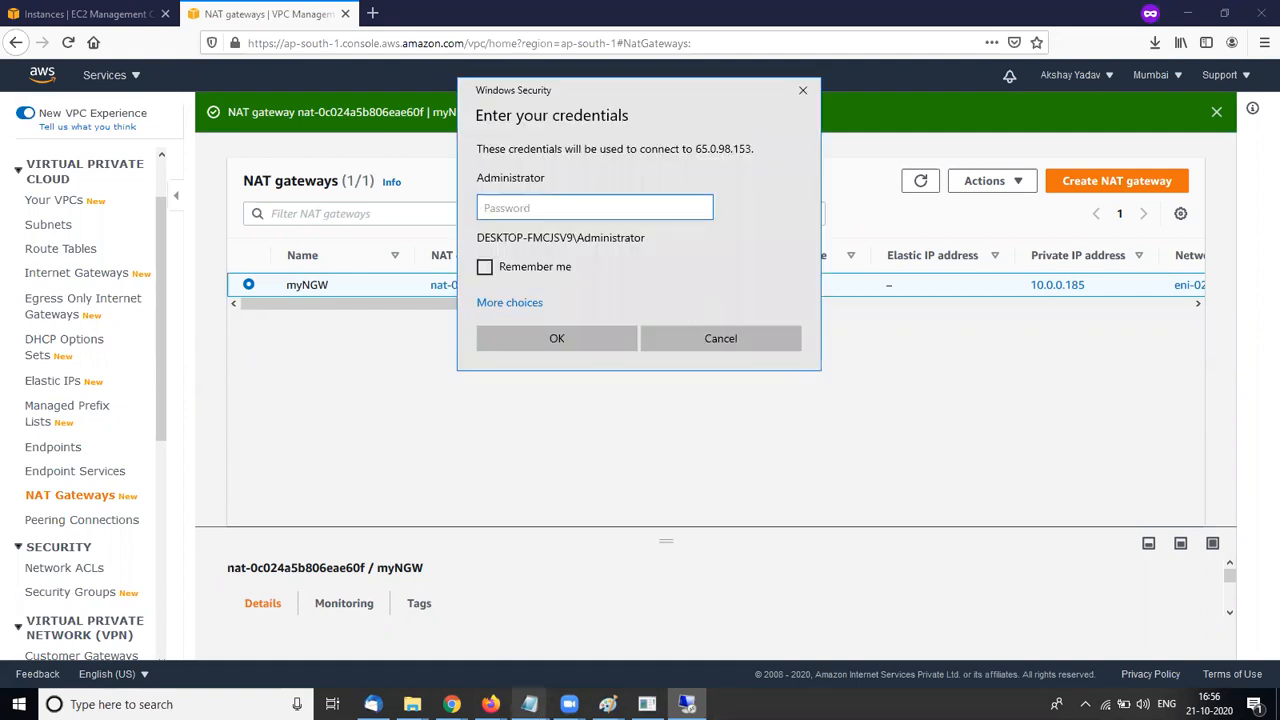
# Copy the second Administrator password from Notepad into the 65.0.98.153 credentials prompt, sign in, and accept the certificate warning
pyautogui.moveTo(530, 704)
pyautogui.click(654, 646)
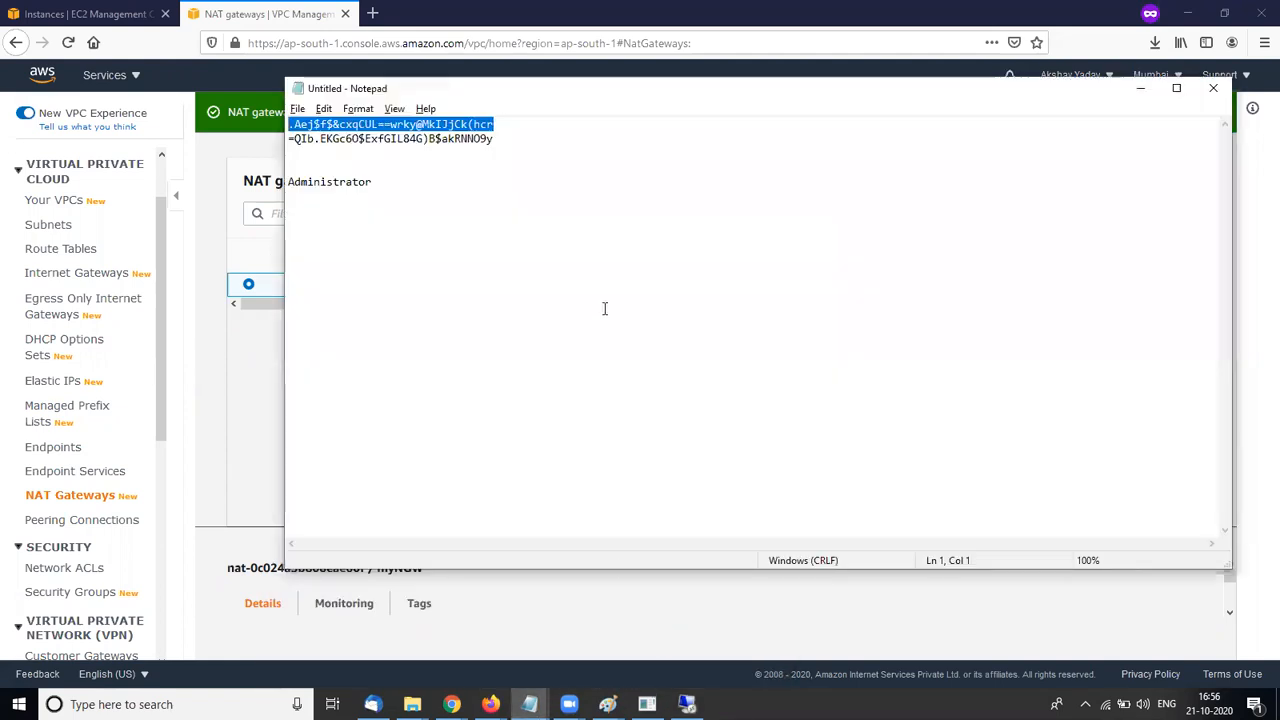
pyautogui.moveTo(514, 138); pyautogui.dragTo(287, 138)
pyautogui.hotkey('ctrl', 'c')
pyautogui.hotkey('alt', 'Tab')
pyautogui.hotkey('ctrl', 'v')
pyautogui.press('Return')
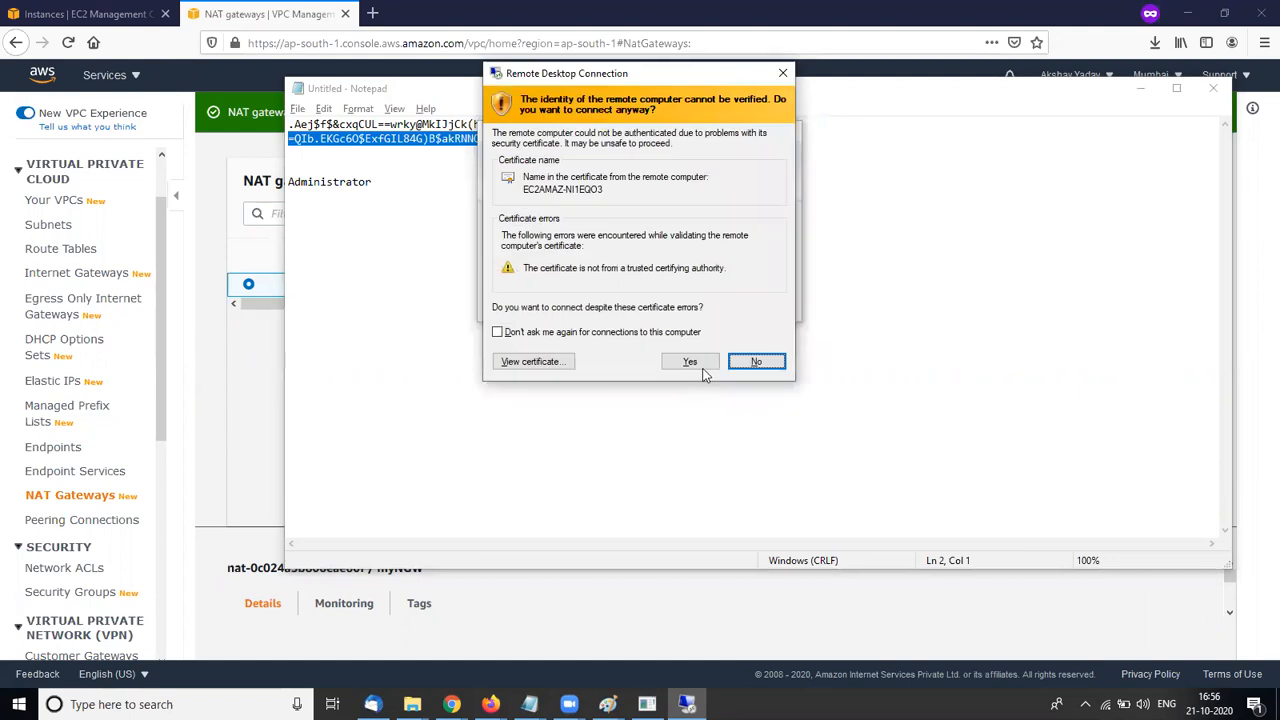
pyautogui.click(688, 362)
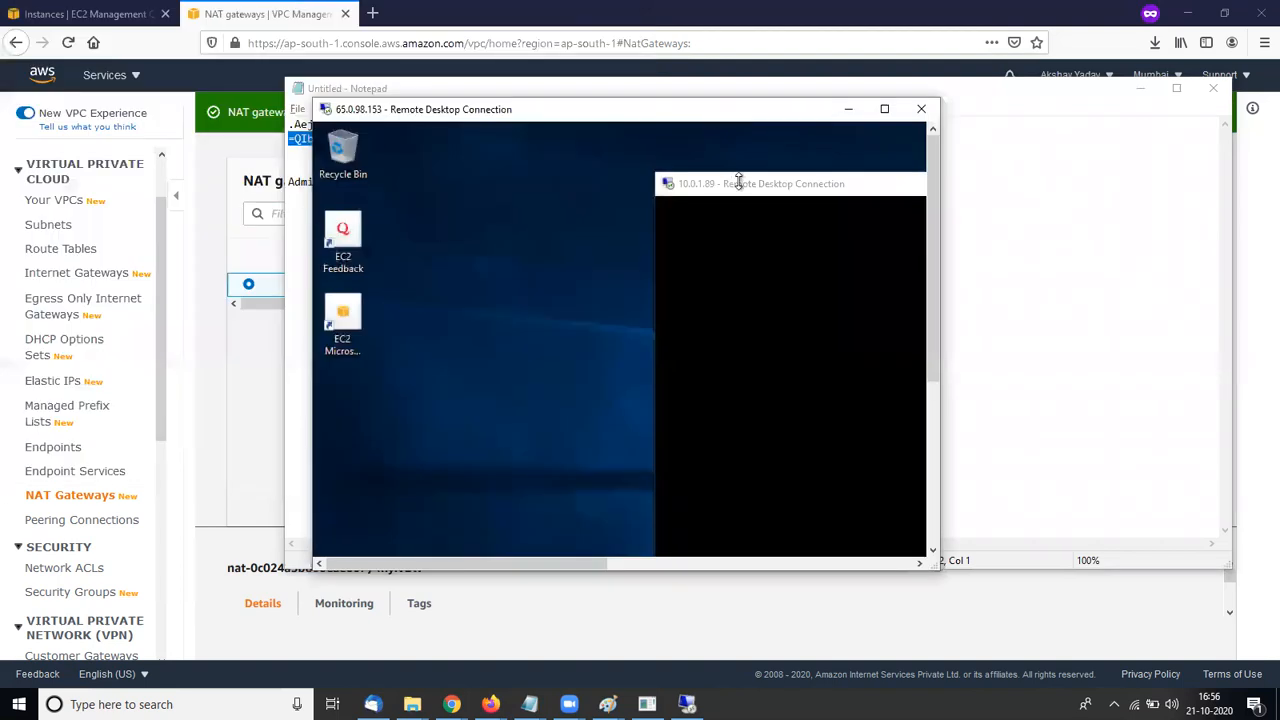
# Maximize the 65.0.98.153 session, then inspect and close the 8.8.8.8 ping command prompt on 10.0.1.89
pyautogui.moveTo(734, 177); pyautogui.dragTo(532, 171)
pyautogui.click(884, 108)
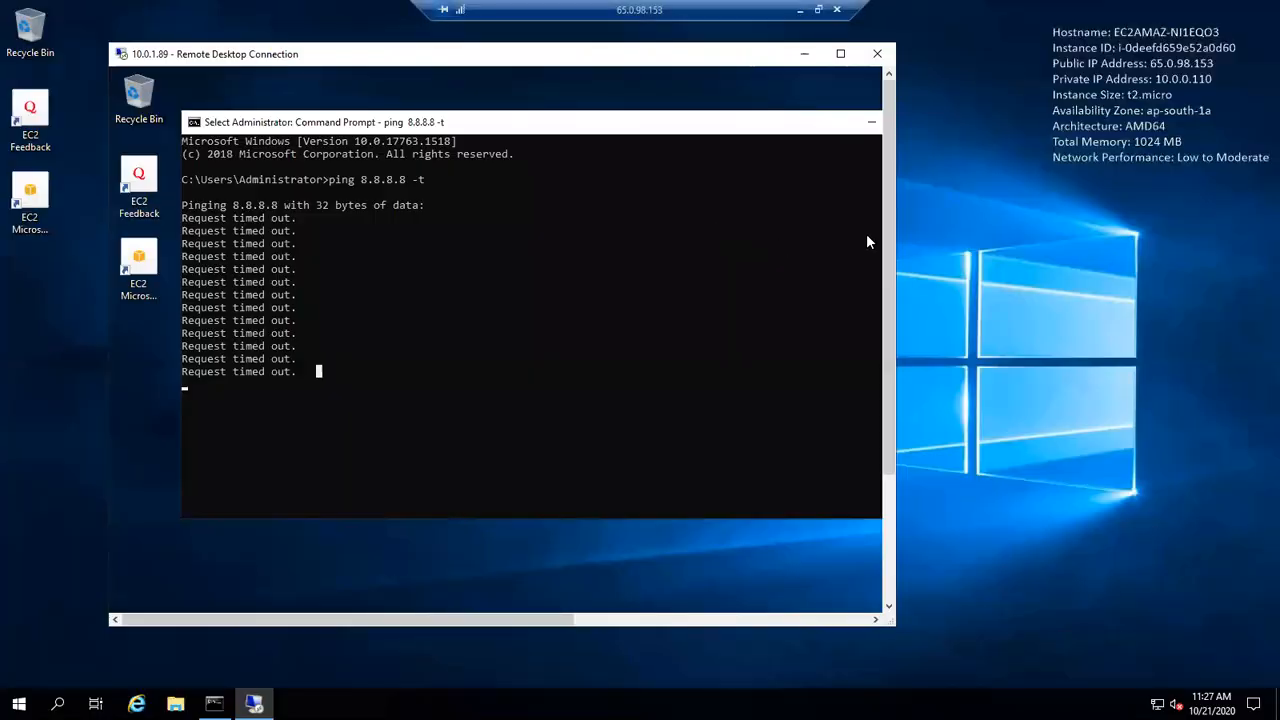
pyautogui.moveTo(803, 122); pyautogui.dragTo(585, 160)
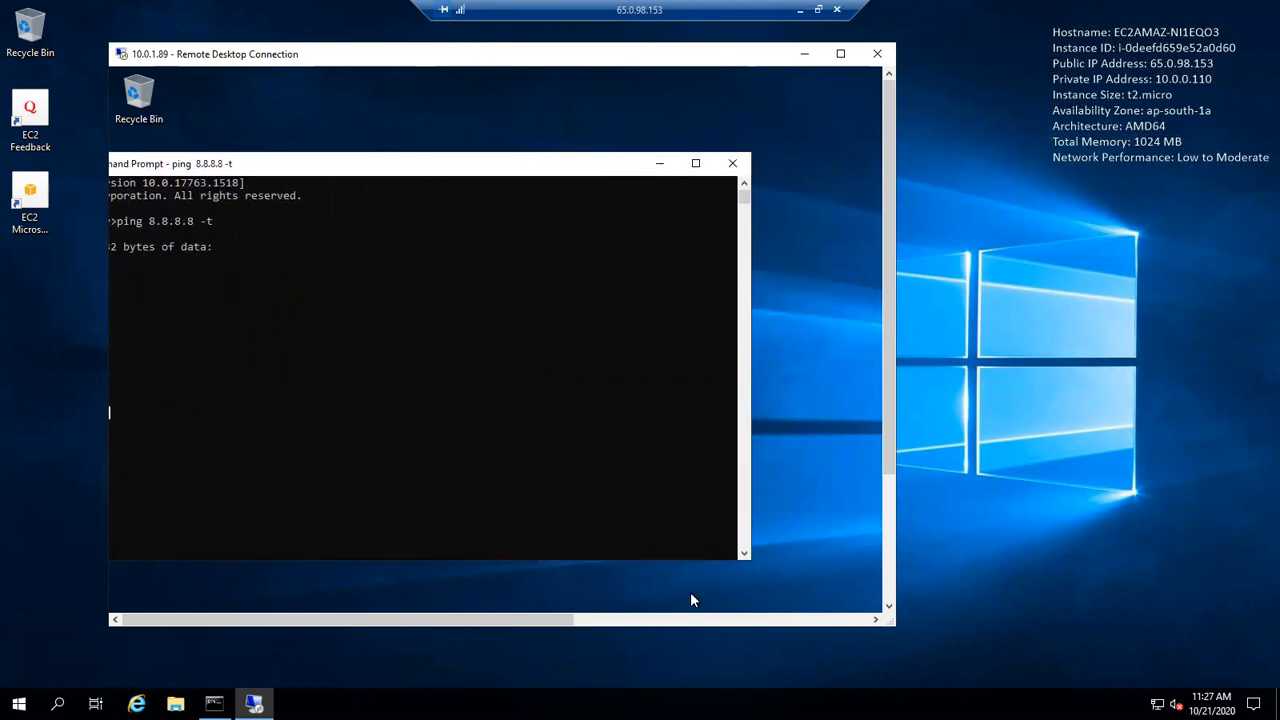
pyautogui.moveTo(526, 619); pyautogui.dragTo(353, 607)
pyautogui.moveTo(889, 240); pyautogui.dragTo(889, 480)
pyautogui.moveTo(537, 616); pyautogui.dragTo(441, 617)
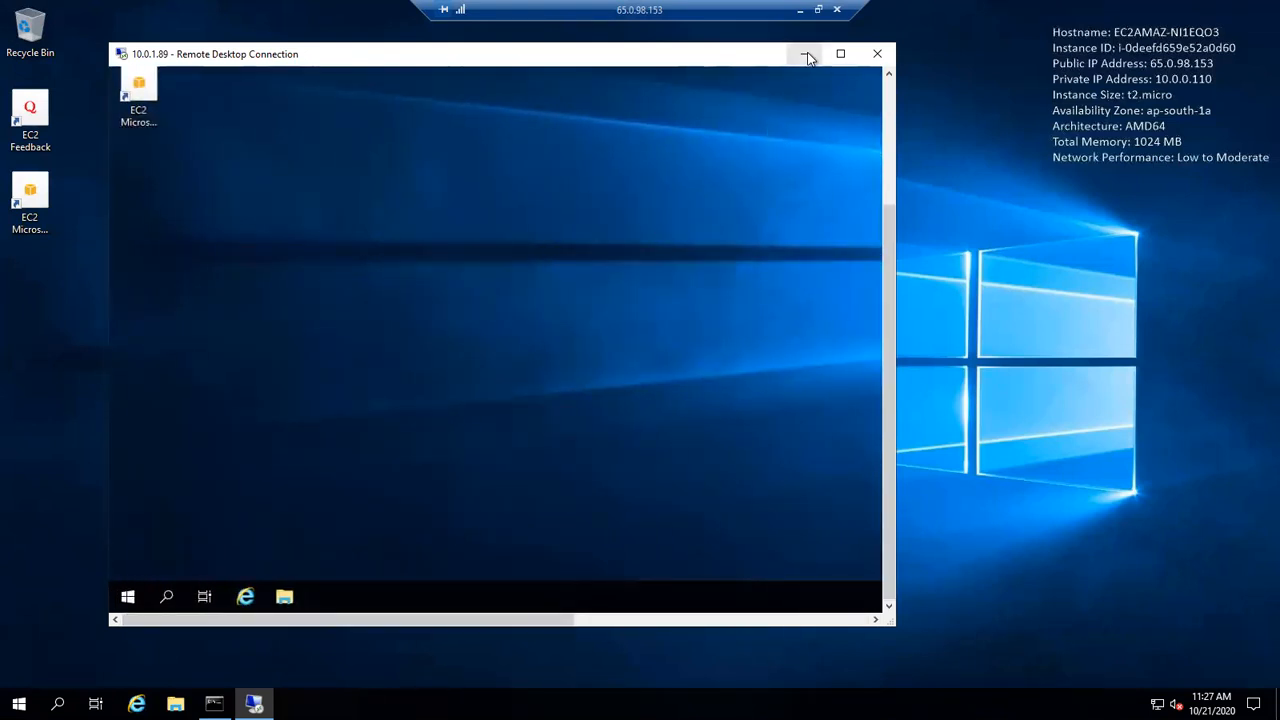
# Start a search for "pi" on 10.0.1.89, and bring up the running 8.8.8.8 ping on 65.0.98.153
pyautogui.click(155, 606)
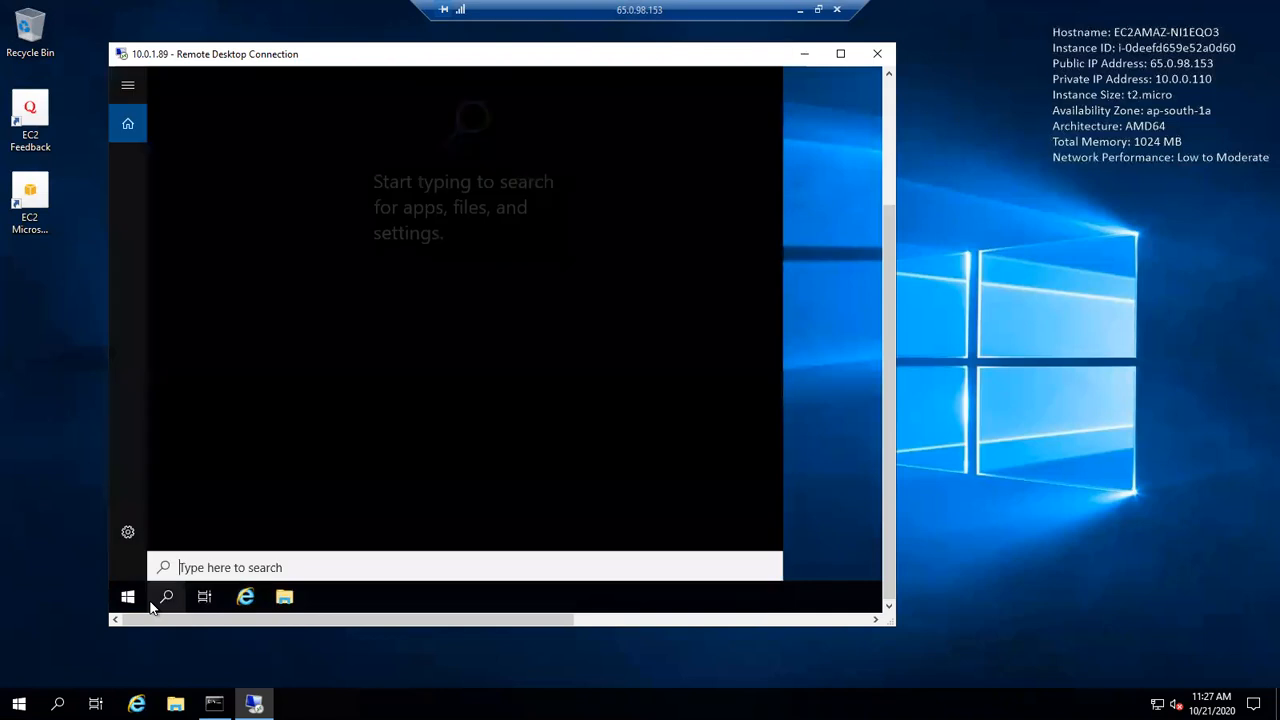
pyautogui.write('p')
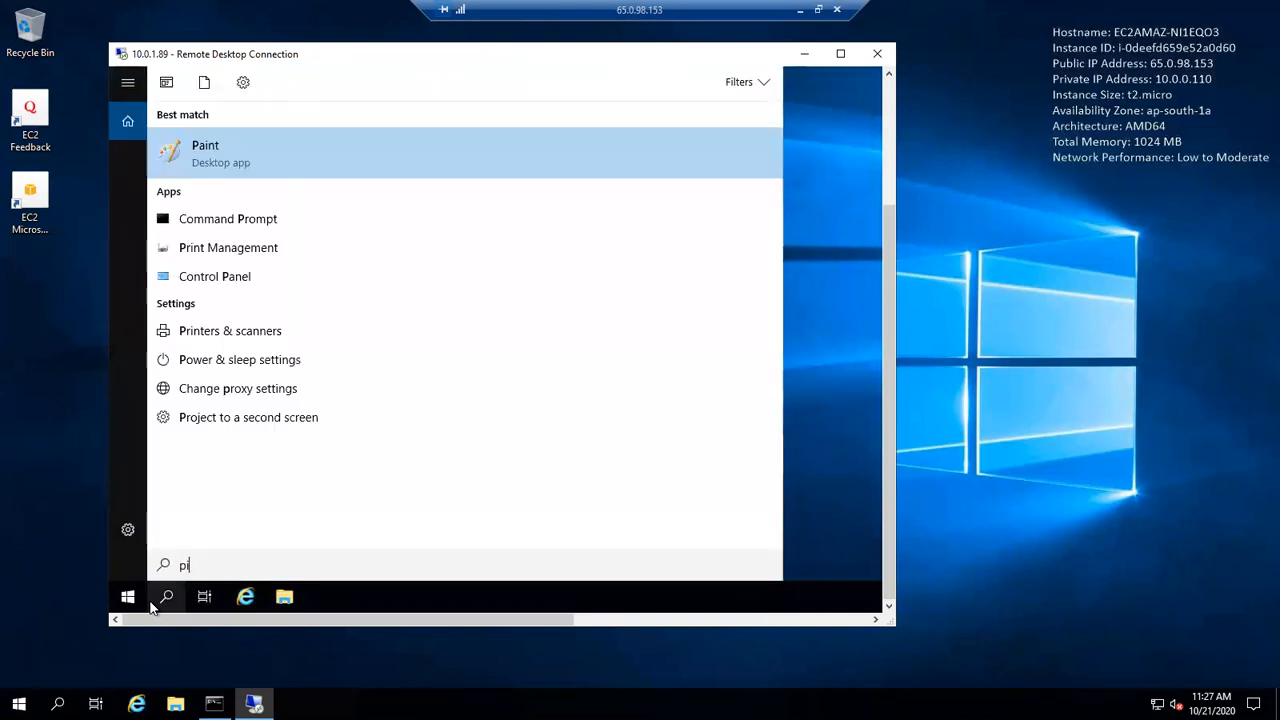
pyautogui.click(214, 704)
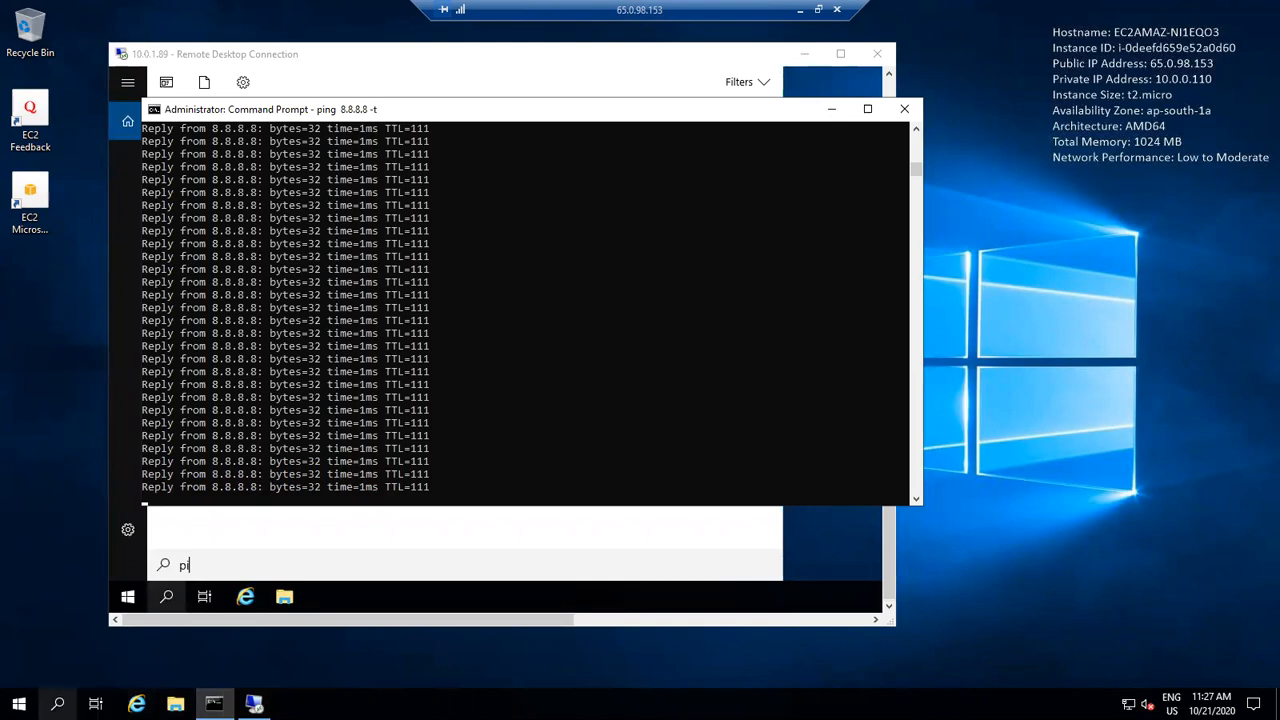
# Restore the 65.0.98.153 session to a smaller window and switch to the VPC diagram in Chrome
pyautogui.click(57, 704)
pyautogui.click(818, 9)
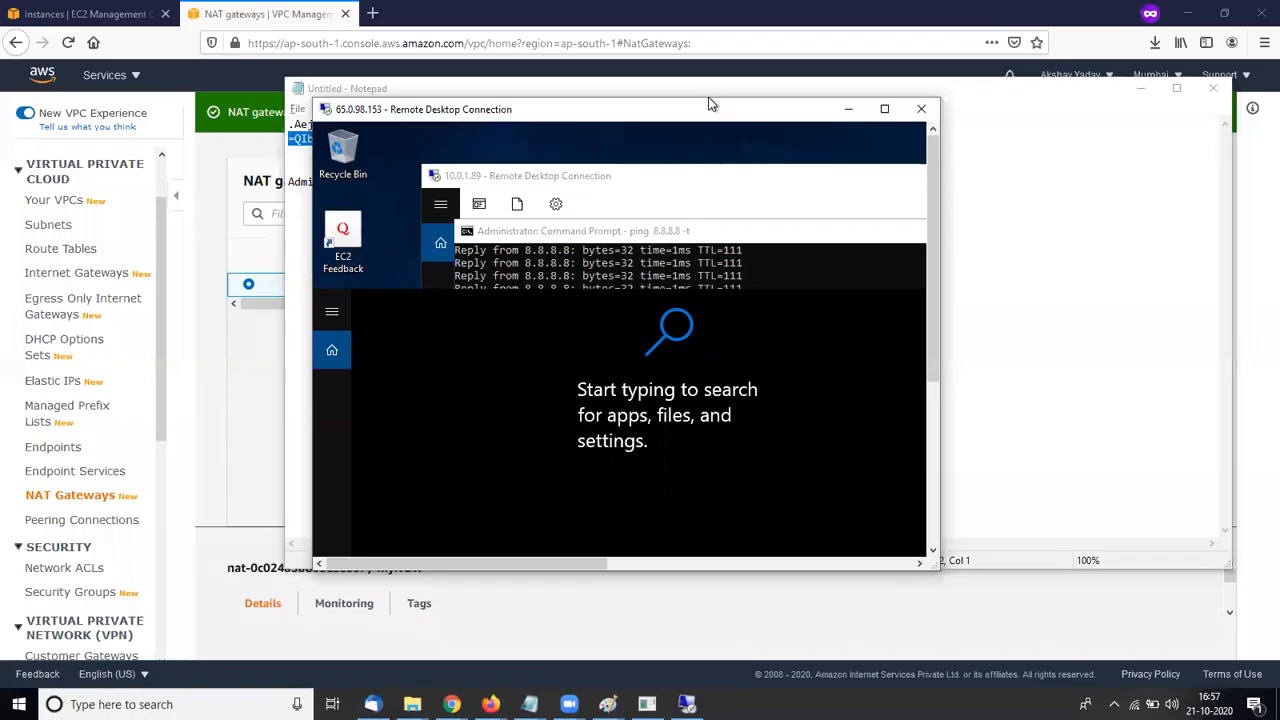
pyautogui.moveTo(452, 704)
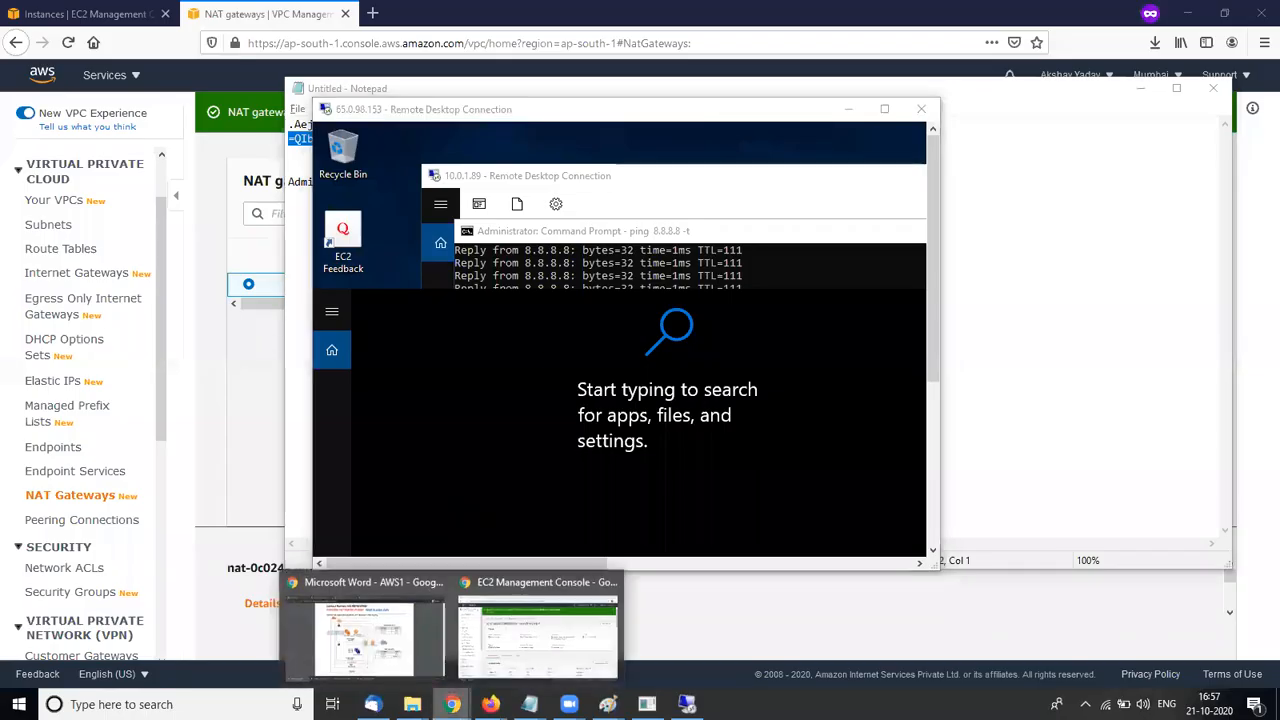
pyautogui.click(380, 651)
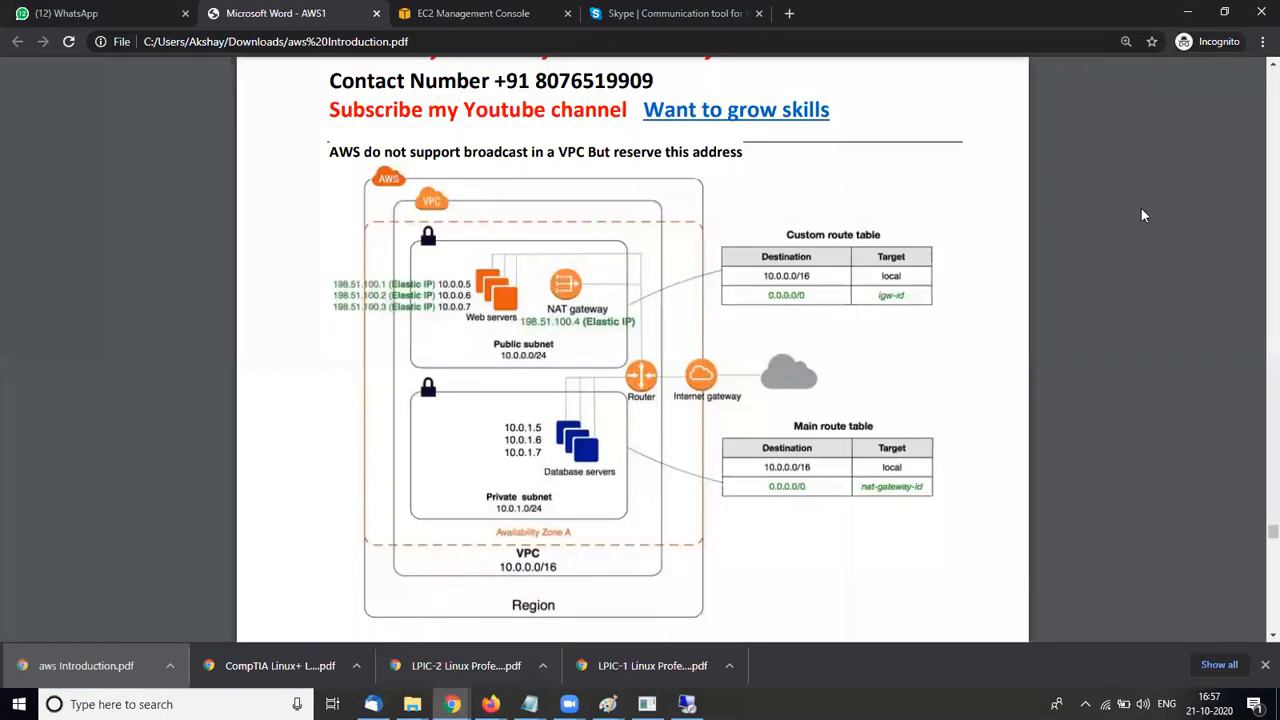